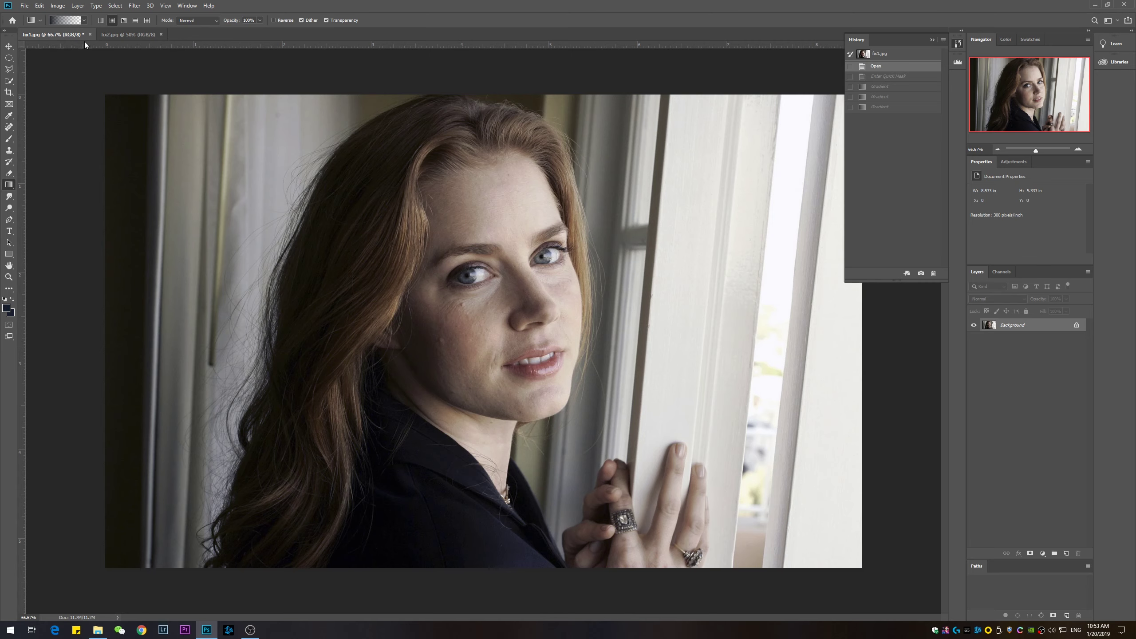
# Compare the two open portraits, fix1.jpg and fix2.jpg, and examine the skin in fix1.jpg at 100% magnification.
pyautogui.click(117, 35)
pyautogui.click(55, 34)
pyautogui.click(119, 36)
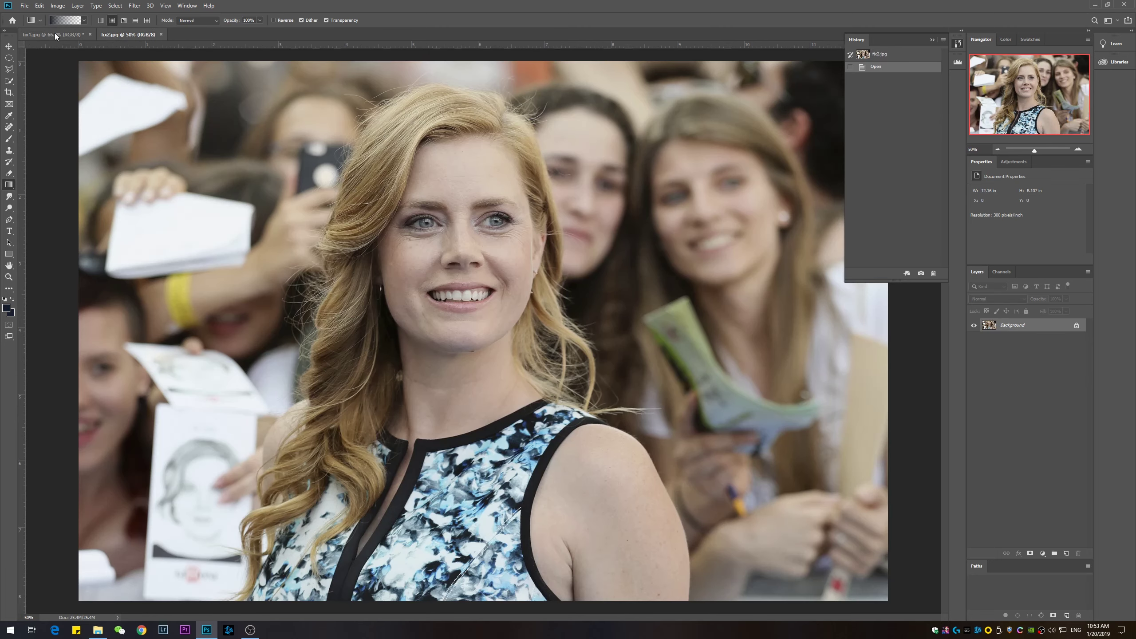
pyautogui.click(60, 38)
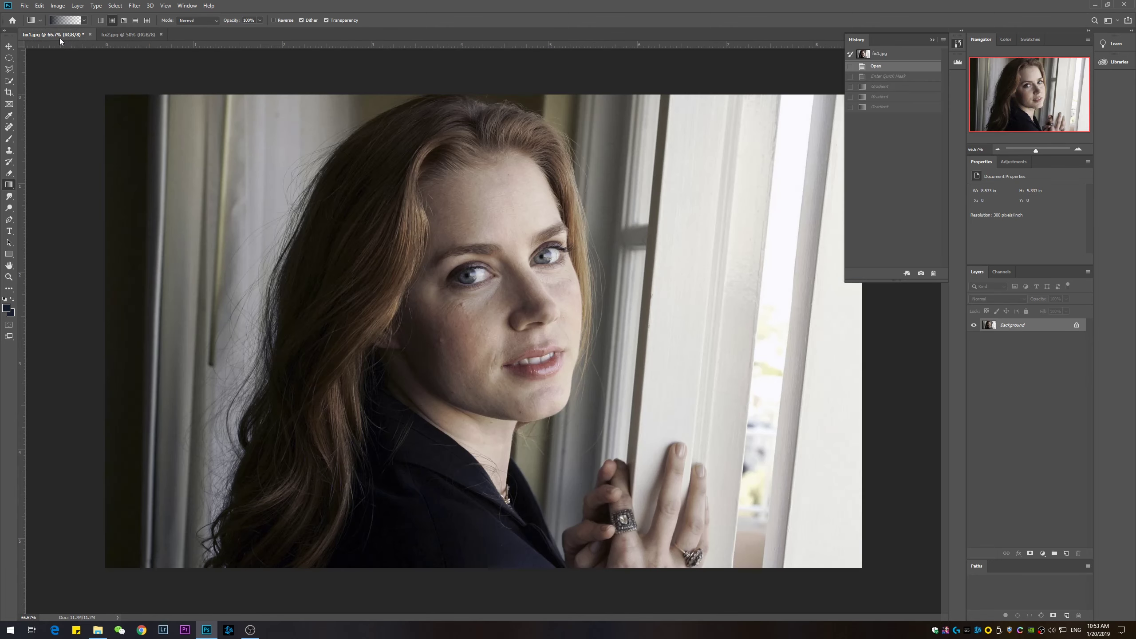
pyautogui.click(147, 35)
pyautogui.click(38, 35)
pyautogui.hotkey('ctrl', '1')
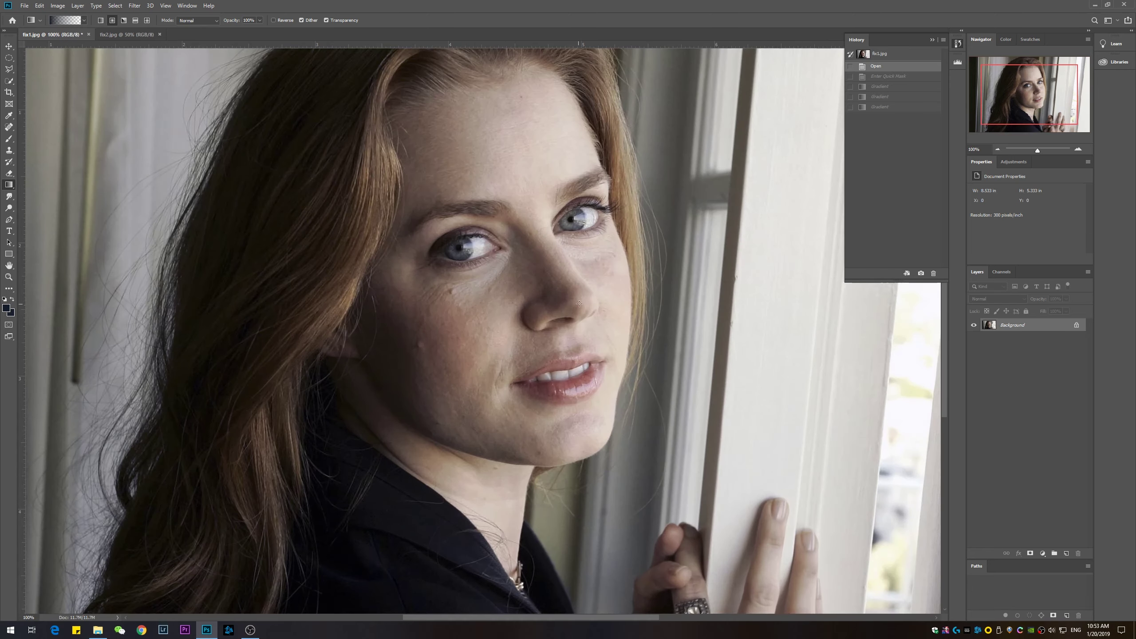
# Check the image size of fix1.jpg with the width and height units set to pixels.
pyautogui.click(58, 6)
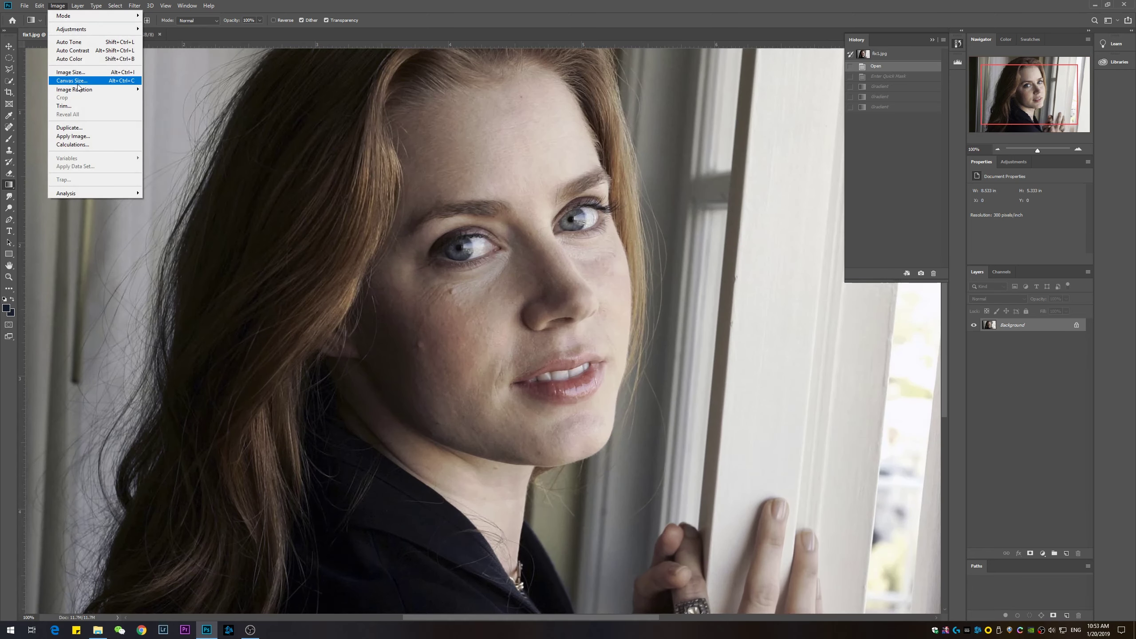
pyautogui.click(73, 75)
pyautogui.click(583, 233)
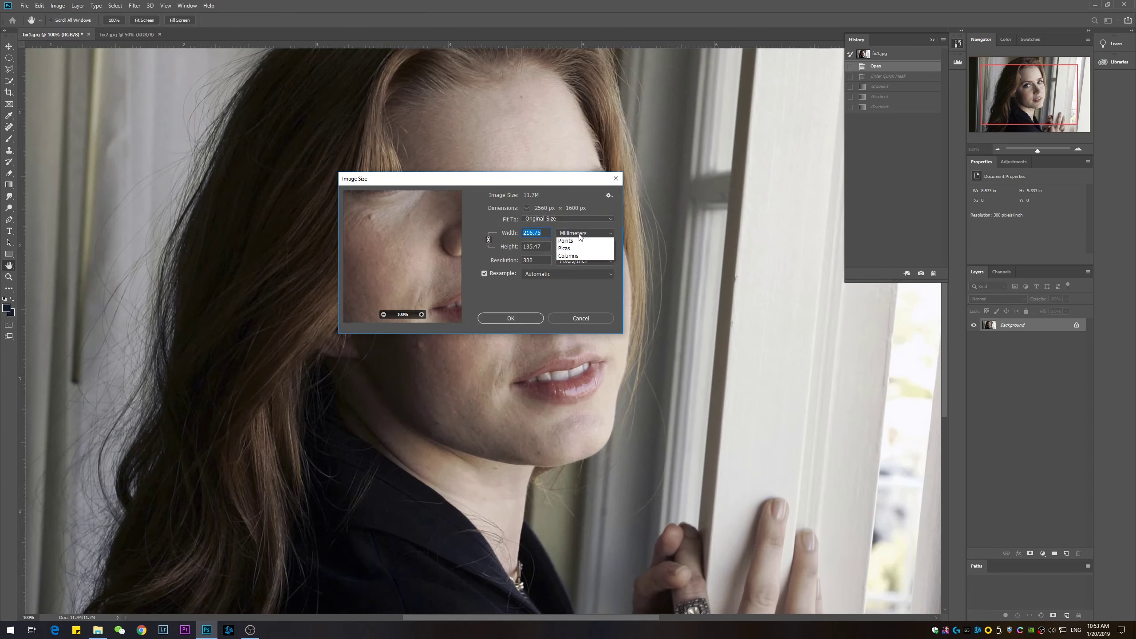
pyautogui.click(577, 241)
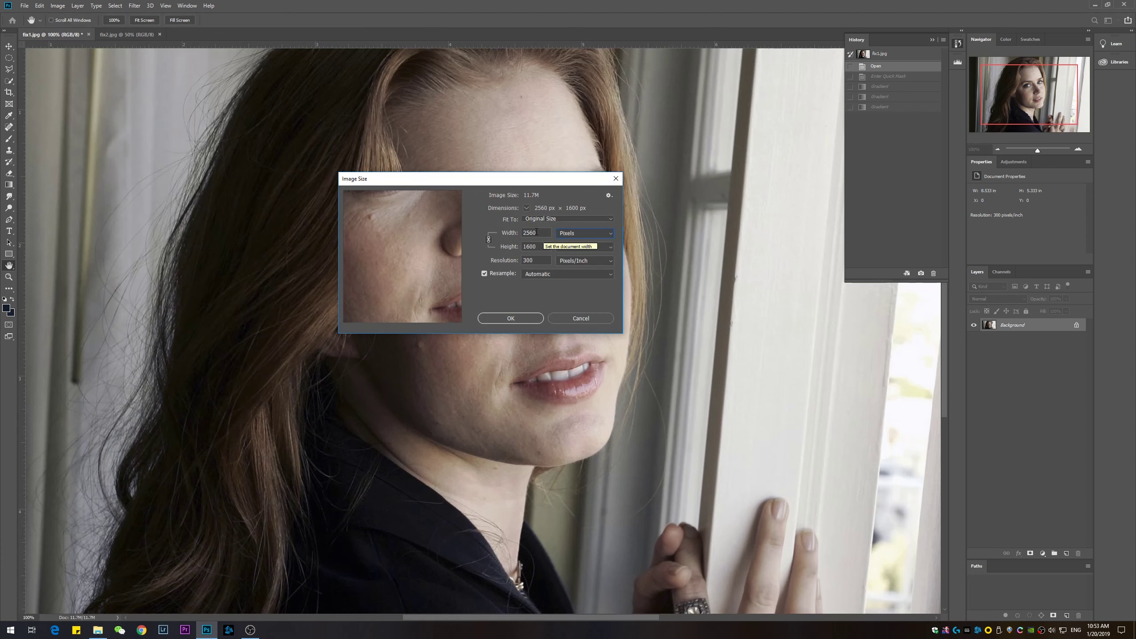
pyautogui.click(541, 247)
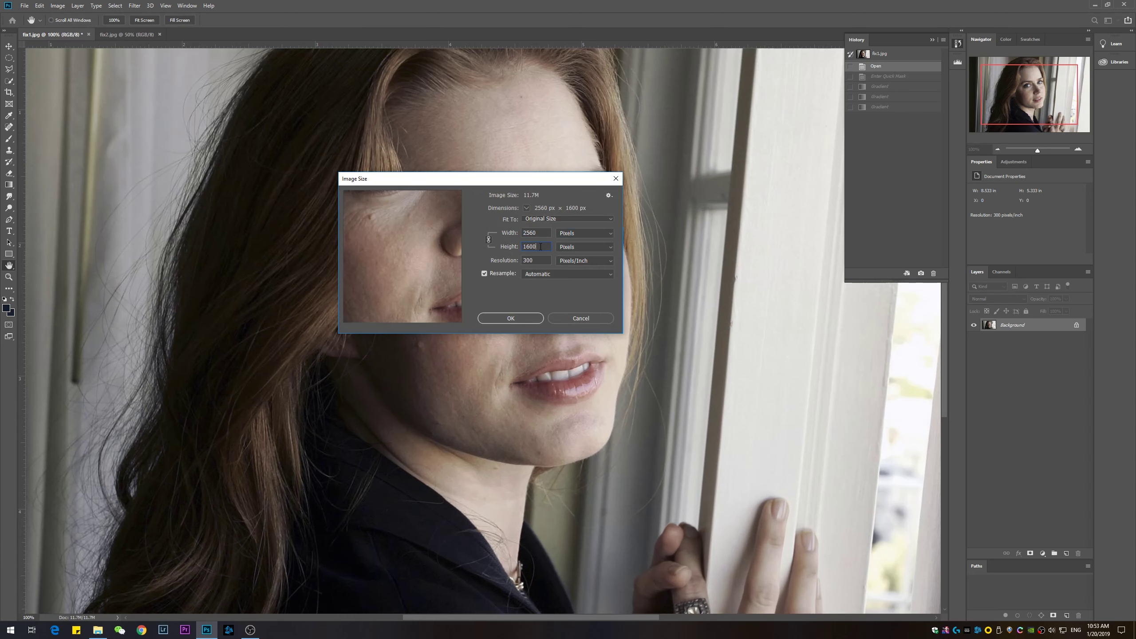
pyautogui.click(509, 318)
# Check the pixel dimensions of fix2.jpg in the Image Size dialog without changing them.
pyautogui.click(104, 35)
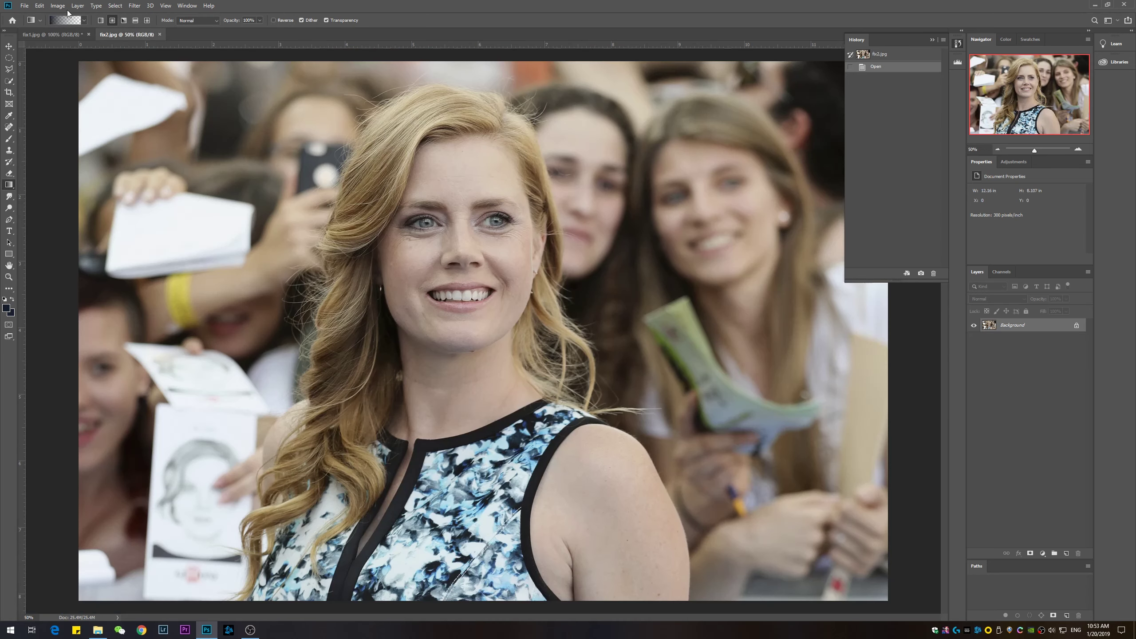
pyautogui.click(57, 6)
pyautogui.click(70, 72)
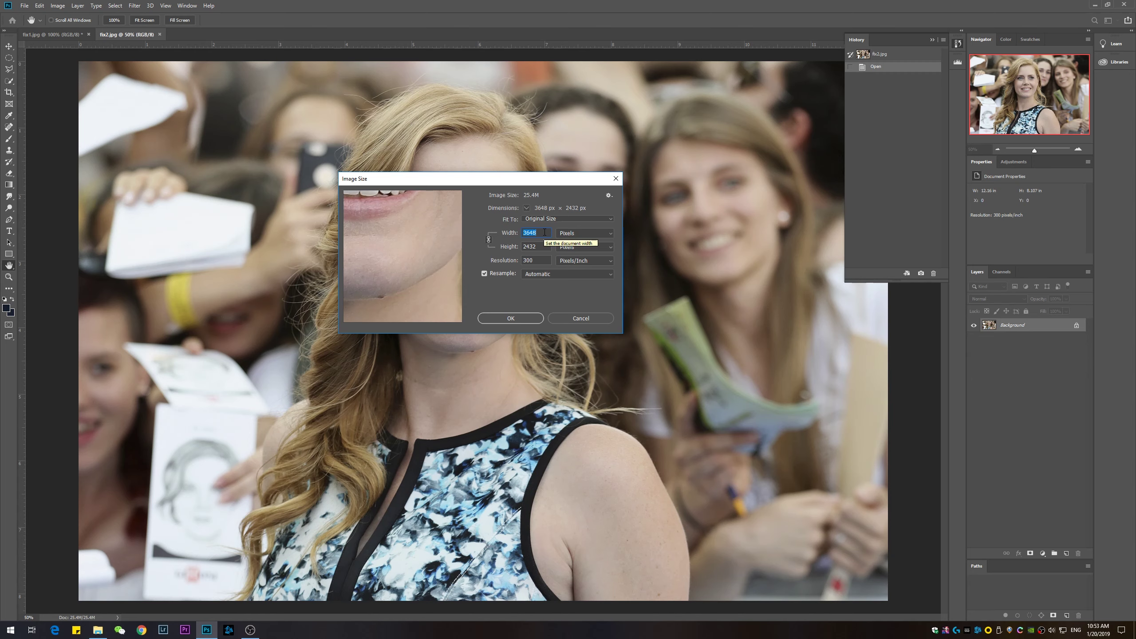
pyautogui.click(537, 247)
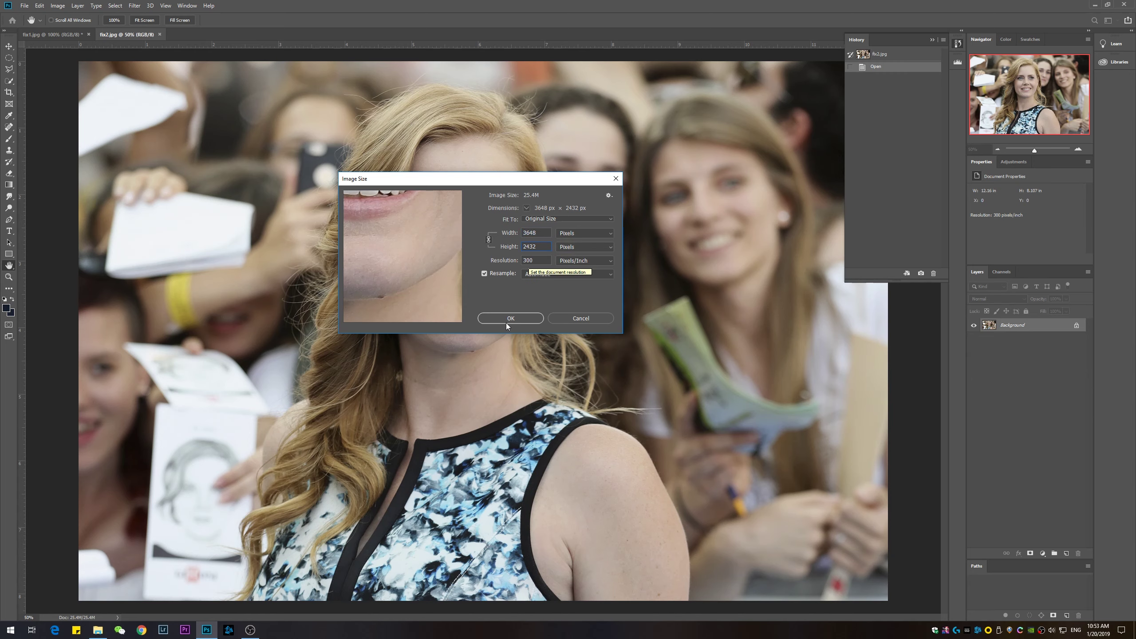
pyautogui.click(572, 318)
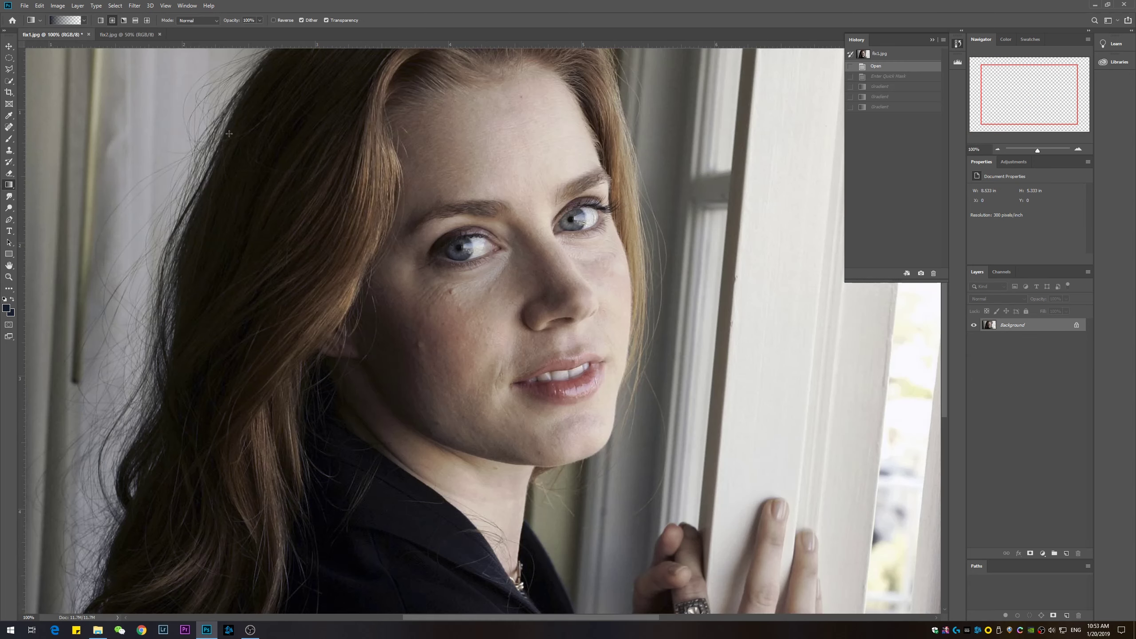
# Return to fix1.jpg and set the Gradient tool to the foreground-to-transparent preset with a radial shape.
pyautogui.click(73, 35)
pyautogui.hotkey('ctrl', '-')
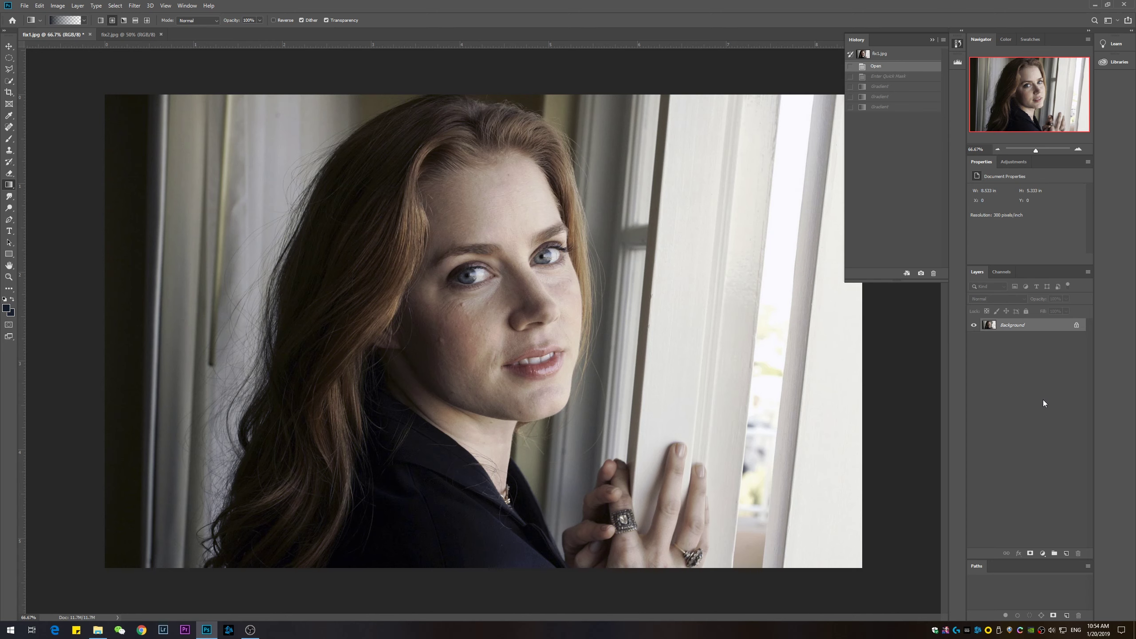
pyautogui.click(84, 20)
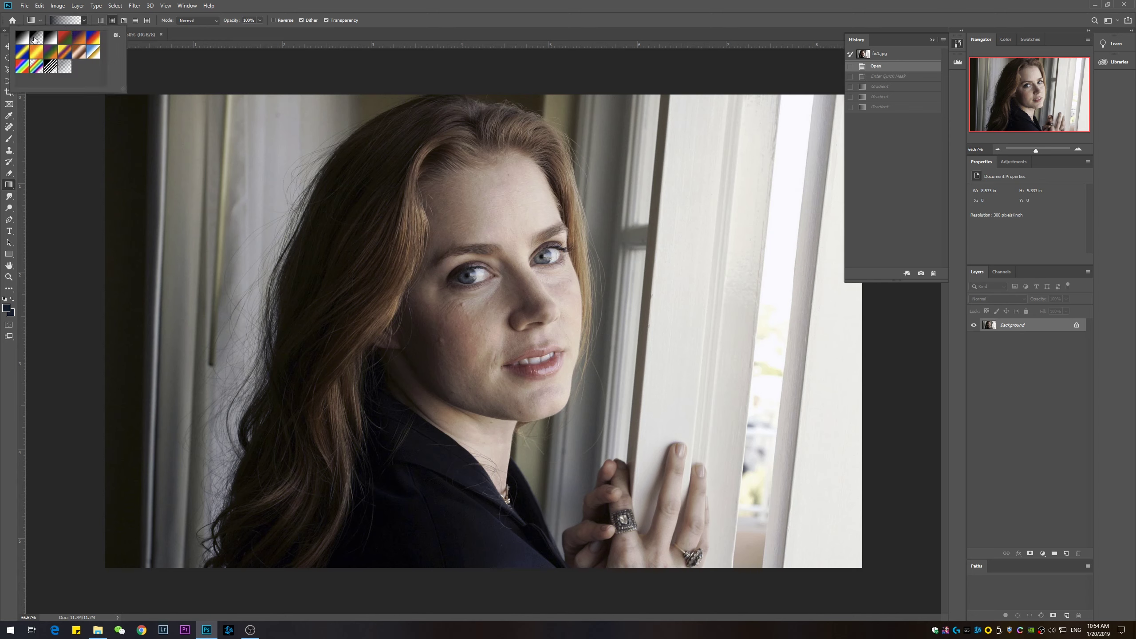
pyautogui.click(35, 39)
pyautogui.click(115, 19)
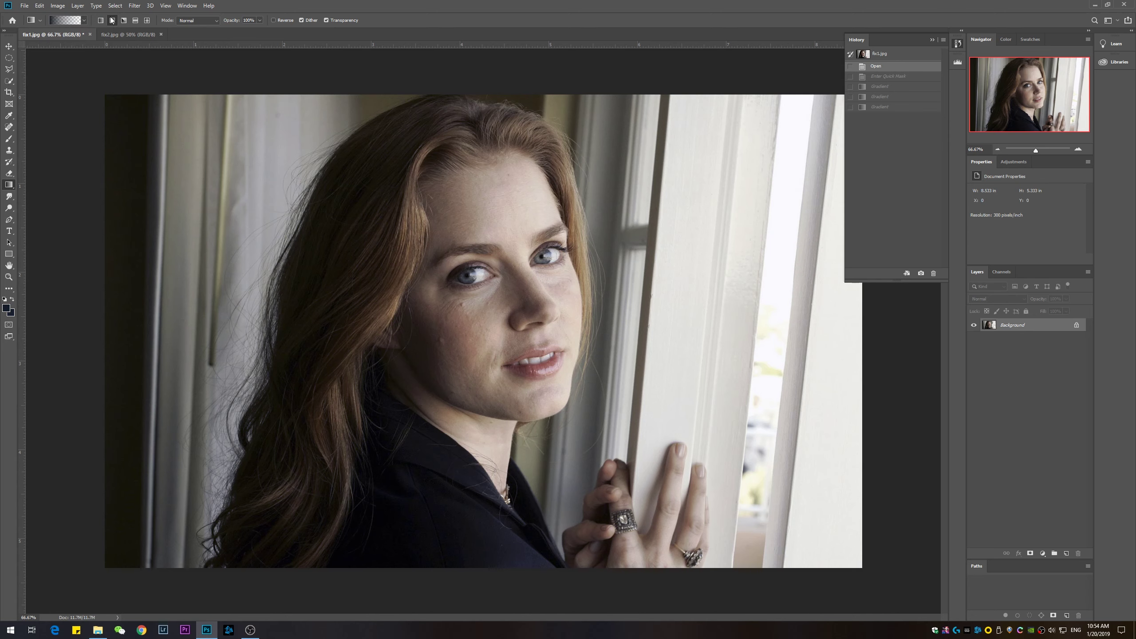
pyautogui.click(83, 20)
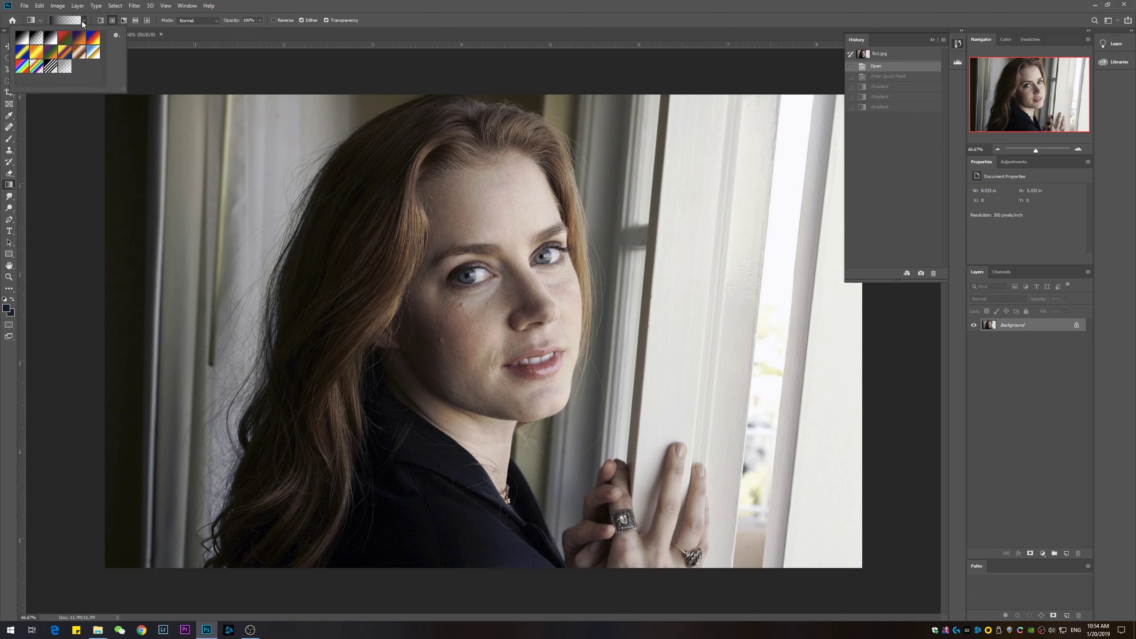
pyautogui.click(35, 41)
pyautogui.click(83, 20)
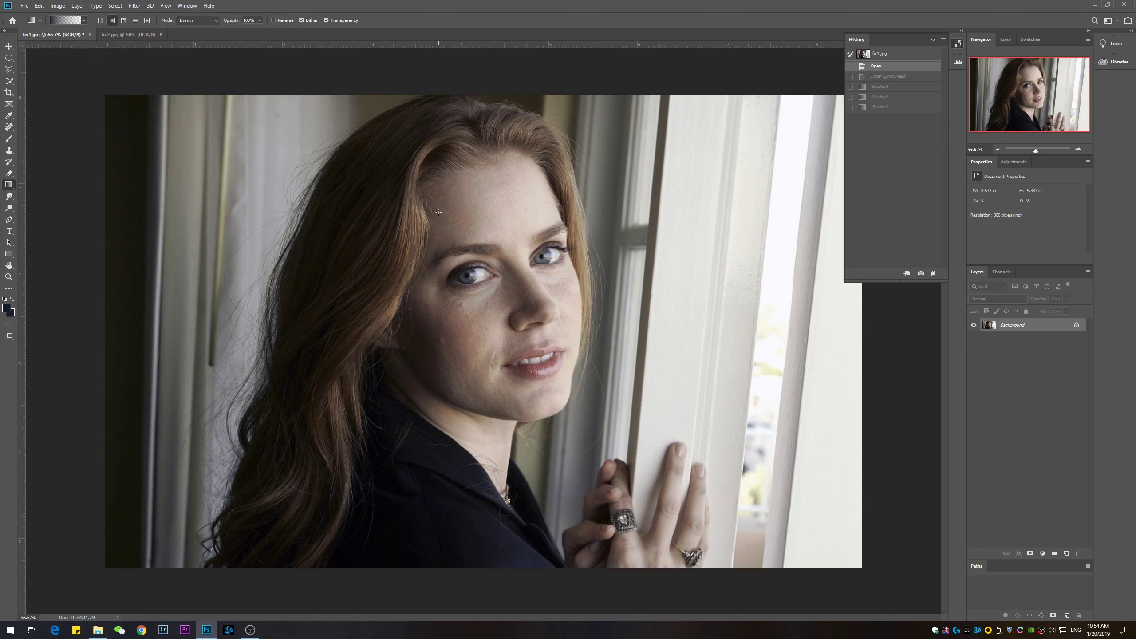
# Try a radial gradient directly on the forehead and undo it.
pyautogui.moveTo(453, 225); pyautogui.dragTo(397, 154)
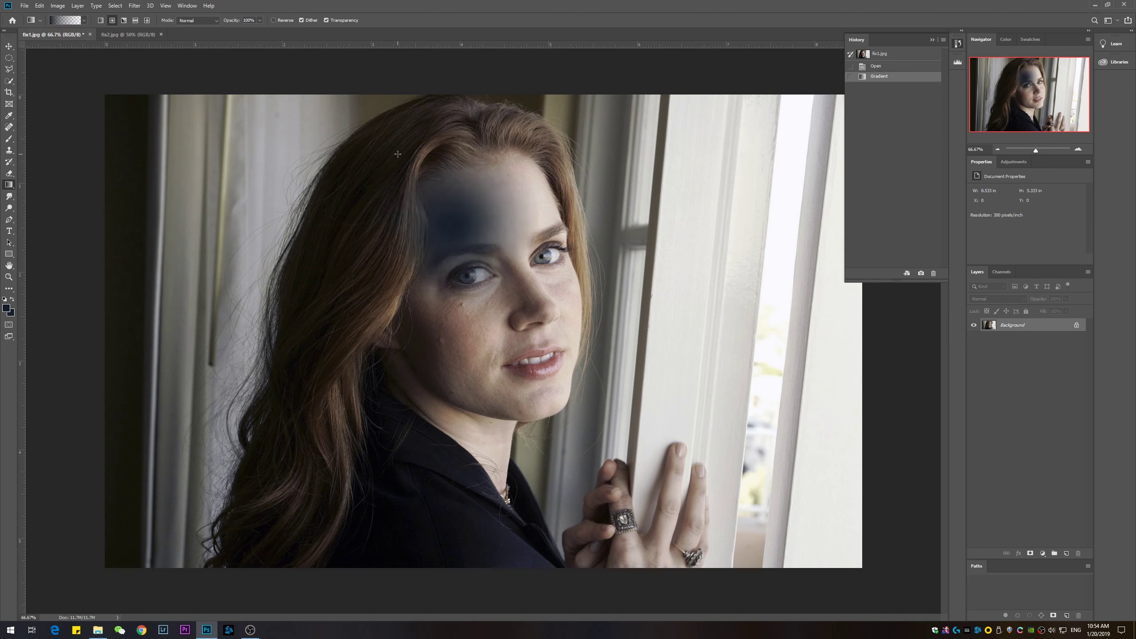
pyautogui.hotkey('ctrl', 'z')
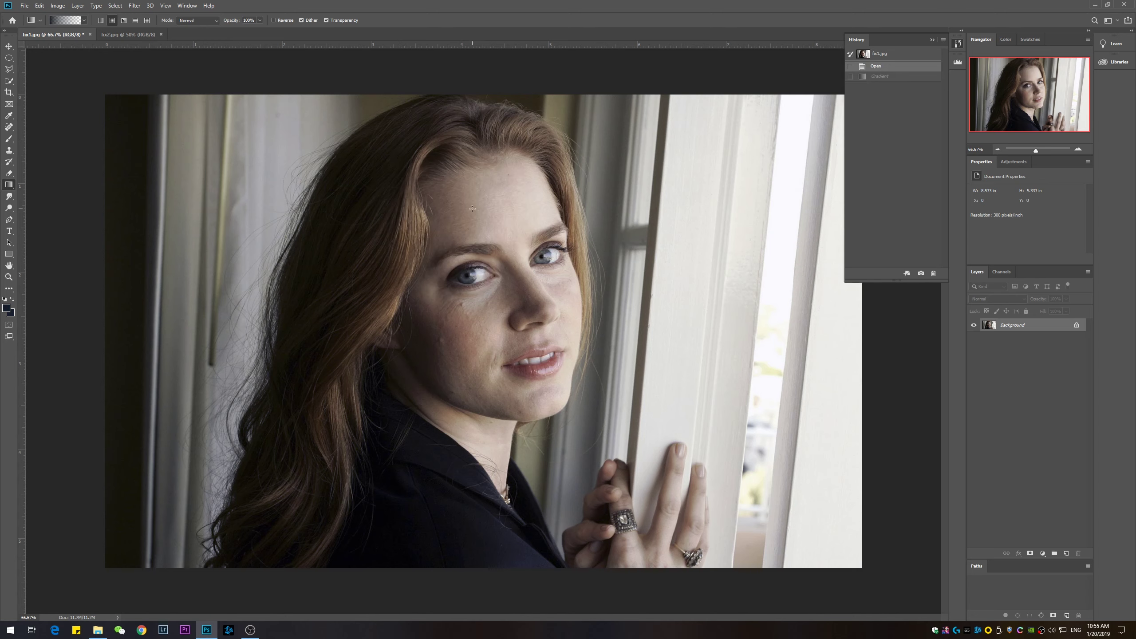
# Enter Quick Mask mode and cover the forehead skin with overlapping radial gradients.
pyautogui.press('q')
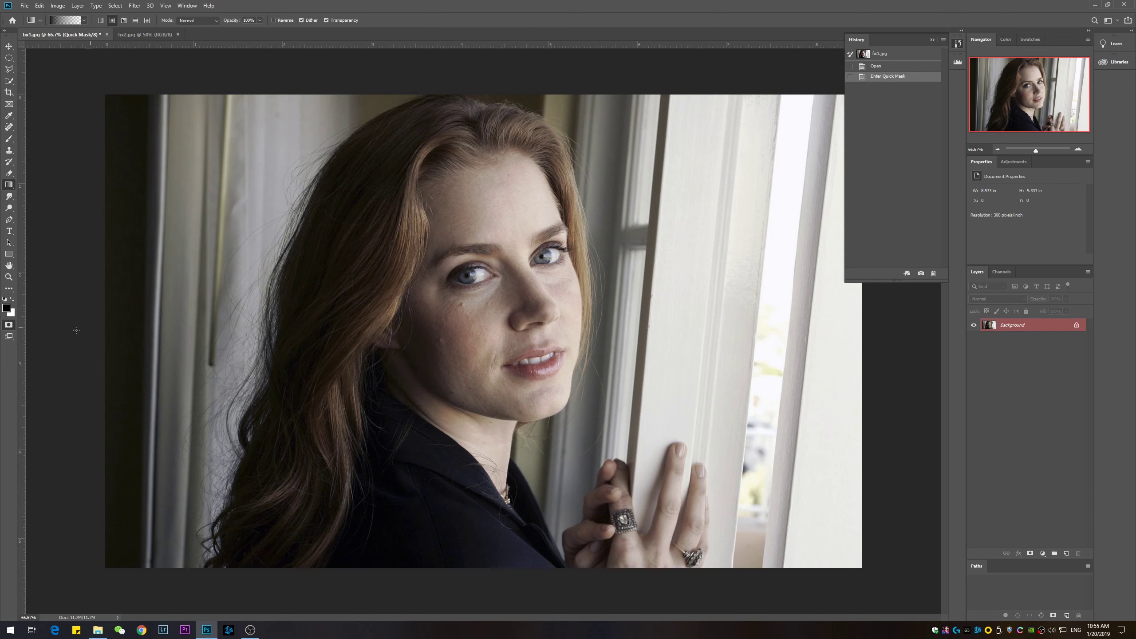
pyautogui.click(8, 325)
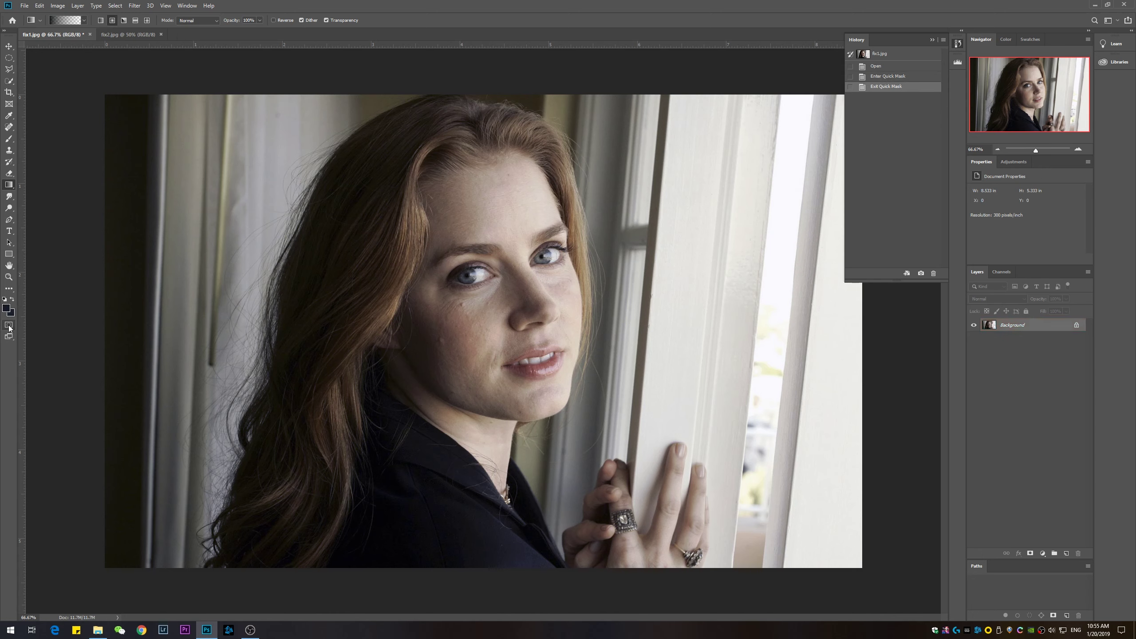
pyautogui.click(8, 326)
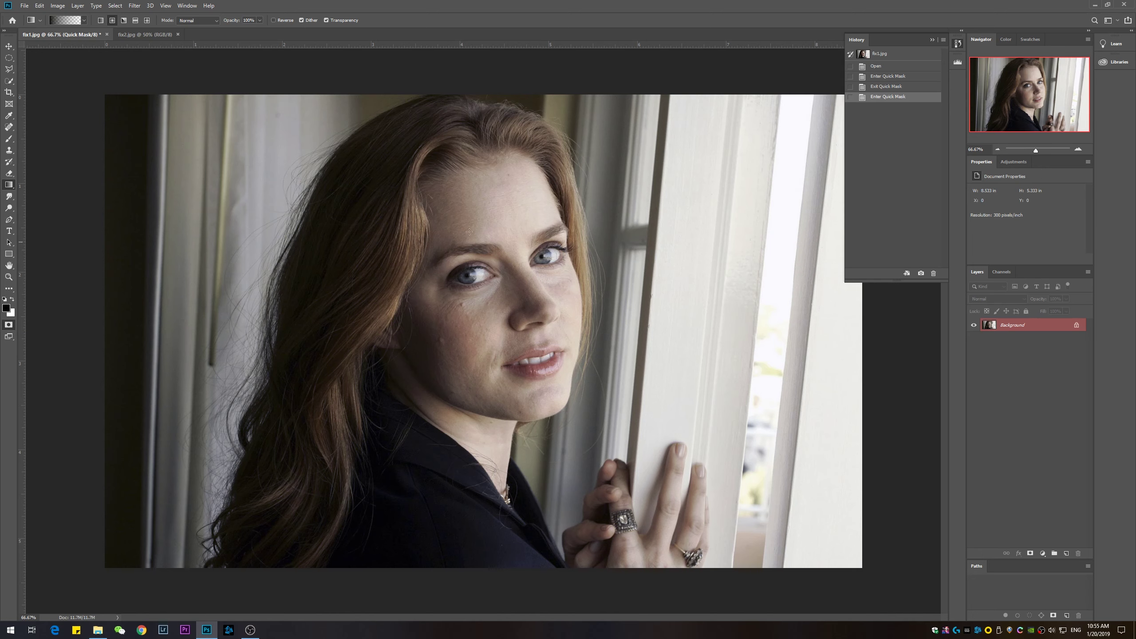
pyautogui.moveTo(454, 203); pyautogui.dragTo(422, 168)
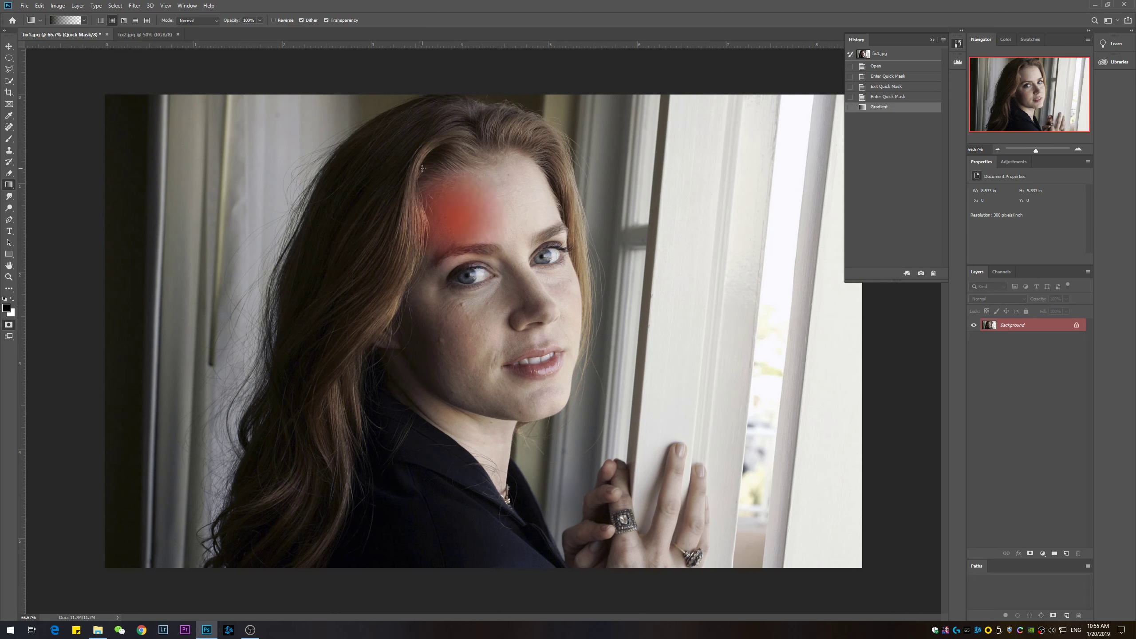
pyautogui.moveTo(476, 194); pyautogui.dragTo(460, 154)
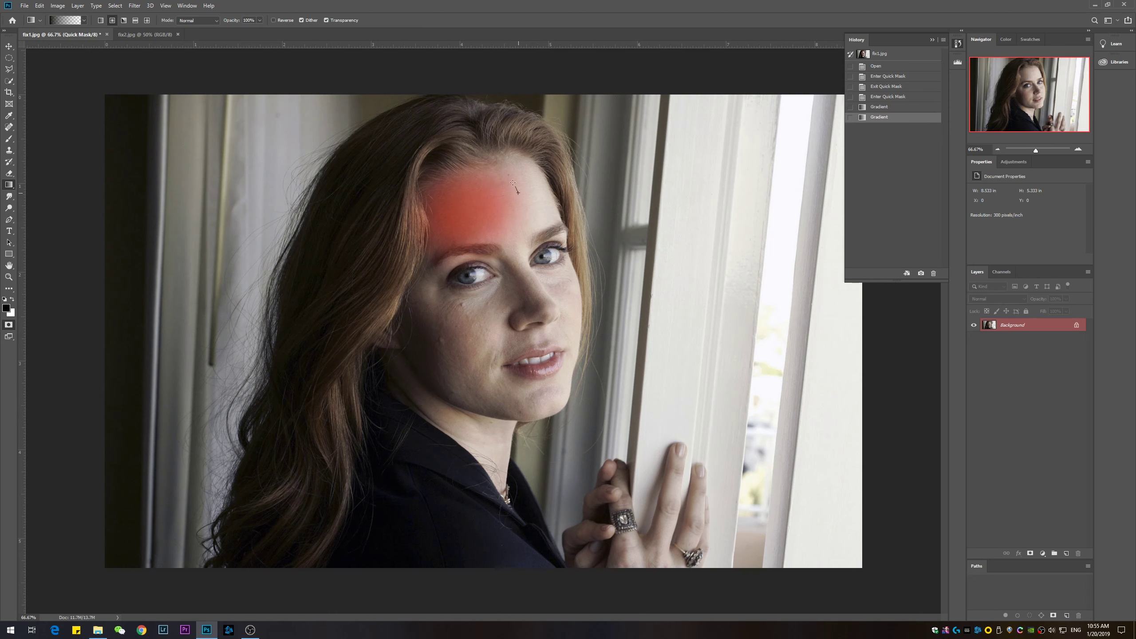
pyautogui.moveTo(513, 182); pyautogui.dragTo(489, 142)
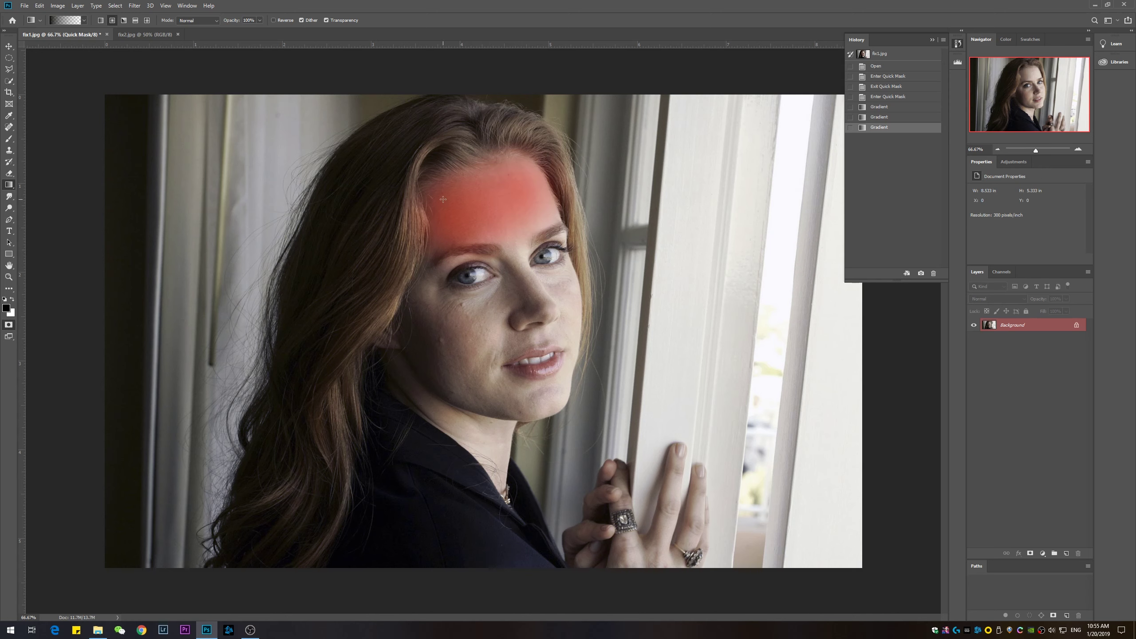
pyautogui.moveTo(488, 199); pyautogui.dragTo(482, 152)
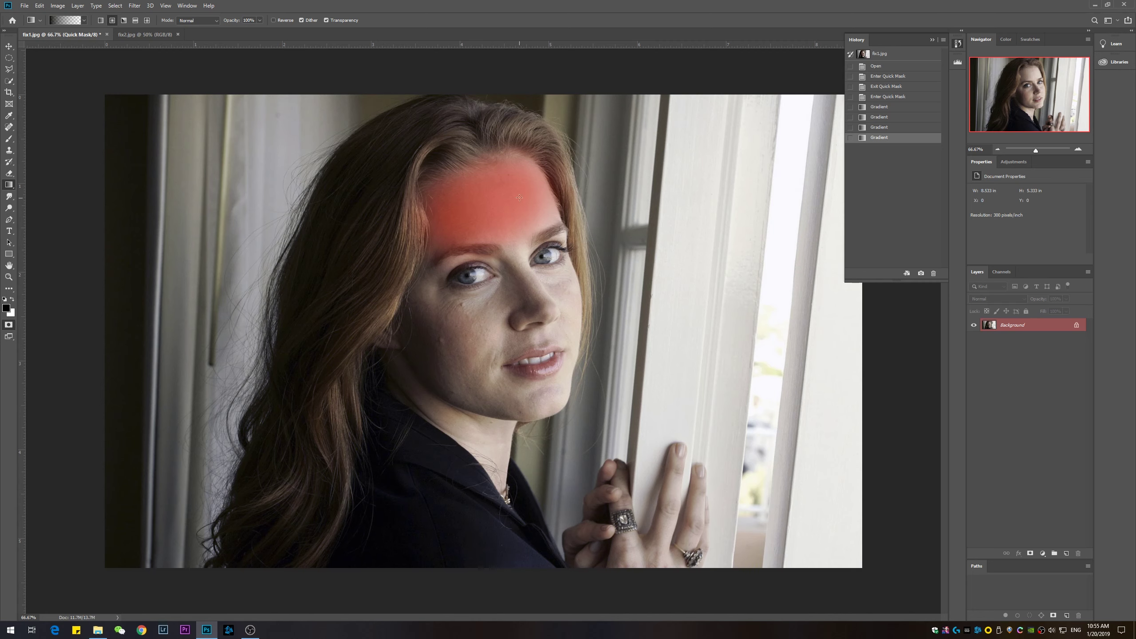
# Extend the quick mask with small radial gradients under the nearer eye, beside the nose and over the upper cheek.
pyautogui.hotkey('ctrl', '+')
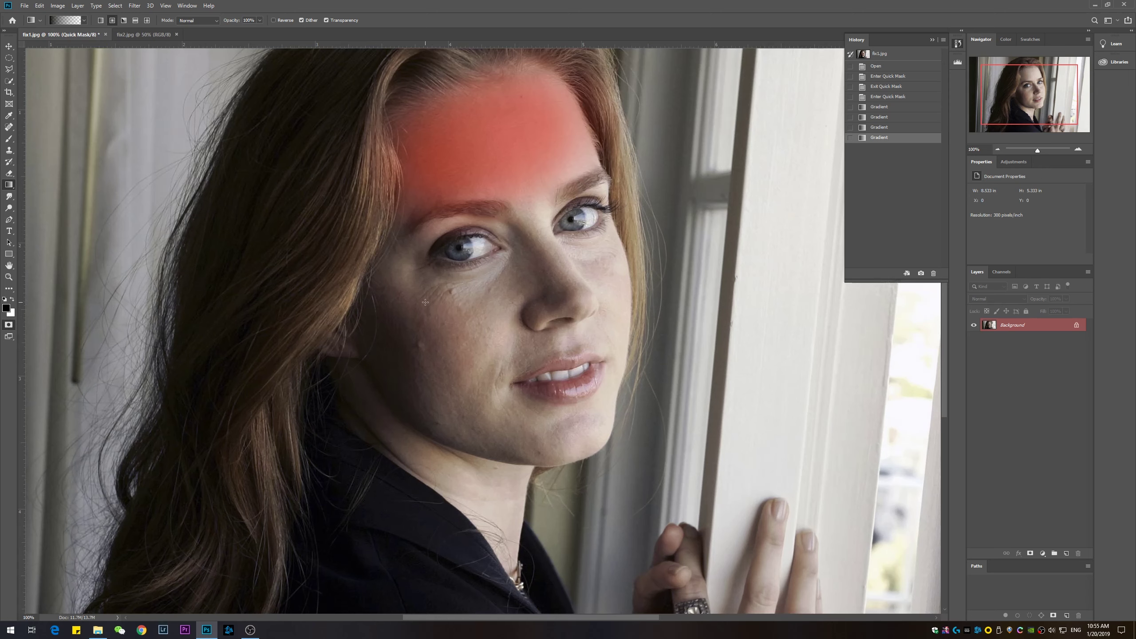
pyautogui.moveTo(425, 303); pyautogui.dragTo(494, 238)
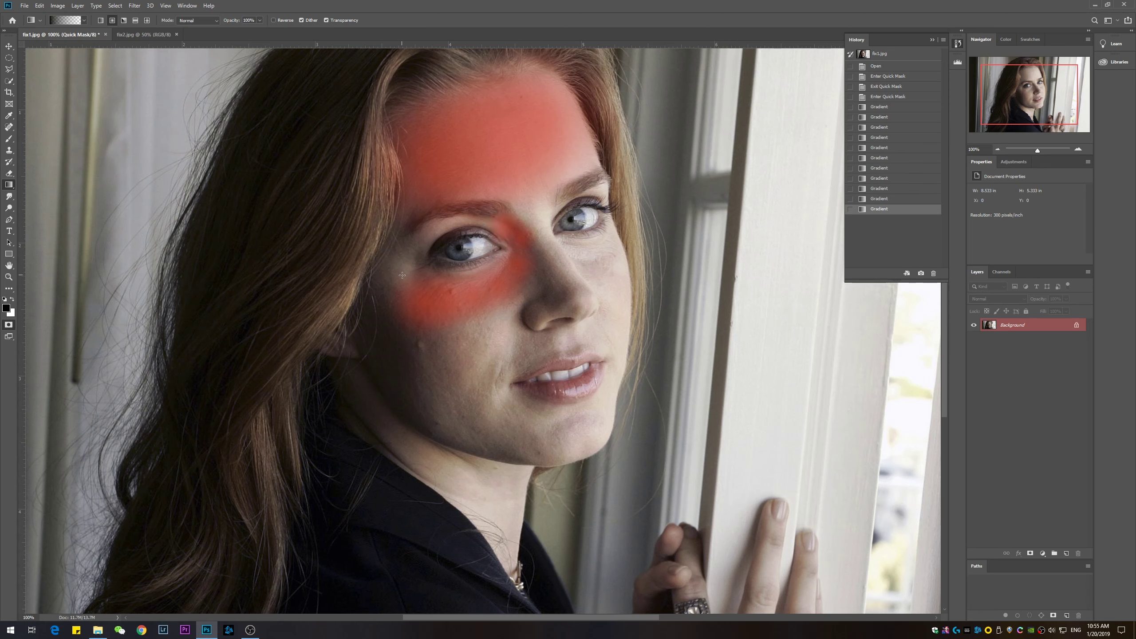
pyautogui.moveTo(390, 254); pyautogui.dragTo(495, 248)
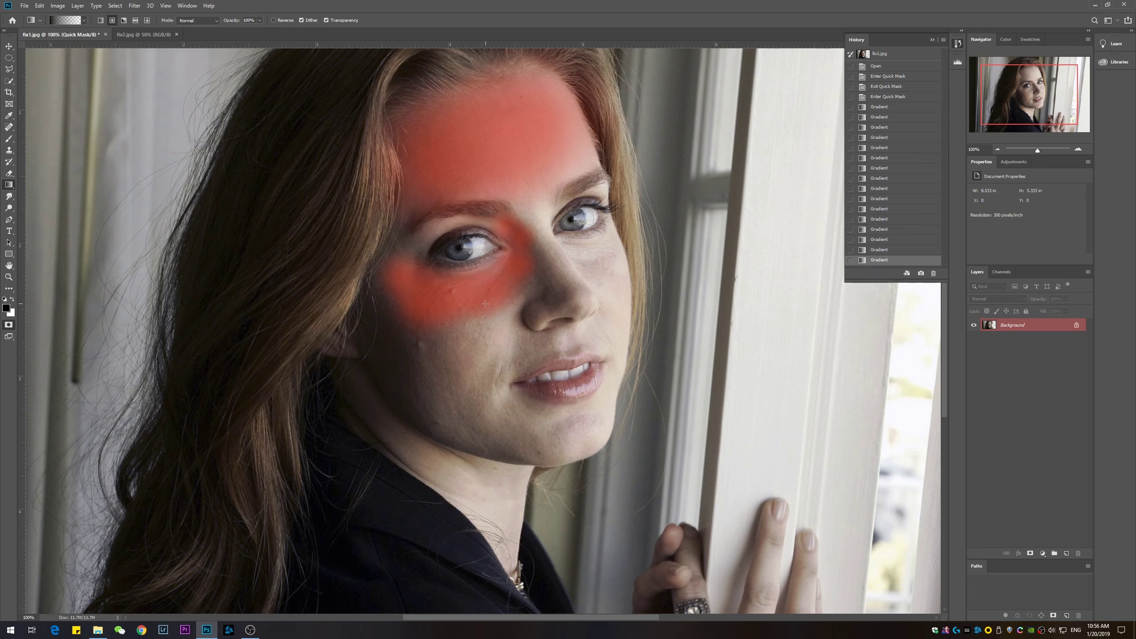
pyautogui.moveTo(415, 345); pyautogui.dragTo(423, 293)
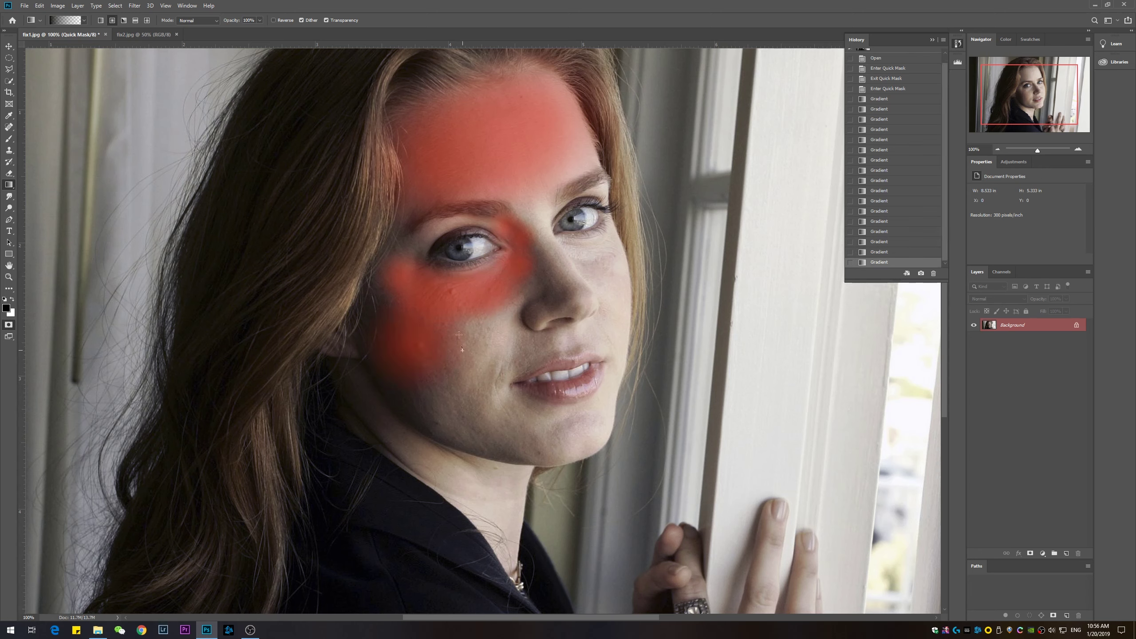
pyautogui.moveTo(459, 335); pyautogui.dragTo(458, 294)
pyautogui.moveTo(501, 339); pyautogui.dragTo(495, 307)
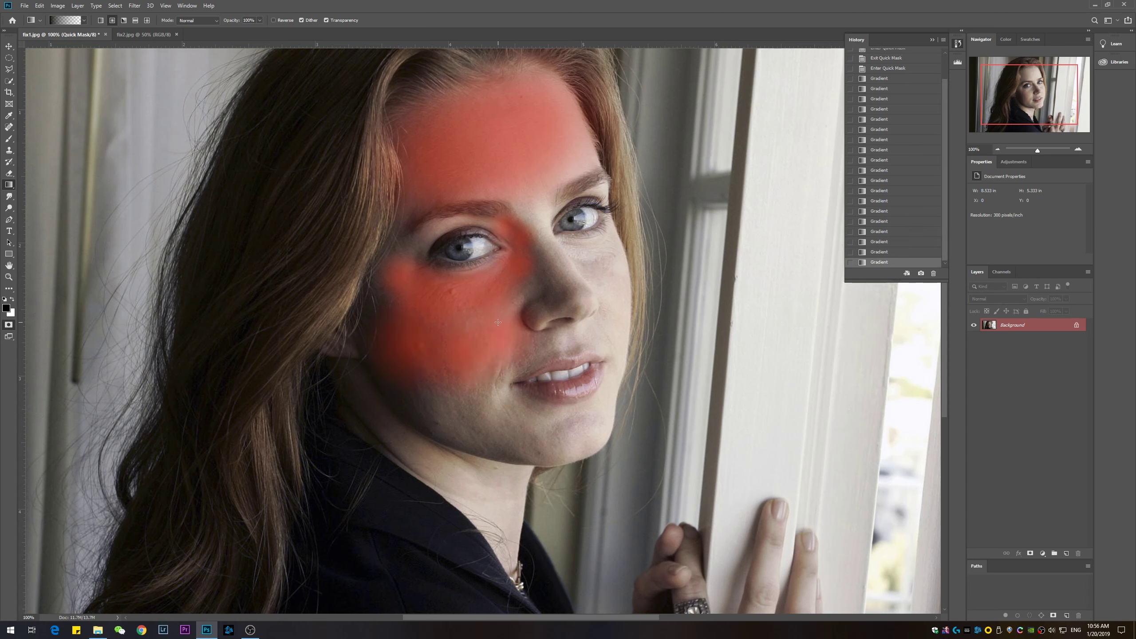
pyautogui.hotkey('ctrl', 'z')
pyautogui.hotkey('ctrl', 'shift', 'z')
# Cover the lower cheek, the far cheek, the upper lip area and the chin with radial gradients, leaving out the lips and nose.
pyautogui.moveTo(543, 268); pyautogui.dragTo(500, 320)
pyautogui.moveTo(436, 405); pyautogui.dragTo(411, 378)
pyautogui.moveTo(473, 410); pyautogui.dragTo(587, 316)
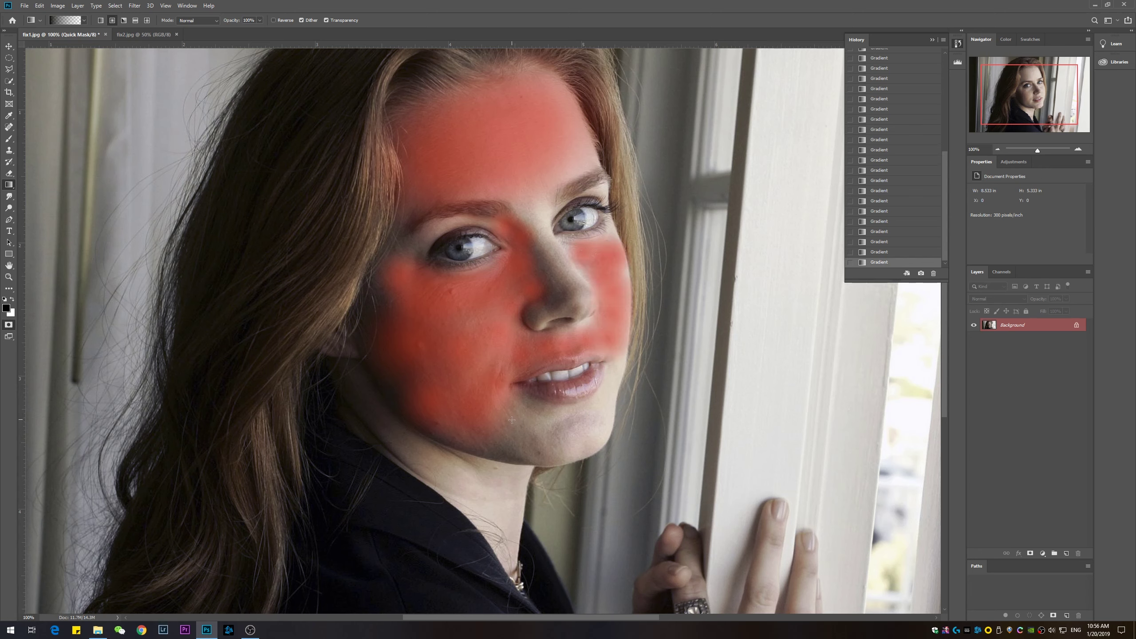
pyautogui.moveTo(512, 420); pyautogui.dragTo(592, 395)
pyautogui.moveTo(458, 435); pyautogui.dragTo(473, 332)
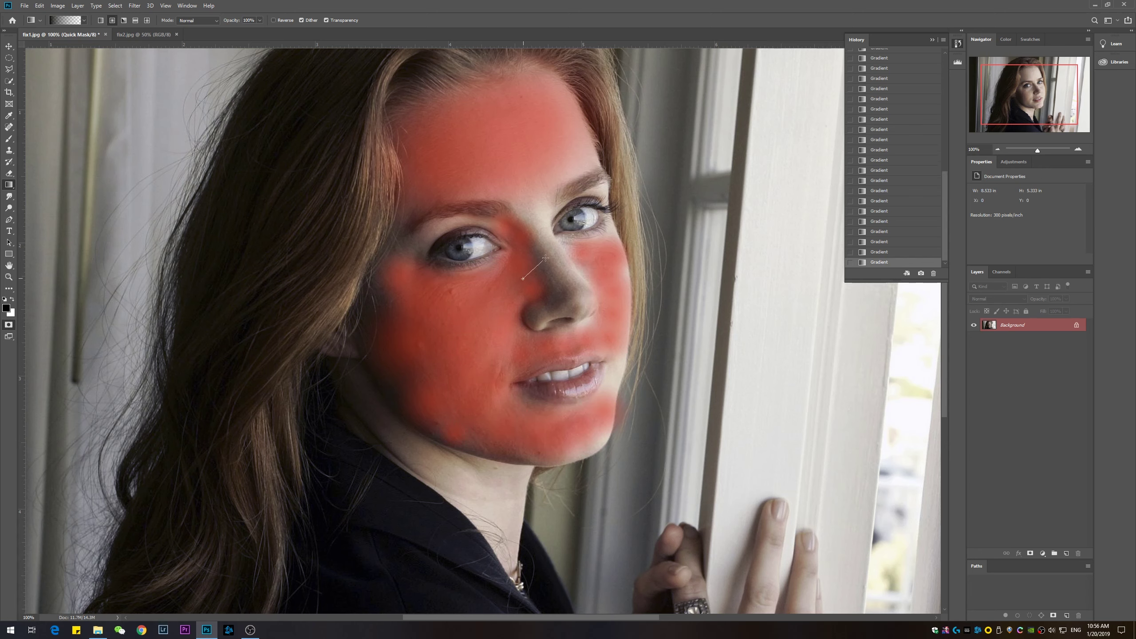
pyautogui.moveTo(581, 269); pyautogui.dragTo(581, 269)
pyautogui.moveTo(611, 373)
pyautogui.mouseDown()
pyautogui.moveTo(611, 357)
pyautogui.moveTo(609, 370)
pyautogui.mouseUp()
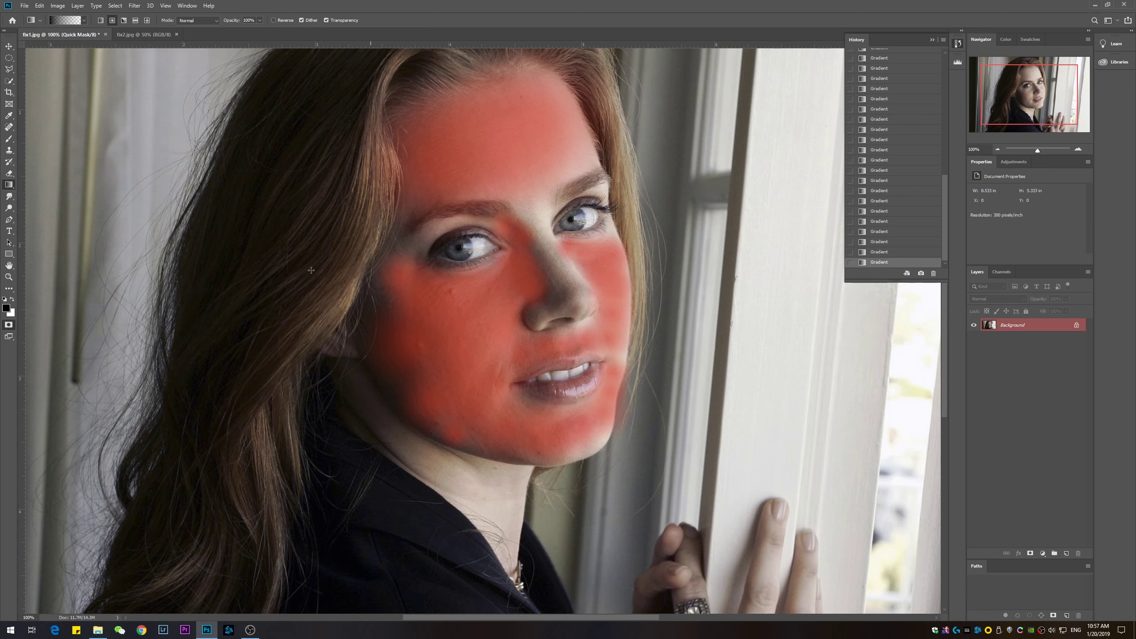
# Exit Quick Mask mode to turn the painted face mask into a selection.
pyautogui.click(8, 325)
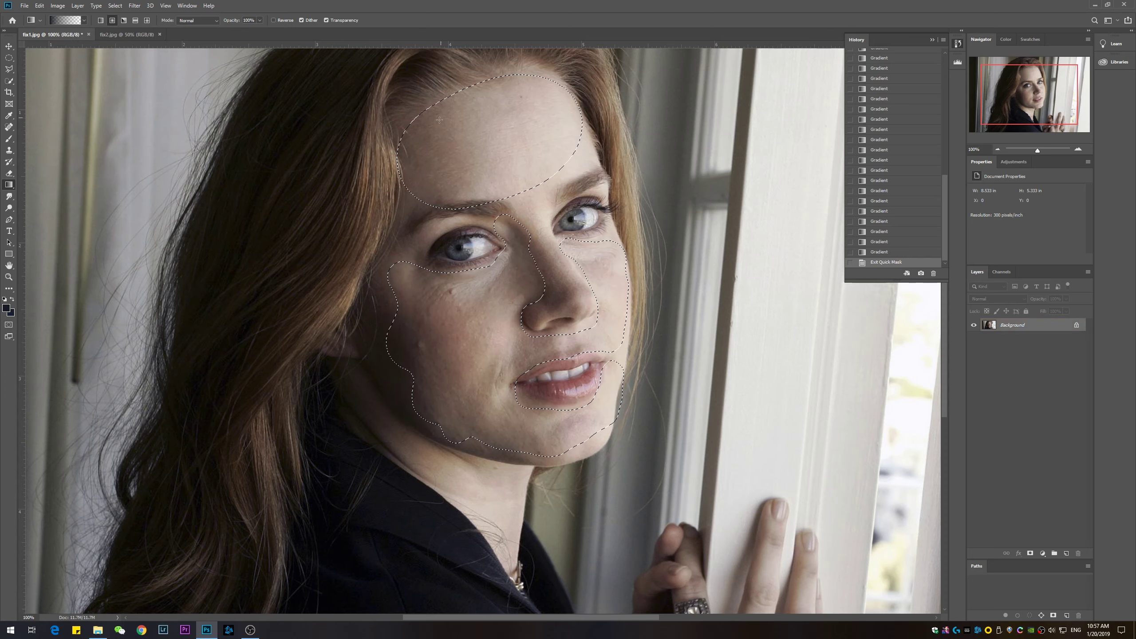
pyautogui.hotkey('ctrl', '-')
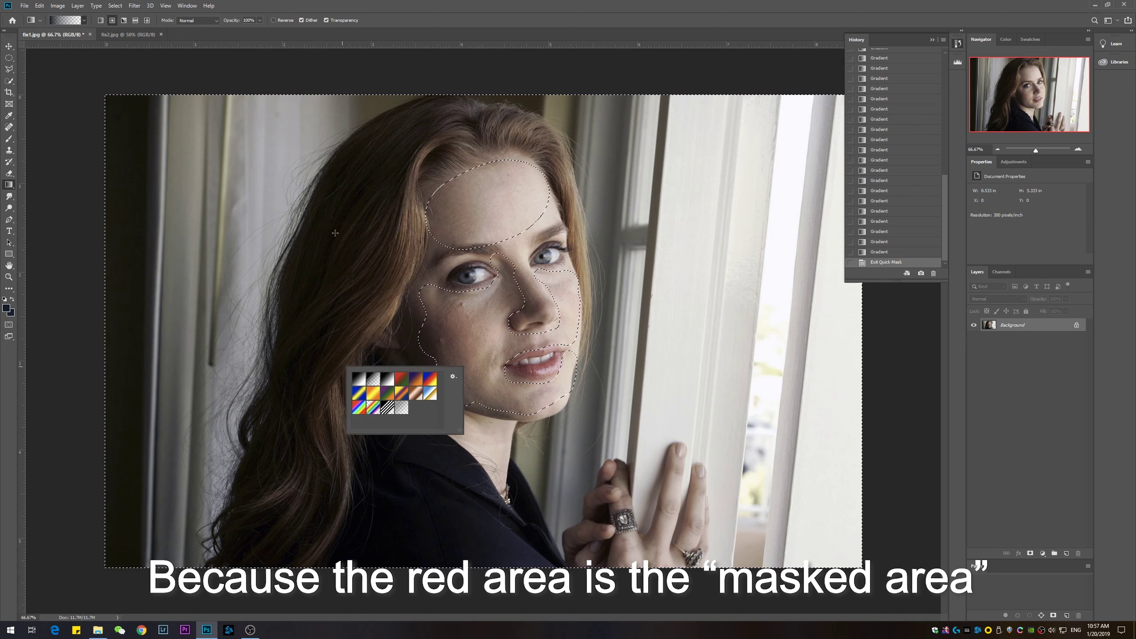
# Invert the selection so that only the facial skin is selected.
pyautogui.click(7, 58)
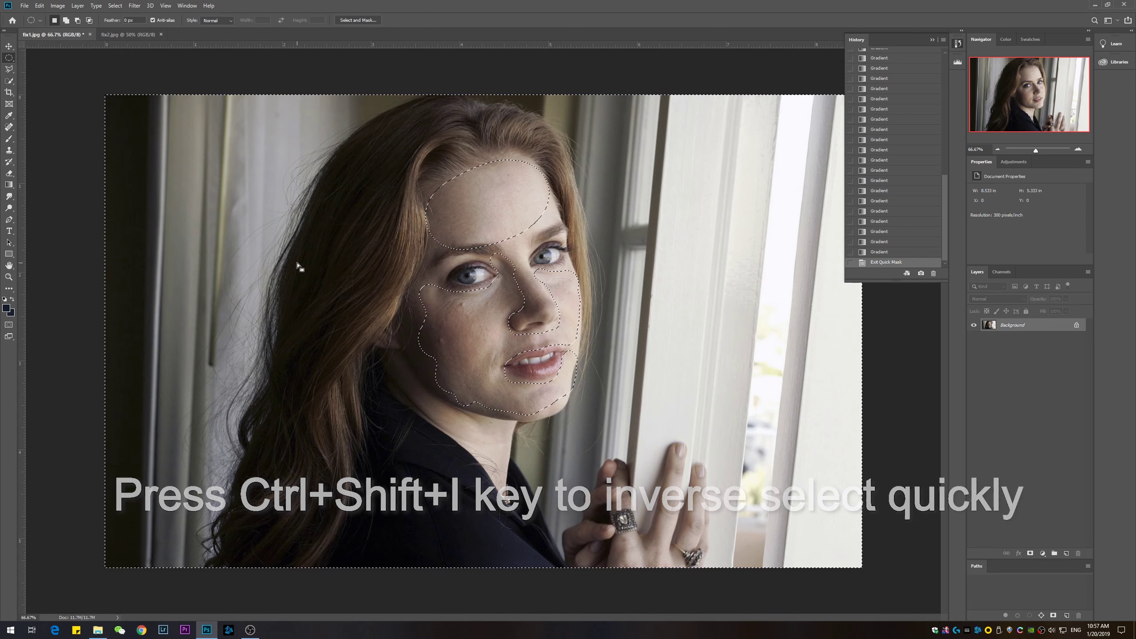
pyautogui.rightClick(304, 290)
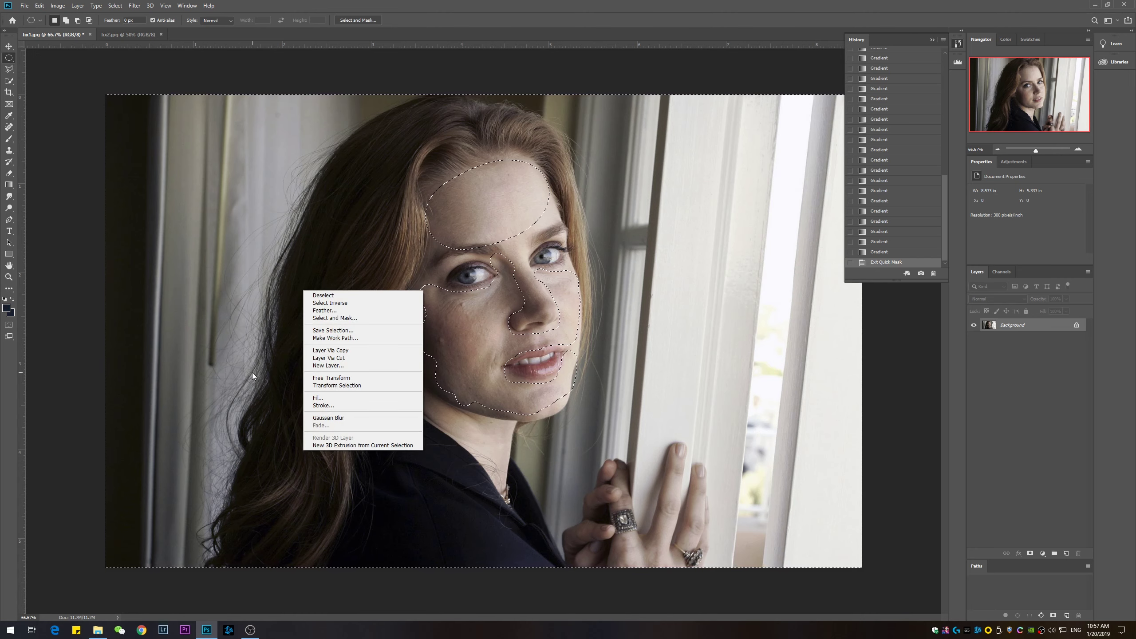
pyautogui.click(344, 303)
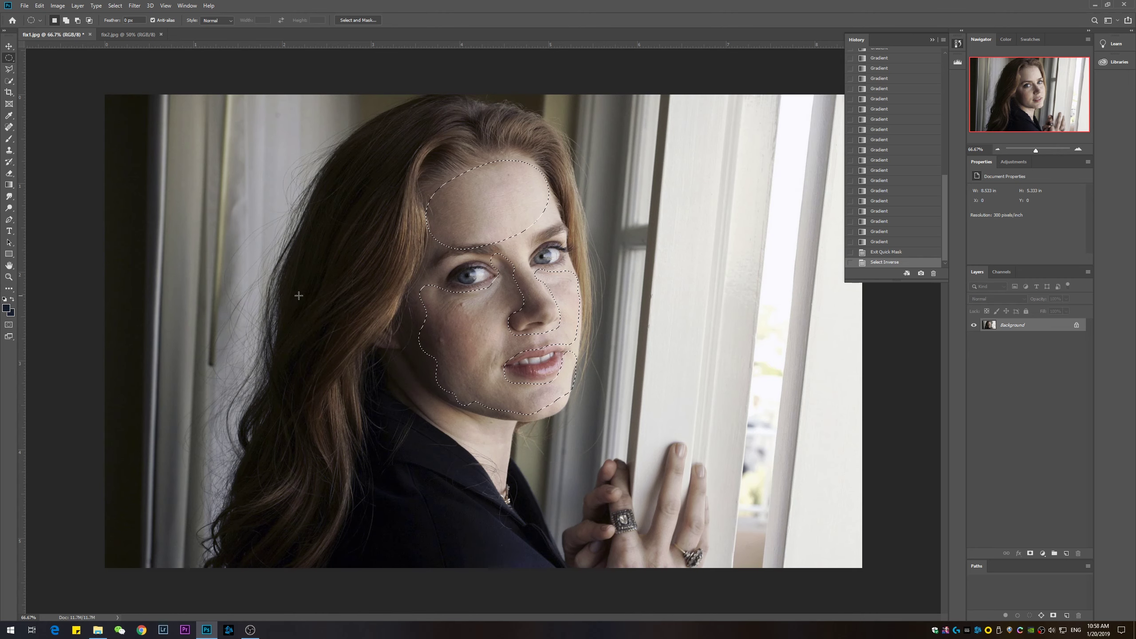
# Compare the inverted selection with its Quick Mask overlay by switching repeatedly between the two views, ending on the selection.
pyautogui.press('q')
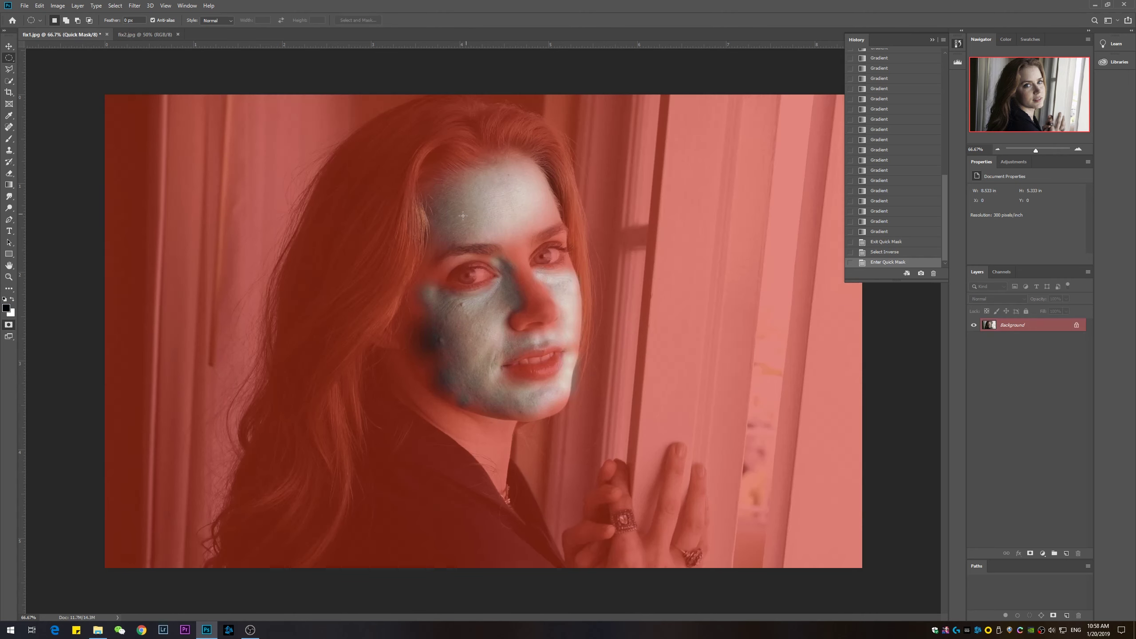
pyautogui.press('q')
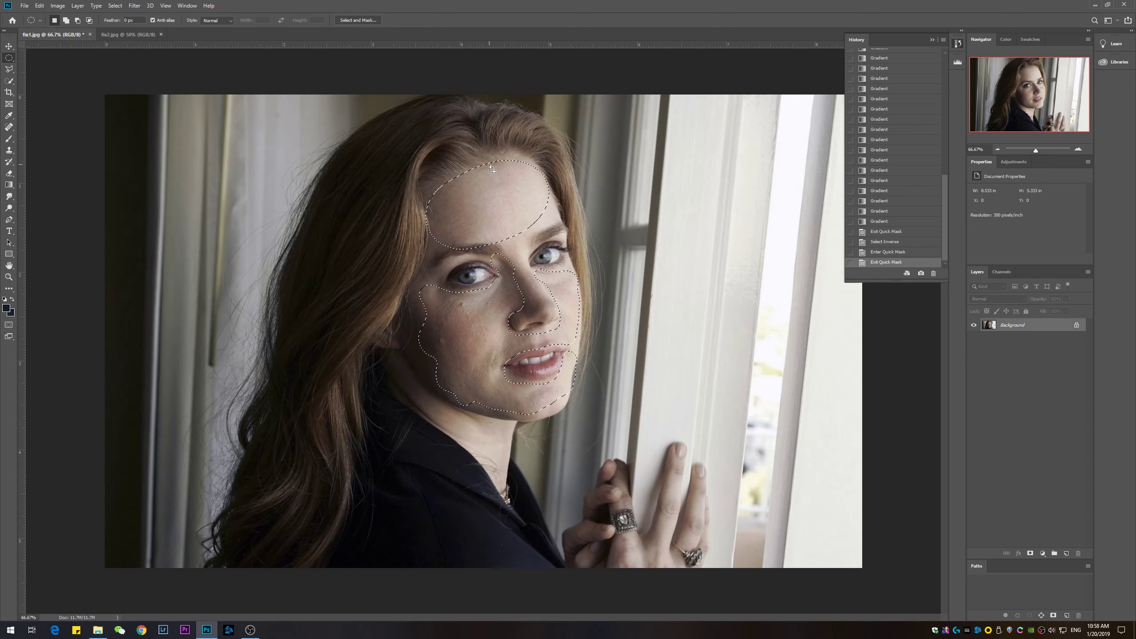
pyautogui.press('q')
pyautogui.press('q')
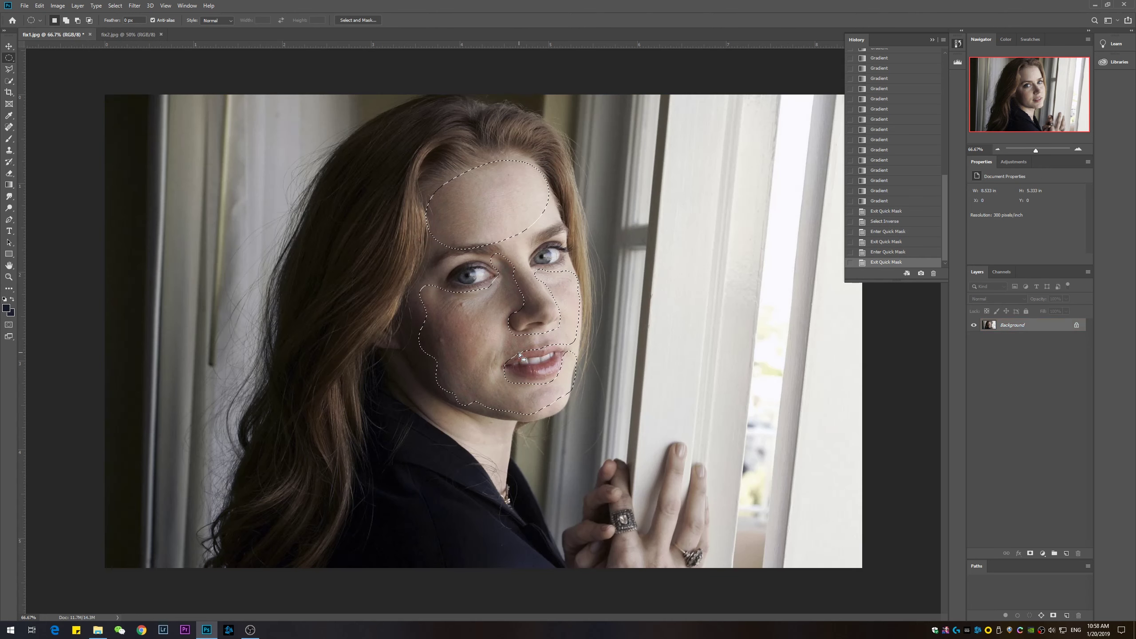
pyautogui.press('q')
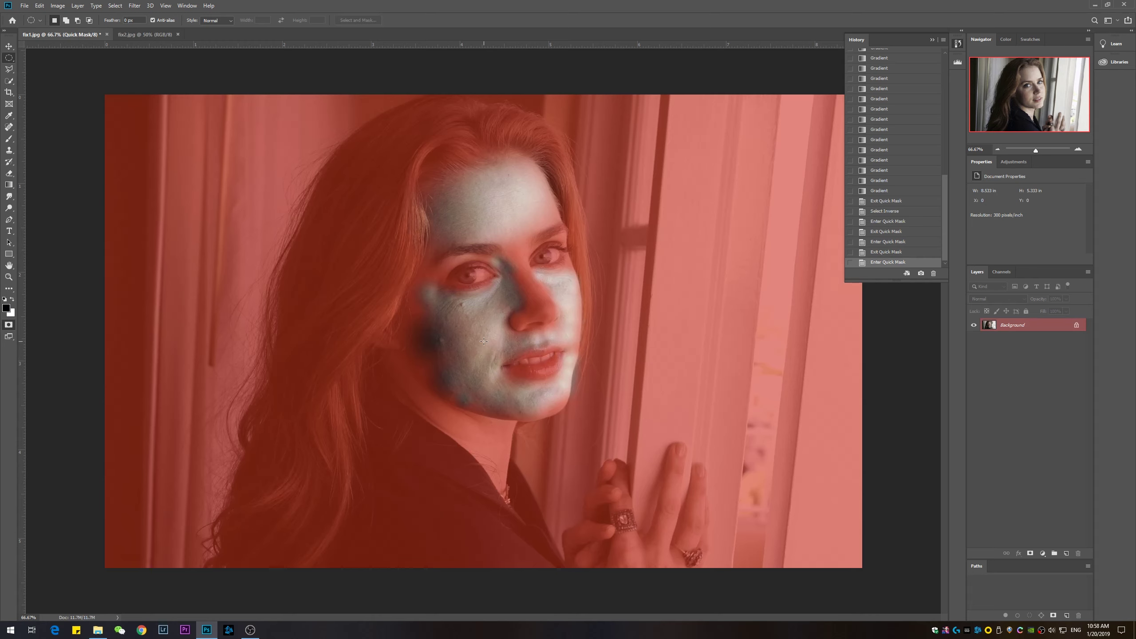
pyautogui.press('q')
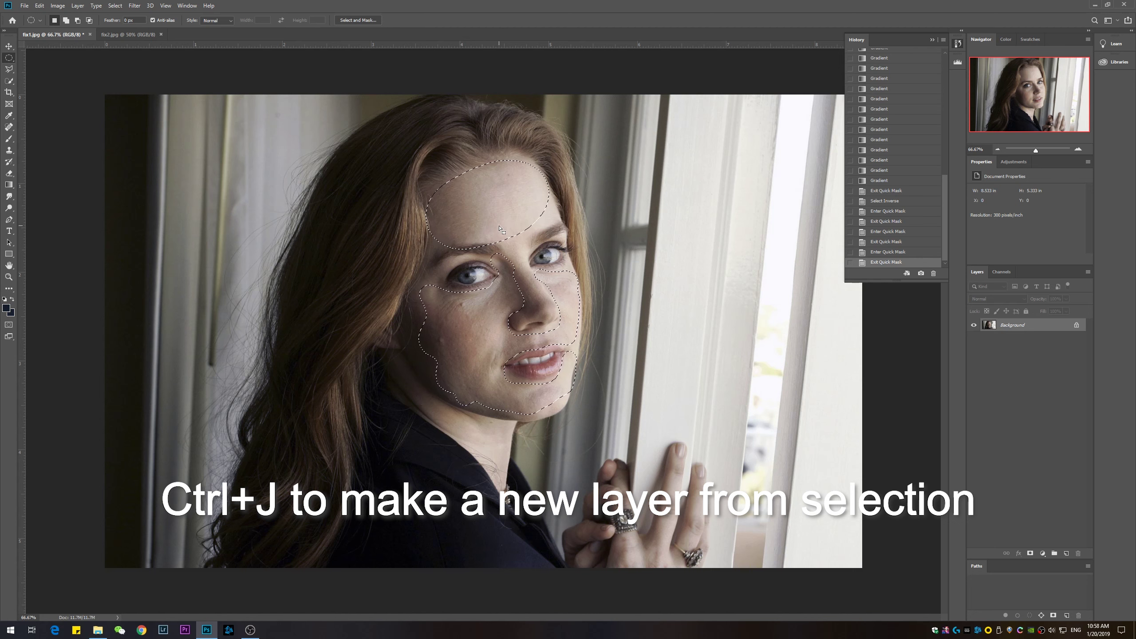
# Copy the selected facial skin to a new layer and inspect it alone by temporarily hiding the Background layer.
pyautogui.hotkey('ctrl', 'j')
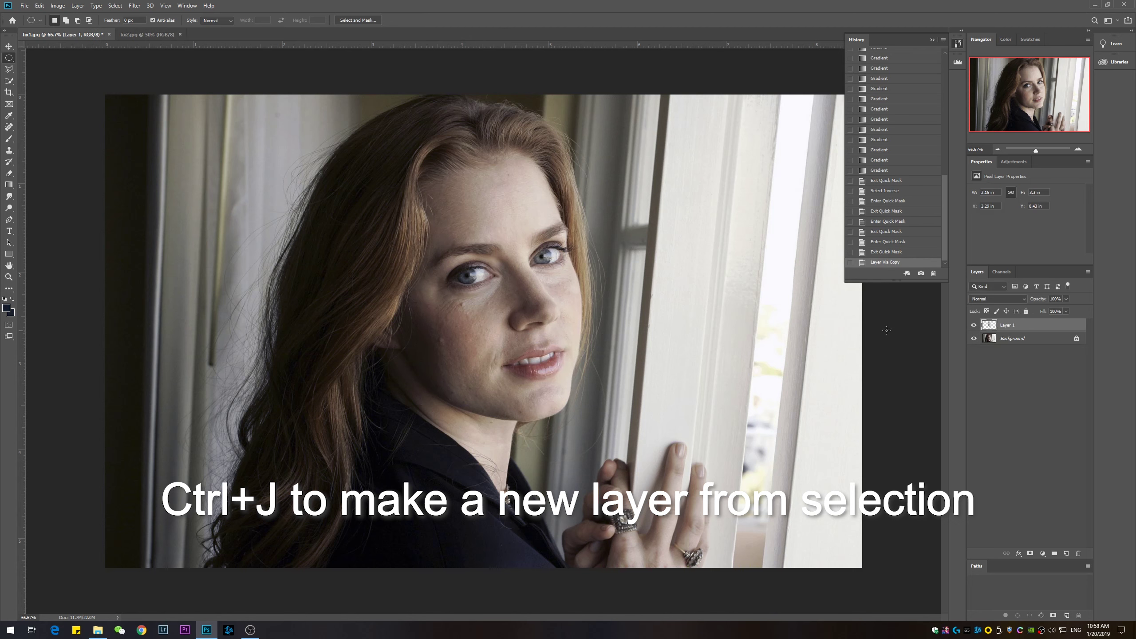
pyautogui.click(974, 339)
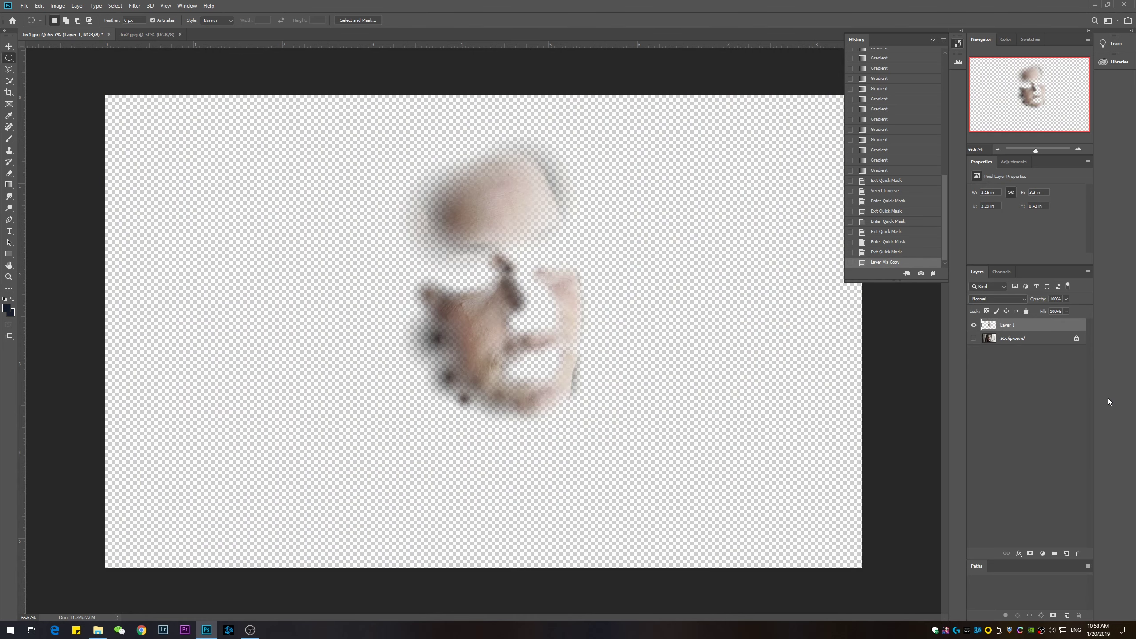
pyautogui.click(1008, 339)
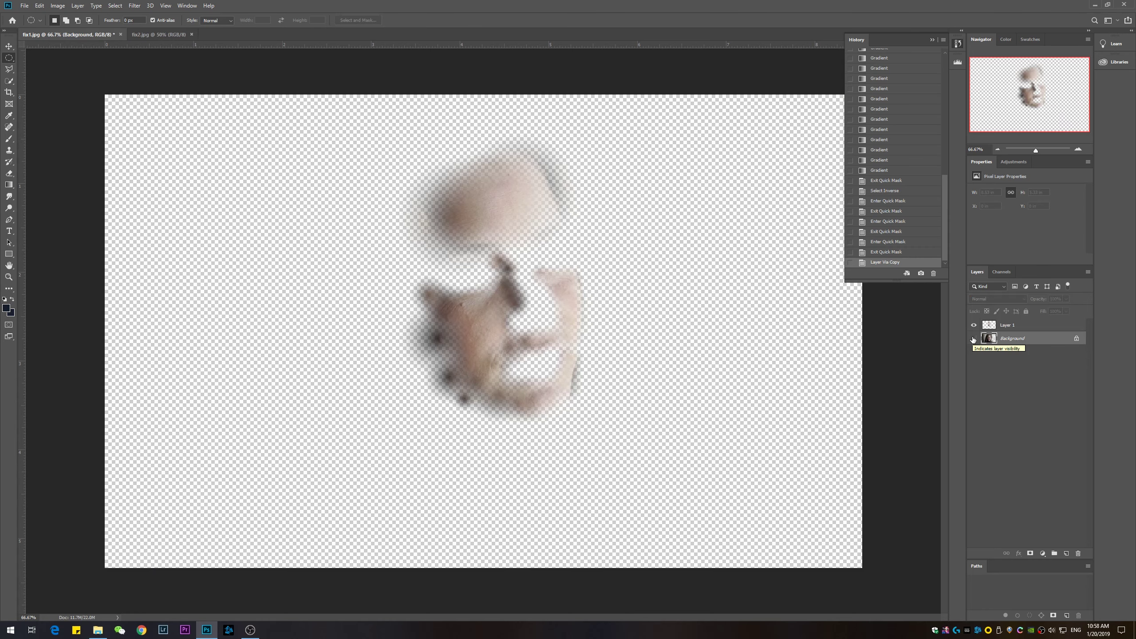
pyautogui.click(973, 339)
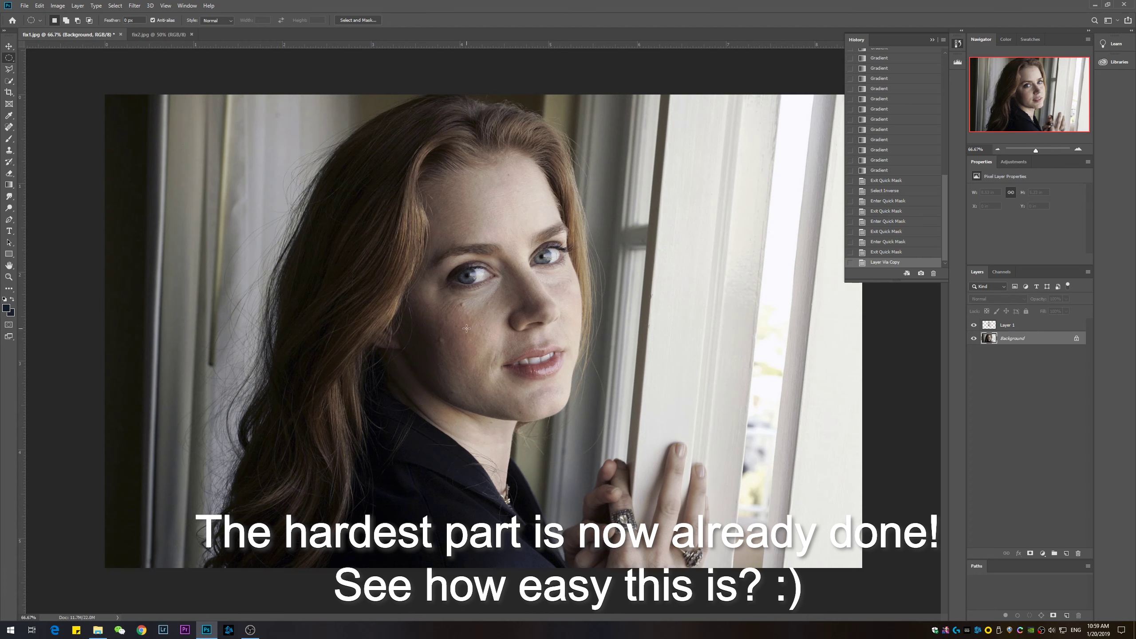
# Rename the copied skin layer as blur.
pyautogui.click(1007, 327)
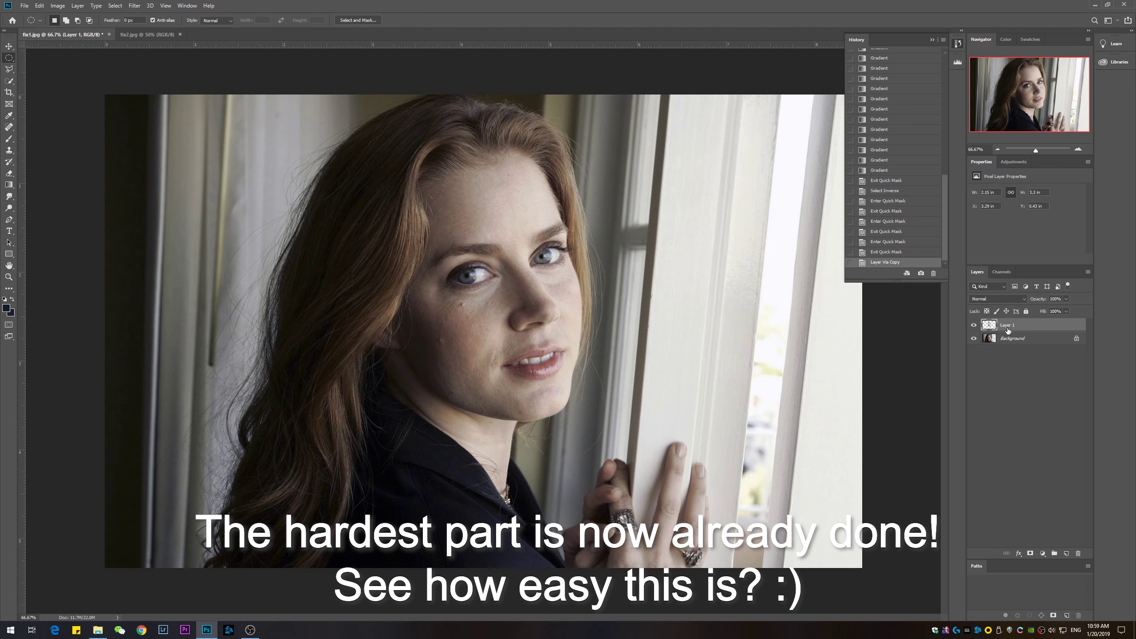
pyautogui.doubleClick(1008, 325)
pyautogui.write('blue')
pyautogui.press('Return')
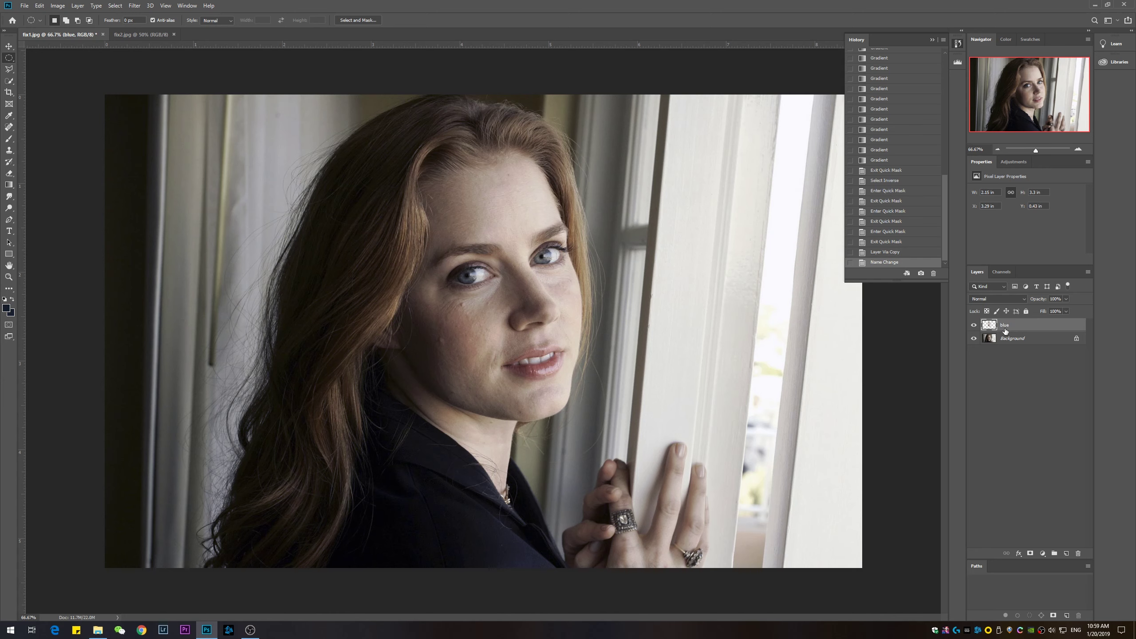
pyautogui.doubleClick(1007, 330)
pyautogui.write('blur')
pyautogui.press('Return')
# Open Gaussian Blur for the blur layer and preview a strong radius of 127.3 pixels and a weak one of 3.6 pixels.
pyautogui.click(131, 7)
pyautogui.moveTo(163, 106)
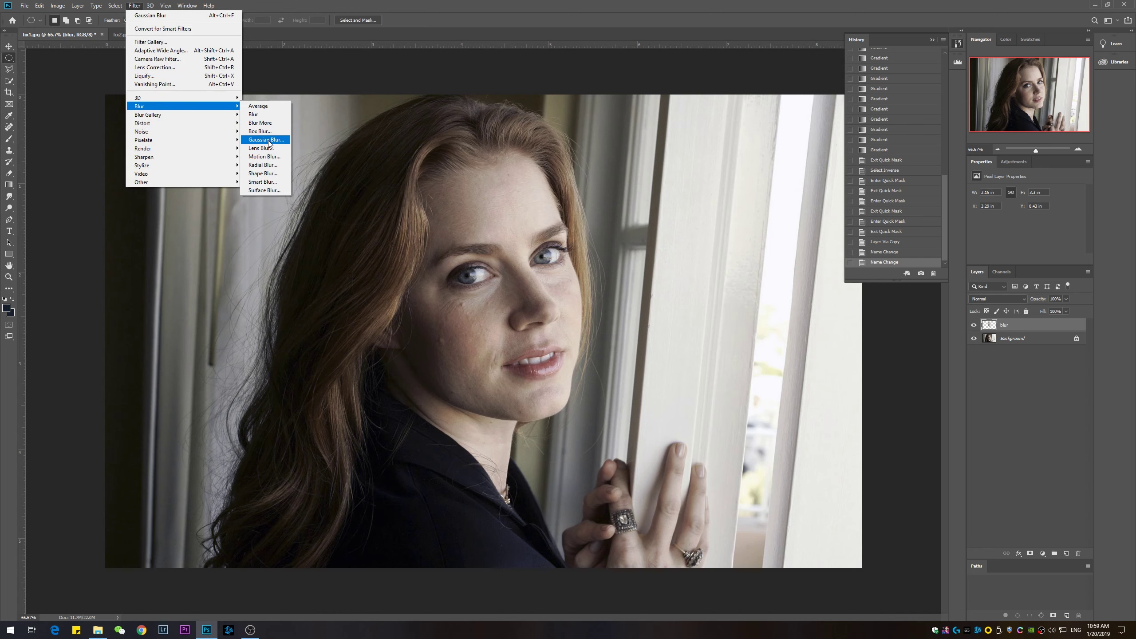
pyautogui.click(267, 140)
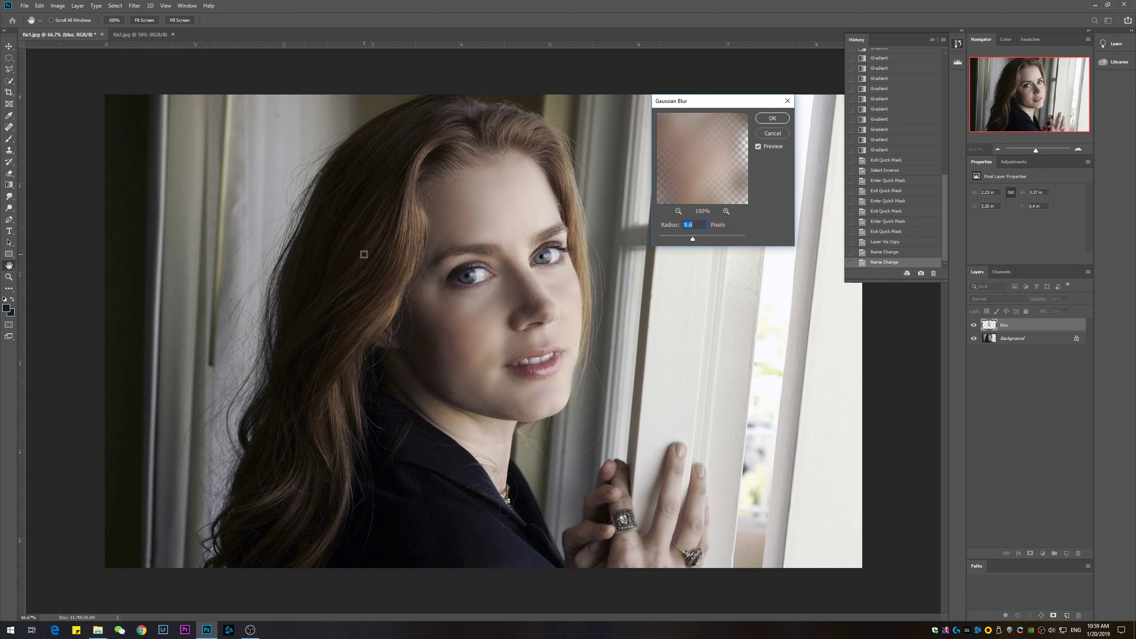
pyautogui.hotkey('ctrl', '+')
pyautogui.moveTo(699, 242); pyautogui.dragTo(728, 239)
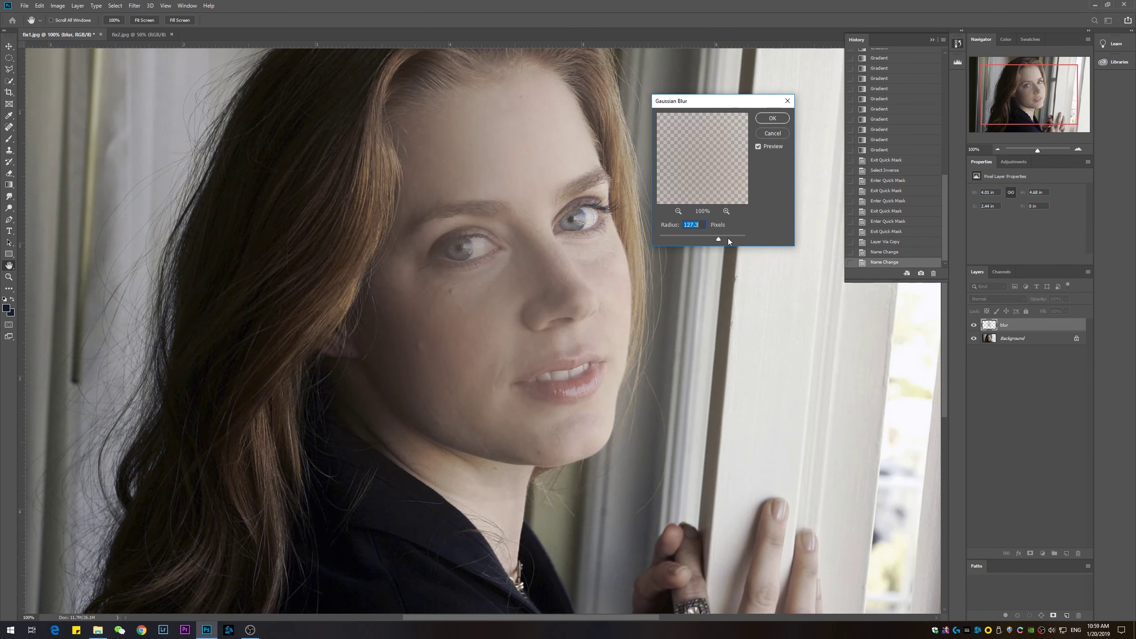
pyautogui.click(681, 239)
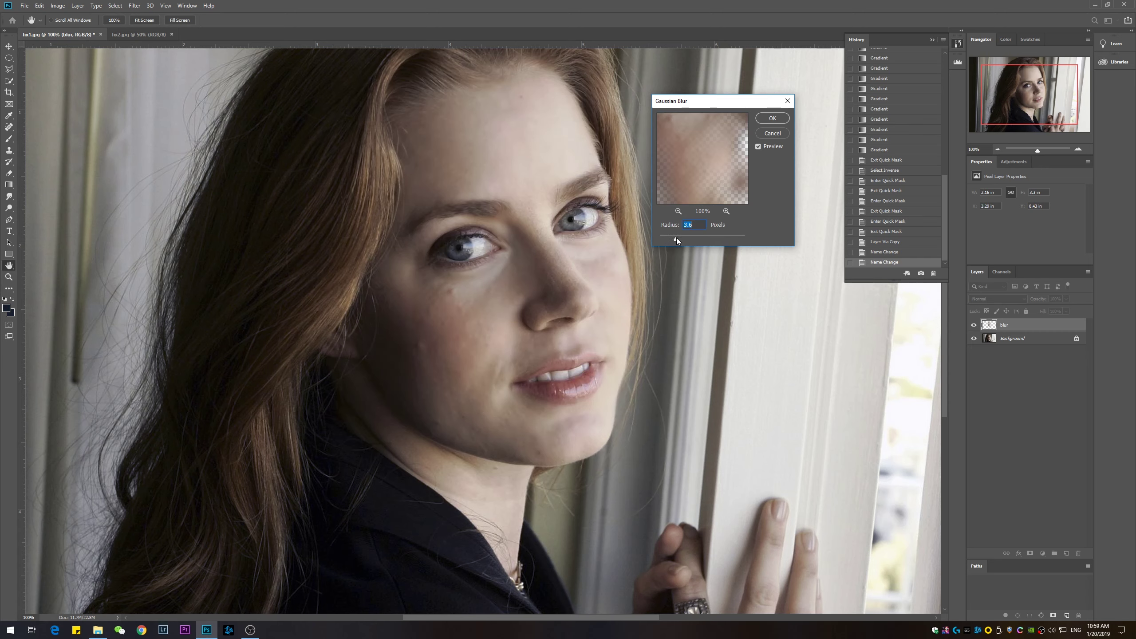
# Tune the Gaussian Blur radius to about 38.7 pixels while judging the skin smoothing in the preview.
pyautogui.moveTo(676, 238); pyautogui.dragTo(683, 239)
pyautogui.moveTo(694, 238); pyautogui.dragTo(699, 238)
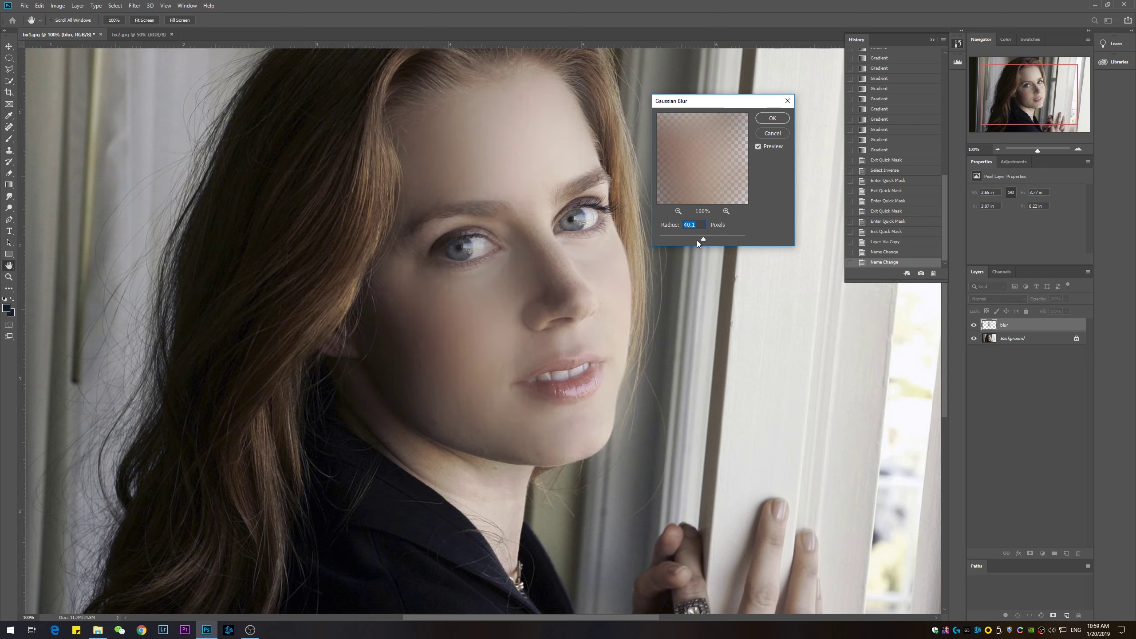
pyautogui.moveTo(698, 240); pyautogui.dragTo(702, 241)
pyautogui.hotkey('ctrl', '-')
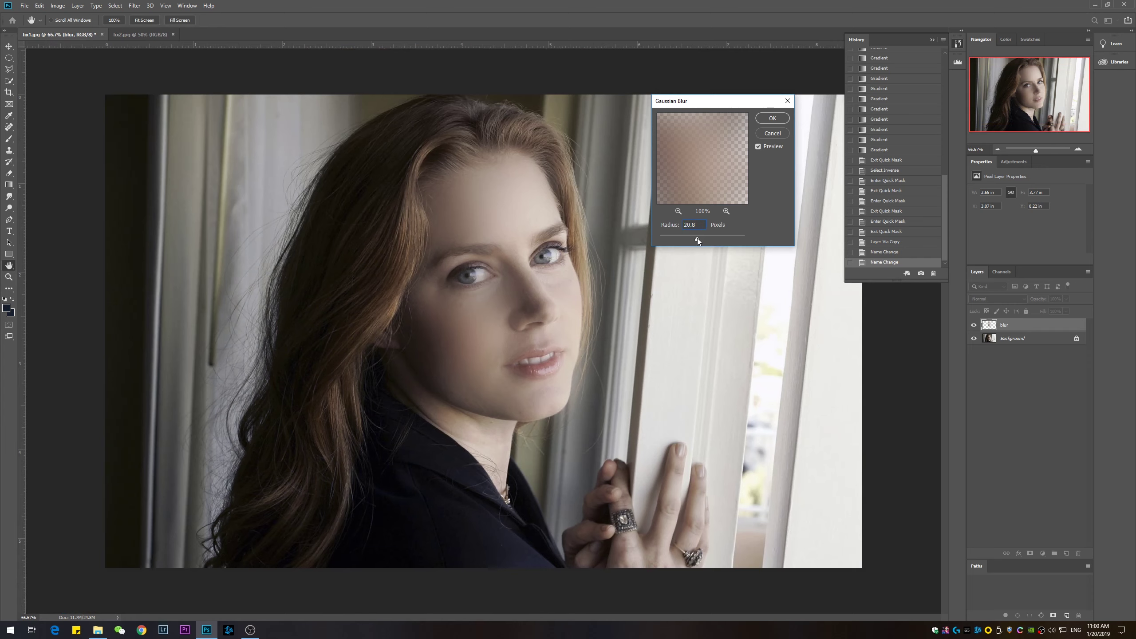
pyautogui.moveTo(698, 239); pyautogui.dragTo(708, 239)
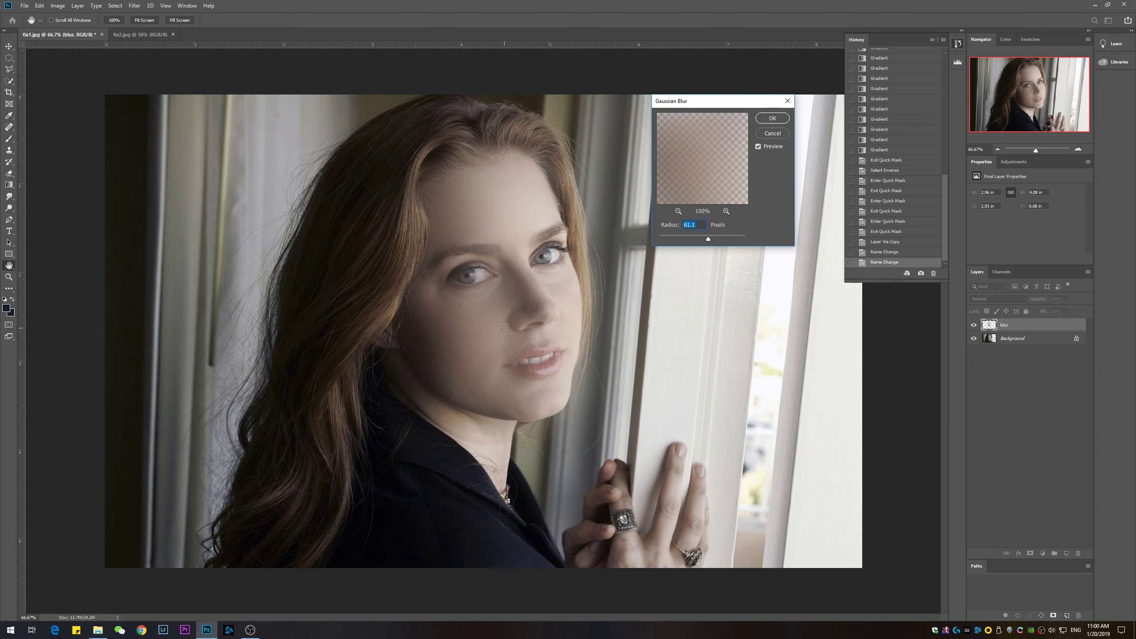
pyautogui.moveTo(708, 238); pyautogui.dragTo(703, 238)
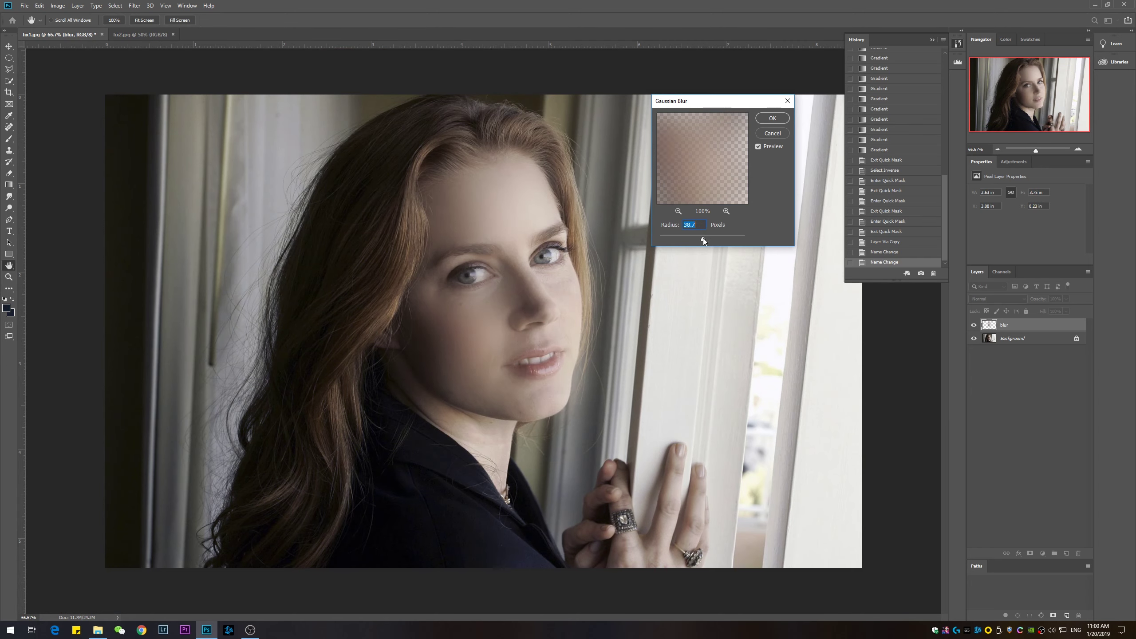
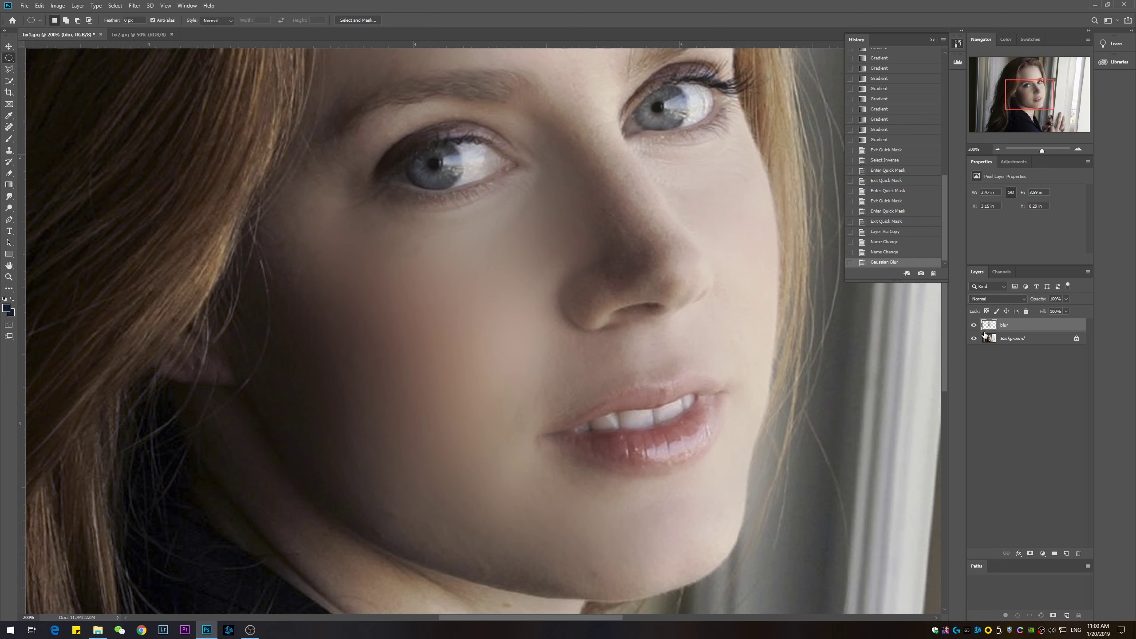
# Compare the face before and after blurring by hiding and showing the blur layer.
pyautogui.click(975, 327)
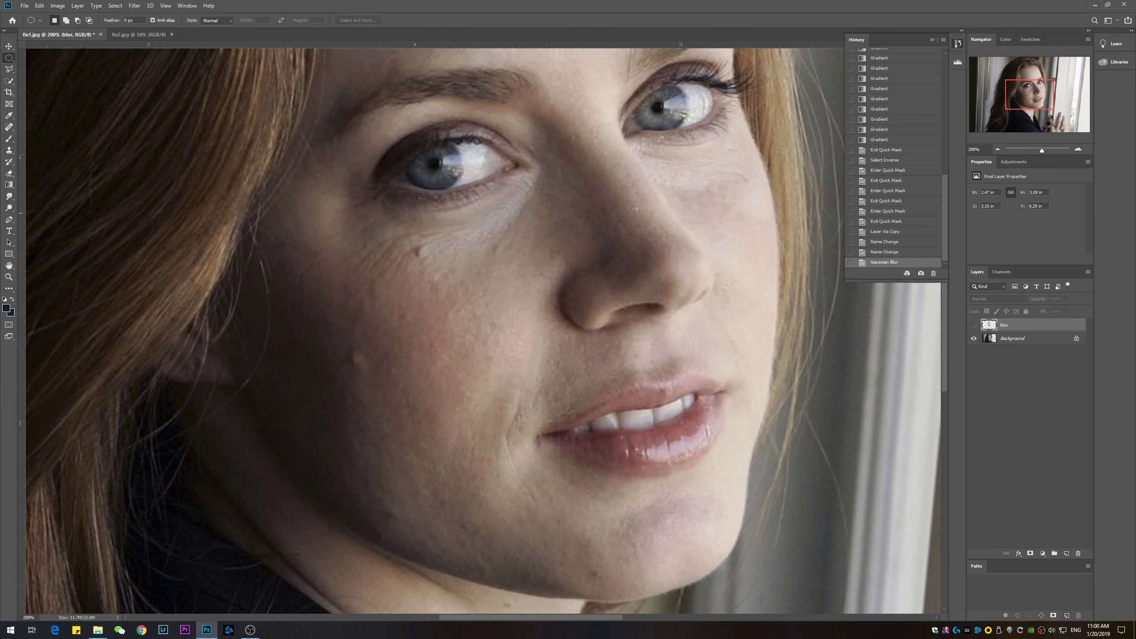
pyautogui.click(974, 325)
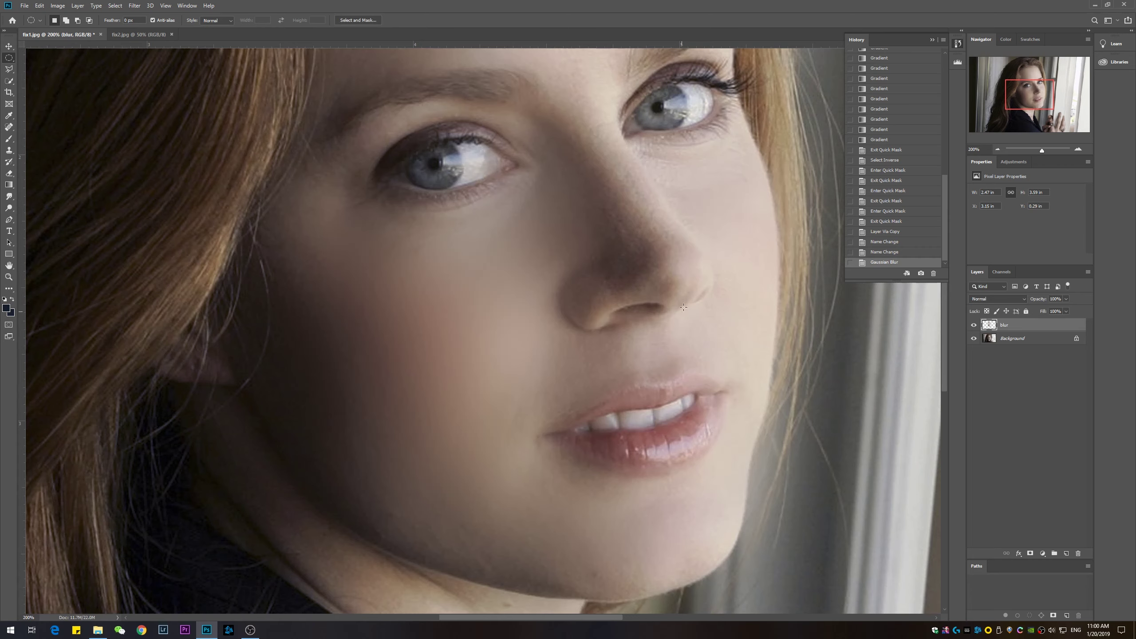
pyautogui.hotkey('ctrl', '-')
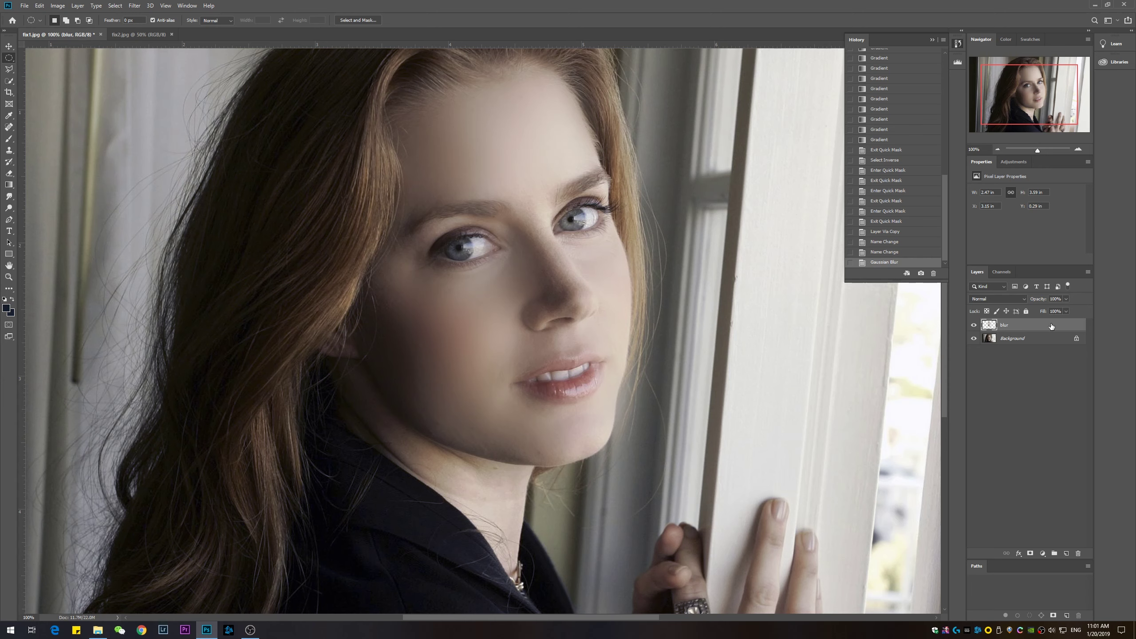
# Reduce the blur layer's opacity to 90%.
pyautogui.click(1067, 299)
pyautogui.click(1060, 310)
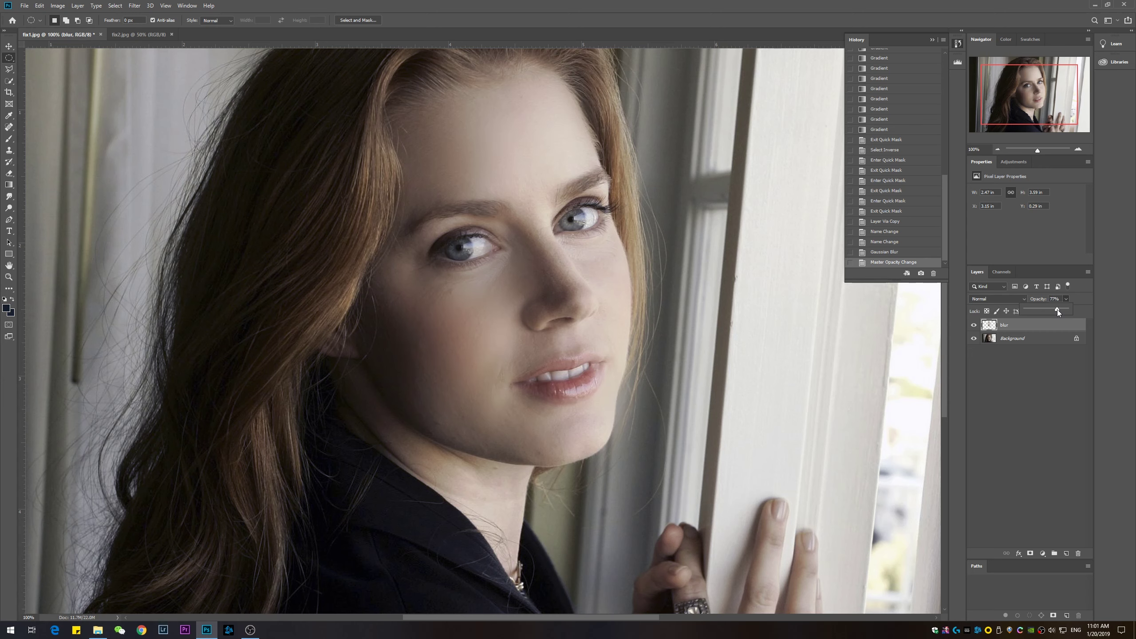
pyautogui.moveTo(1050, 311)
pyautogui.mouseDown()
pyautogui.moveTo(1037, 308)
pyautogui.moveTo(1065, 310)
pyautogui.mouseUp()
# Select the Background layer, enter Quick Mask mode and cover the skin below the nearer eye with small overlapping radial gradients.
pyautogui.scroll(3, 465, 320)
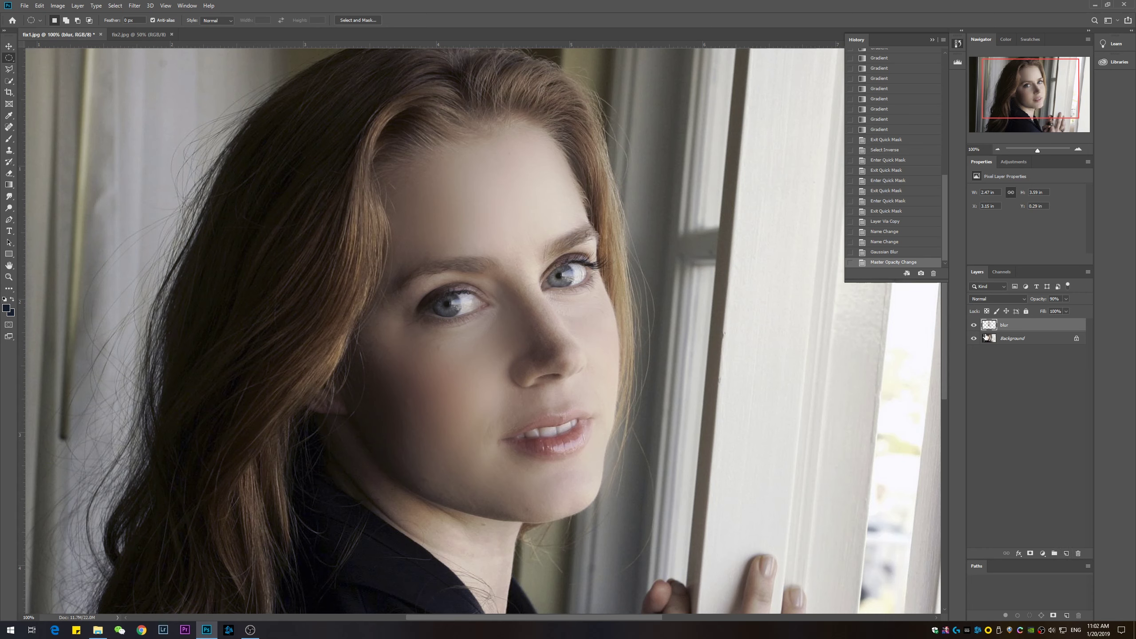
pyautogui.click(987, 338)
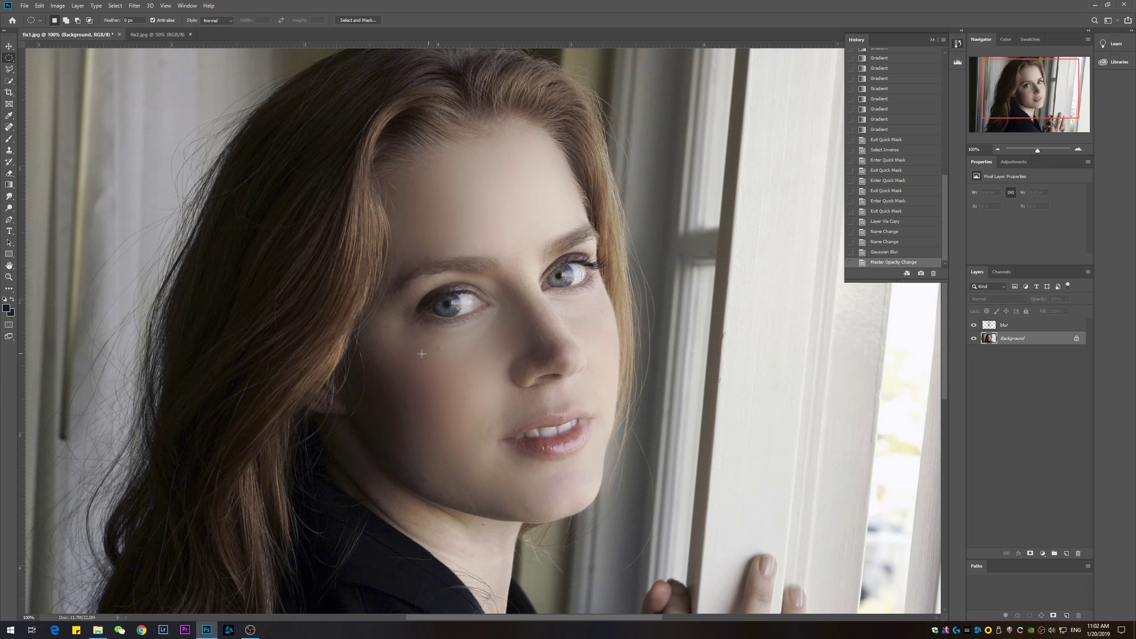
pyautogui.click(9, 185)
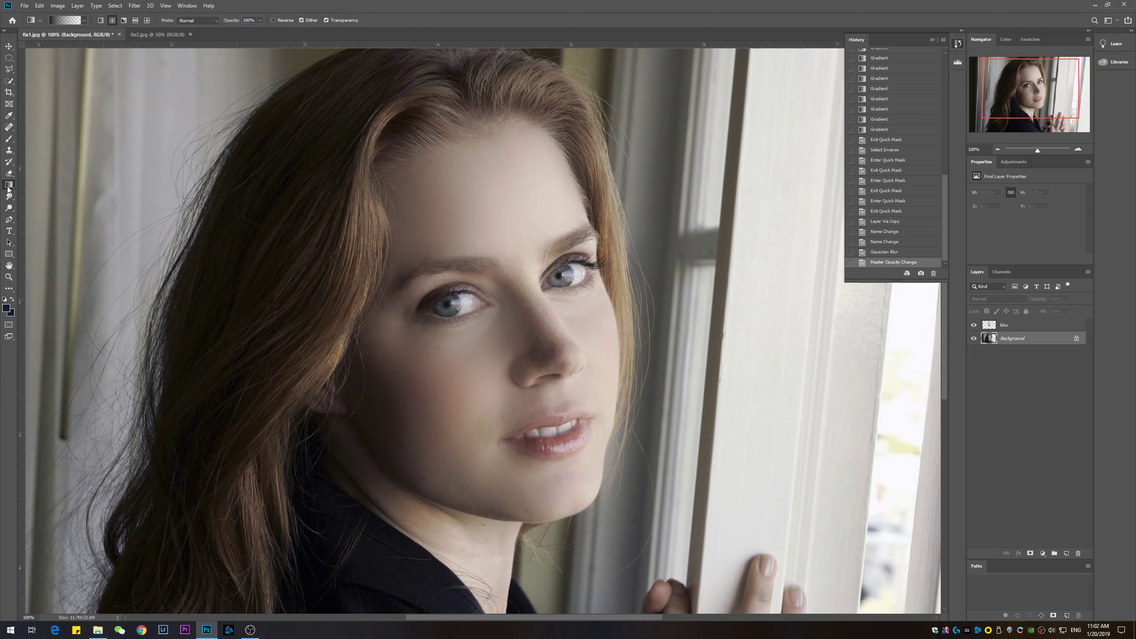
pyautogui.click(10, 326)
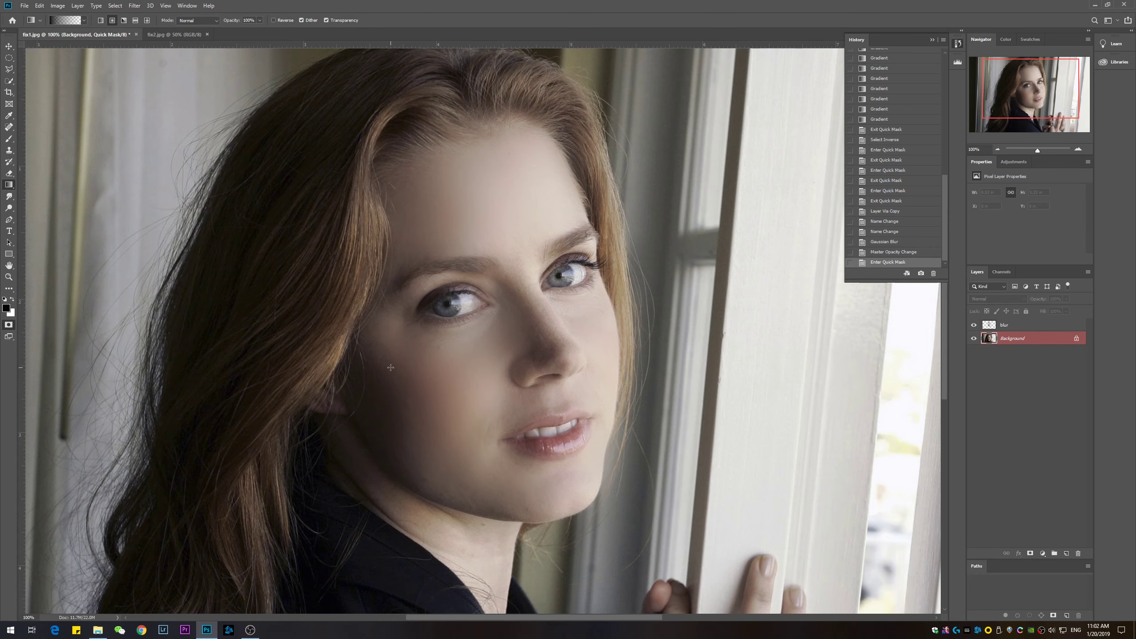
pyautogui.hotkey('ctrl', '+')
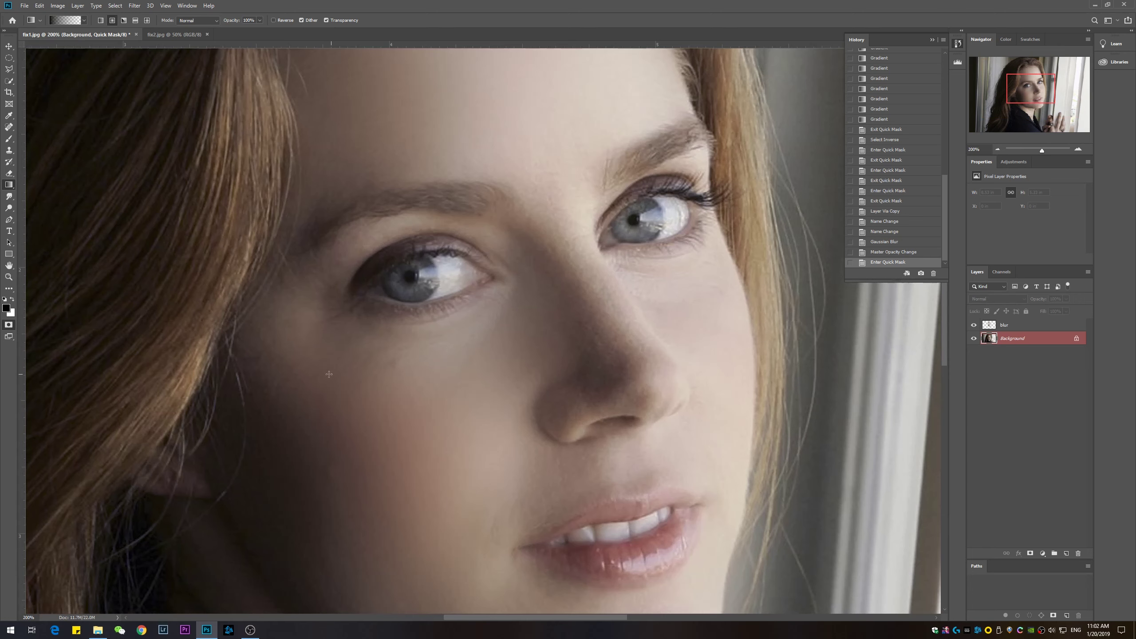
pyautogui.moveTo(345, 370); pyautogui.dragTo(333, 323)
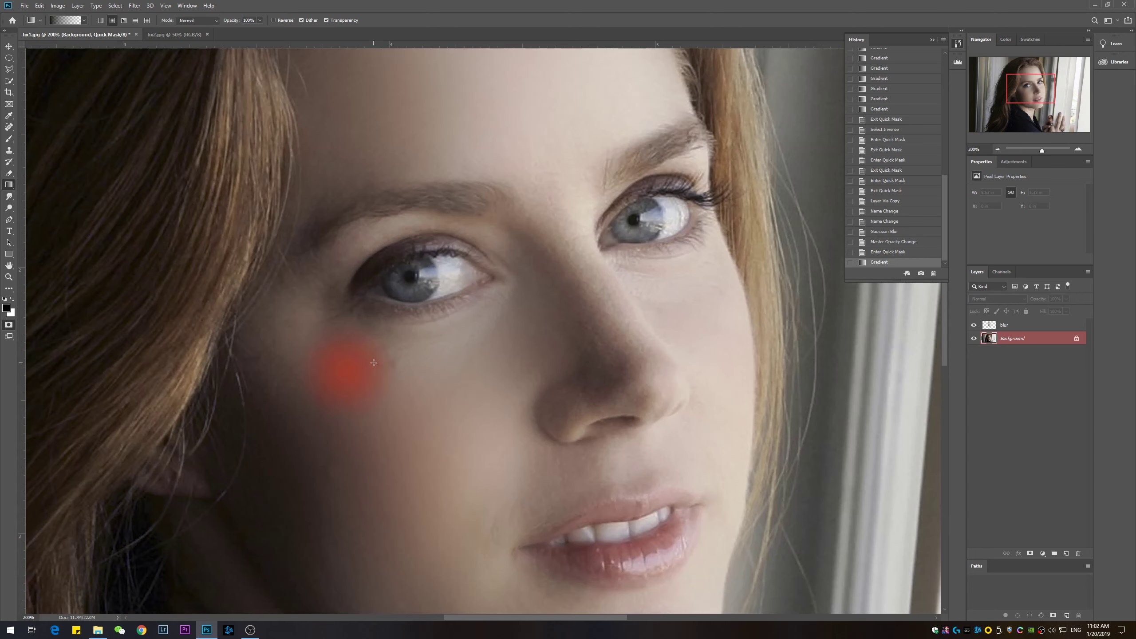
pyautogui.moveTo(387, 365); pyautogui.dragTo(375, 321)
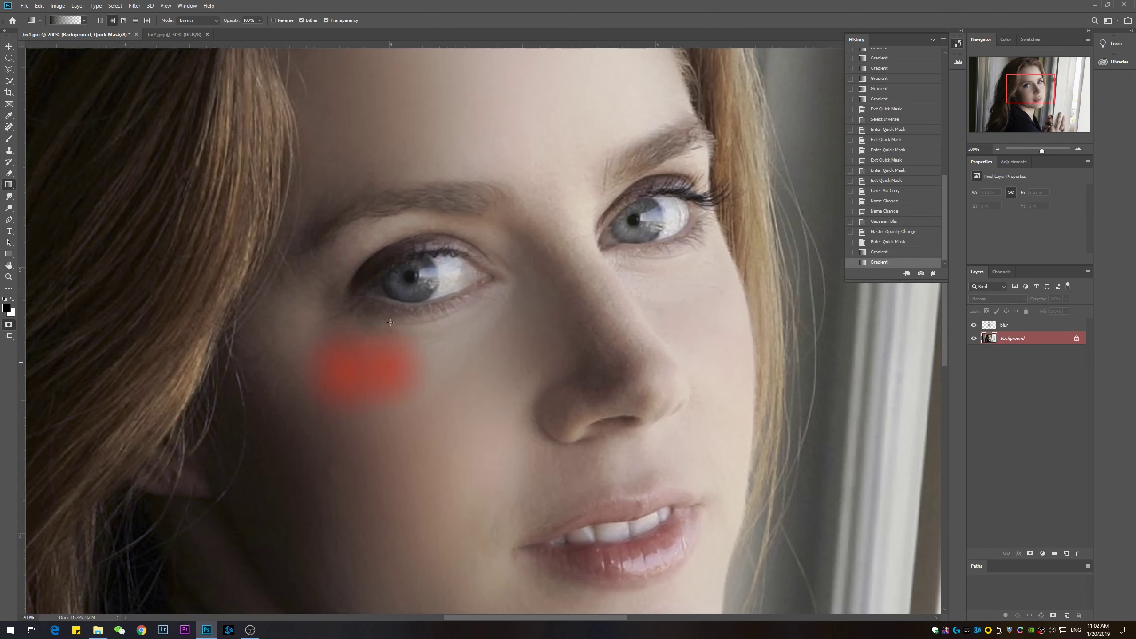
pyautogui.moveTo(402, 361); pyautogui.dragTo(338, 336)
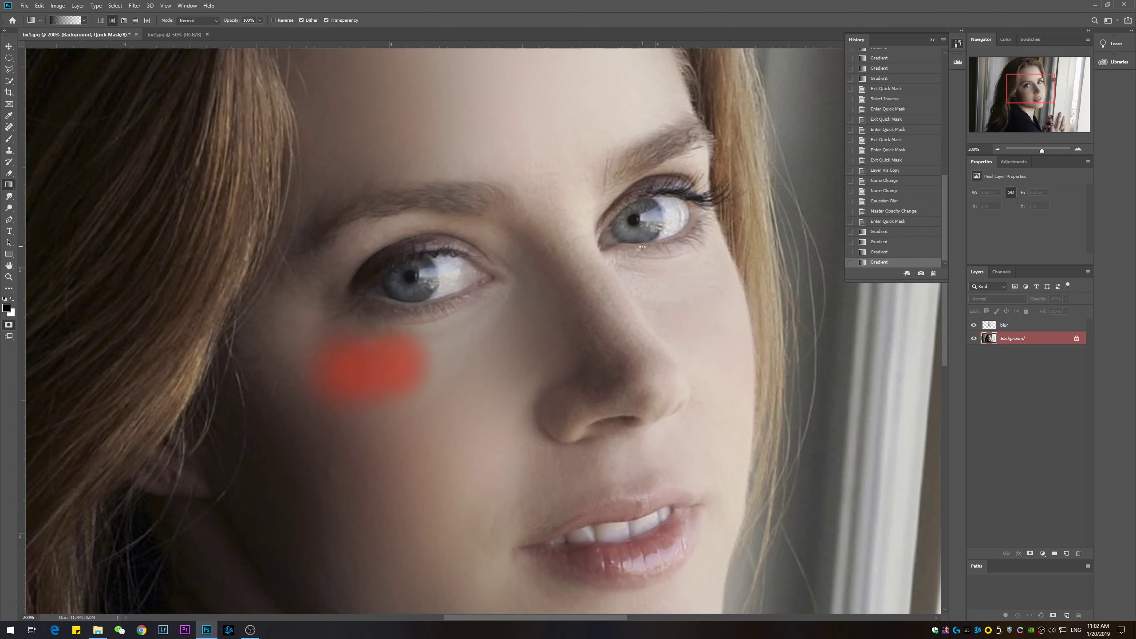
# Add small radial gradients to the Quick Mask below the farther eye and on the upper forehead blemish.
pyautogui.moveTo(640, 282); pyautogui.dragTo(612, 257)
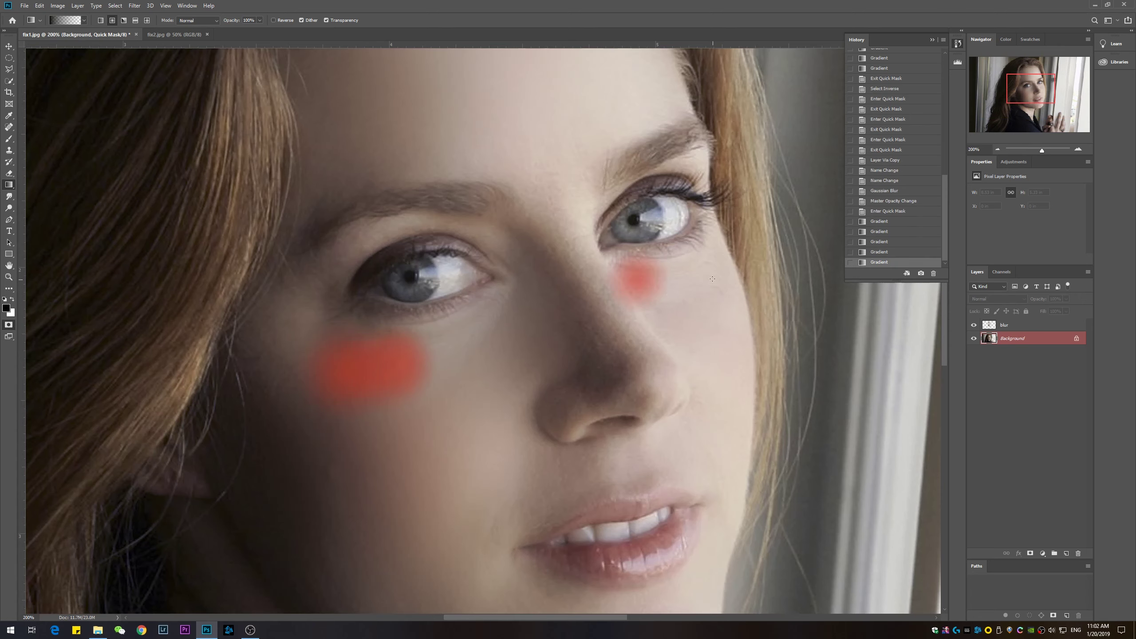
pyautogui.moveTo(714, 285); pyautogui.dragTo(697, 265)
pyautogui.moveTo(510, 164); pyautogui.dragTo(544, 269)
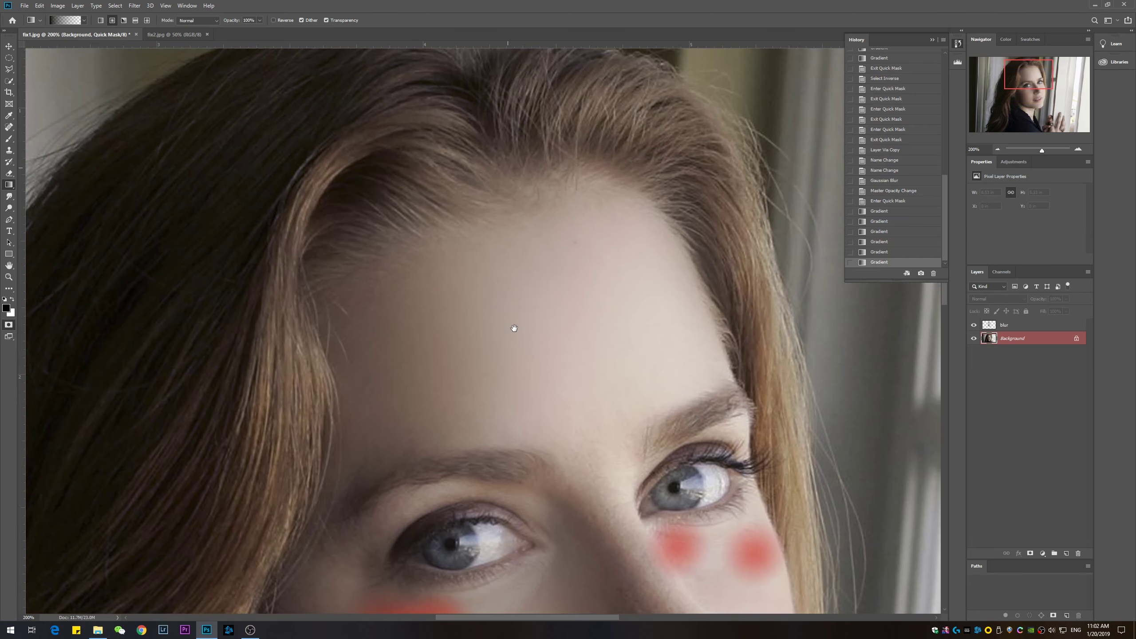
pyautogui.moveTo(507, 167); pyautogui.dragTo(514, 329)
pyautogui.moveTo(573, 242); pyautogui.dragTo(552, 249)
pyautogui.scroll(-10, 533, 274)
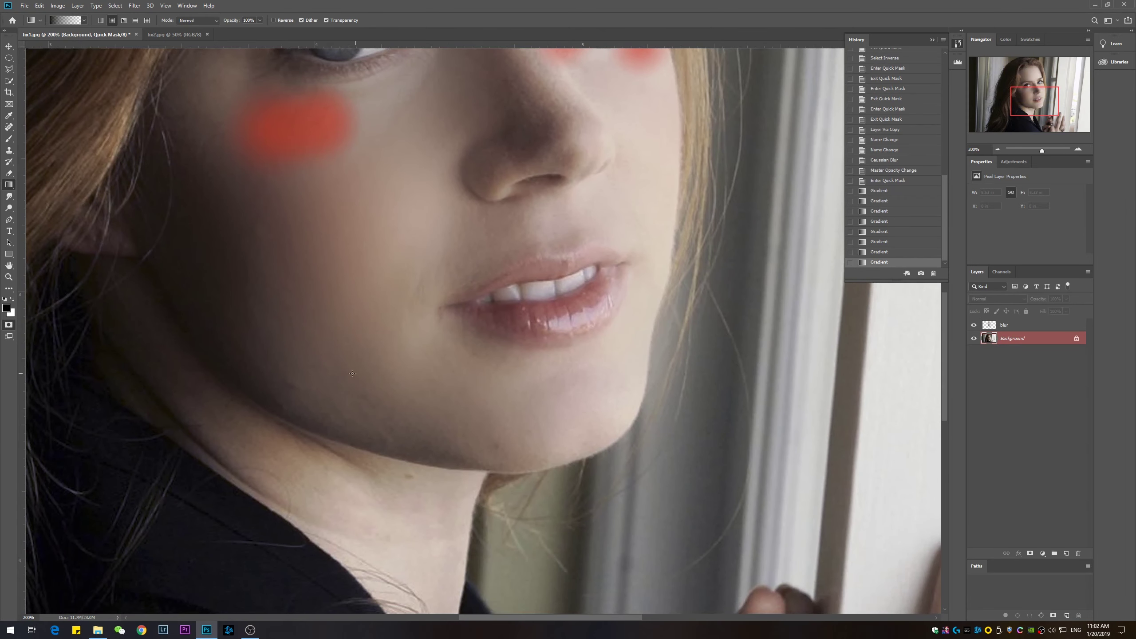
pyautogui.moveTo(301, 374); pyautogui.dragTo(272, 424)
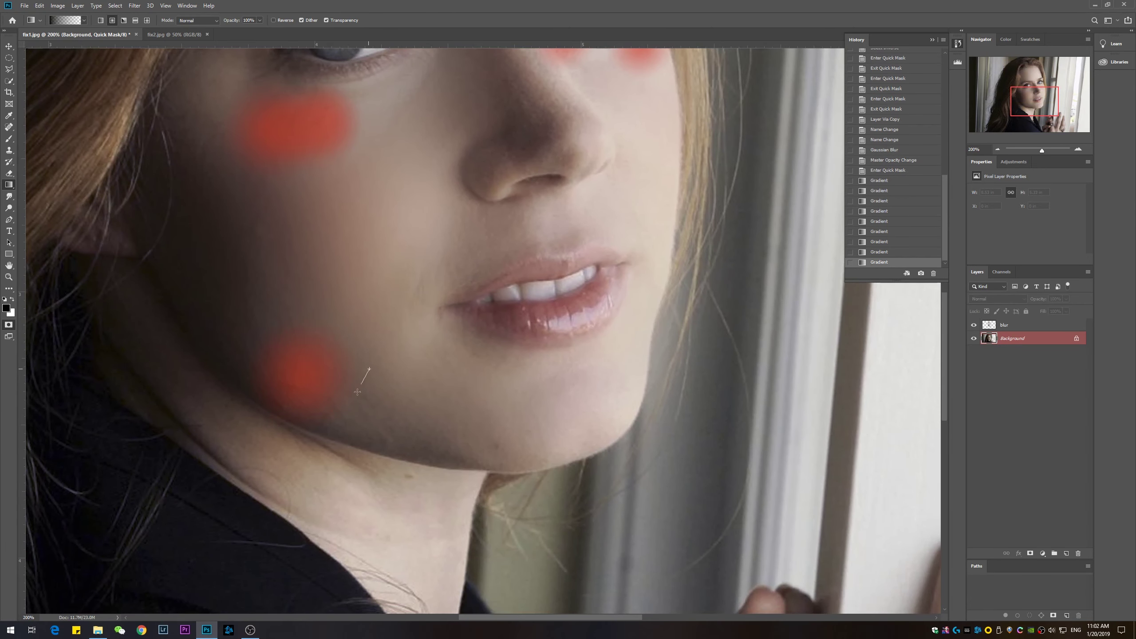
pyautogui.moveTo(367, 371); pyautogui.dragTo(340, 445)
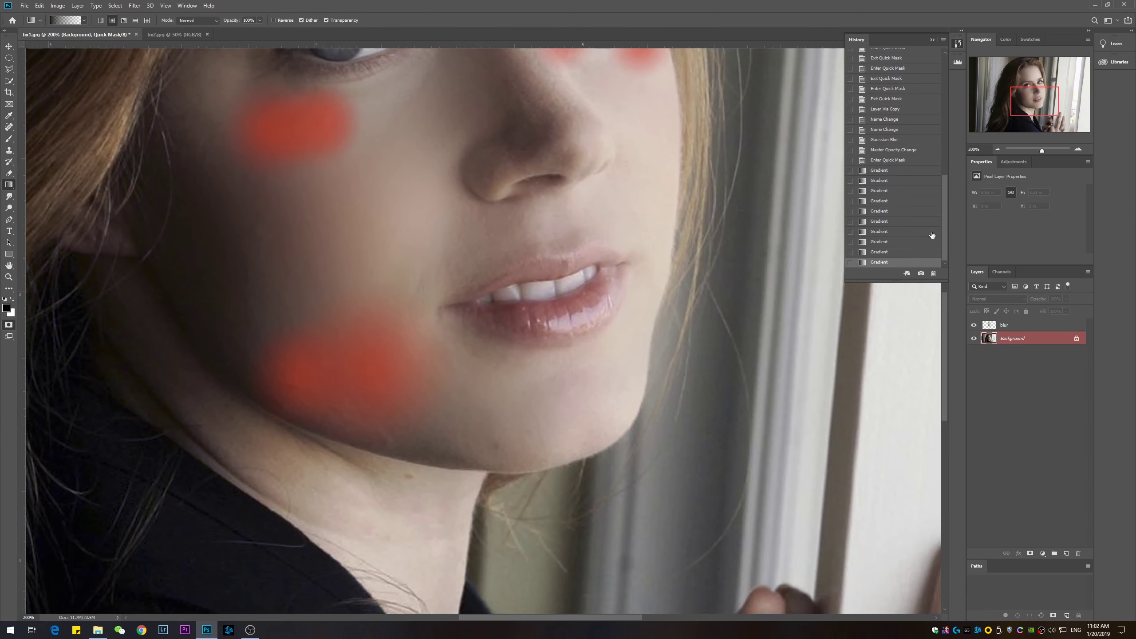
pyautogui.click(888, 243)
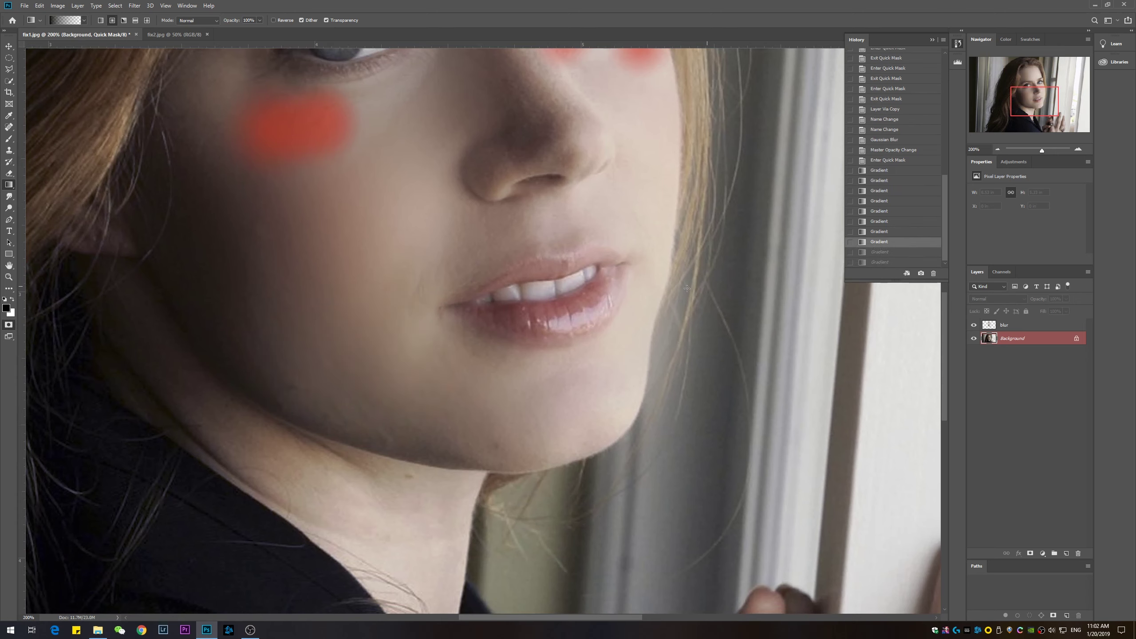
# Cover the skin along the jawline, from the lower cheek to the chin, with overlapping radial gradients in the Quick Mask.
pyautogui.moveTo(343, 381); pyautogui.dragTo(333, 448)
pyautogui.moveTo(395, 400); pyautogui.dragTo(384, 466)
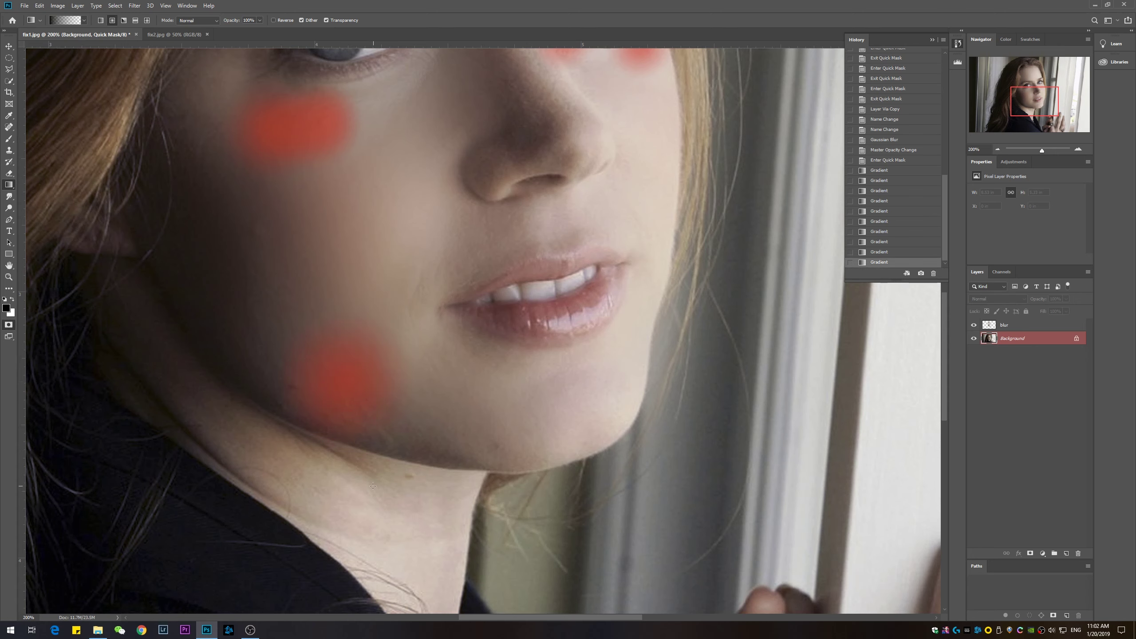
pyautogui.moveTo(448, 421); pyautogui.dragTo(446, 470)
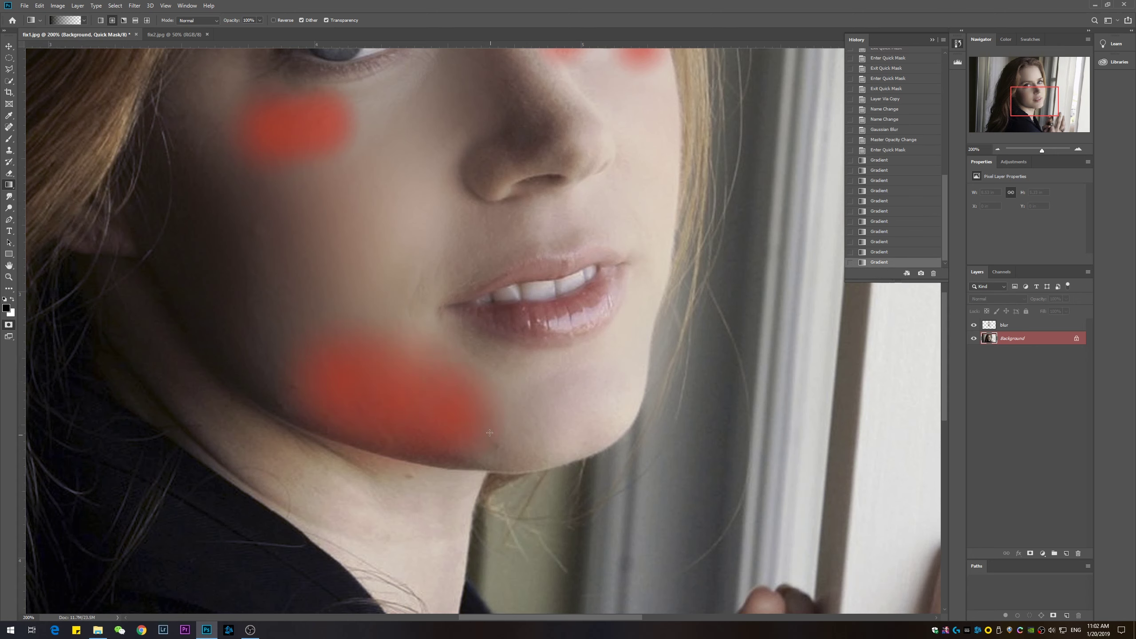
pyautogui.moveTo(490, 432); pyautogui.dragTo(494, 447)
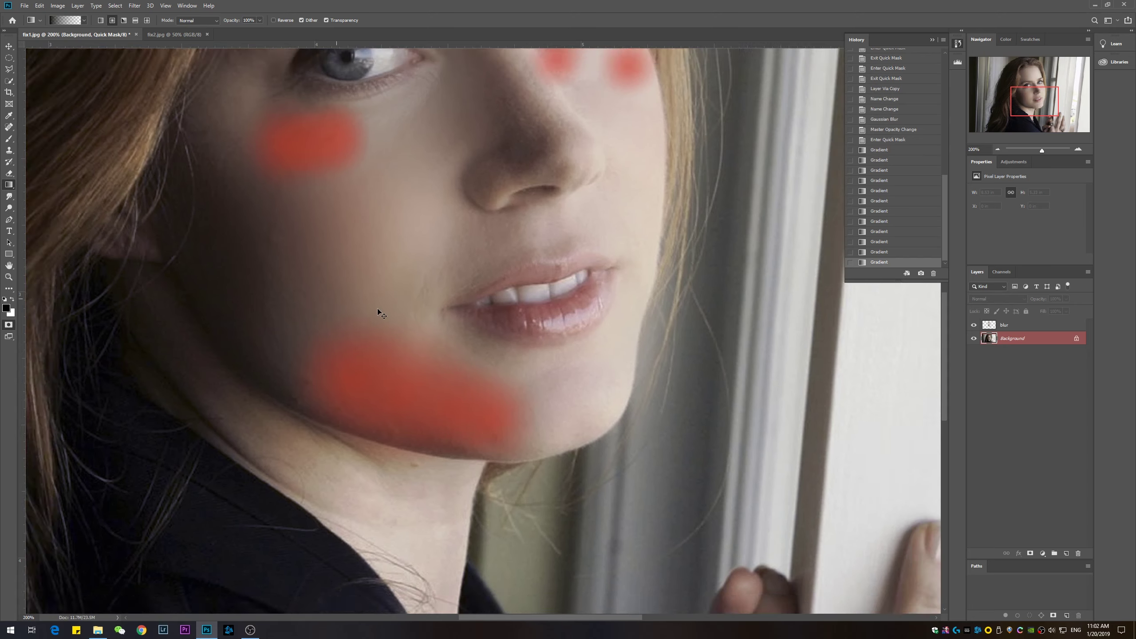
# Exit Quick Mask mode and invert the selection so only the masked skin patches are selected.
pyautogui.scroll(-5, 378, 309)
pyautogui.scroll(5, 402, 271)
pyautogui.scroll(-2, 446, 231)
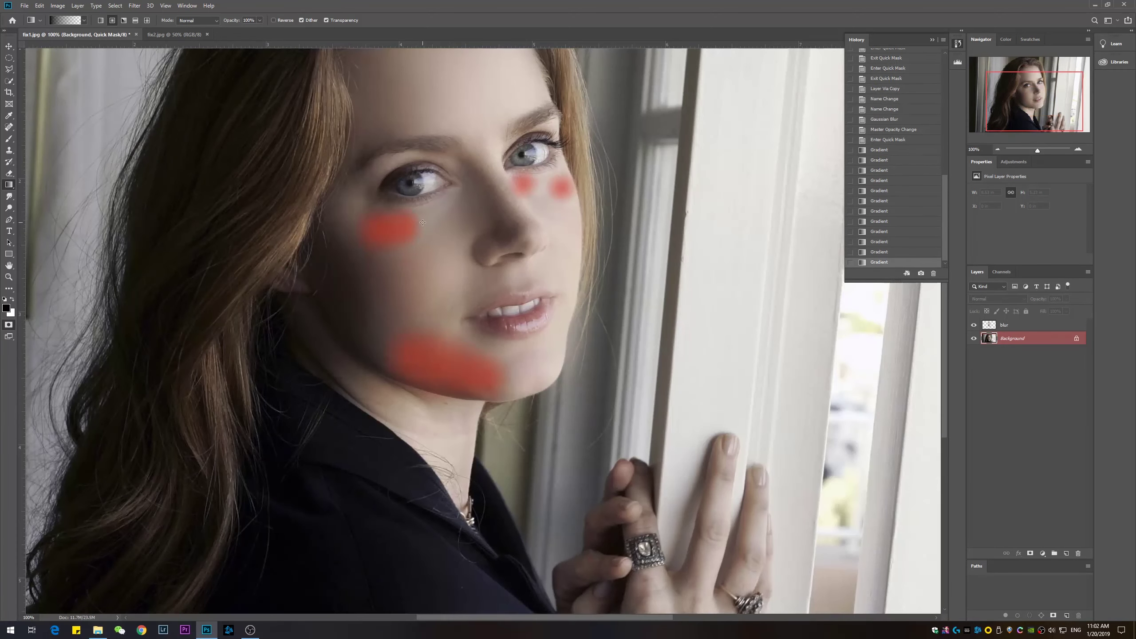
pyautogui.moveTo(459, 221); pyautogui.dragTo(453, 277)
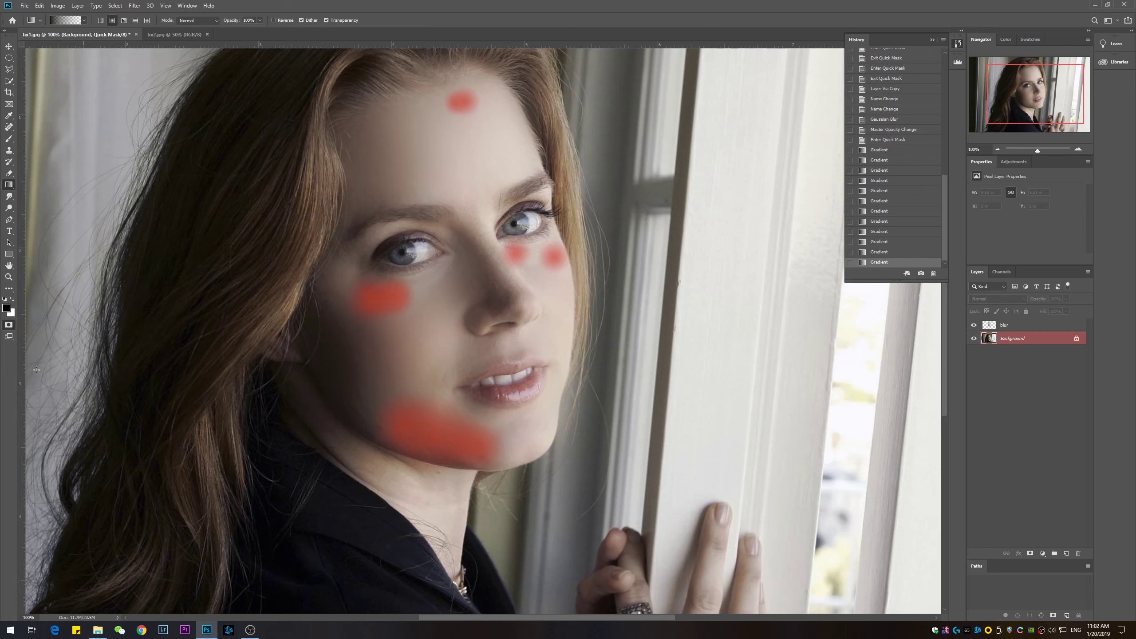
pyautogui.click(8, 325)
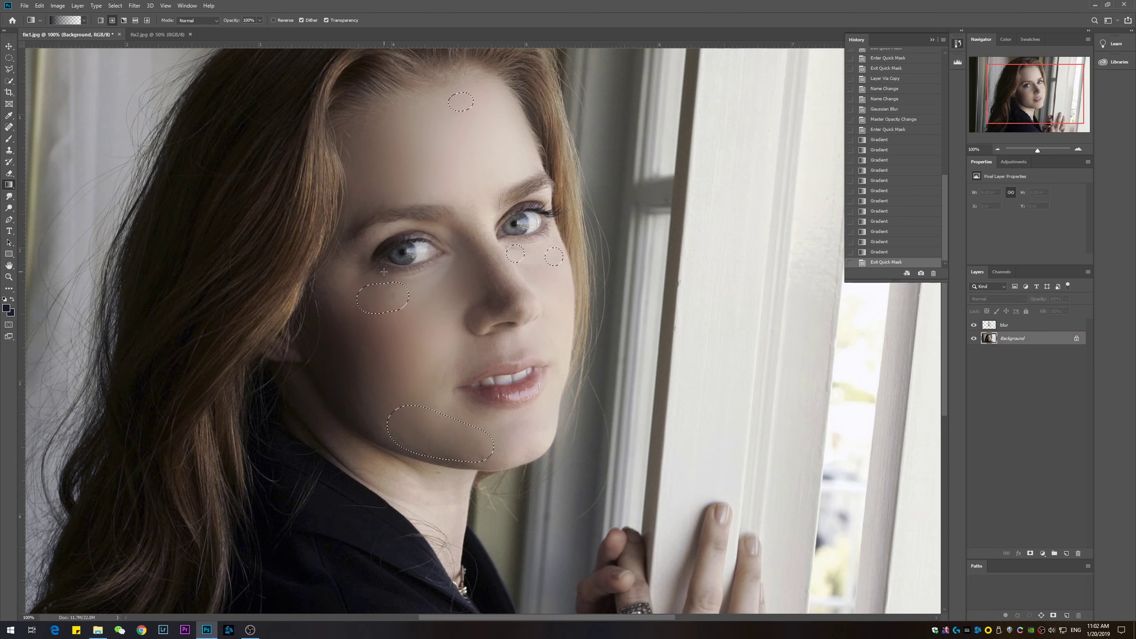
pyautogui.hotkey('ctrl', '-')
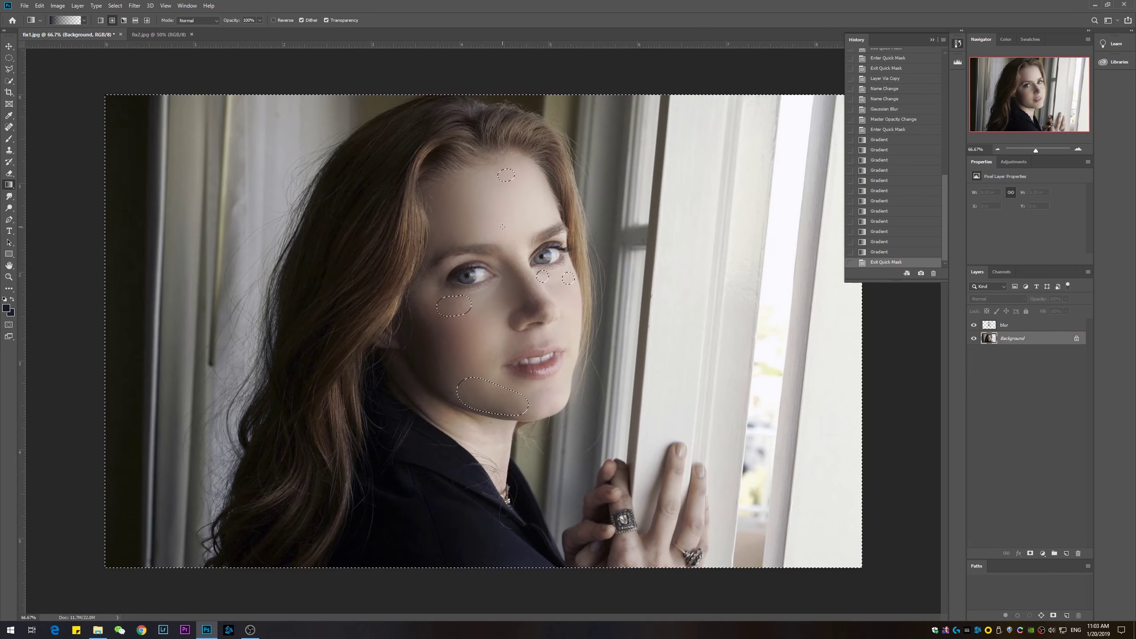
pyautogui.rightClick(442, 175)
pyautogui.press('Escape')
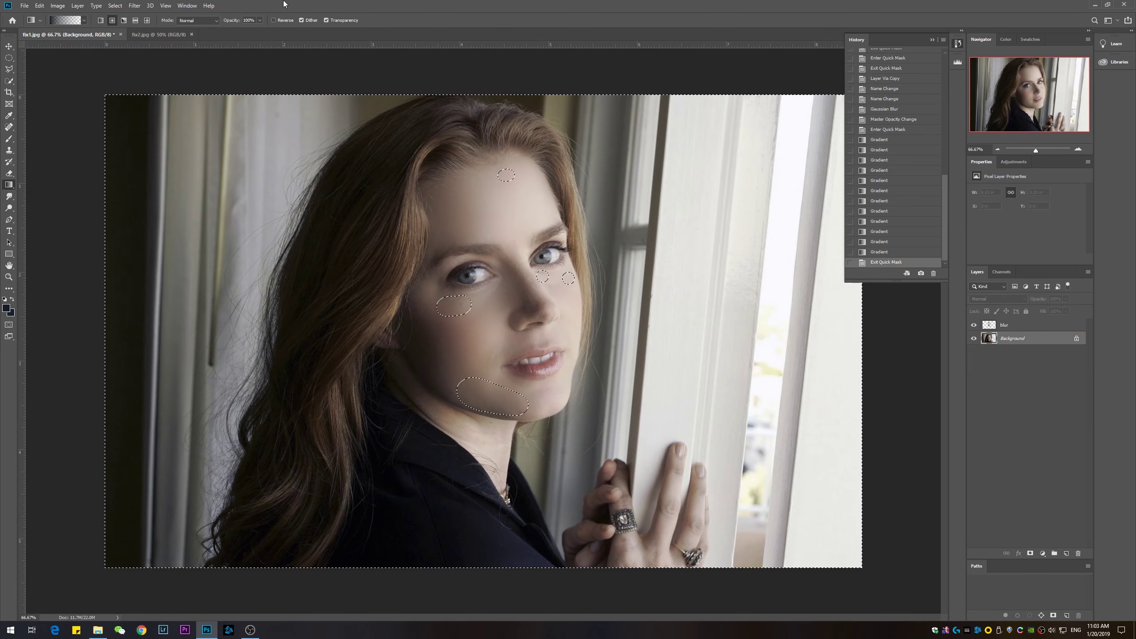
pyautogui.click(9, 58)
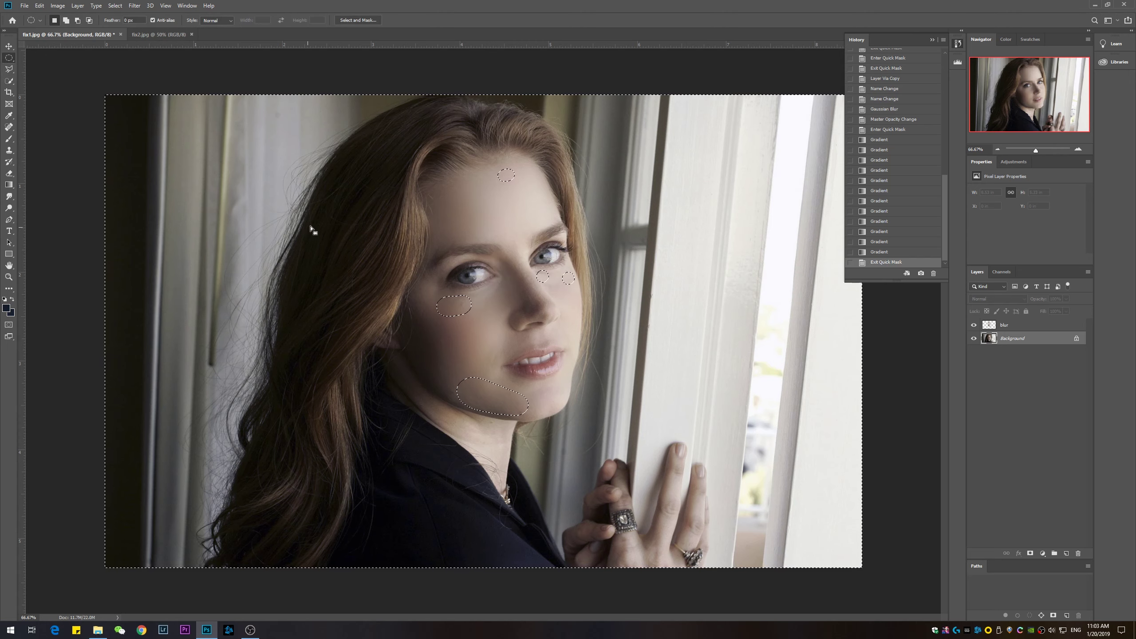
pyautogui.rightClick(448, 201)
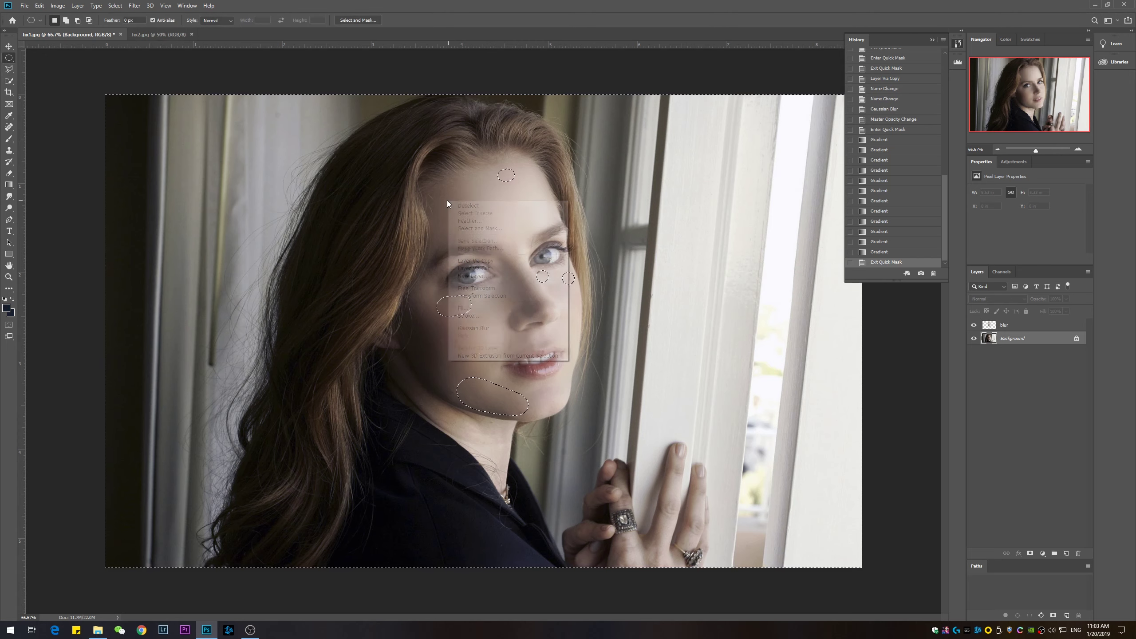
pyautogui.click(479, 213)
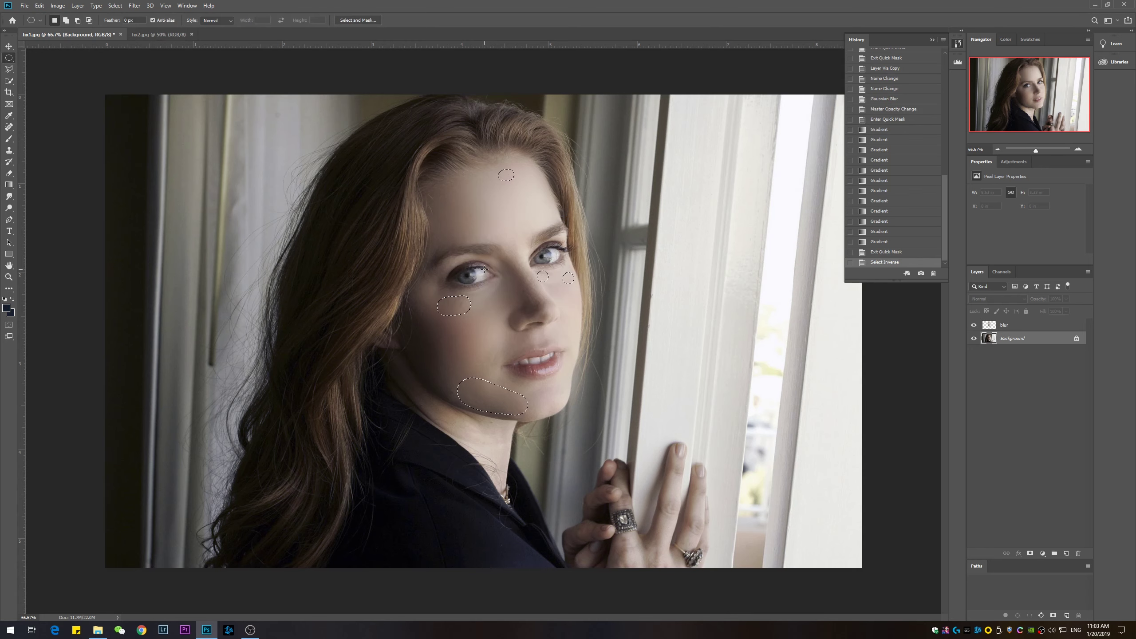
# Compare the image without the blur layer and copy the selected skin patches from the Background to a new layer.
pyautogui.click(975, 325)
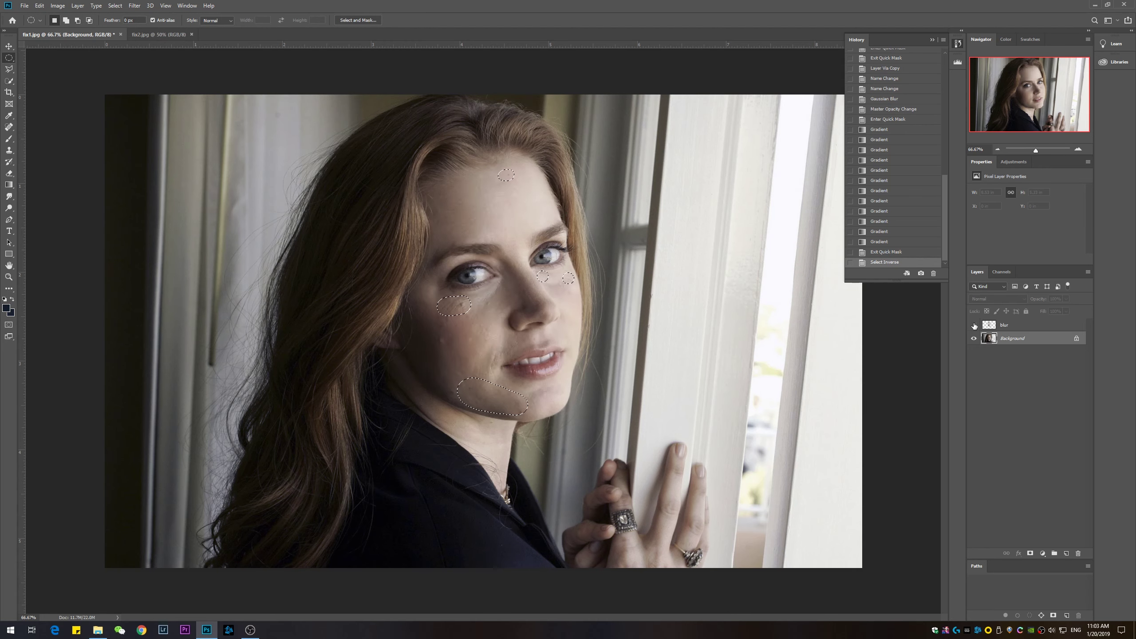
pyautogui.click(974, 325)
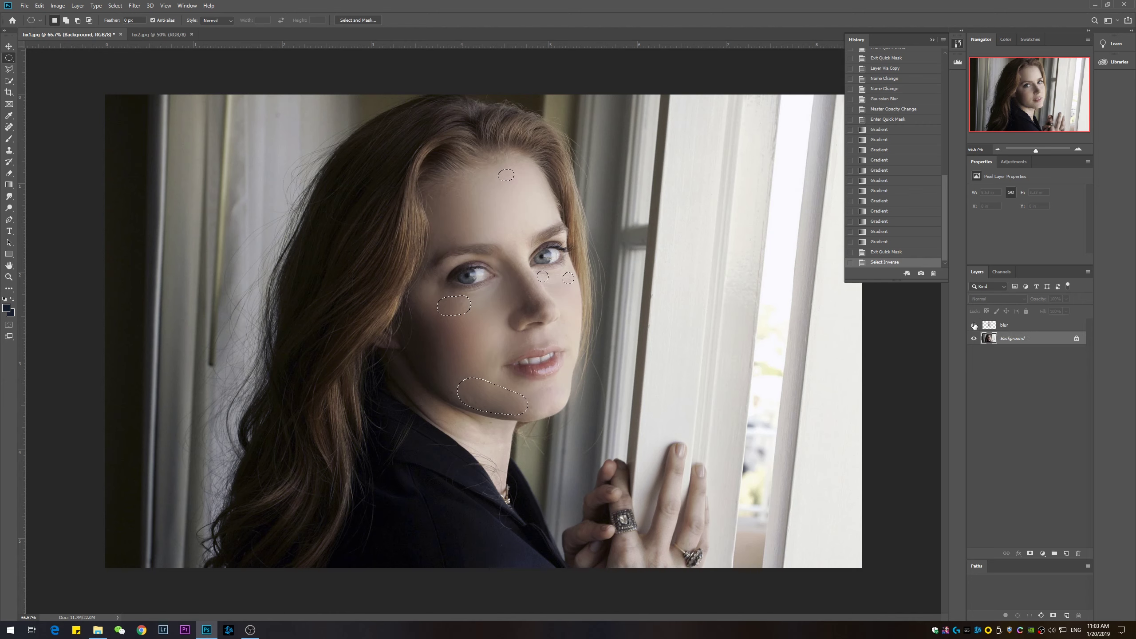
pyautogui.click(1009, 325)
pyautogui.click(1007, 341)
pyautogui.hotkey('ctrl', 'j')
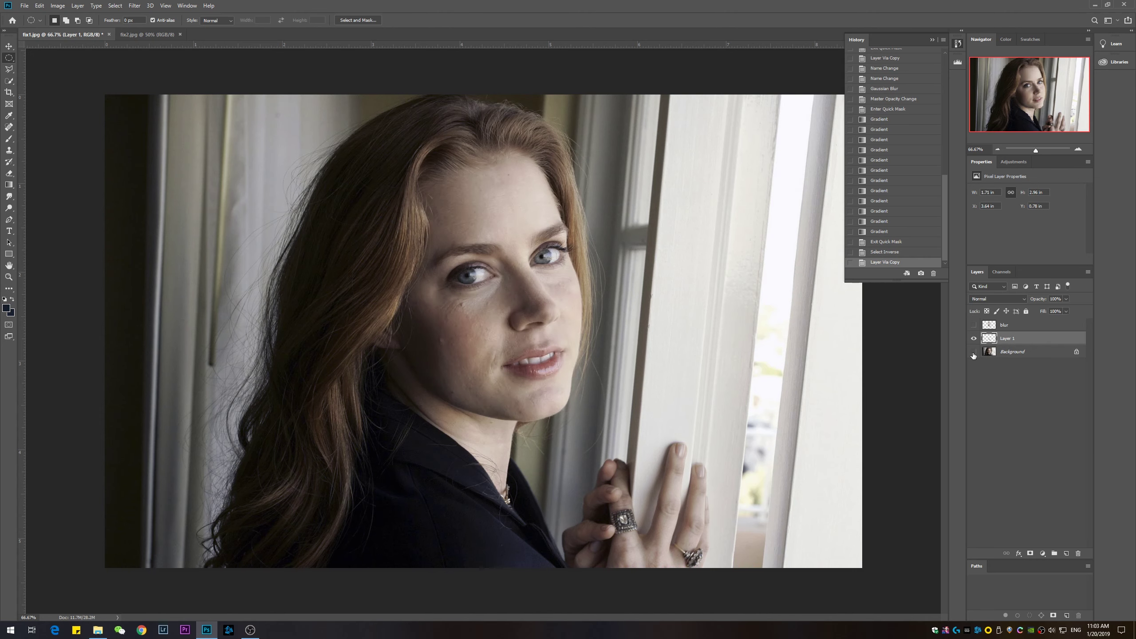
# Inspect the copied skin patches with the Background hidden, restore the Background and leave the blur layer hidden.
pyautogui.keyDown('alt'); pyautogui.click(974, 338); pyautogui.keyUp('alt')
pyautogui.click(974, 325)
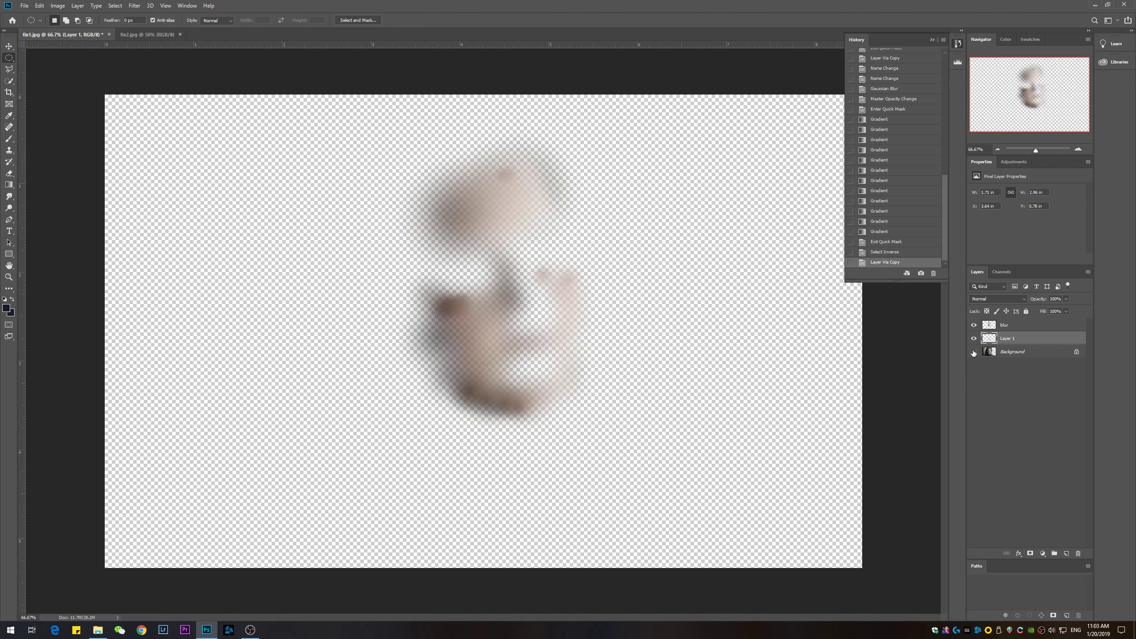
pyautogui.click(973, 352)
pyautogui.click(973, 325)
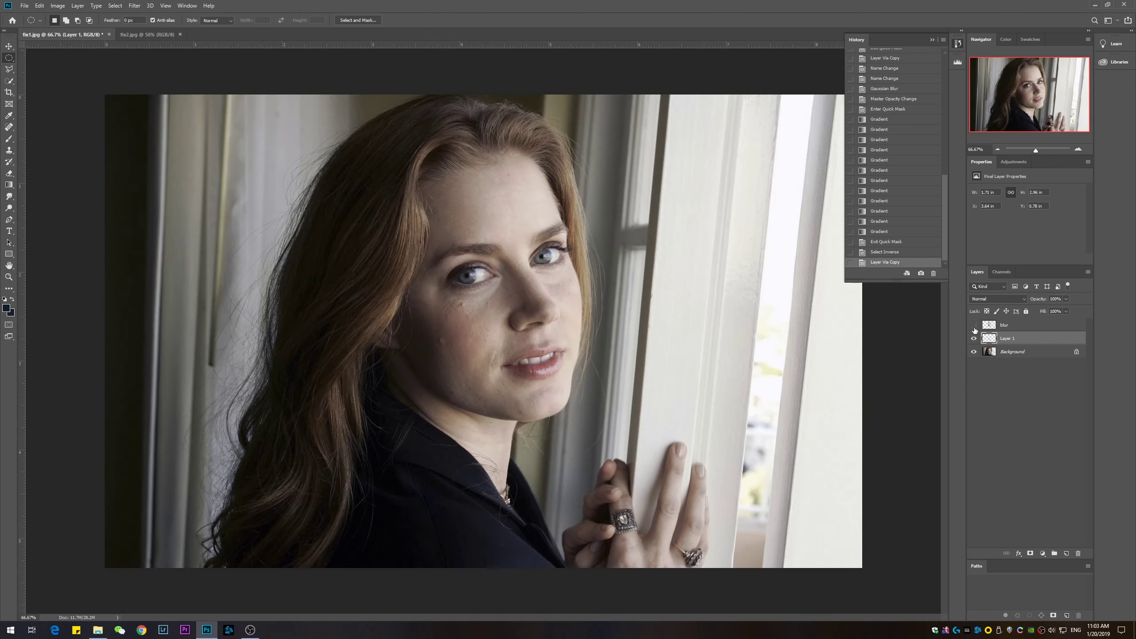
# Apply a Gaussian Blur with a reduced radius to the new layer of skin patches.
pyautogui.click(134, 5)
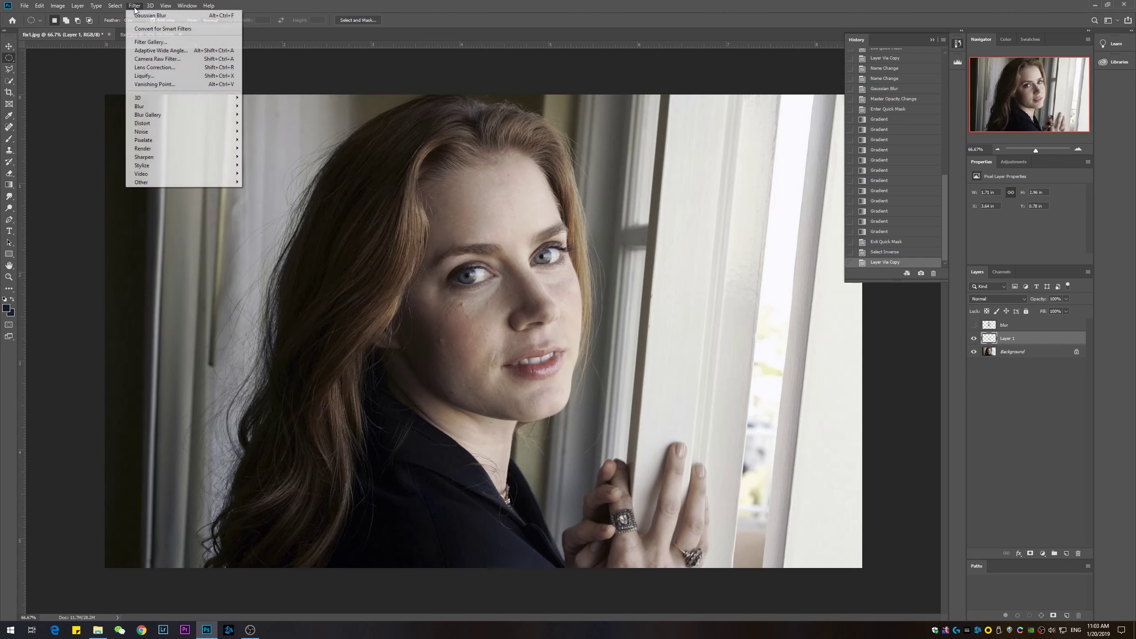
pyautogui.moveTo(140, 107)
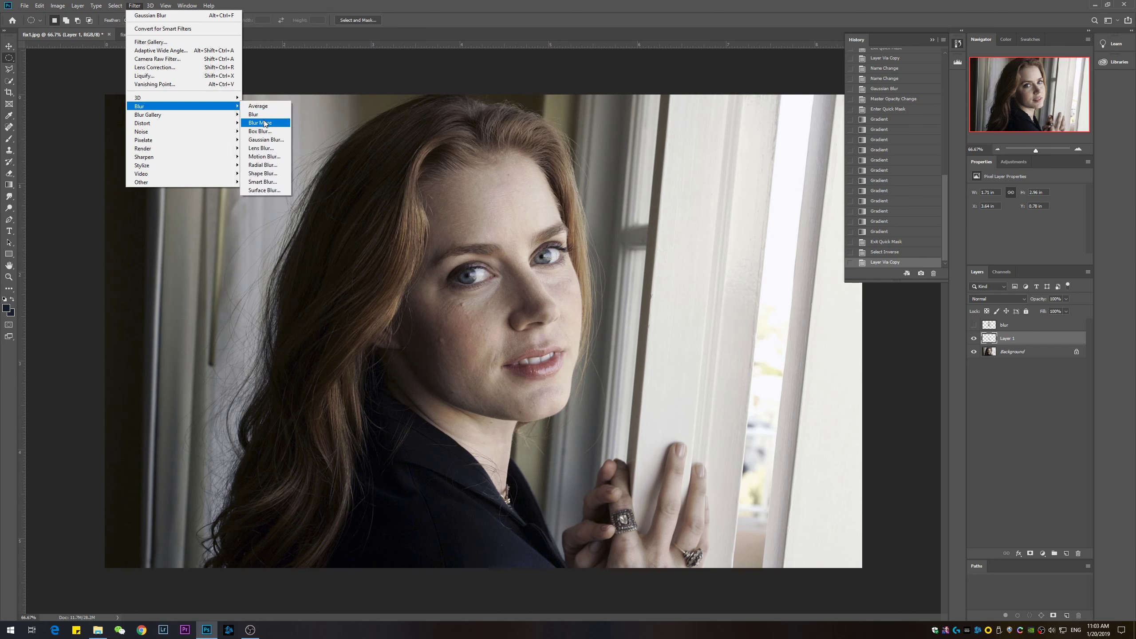
pyautogui.click(265, 141)
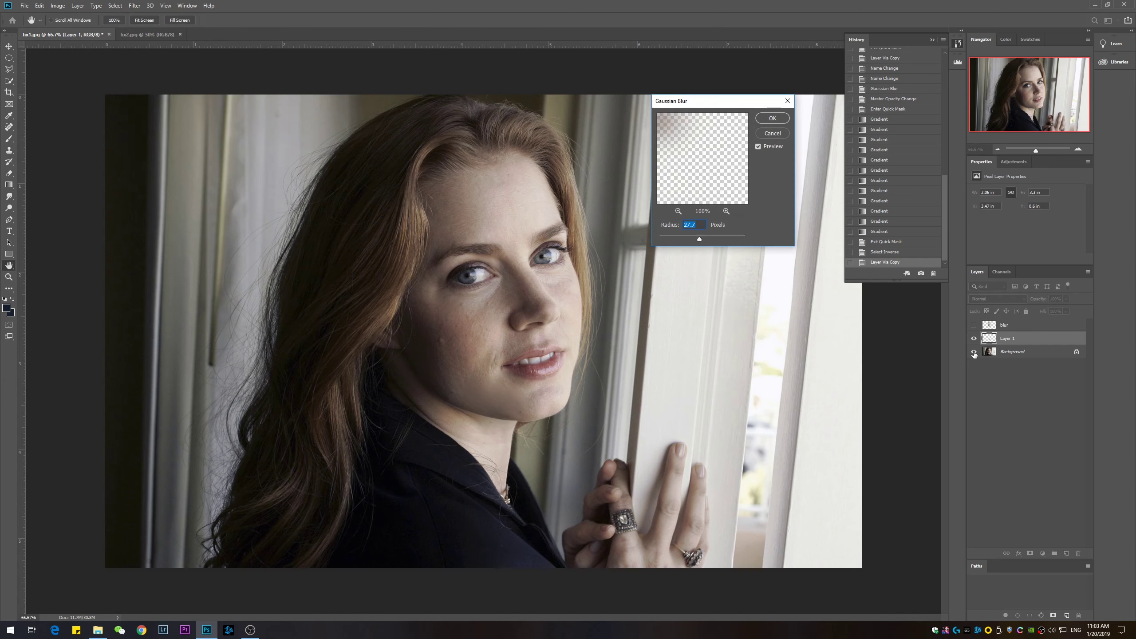
pyautogui.click(679, 239)
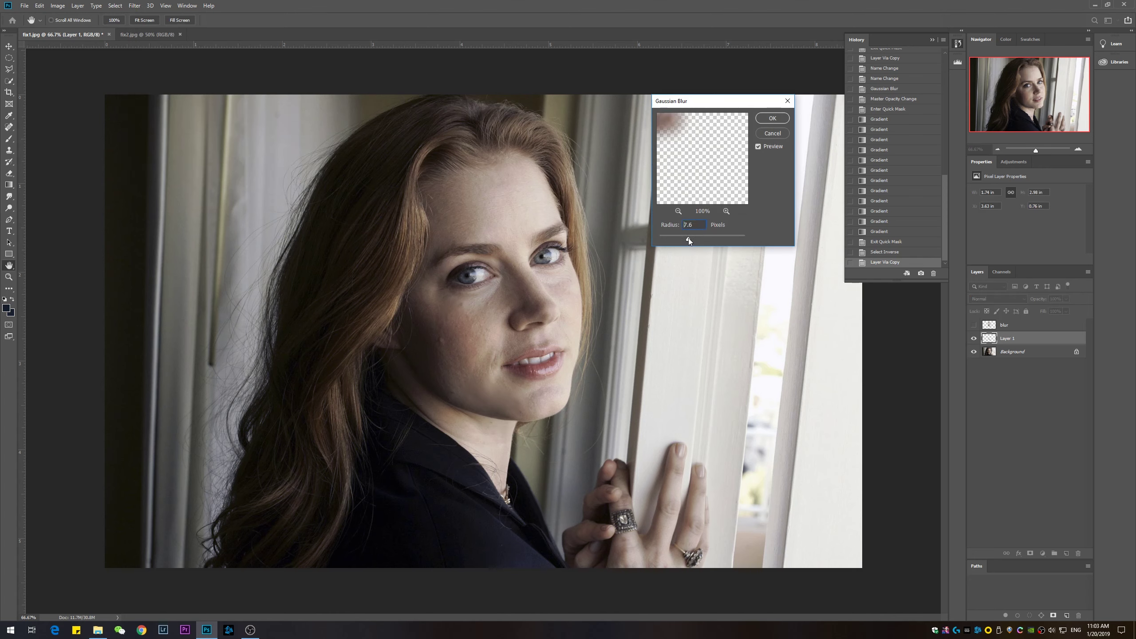
pyautogui.moveTo(692, 238); pyautogui.dragTo(692, 238)
pyautogui.click(773, 118)
pyautogui.press('m')
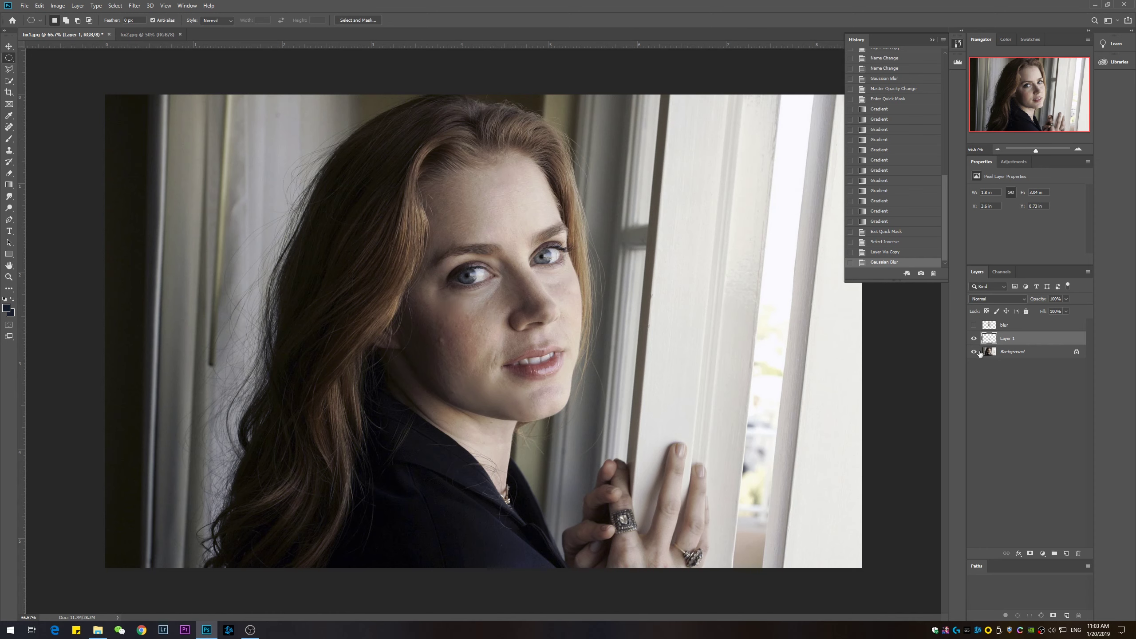
# Show the blur layer again and compare the face with and without the newly blurred layer.
pyautogui.click(973, 326)
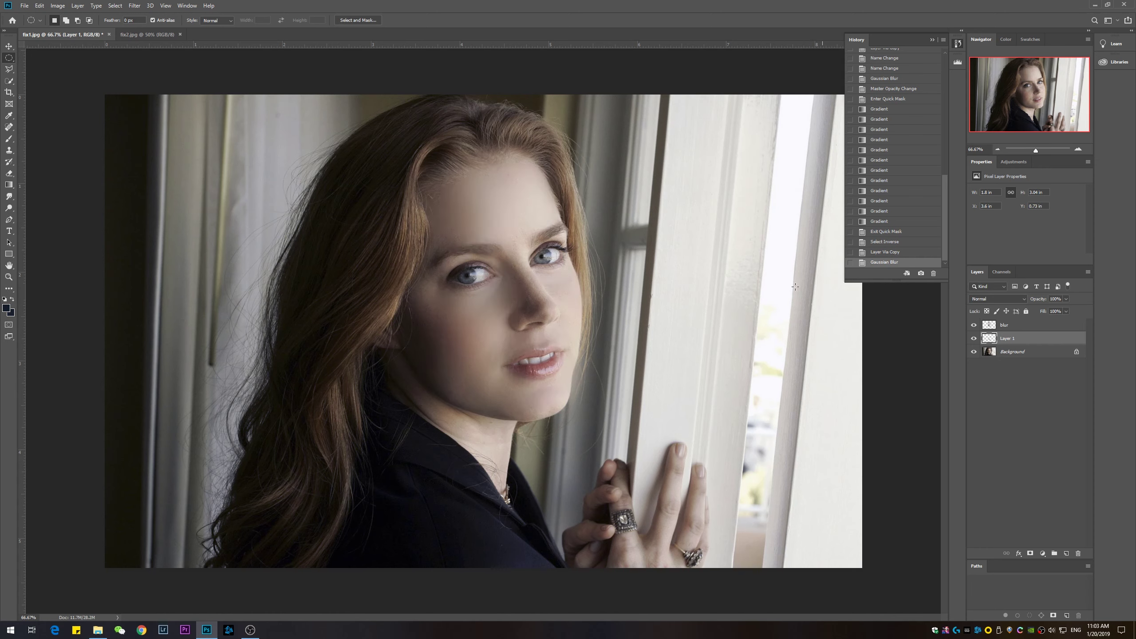
pyautogui.click(974, 338)
pyautogui.click(974, 339)
pyautogui.click(975, 339)
pyautogui.click(975, 340)
pyautogui.click(975, 339)
pyautogui.click(974, 339)
# Rename the newly blurred layer to blur2.
pyautogui.click(1067, 299)
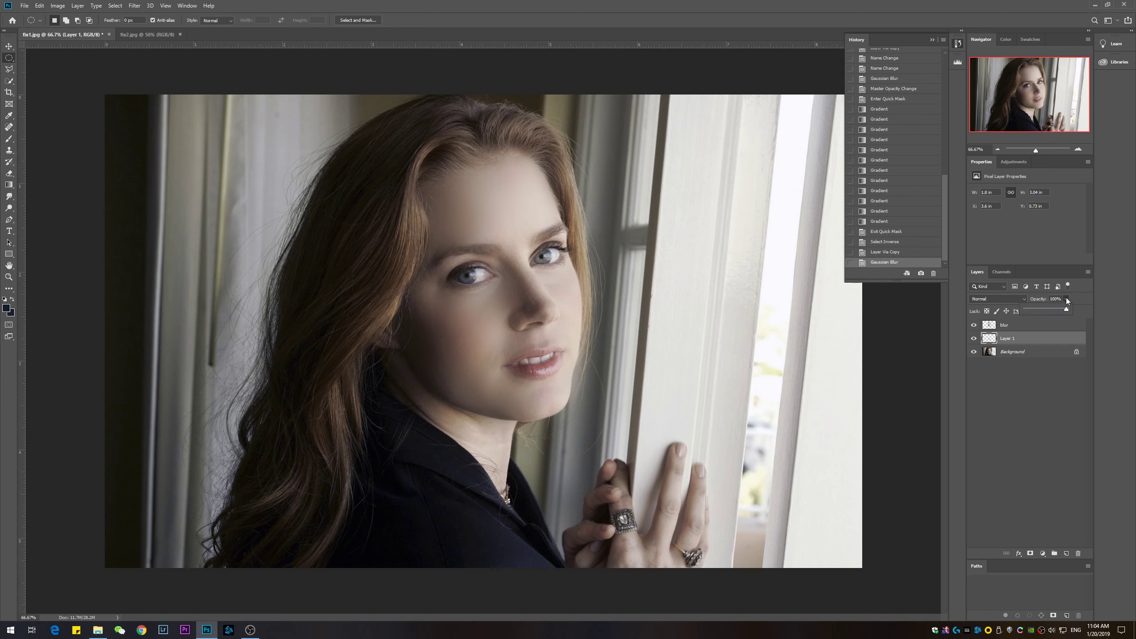
pyautogui.doubleClick(1009, 338)
pyautogui.write('blu')
pyautogui.write('r2')
pyautogui.press('Return')
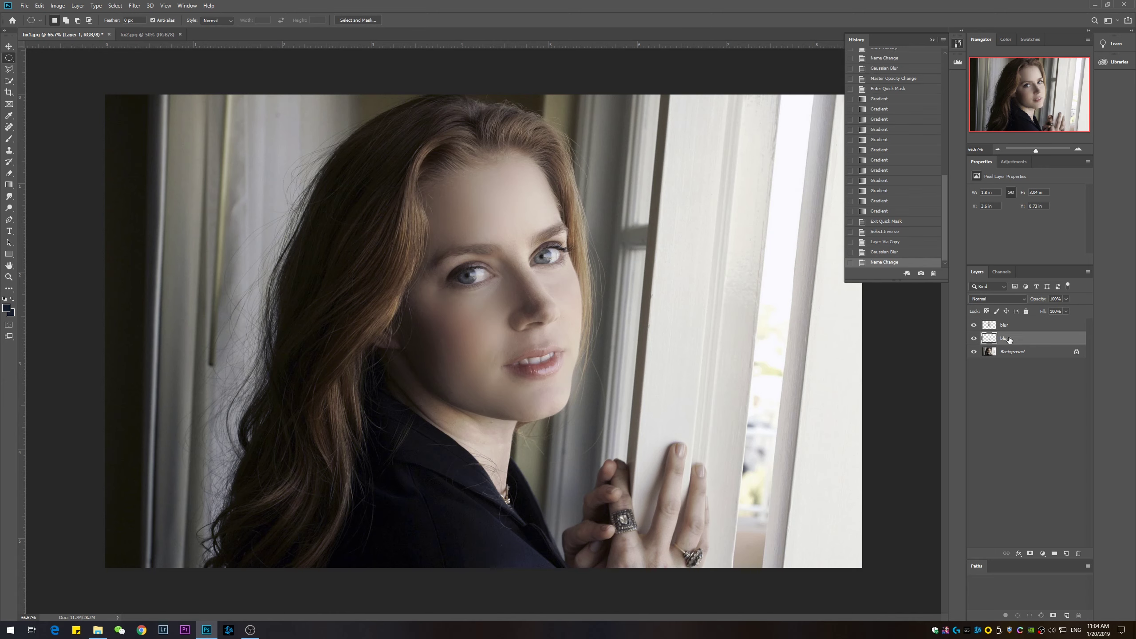
# Reduce the opacity of the blur2 layer to 66% and of the blur layer to 74%, and check the face.
pyautogui.click(1067, 300)
pyautogui.moveTo(1069, 309); pyautogui.dragTo(1046, 309)
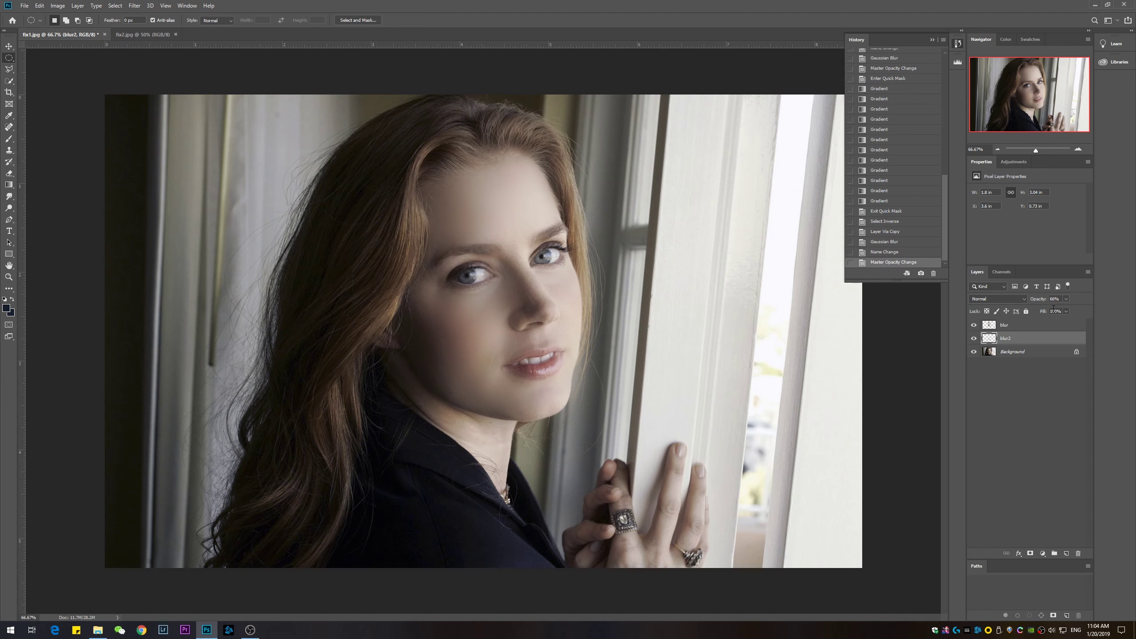
pyautogui.click(1043, 324)
pyautogui.click(1066, 299)
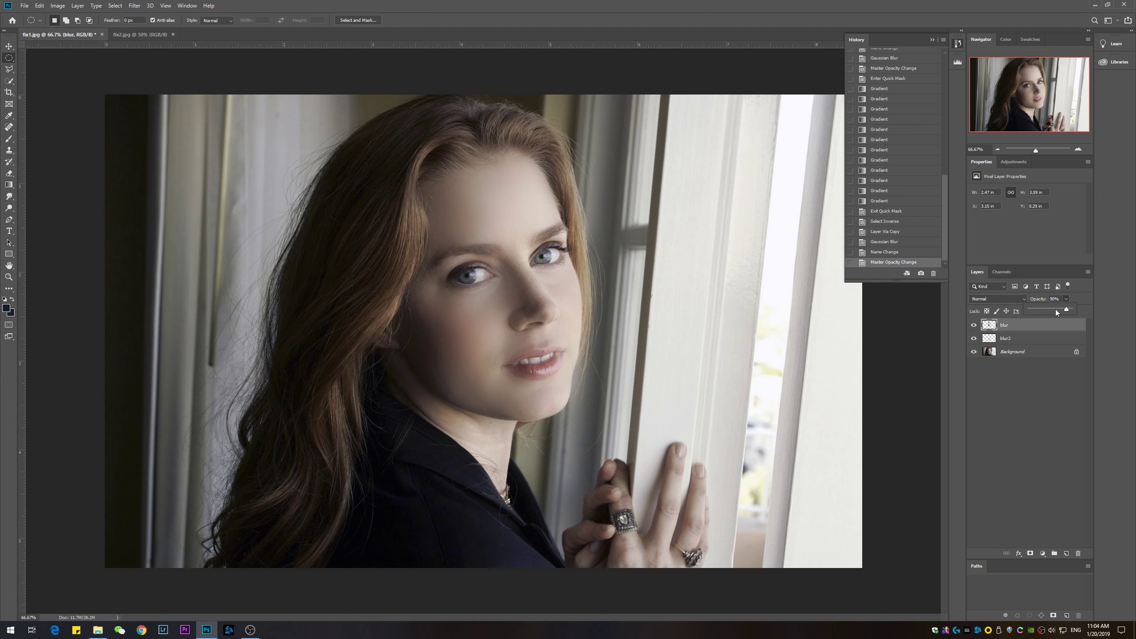
pyautogui.click(1056, 311)
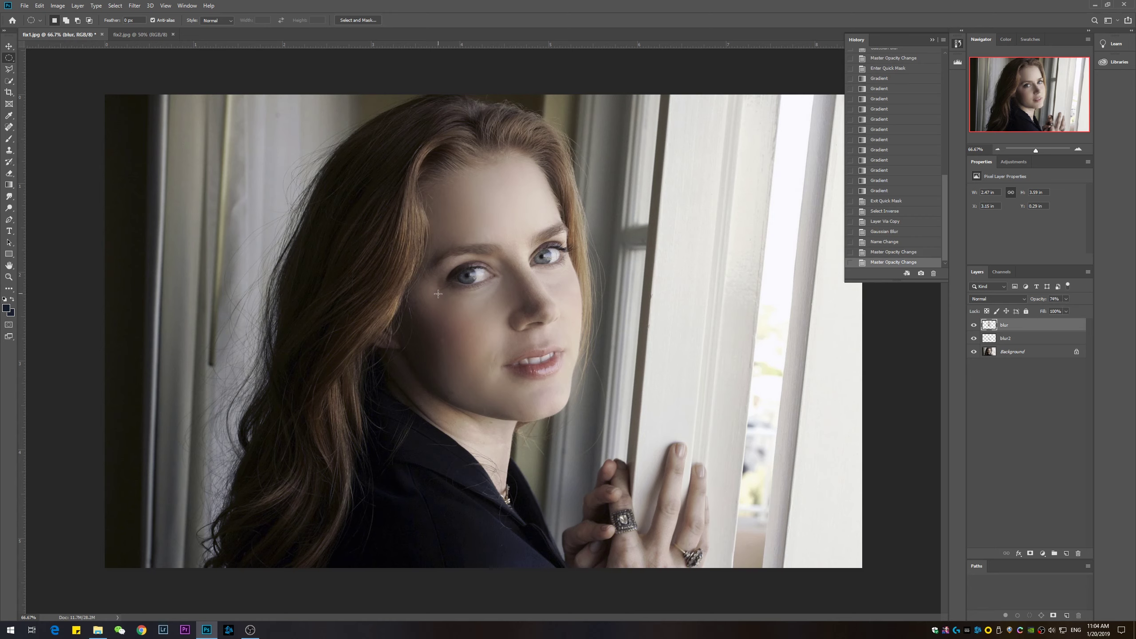
pyautogui.hotkey('ctrl', '-')
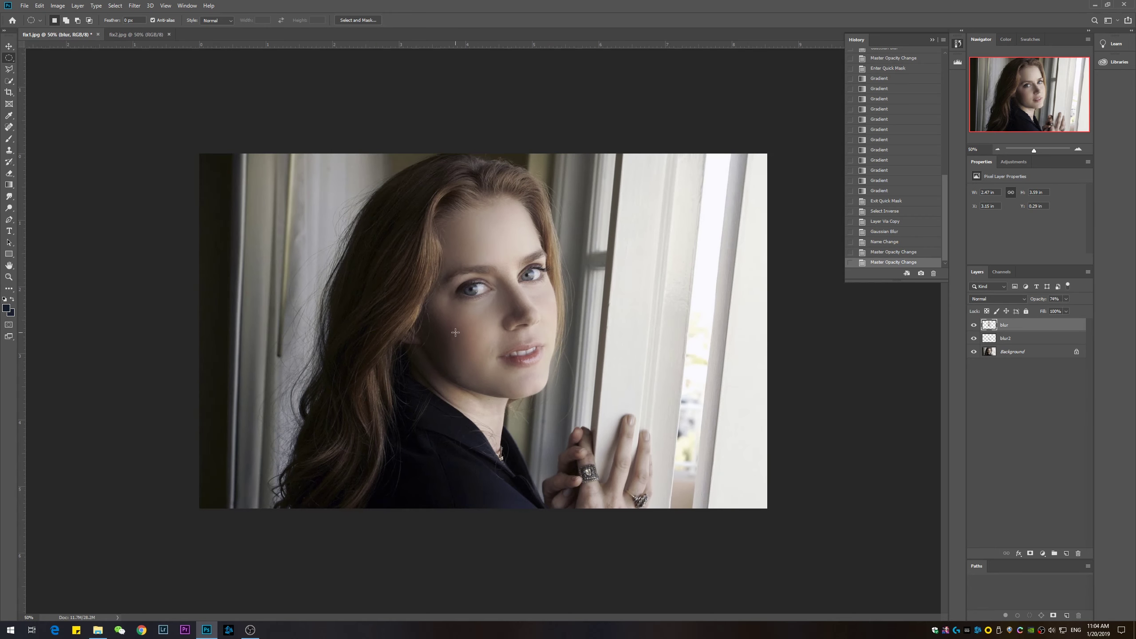
pyautogui.hotkey('ctrl', '+')
pyautogui.hotkey('ctrl', '+')
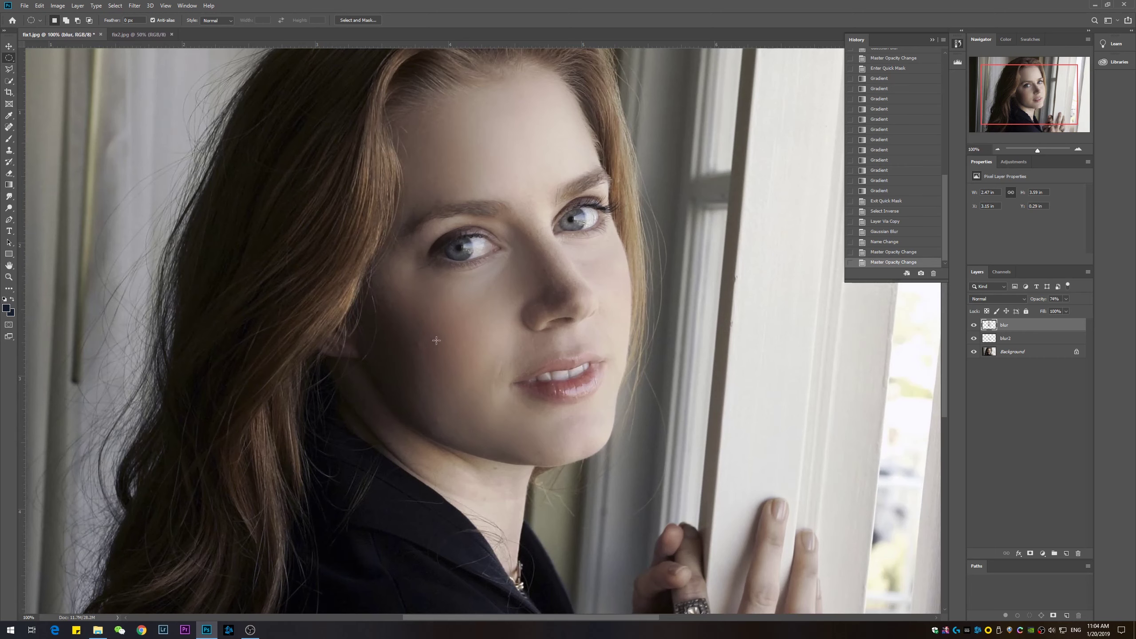
# Remove the remaining blemishes on the cheek, jawline and nose with the Spot Healing Brush on the Background layer.
pyautogui.click(1008, 354)
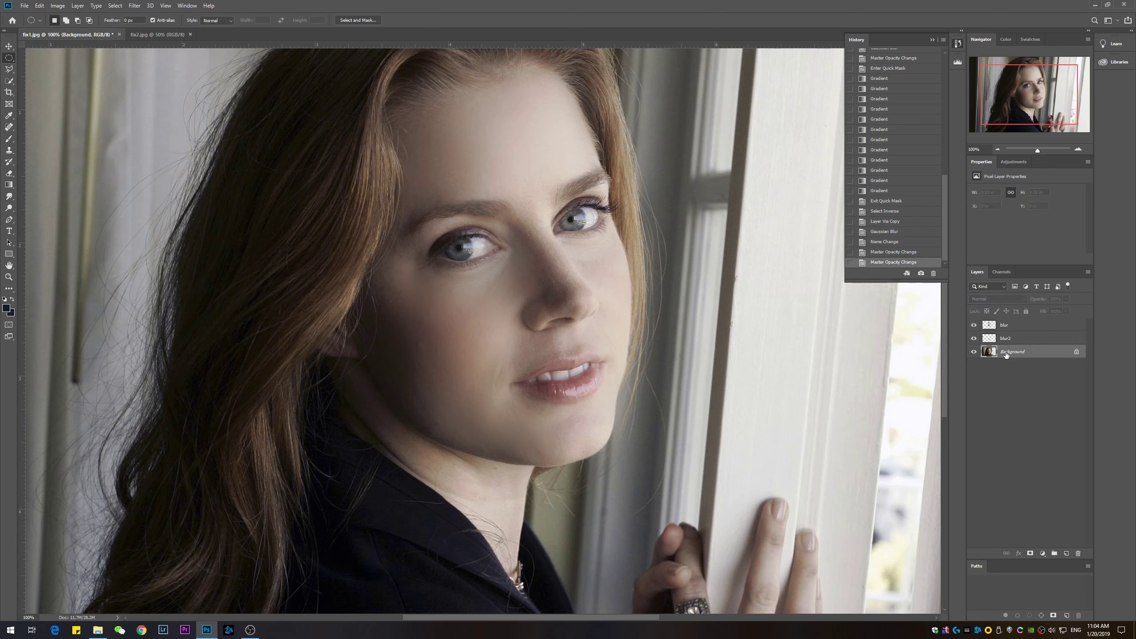
pyautogui.press('j')
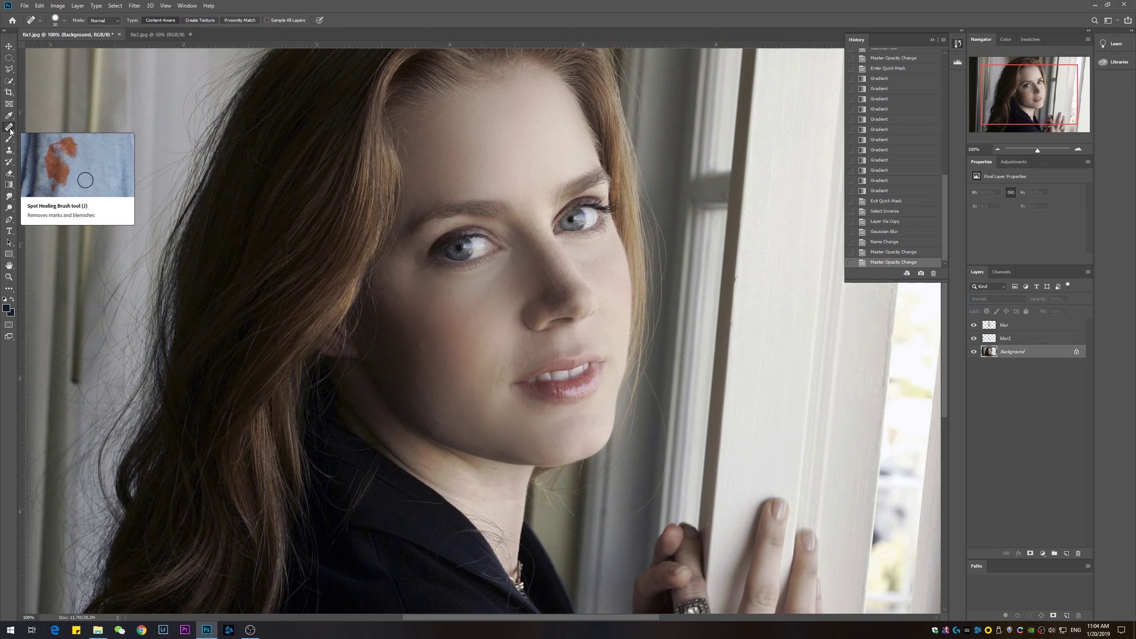
pyautogui.click(411, 335)
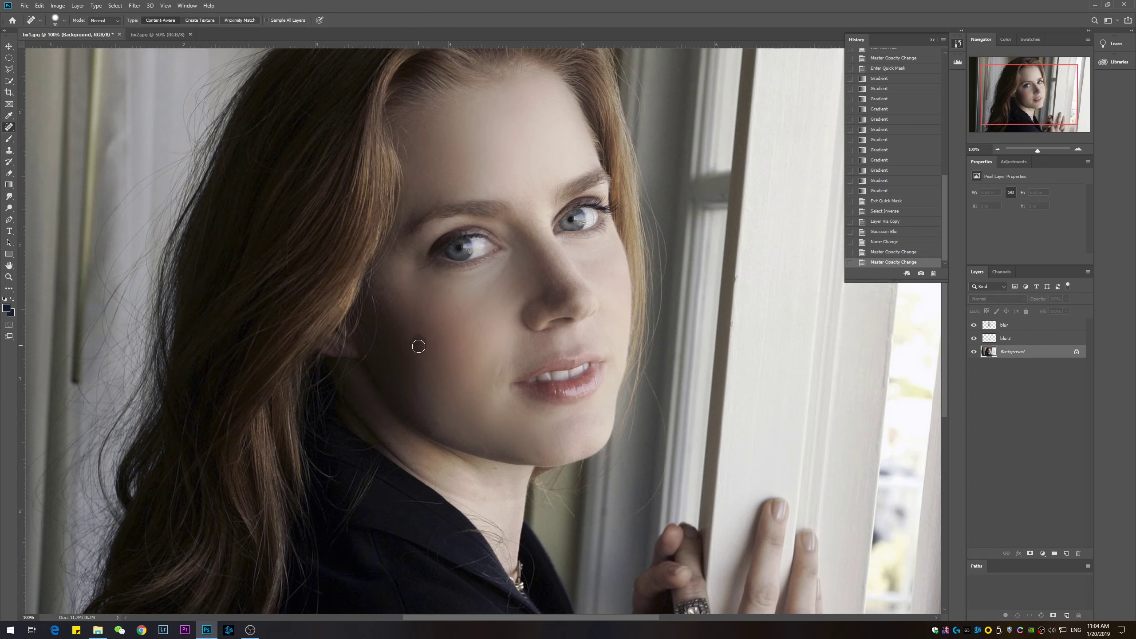
pyautogui.click(419, 347)
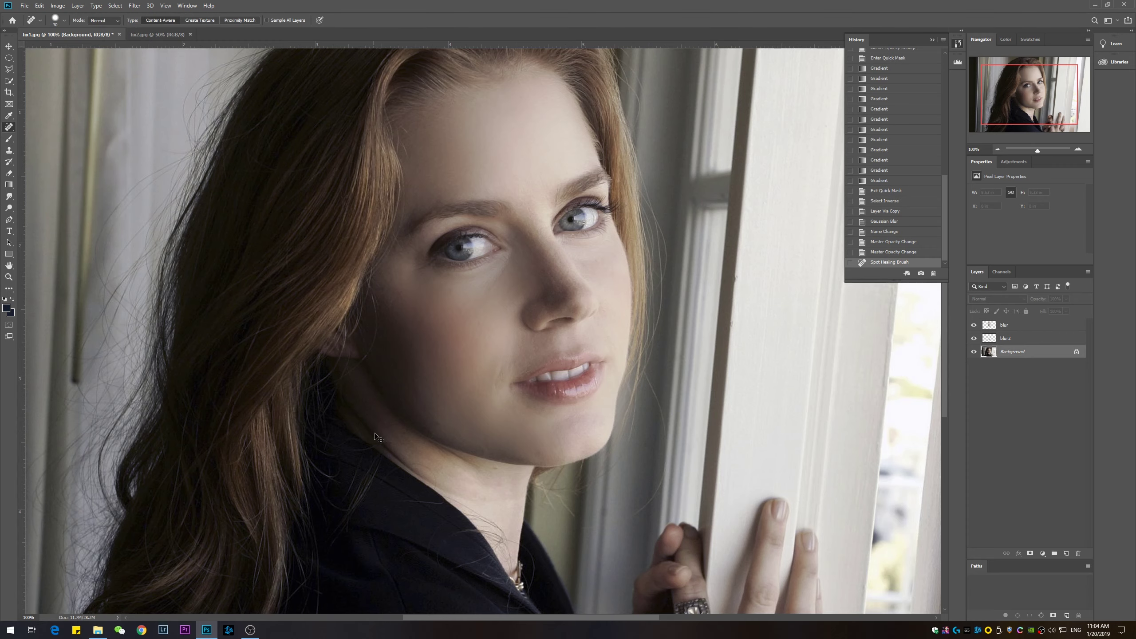
pyautogui.hotkey('ctrl', '-')
pyautogui.hotkey('ctrl', '+')
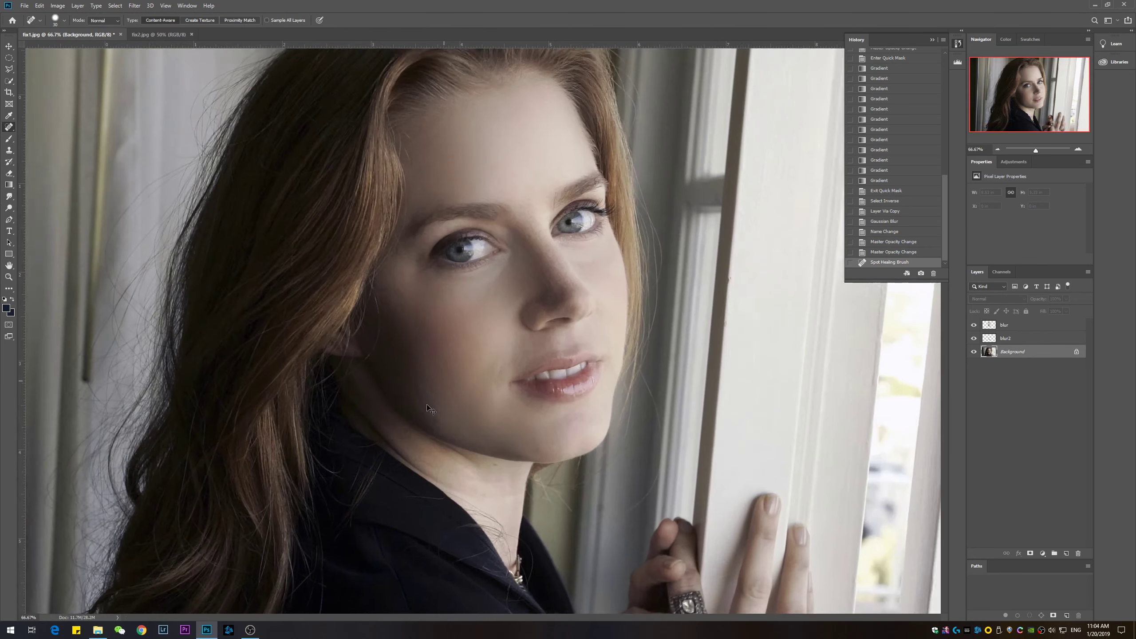
pyautogui.click(440, 423)
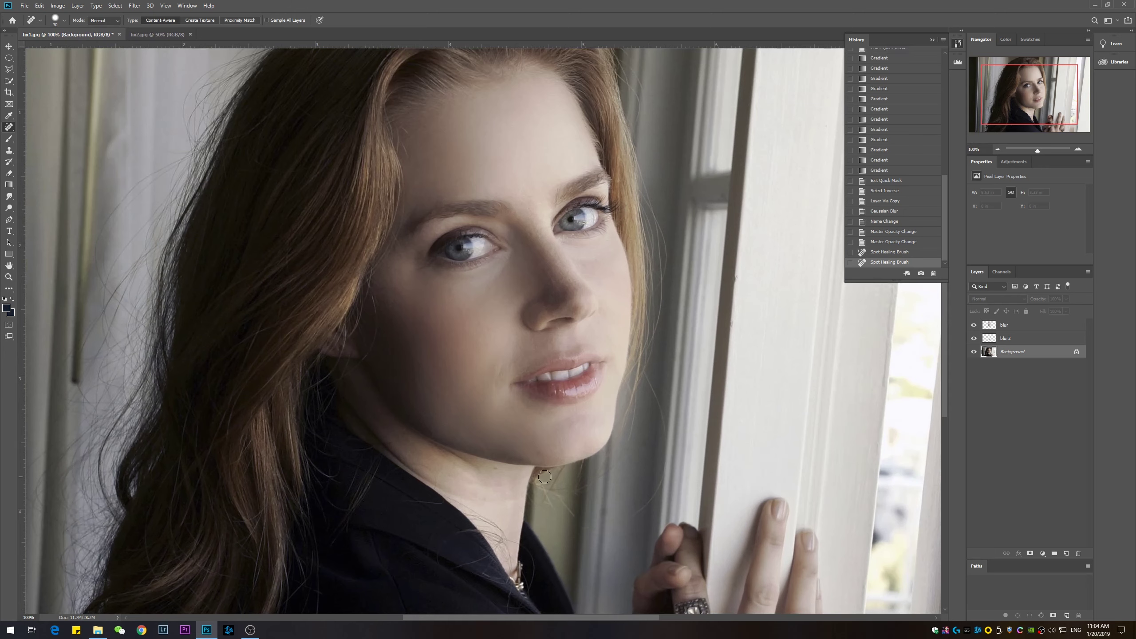
pyautogui.click(540, 452)
pyautogui.click(452, 292)
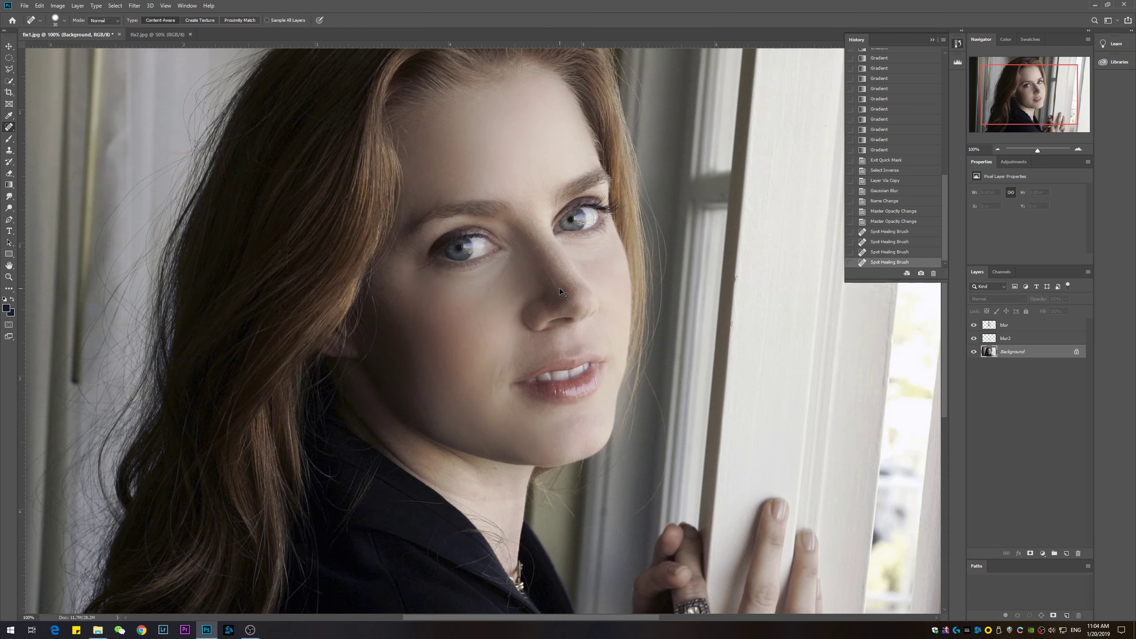
pyautogui.hotkey('ctrl', '-')
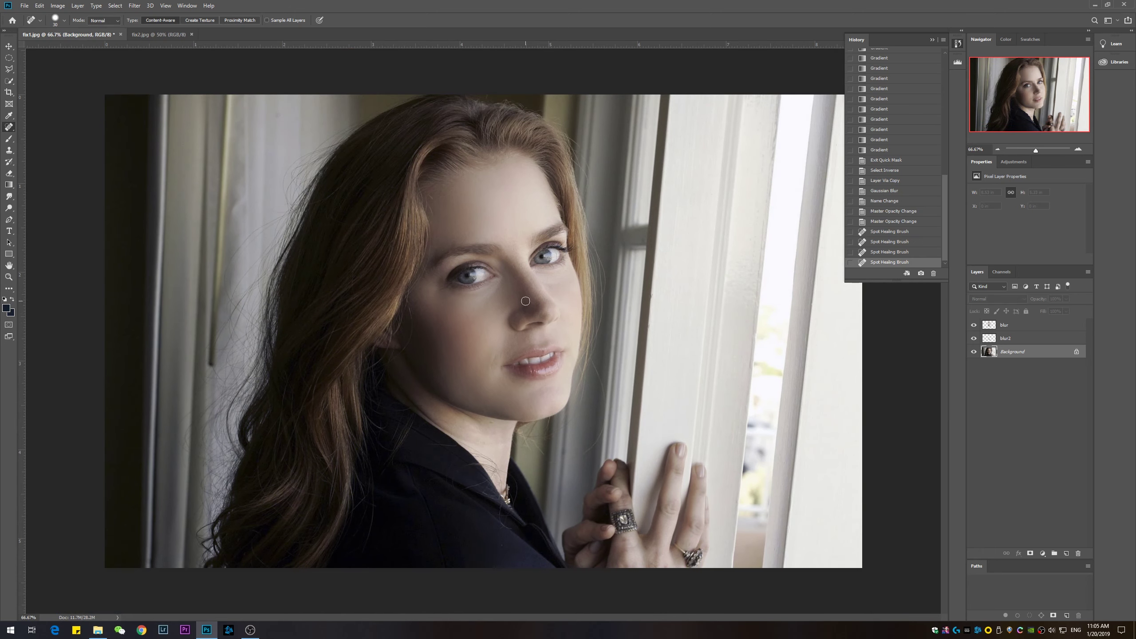
pyautogui.hotkey('ctrl', '+')
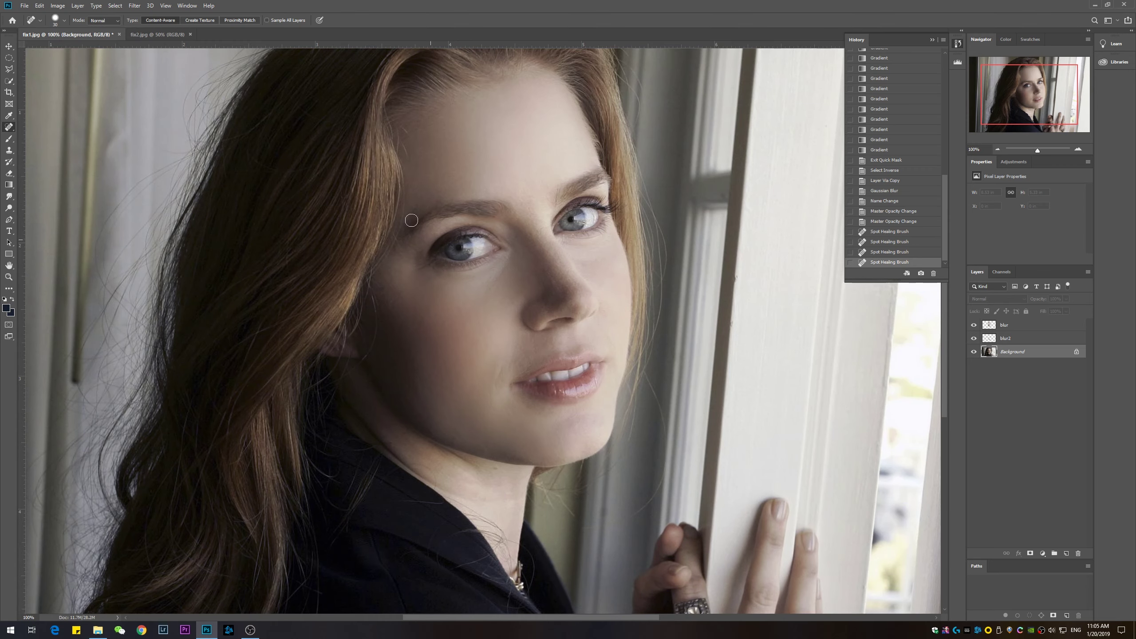
# Examine the skin in the fix2.jpg portrait at 100% zoom and return to fix1.jpg.
pyautogui.click(168, 35)
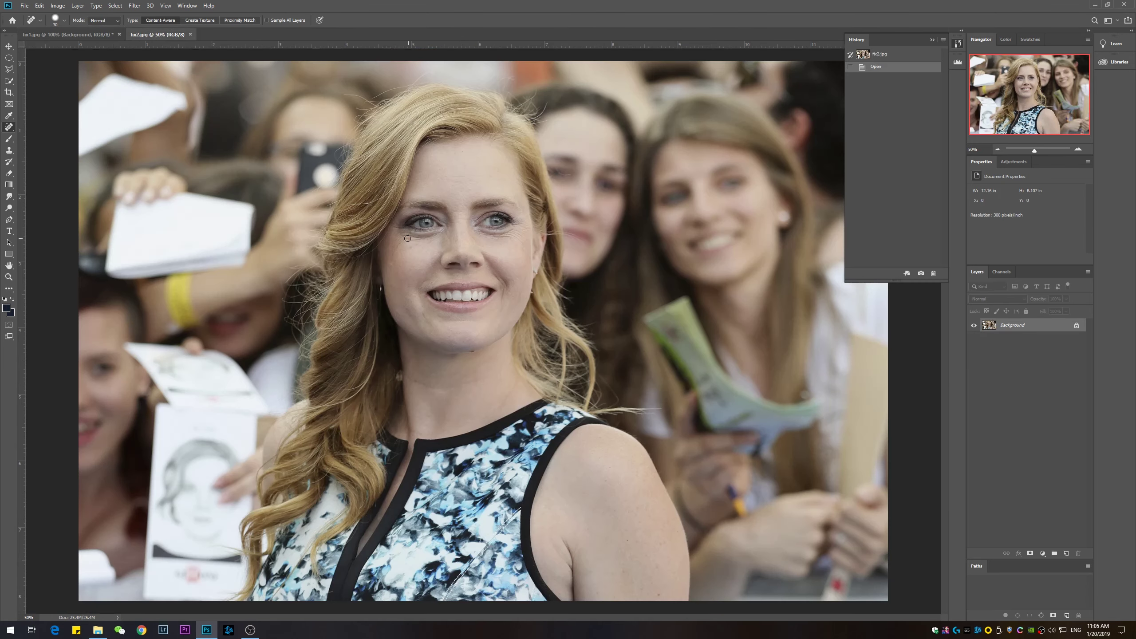
pyautogui.hotkey('ctrl', '+')
pyautogui.moveTo(366, 188); pyautogui.dragTo(376, 331)
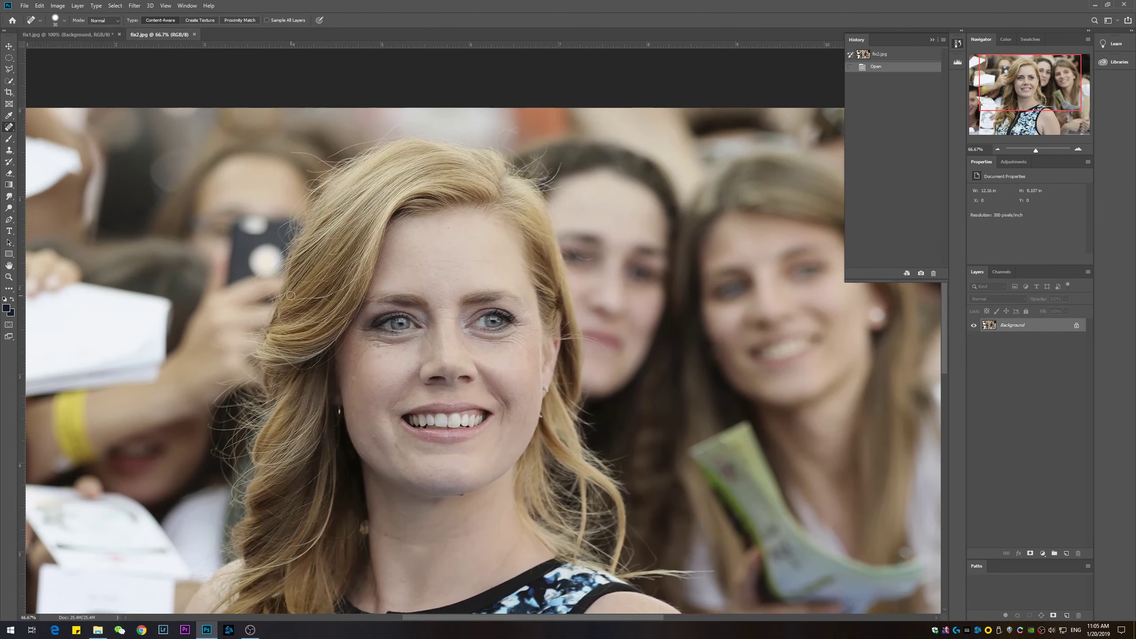
pyautogui.hotkey('ctrl', '+')
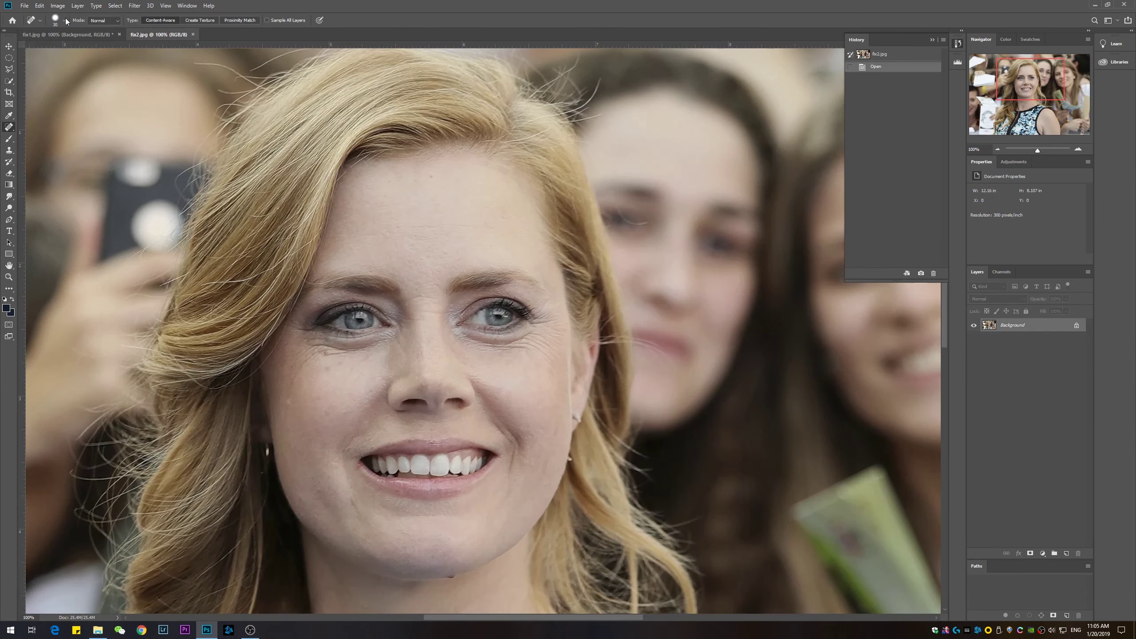
pyautogui.click(67, 34)
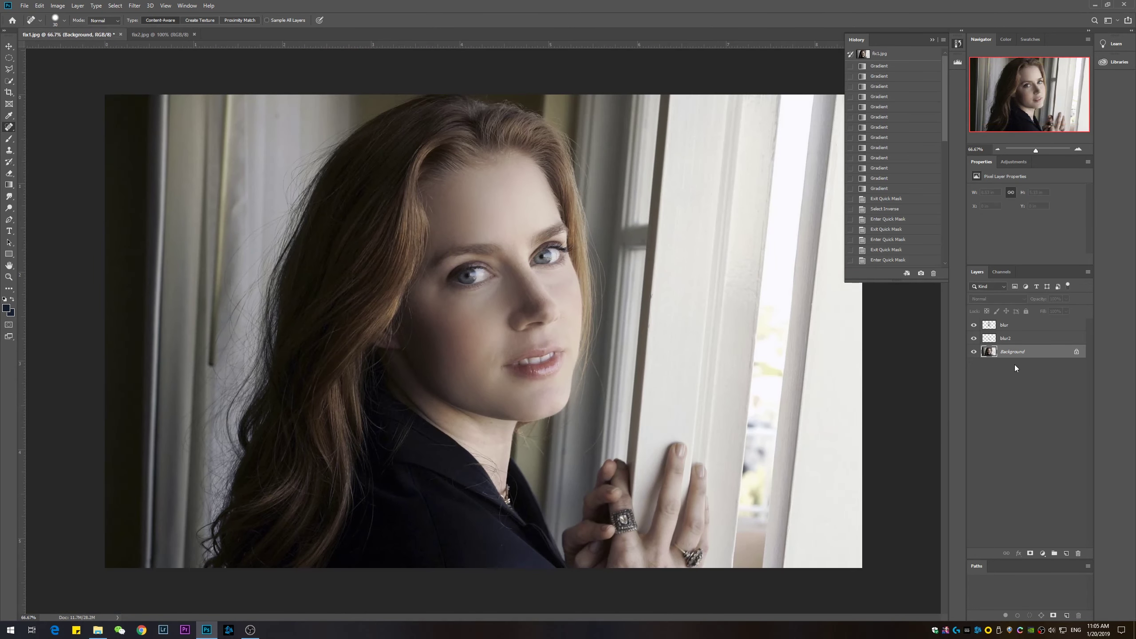
# Take a history snapshot of the retouched fix1.jpg and compare it with the original at 100% zoom.
pyautogui.click(920, 273)
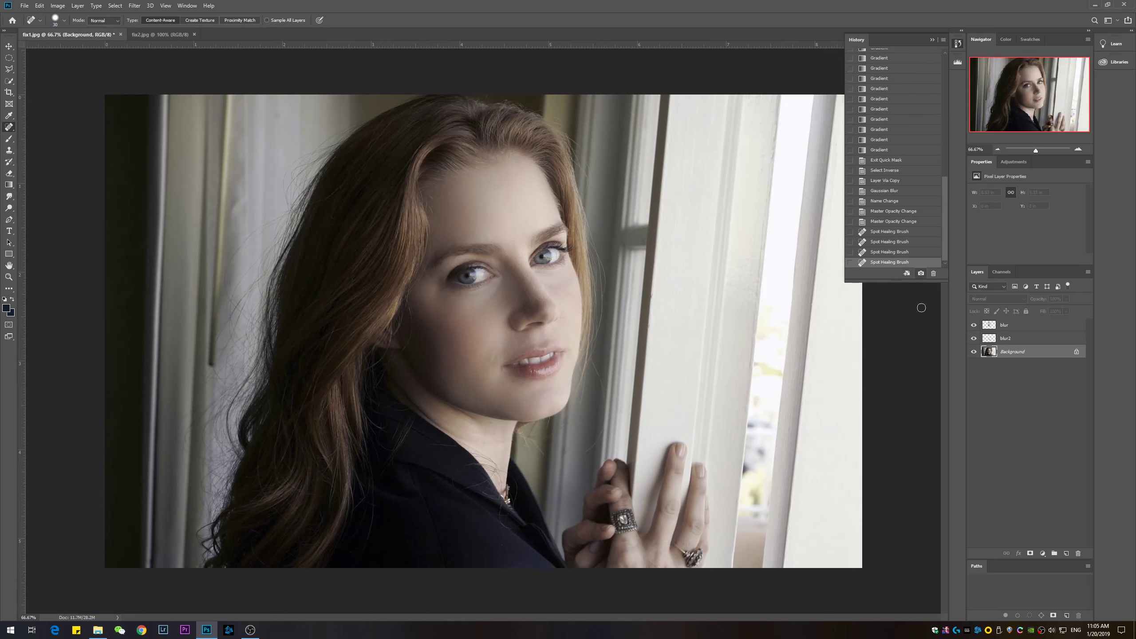
pyautogui.moveTo(943, 233); pyautogui.dragTo(942, 71)
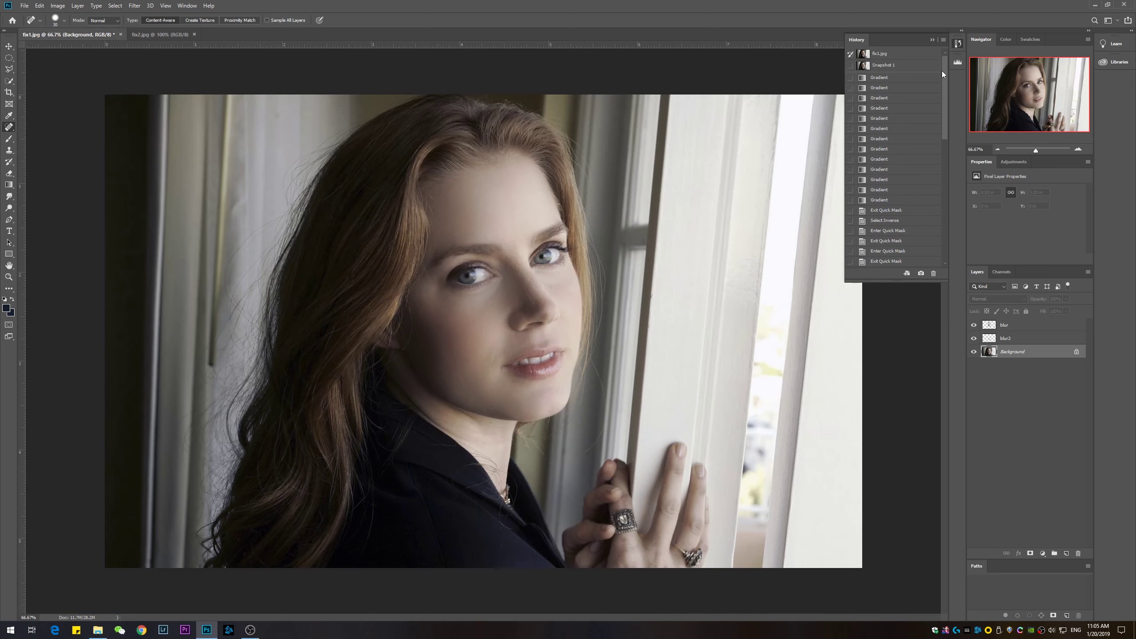
pyautogui.click(880, 54)
pyautogui.hotkey('ctrl', '1')
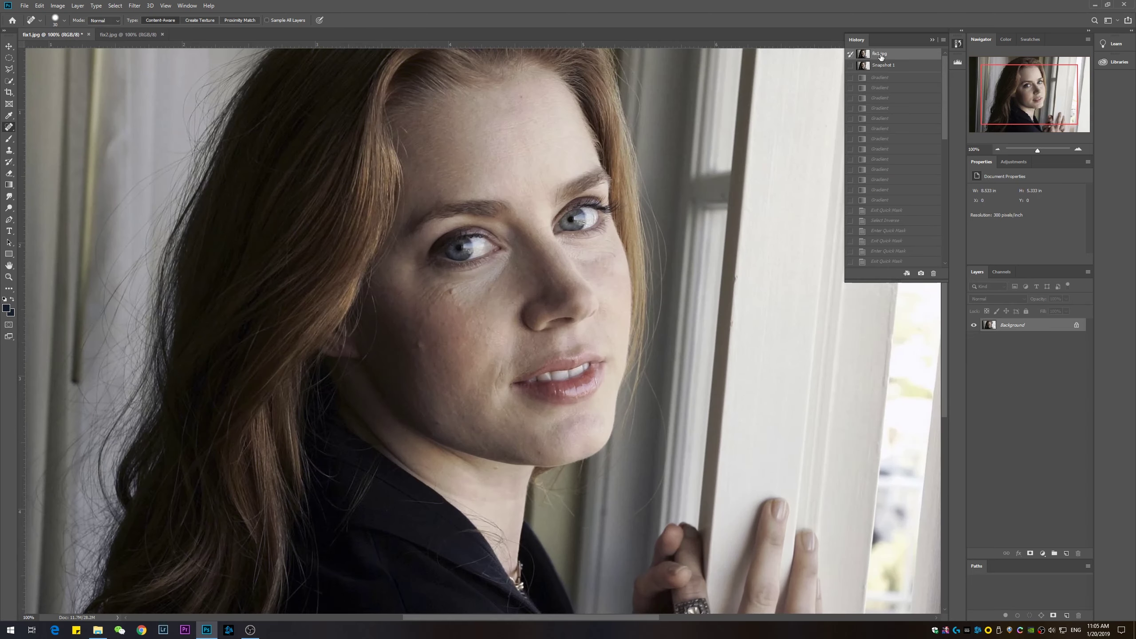
pyautogui.scroll(3, 717, 173)
pyautogui.click(875, 67)
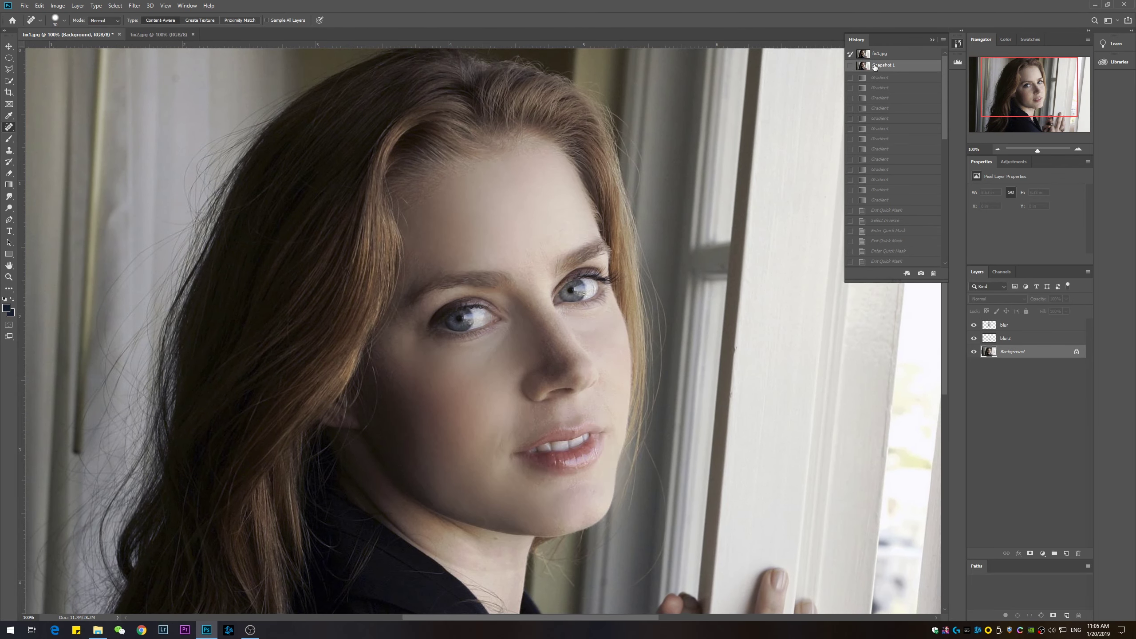
# Compare the original and the retouched snapshot repeatedly with the whole photo in view, ending on the snapshot.
pyautogui.hotkey('ctrl', '-')
pyautogui.click(875, 55)
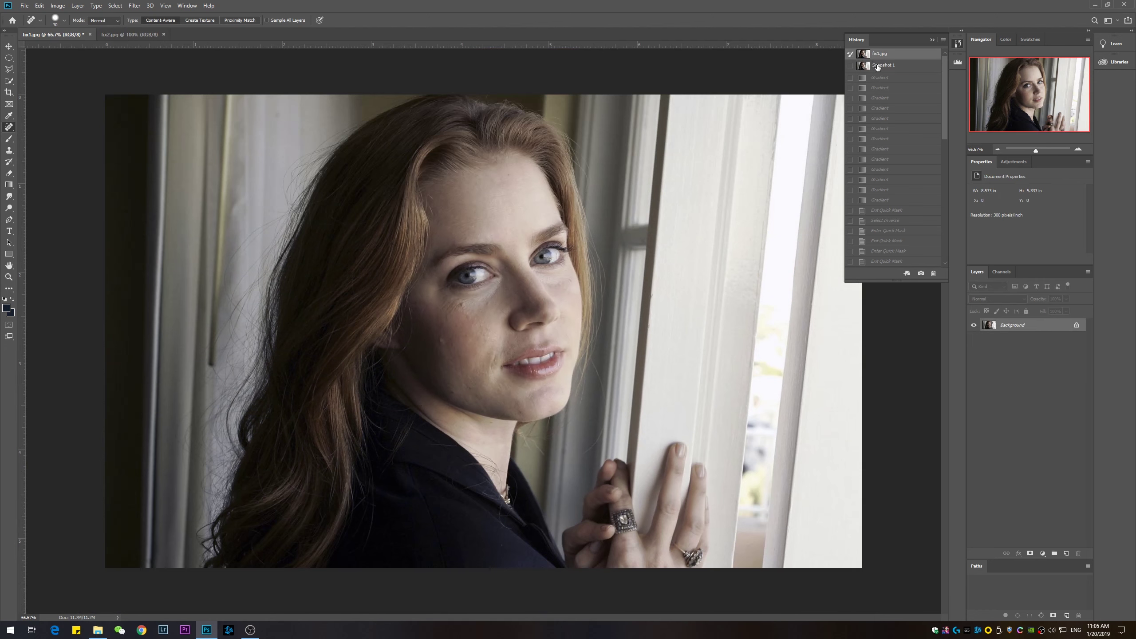
pyautogui.click(876, 67)
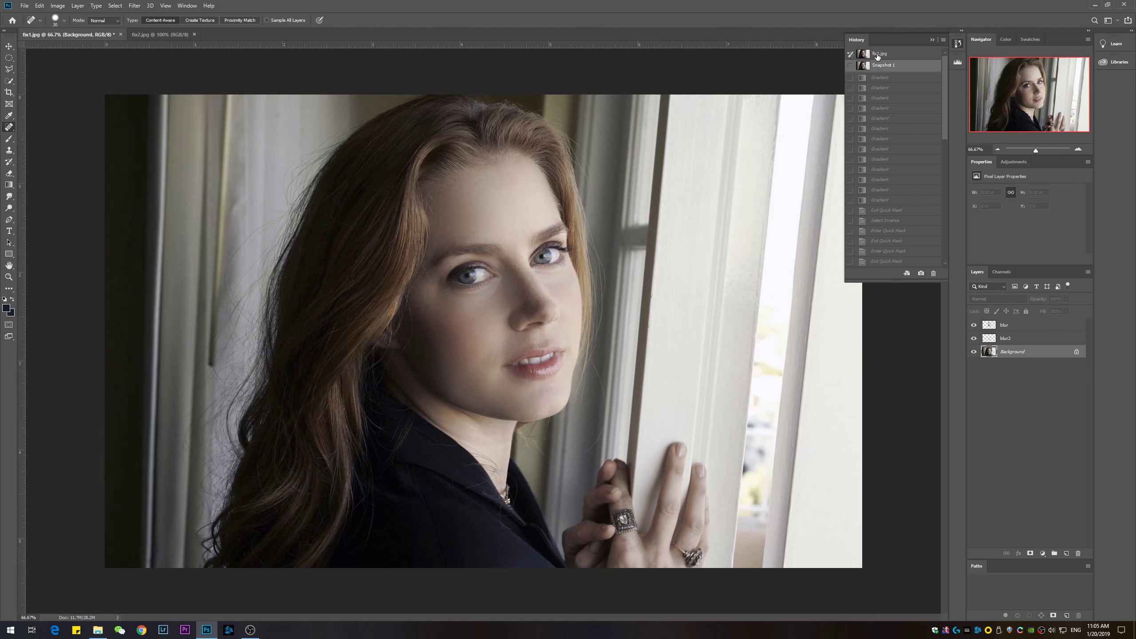
pyautogui.click(877, 55)
pyautogui.click(880, 66)
pyautogui.click(889, 55)
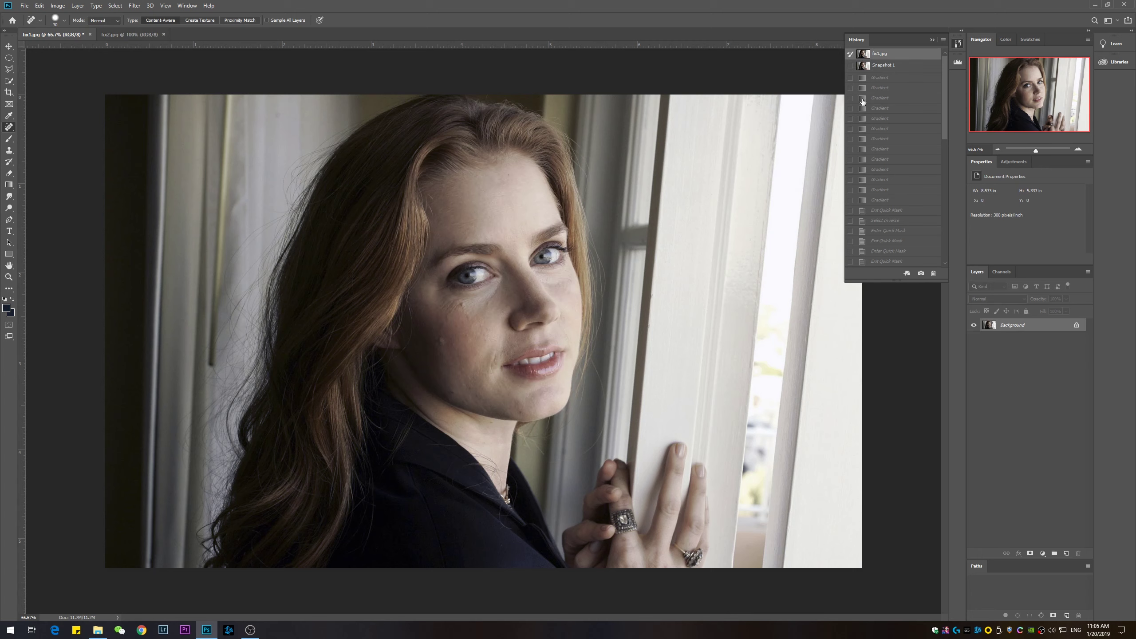
pyautogui.click(890, 66)
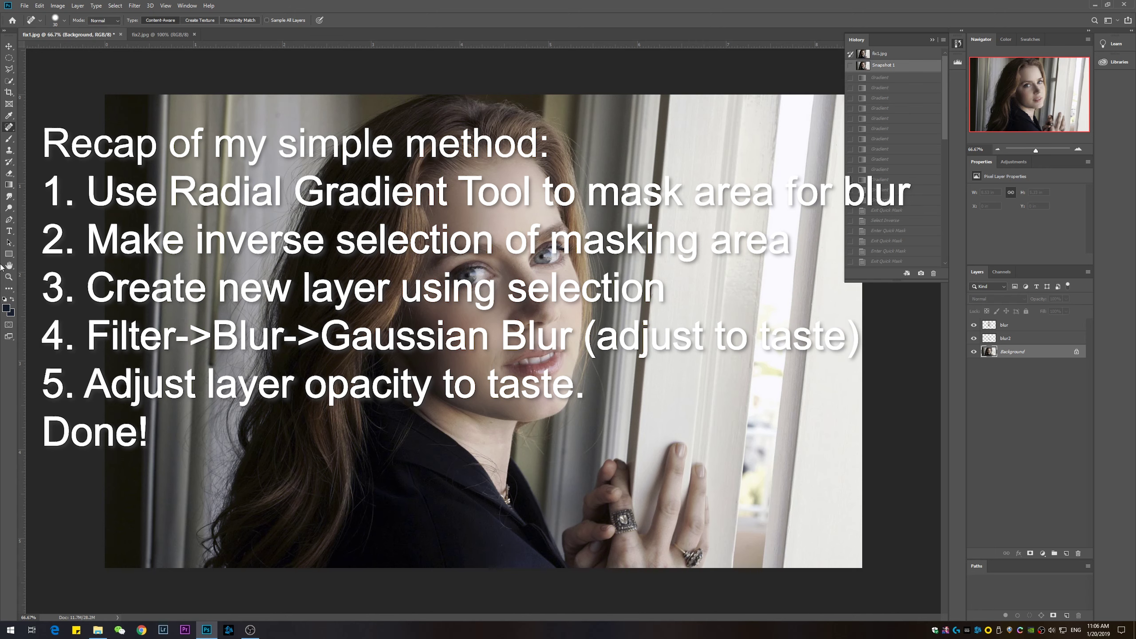
# In fix2.jpg, set the Gradient tool to the Foreground to Background preset and enter Quick Mask mode.
pyautogui.click(8, 186)
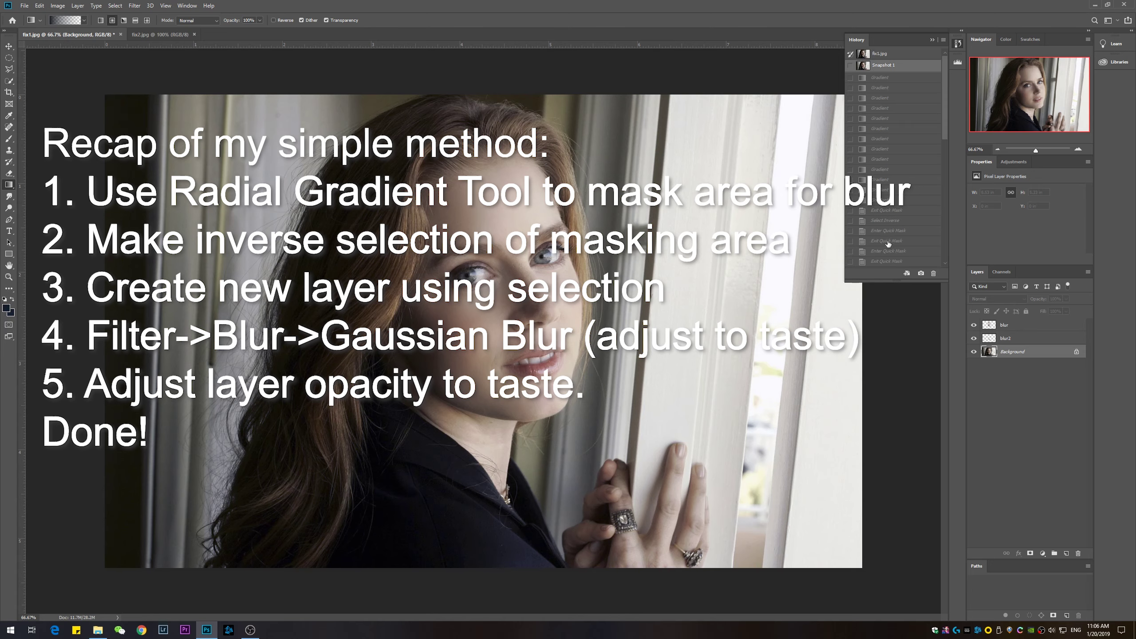
pyautogui.click(154, 34)
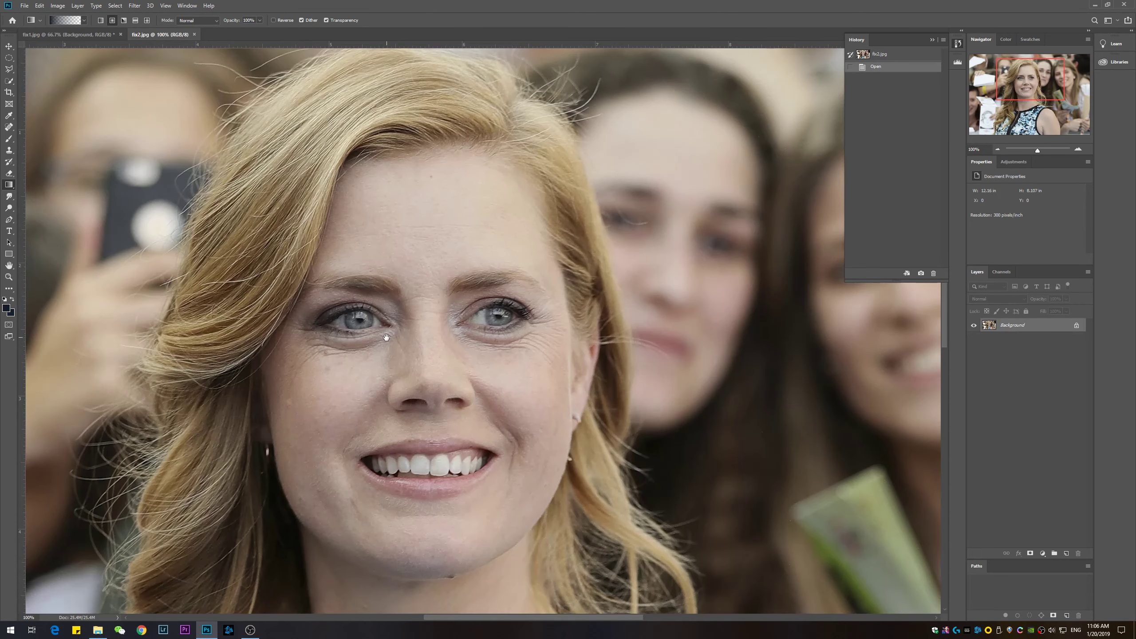
pyautogui.moveTo(386, 338); pyautogui.dragTo(476, 299)
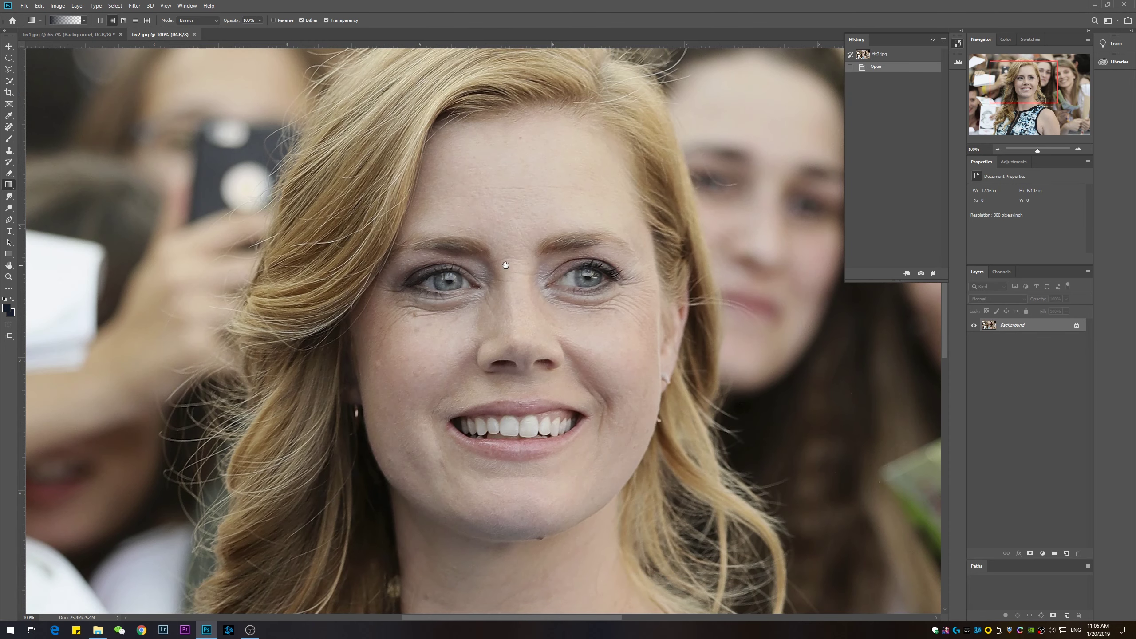
pyautogui.moveTo(505, 265); pyautogui.dragTo(507, 297)
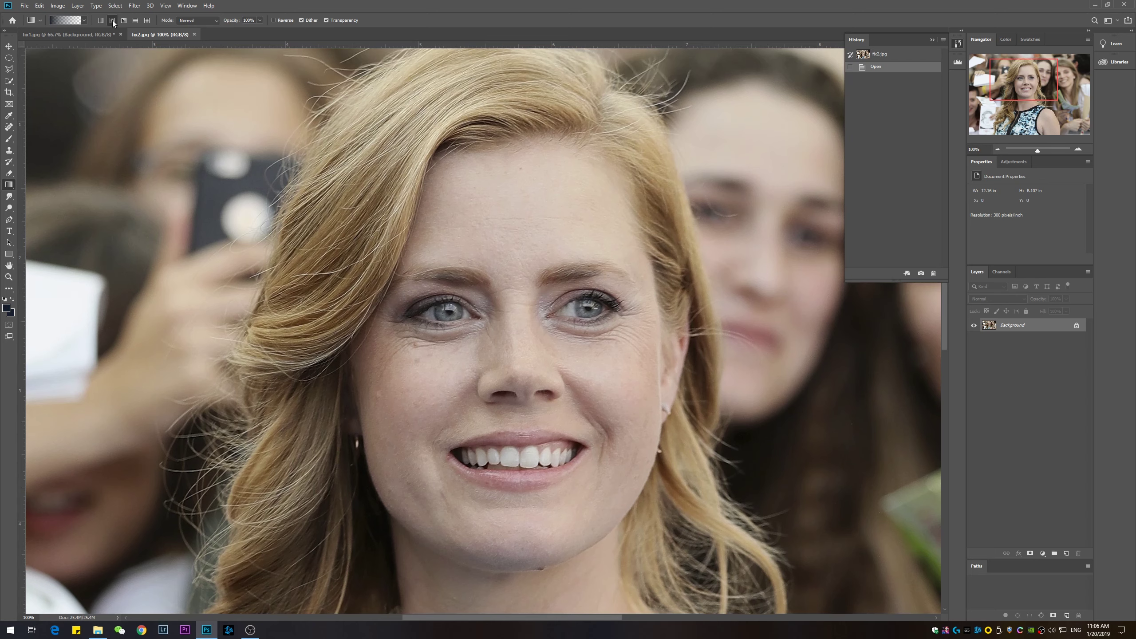
pyautogui.click(84, 20)
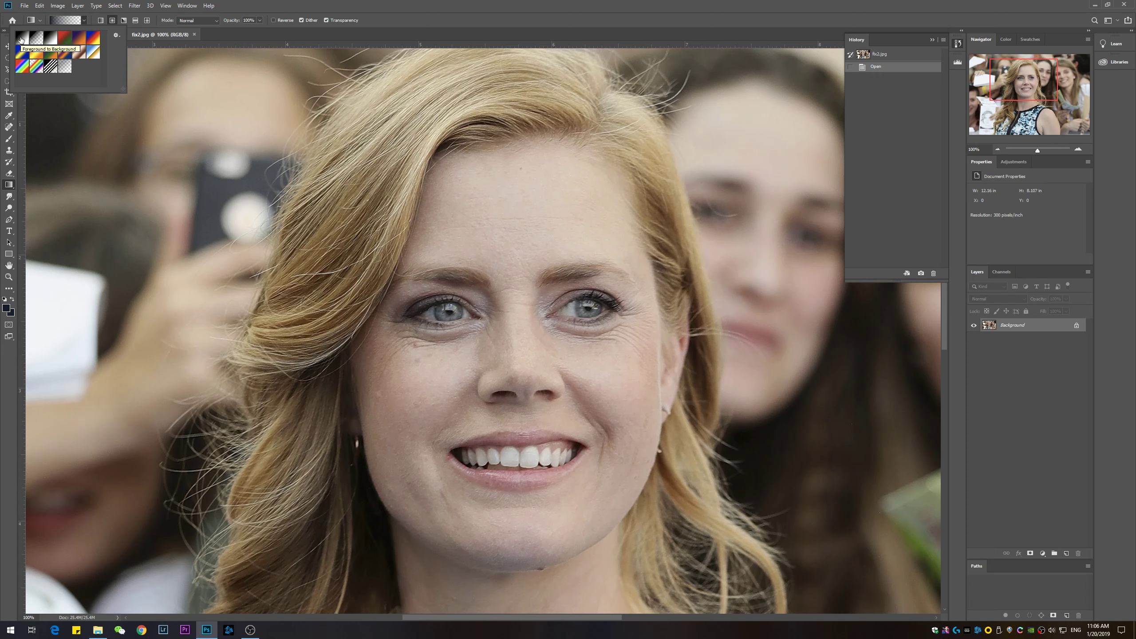
pyautogui.click(21, 40)
pyautogui.click(434, 4)
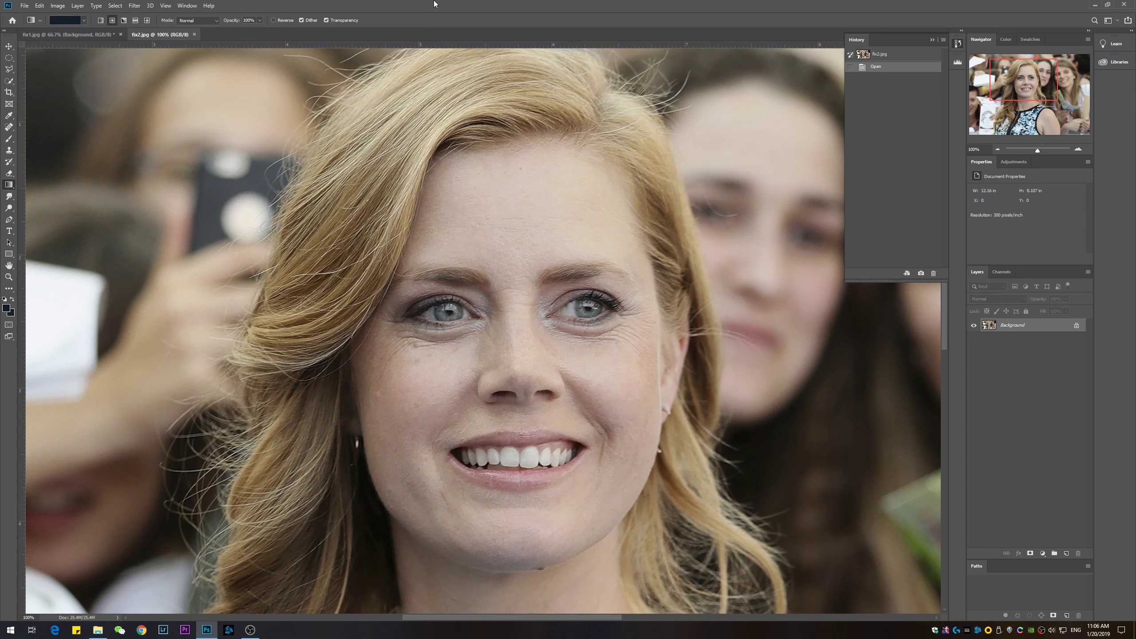
pyautogui.click(9, 325)
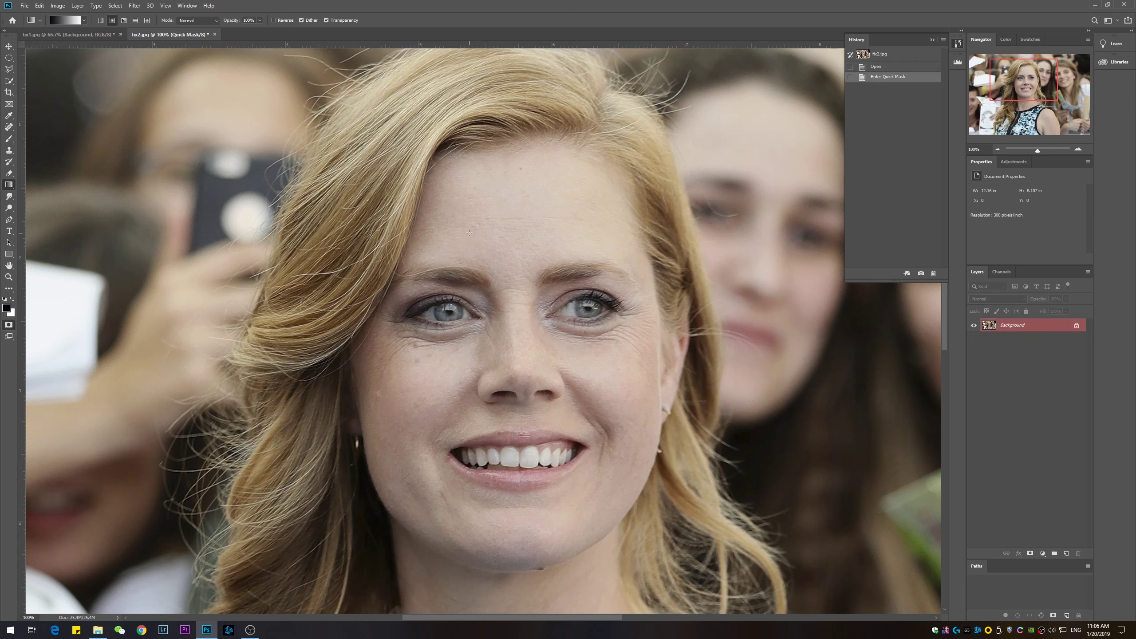
# Try masking several areas of the forehead, eyes and nose with successive radial gradients in the Foreground to Background preset.
pyautogui.moveTo(469, 233); pyautogui.dragTo(422, 149)
pyautogui.moveTo(577, 287); pyautogui.dragTo(613, 224)
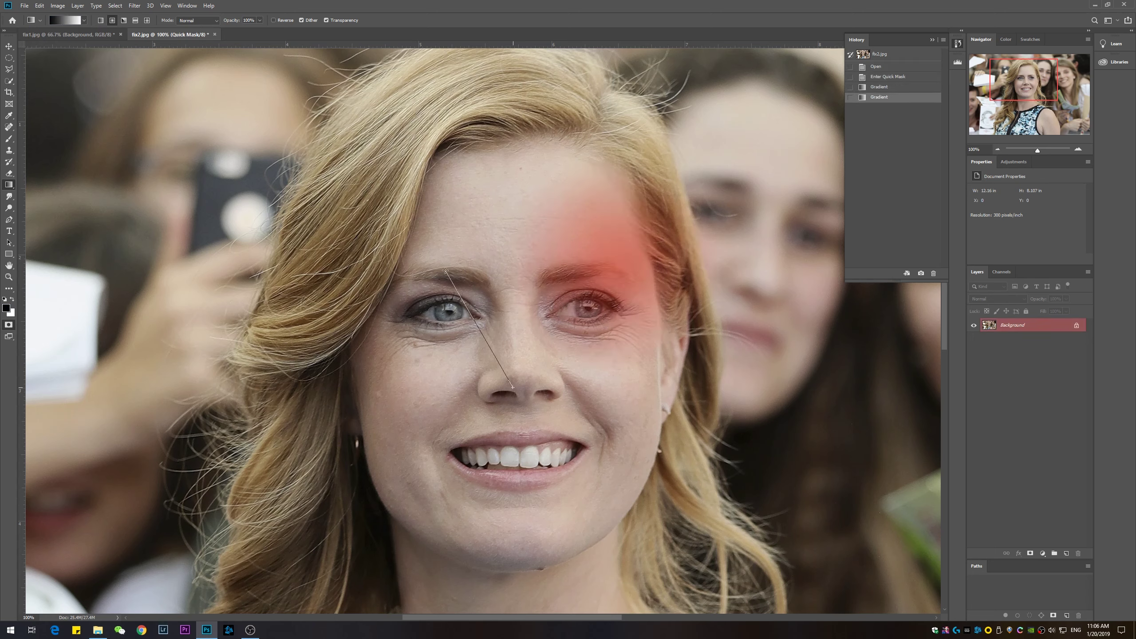
pyautogui.moveTo(519, 372); pyautogui.dragTo(537, 309)
pyautogui.moveTo(384, 231); pyautogui.dragTo(406, 370)
pyautogui.moveTo(465, 230); pyautogui.dragTo(461, 128)
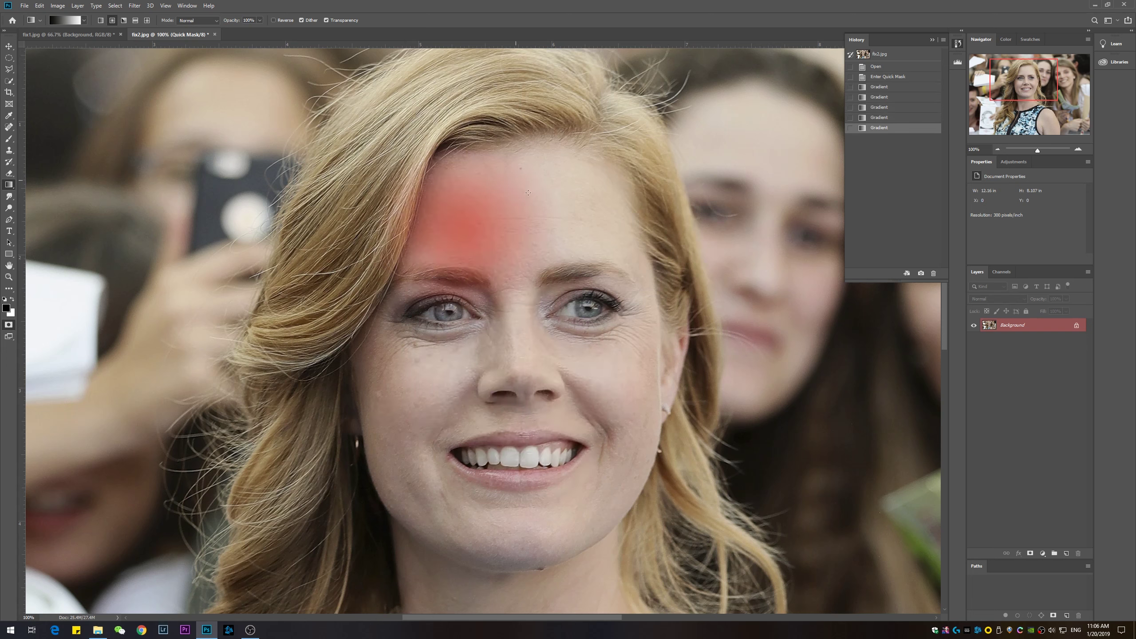
pyautogui.moveTo(539, 217); pyautogui.dragTo(537, 148)
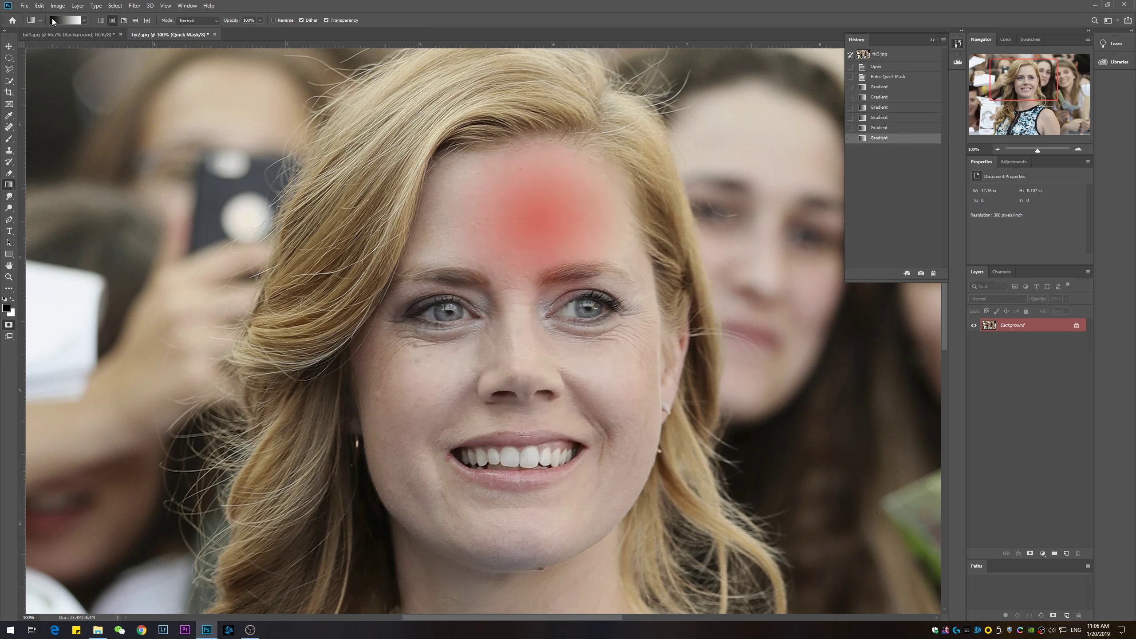
# Try the red-to-green gradient preset on the Quick Mask, and revert the history to the Enter Quick Mask state.
pyautogui.click(84, 21)
pyautogui.click(66, 38)
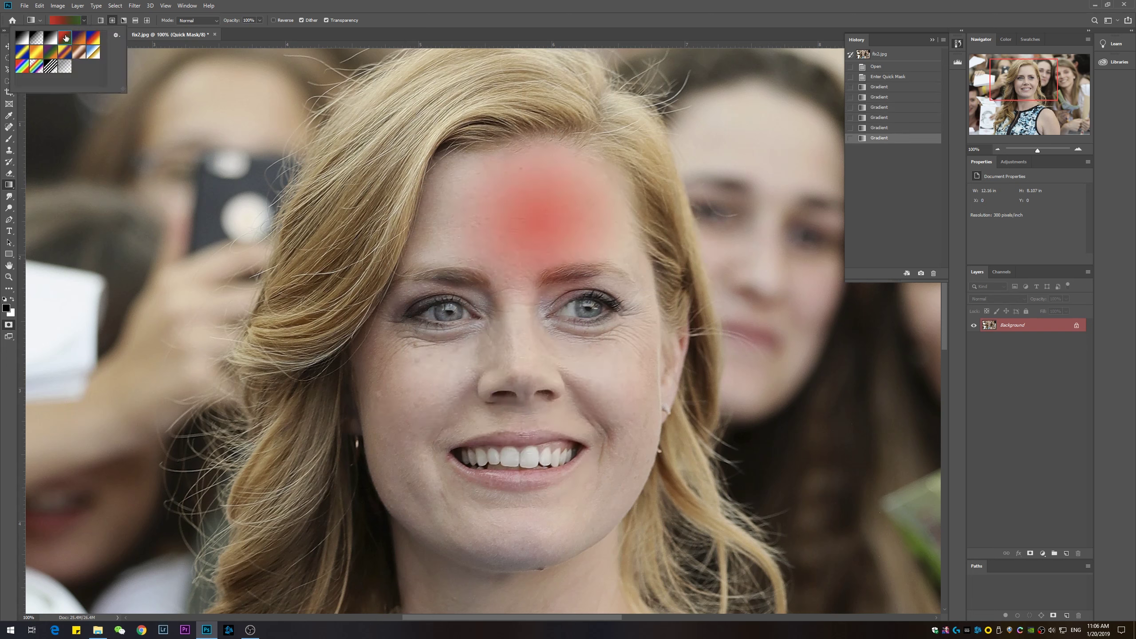
pyautogui.click(503, 345)
pyautogui.moveTo(416, 249); pyautogui.dragTo(413, 245)
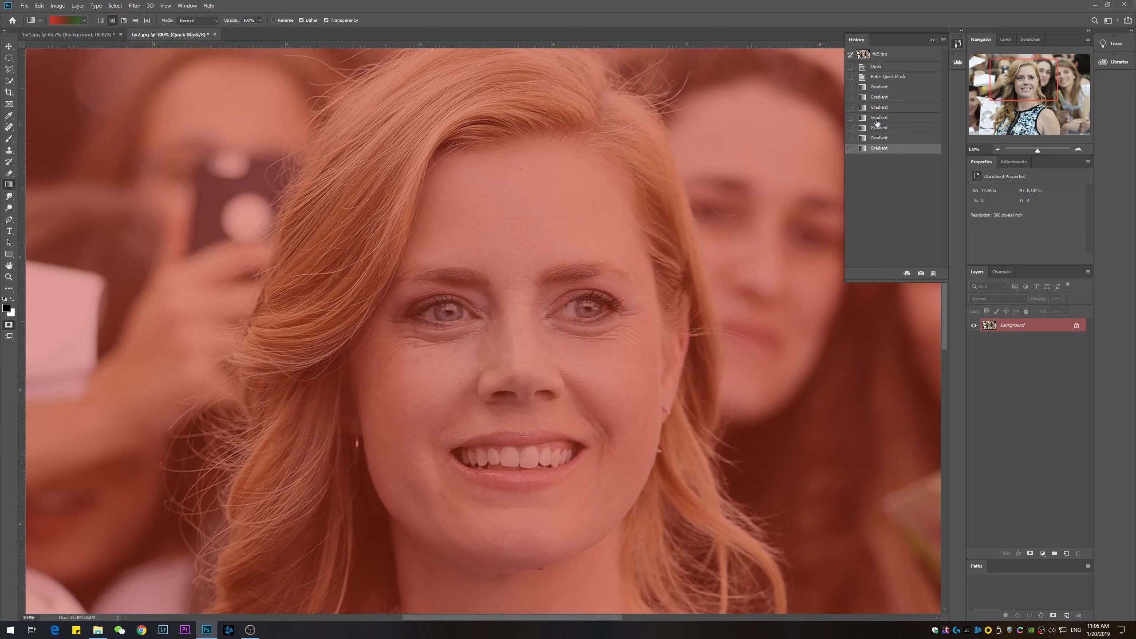
pyautogui.click(886, 76)
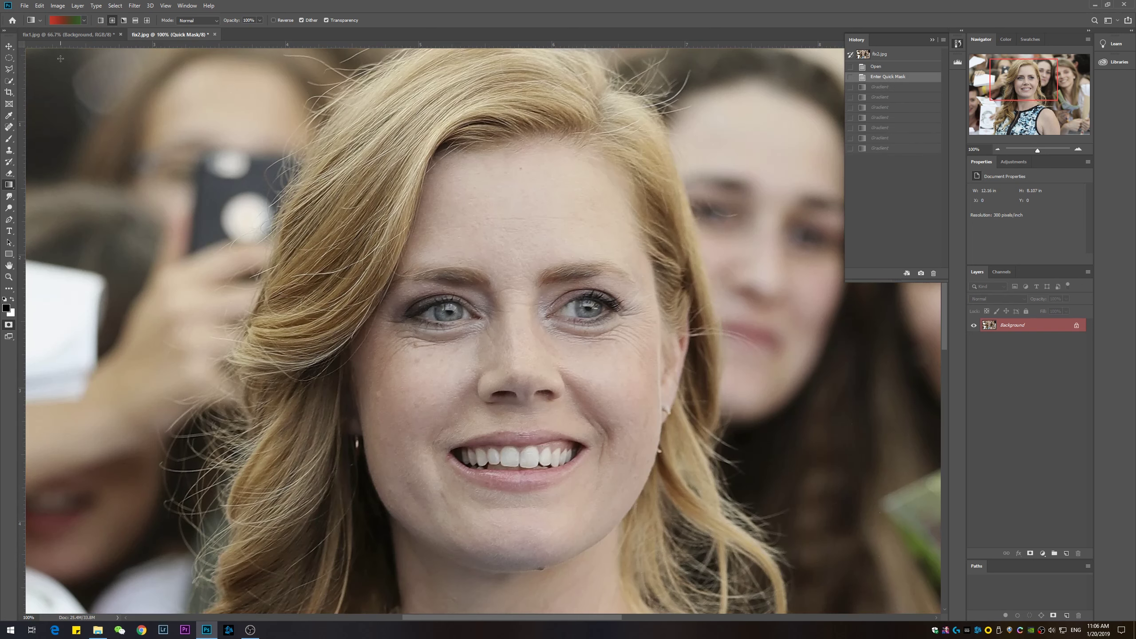
# Set the Gradient tool to the Foreground to Transparent preset and mask the forehead with overlapping radial gradients.
pyautogui.click(84, 20)
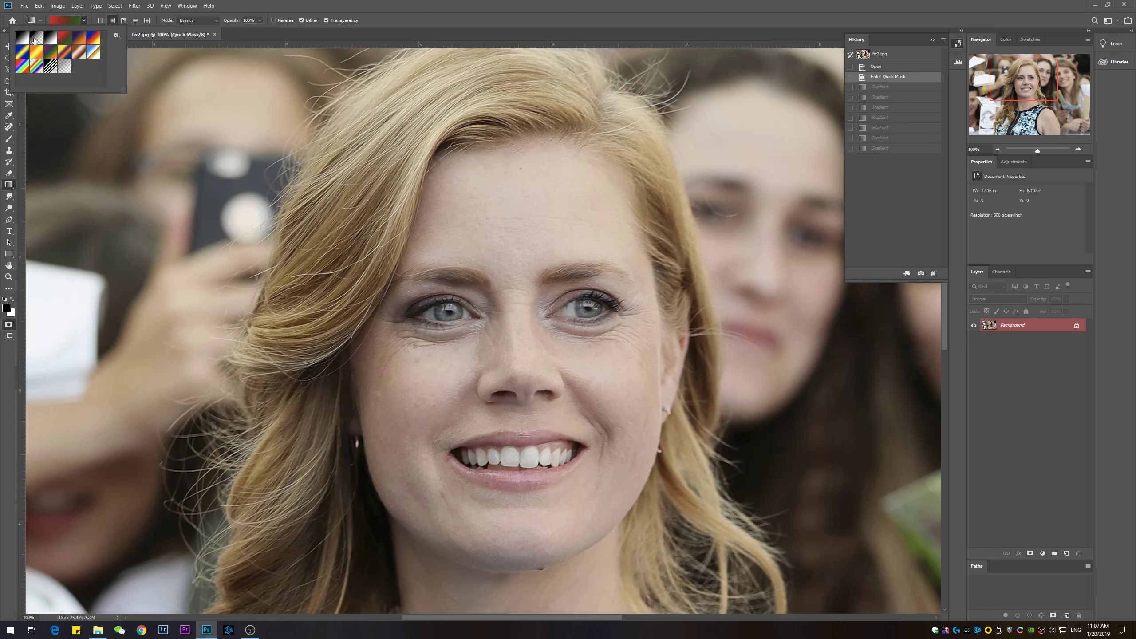
pyautogui.click(36, 40)
pyautogui.click(462, 4)
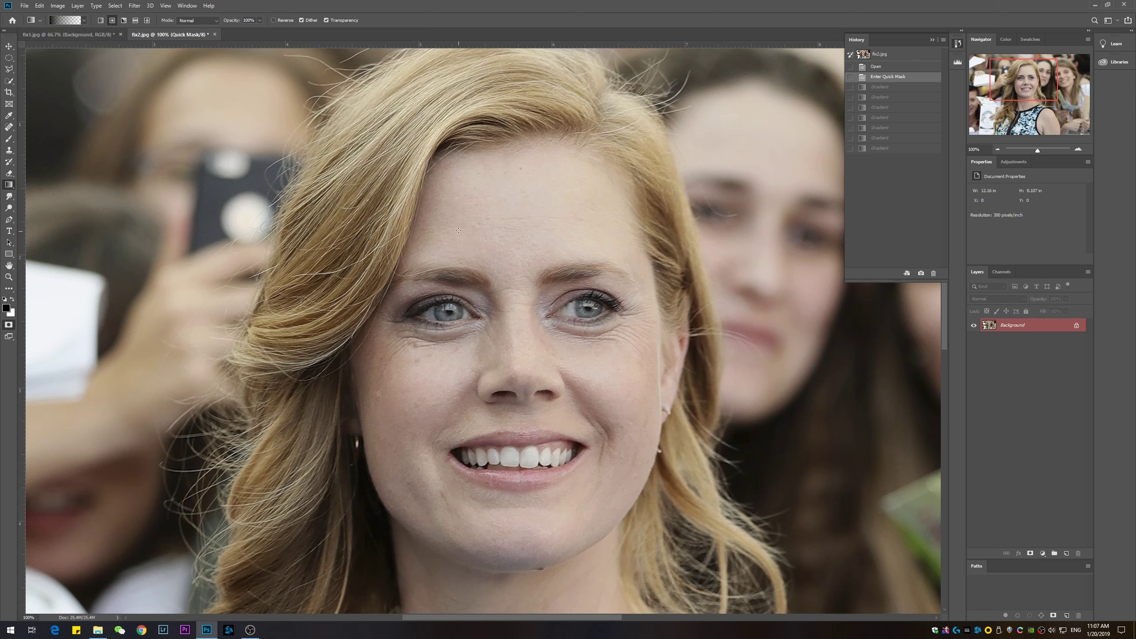
pyautogui.moveTo(458, 229)
pyautogui.mouseDown()
pyautogui.moveTo(419, 191)
pyautogui.moveTo(487, 166)
pyautogui.mouseUp()
pyautogui.moveTo(556, 213); pyautogui.dragTo(551, 182)
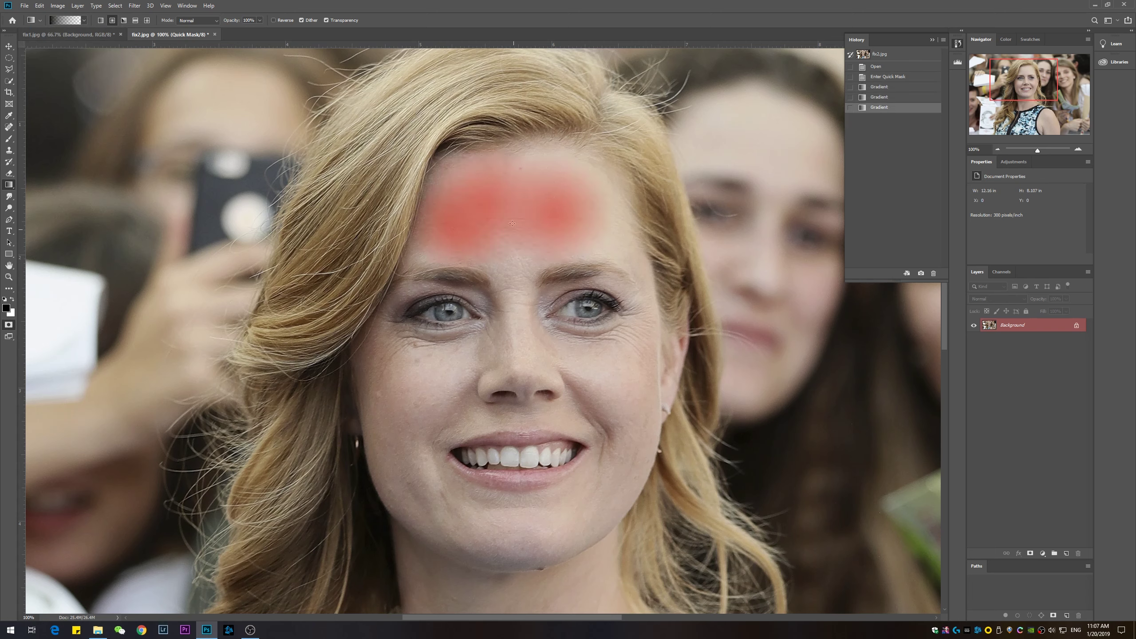
pyautogui.moveTo(513, 223); pyautogui.dragTo(655, 235)
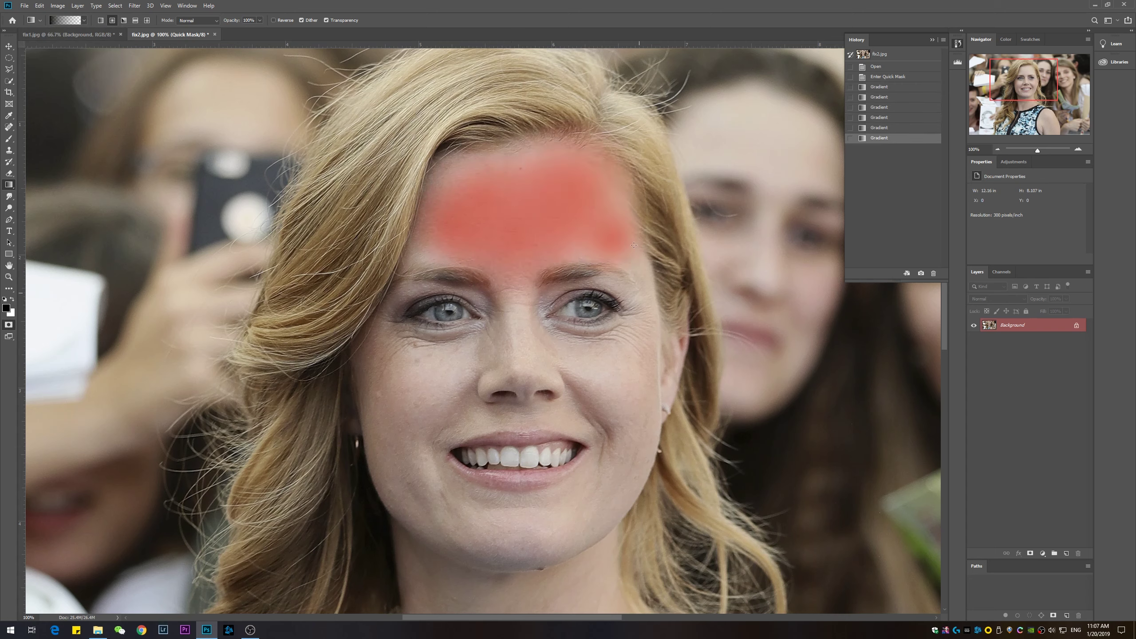
# Extend the mask with small radial gradients beside and beneath both eyes and down the bridge of the nose.
pyautogui.moveTo(635, 293)
pyautogui.mouseDown()
pyautogui.moveTo(635, 334)
pyautogui.moveTo(632, 312)
pyautogui.mouseUp()
pyautogui.moveTo(599, 350); pyautogui.dragTo(512, 272)
pyautogui.moveTo(516, 337); pyautogui.dragTo(516, 308)
pyautogui.moveTo(481, 351)
pyautogui.mouseDown()
pyautogui.moveTo(475, 322)
pyautogui.moveTo(493, 306)
pyautogui.moveTo(474, 335)
pyautogui.mouseUp()
pyautogui.moveTo(424, 371); pyautogui.dragTo(449, 350)
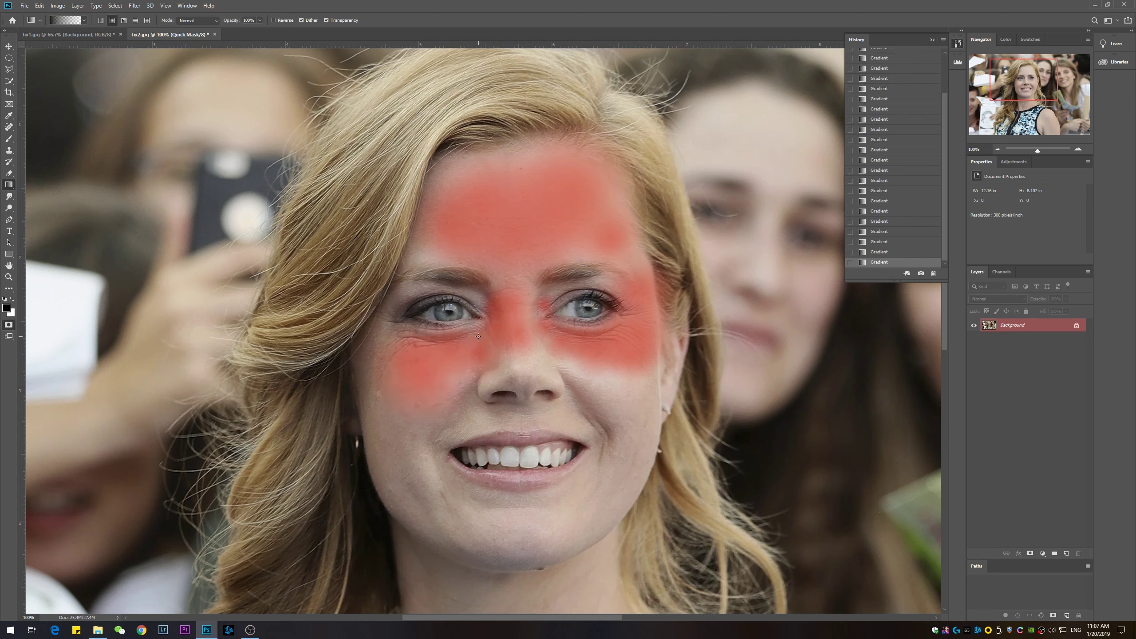
# Mask the image-left cheek from the outer eye corner down to the jaw with overlapping radial gradients.
pyautogui.moveTo(389, 316); pyautogui.dragTo(426, 336)
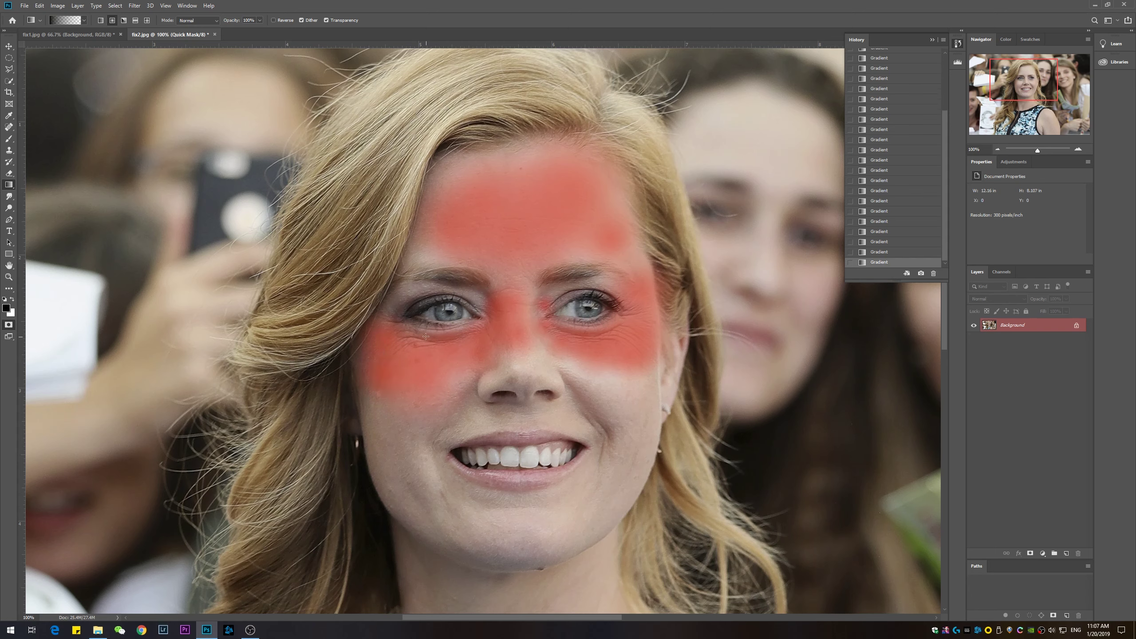
pyautogui.moveTo(368, 405); pyautogui.dragTo(370, 405)
pyautogui.moveTo(474, 368); pyautogui.dragTo(356, 459)
pyautogui.moveTo(451, 425); pyautogui.dragTo(465, 468)
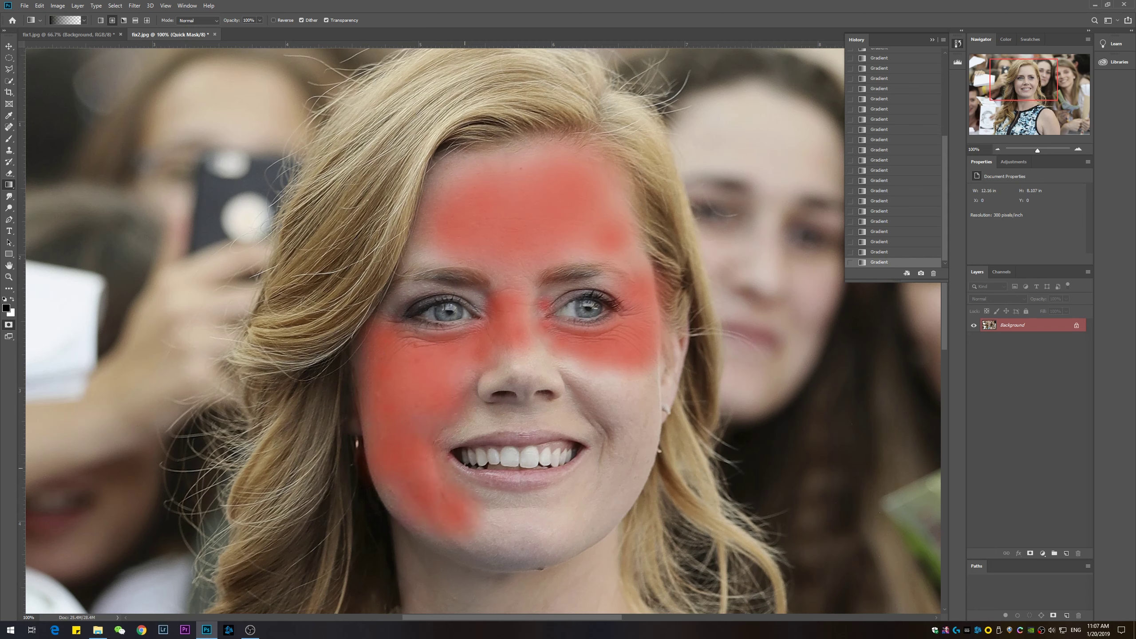
# Mask the chin and the image-right jaw and cheek with overlapping radial gradients, leaving the mouth uncovered.
pyautogui.moveTo(477, 520); pyautogui.dragTo(480, 474)
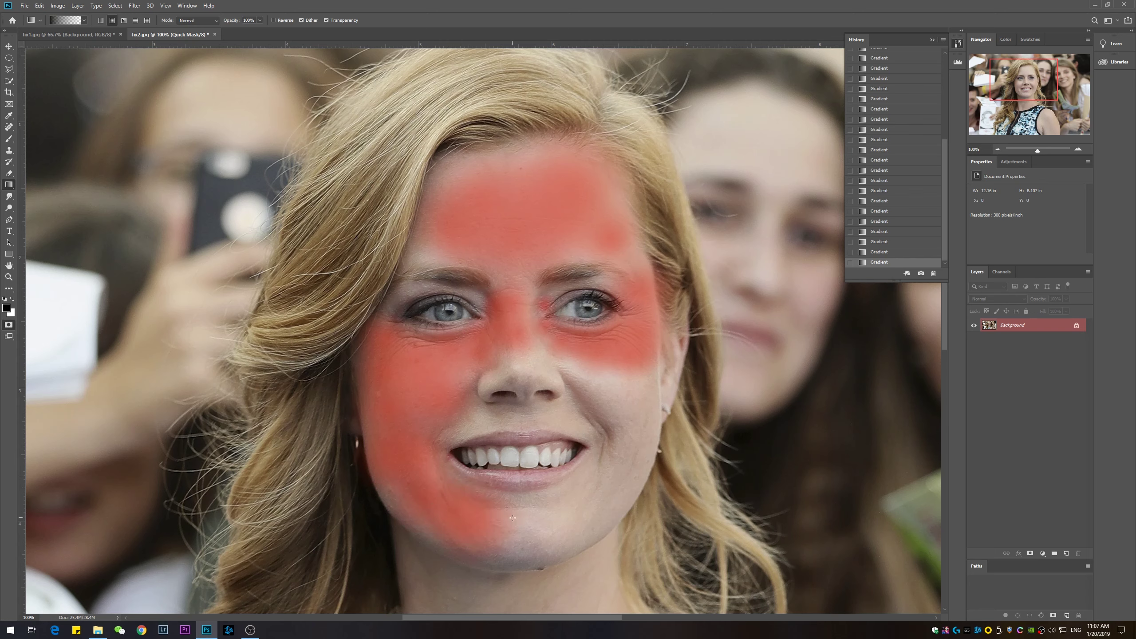
pyautogui.moveTo(512, 518); pyautogui.dragTo(514, 487)
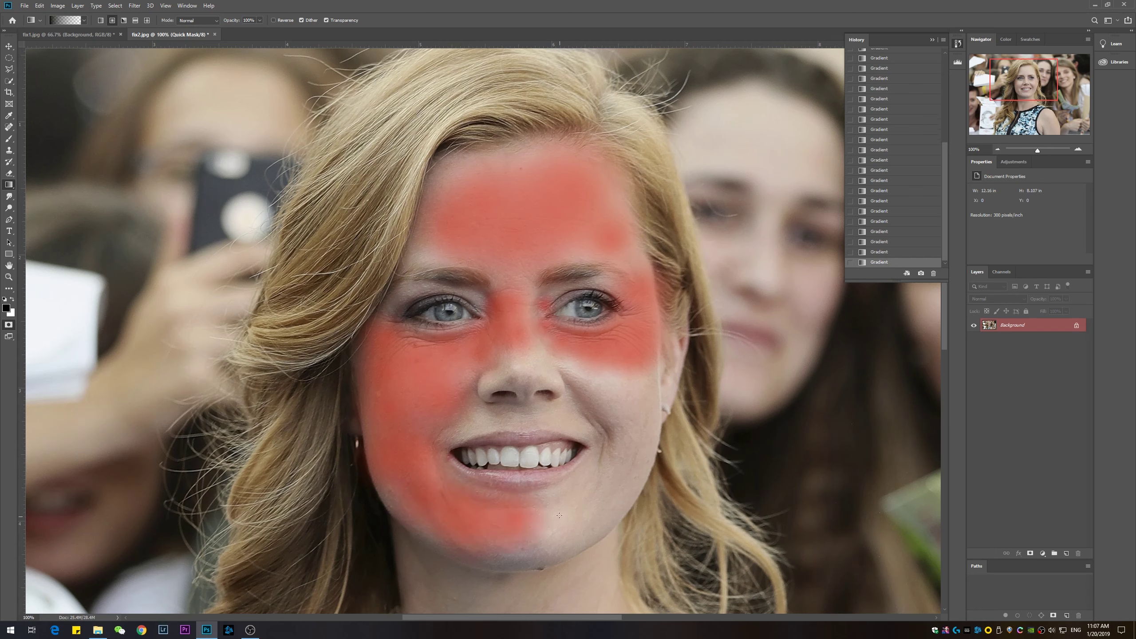
pyautogui.moveTo(559, 515); pyautogui.dragTo(539, 476)
pyautogui.moveTo(607, 490); pyautogui.dragTo(569, 378)
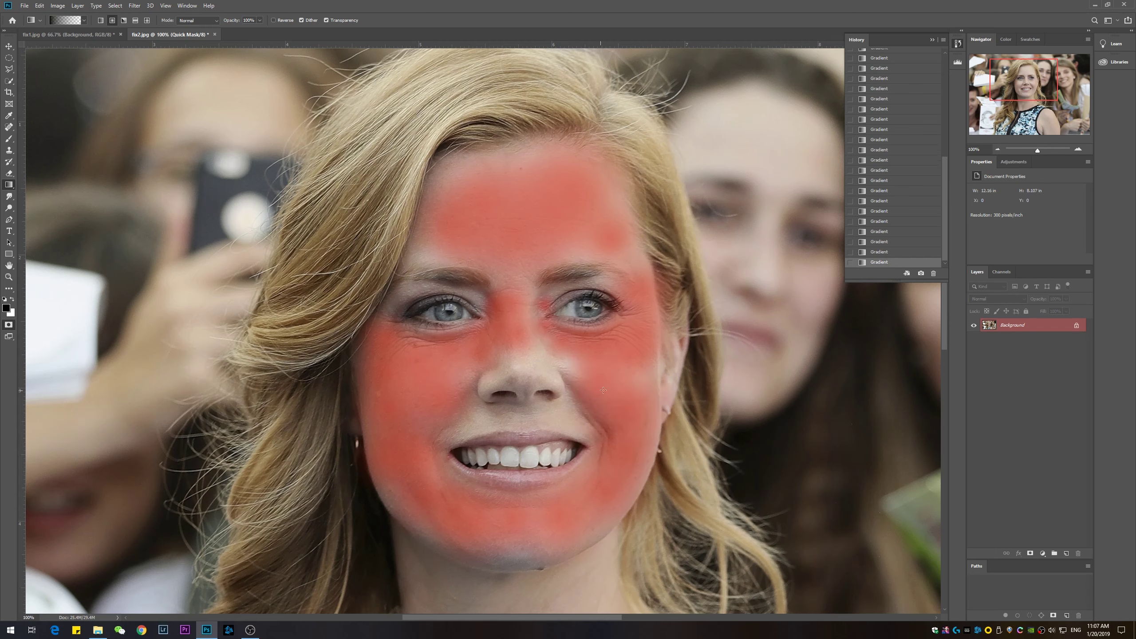
pyautogui.moveTo(655, 369); pyautogui.dragTo(627, 384)
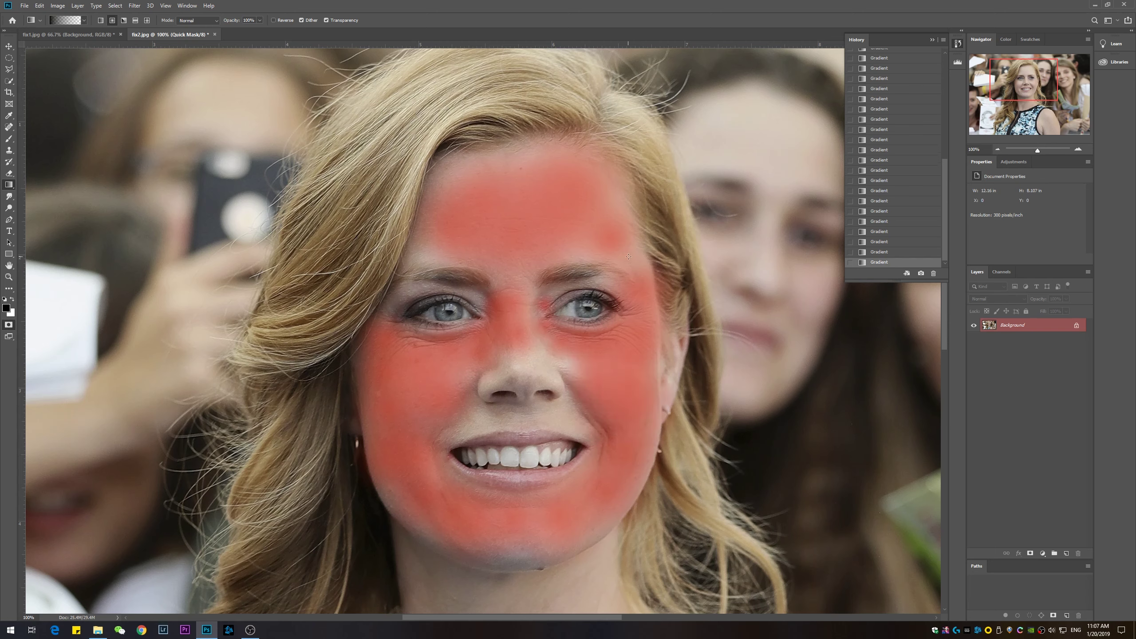
# Fill the remaining gaps in the mask at the temples, hairline and outer edges of the forehead.
pyautogui.moveTo(629, 257); pyautogui.dragTo(644, 242)
pyautogui.moveTo(611, 195); pyautogui.dragTo(612, 195)
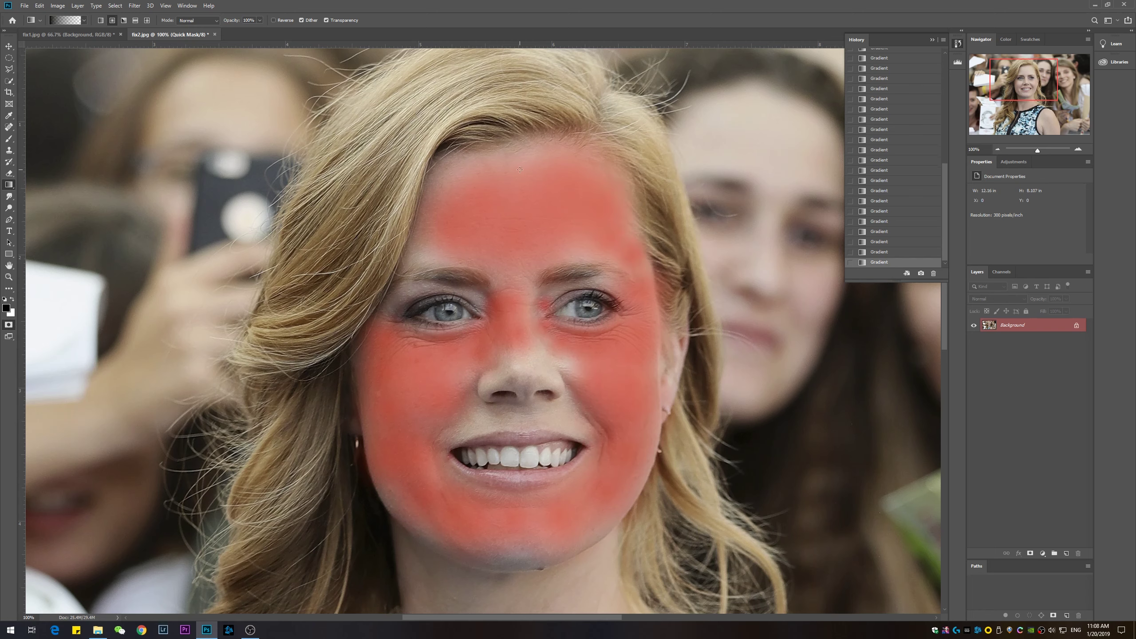
pyautogui.moveTo(518, 173); pyautogui.dragTo(507, 136)
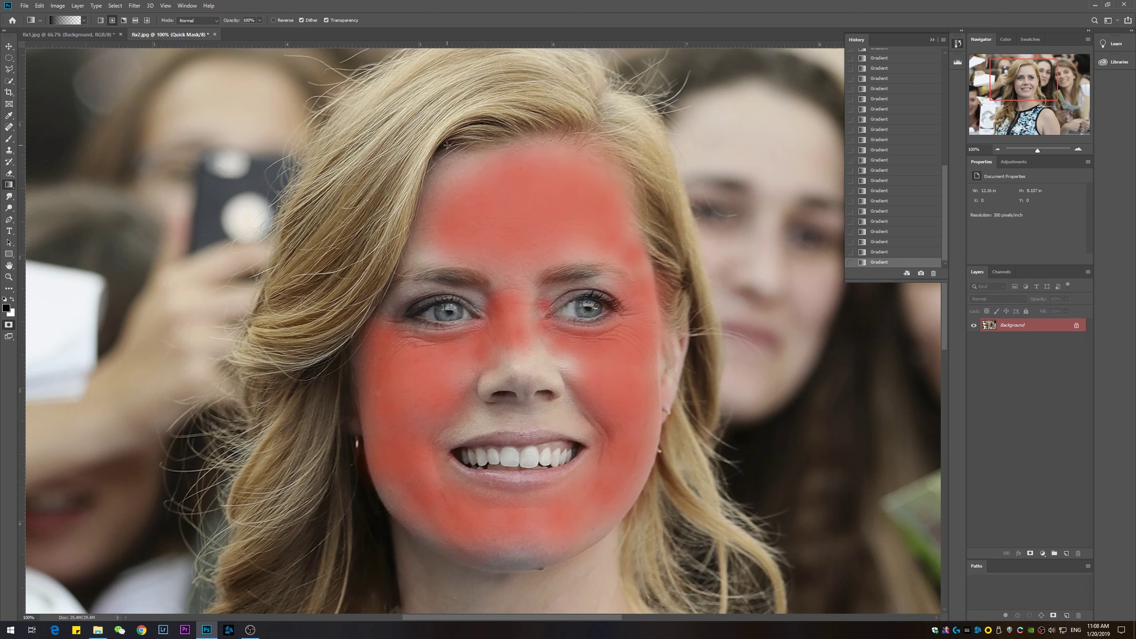
pyautogui.moveTo(450, 173); pyautogui.dragTo(451, 199)
pyautogui.moveTo(409, 258); pyautogui.dragTo(409, 258)
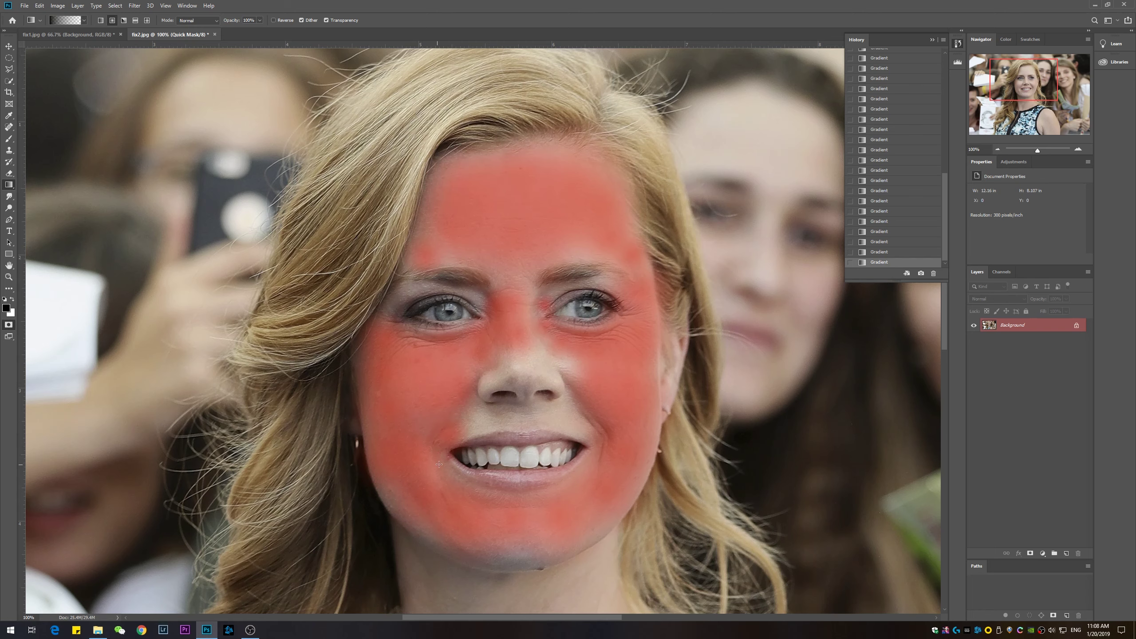
# Add small gradients to the mask over the upper lip, nose and lower chin, undoing and redoing the nose tip.
pyautogui.moveTo(461, 413); pyautogui.dragTo(570, 389)
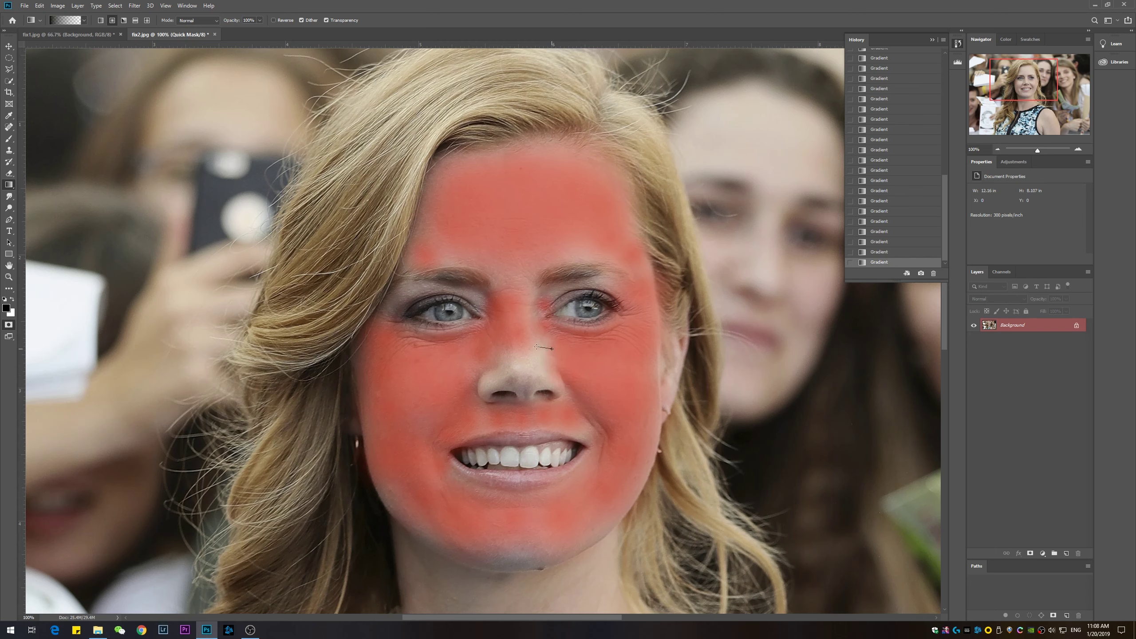
pyautogui.moveTo(523, 291); pyautogui.dragTo(521, 311)
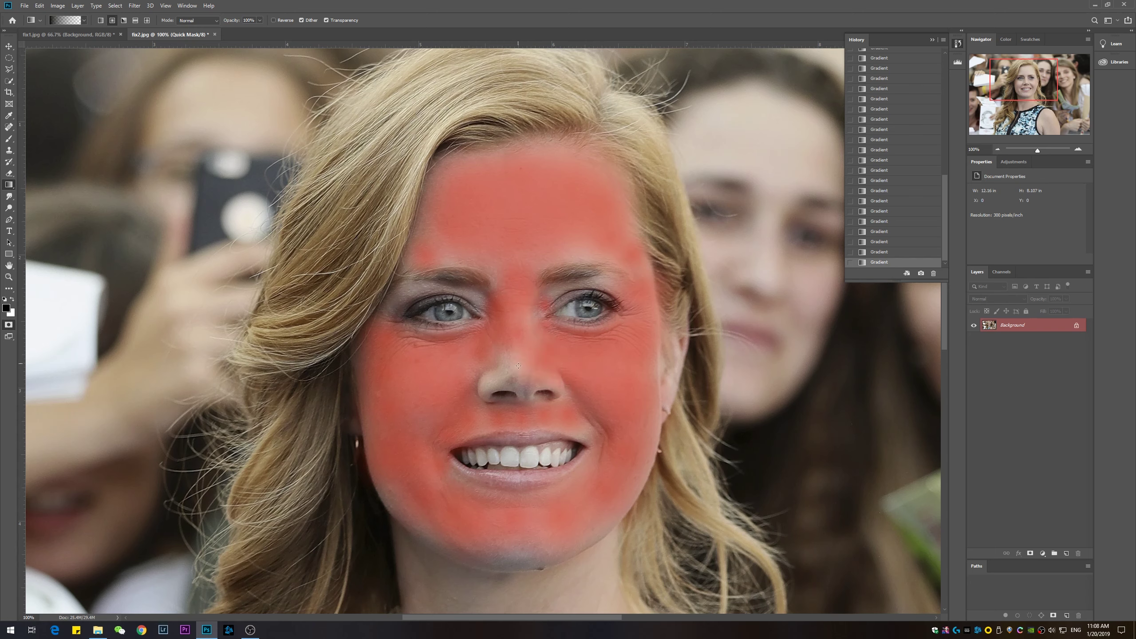
pyautogui.hotkey('ctrl', 'z')
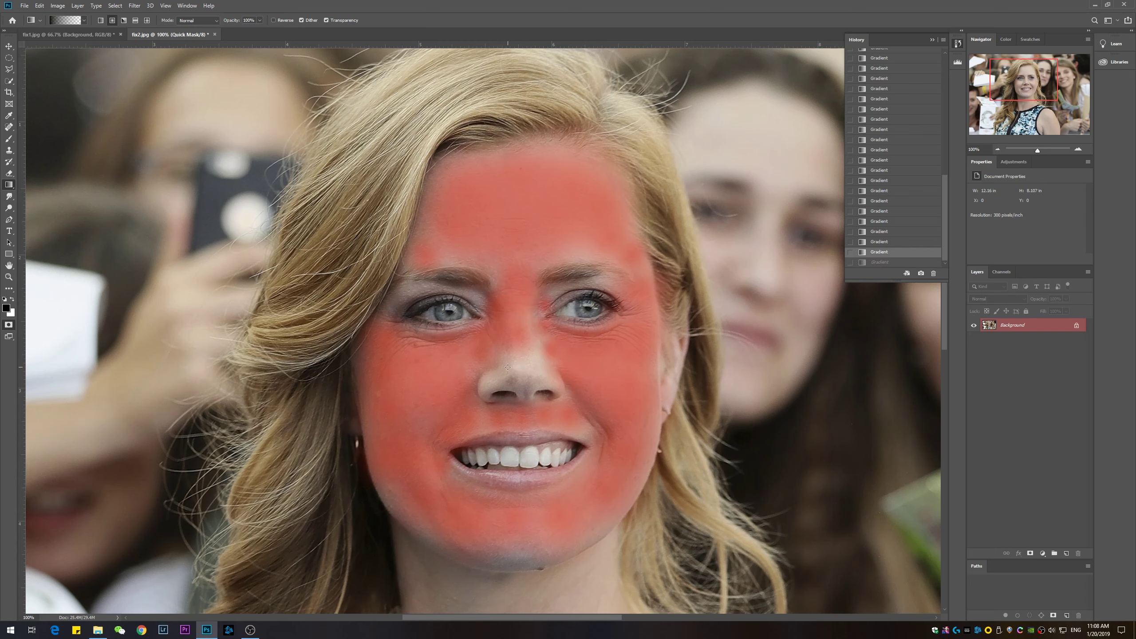
pyautogui.moveTo(536, 358); pyautogui.dragTo(514, 378)
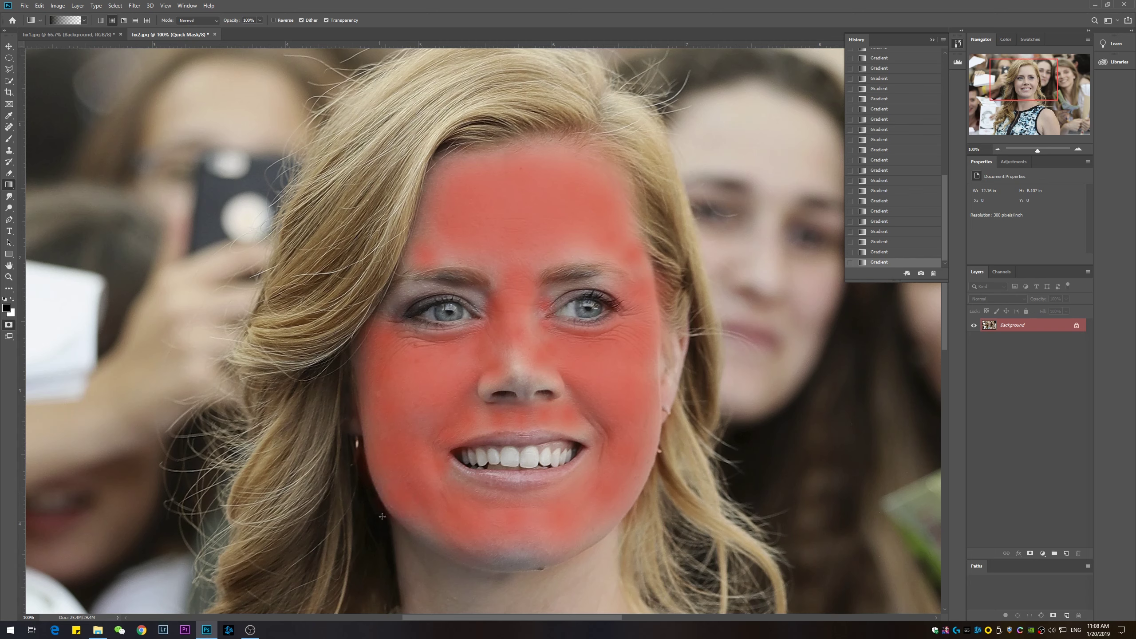
pyautogui.moveTo(512, 537); pyautogui.dragTo(577, 515)
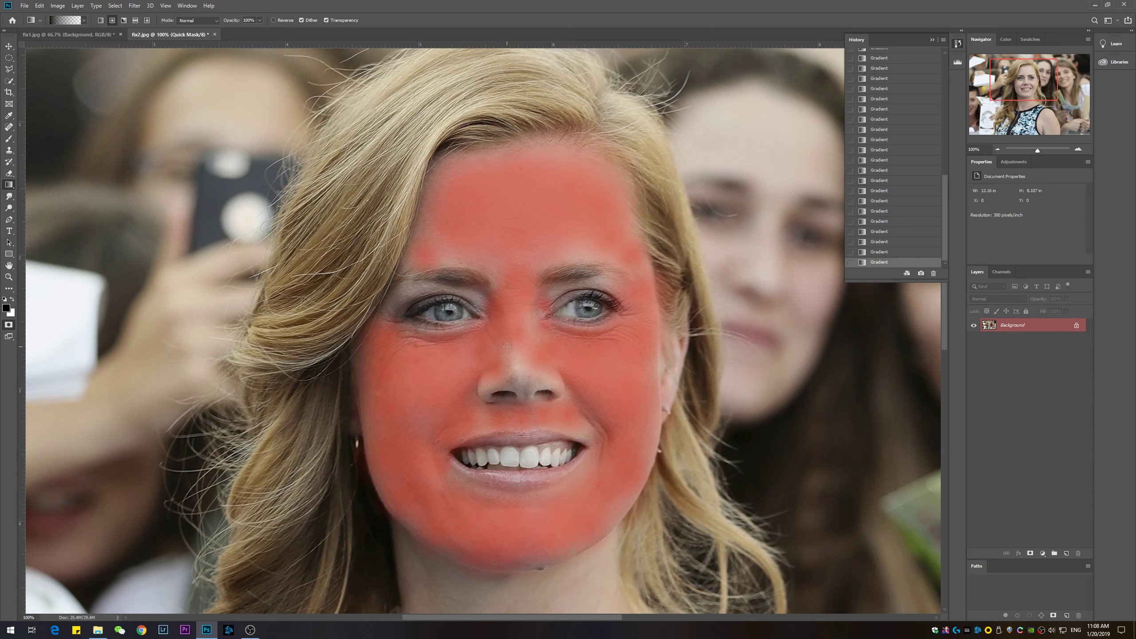
# Switch Quick Mask off and on and fill the remaining gaps around the nose and above the image-left eyebrow.
pyautogui.press('q')
pyautogui.press('q')
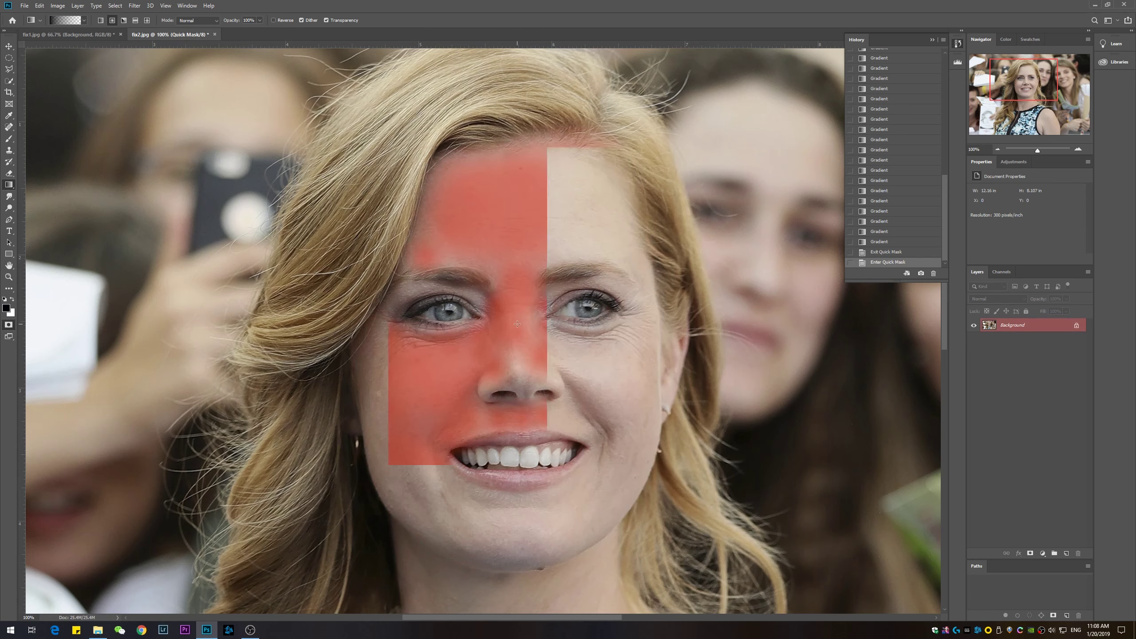
pyautogui.moveTo(517, 324); pyautogui.dragTo(536, 315)
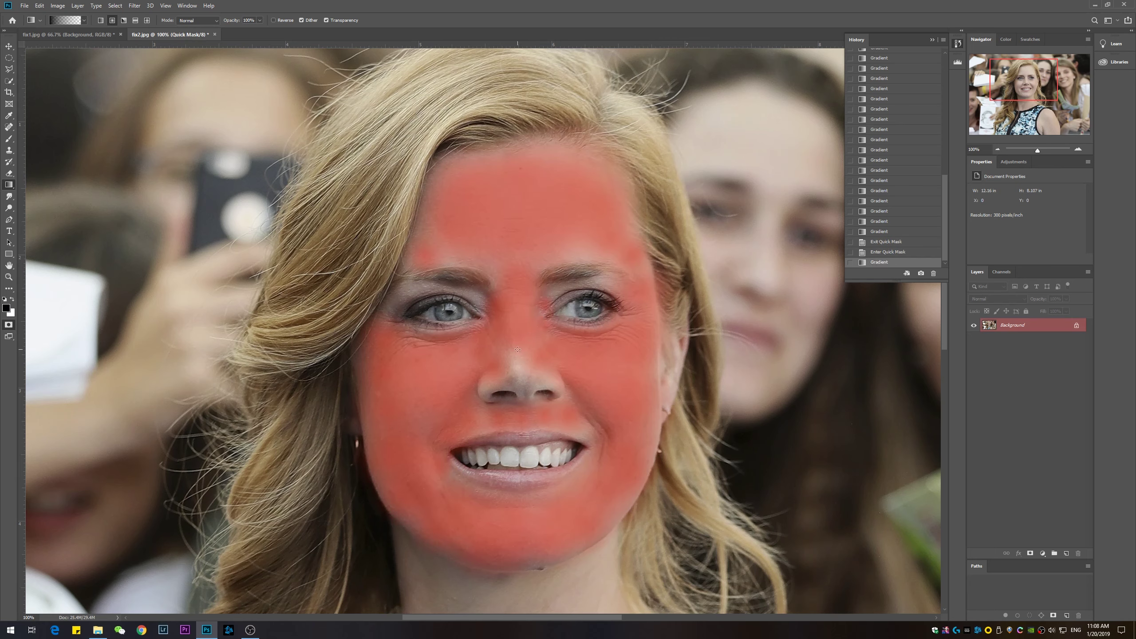
pyautogui.click(11, 327)
pyautogui.press('q')
pyautogui.moveTo(513, 366); pyautogui.dragTo(513, 358)
pyautogui.moveTo(450, 252); pyautogui.dragTo(450, 280)
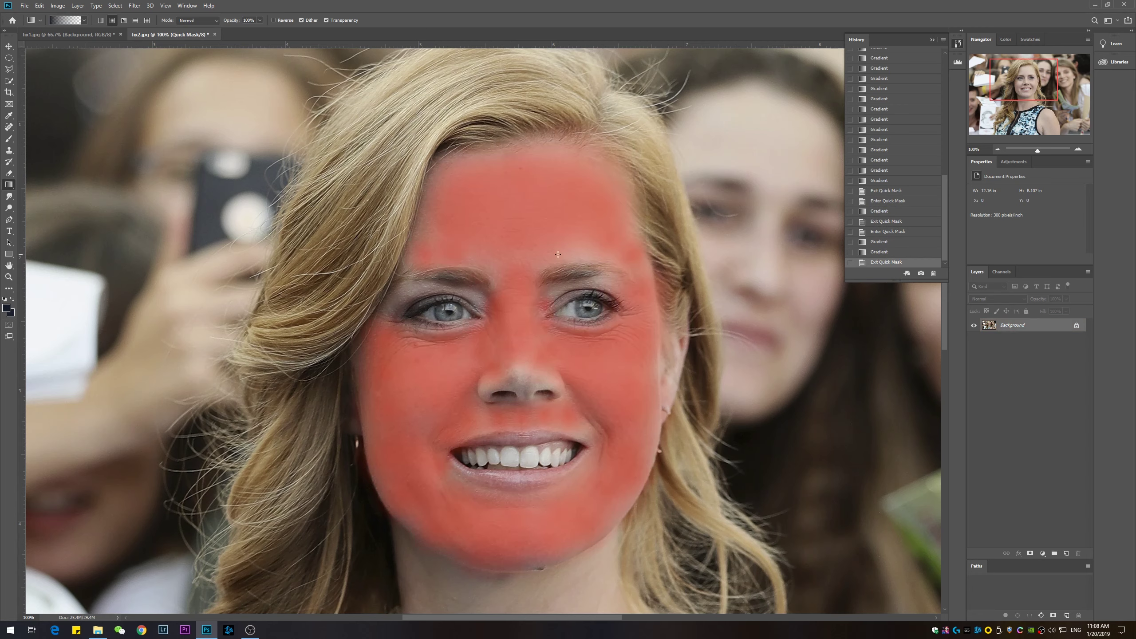
# Toggle Quick Mask repeatedly to compare the selection outline with the red face mask, ending in Quick Mask mode.
pyautogui.press('q')
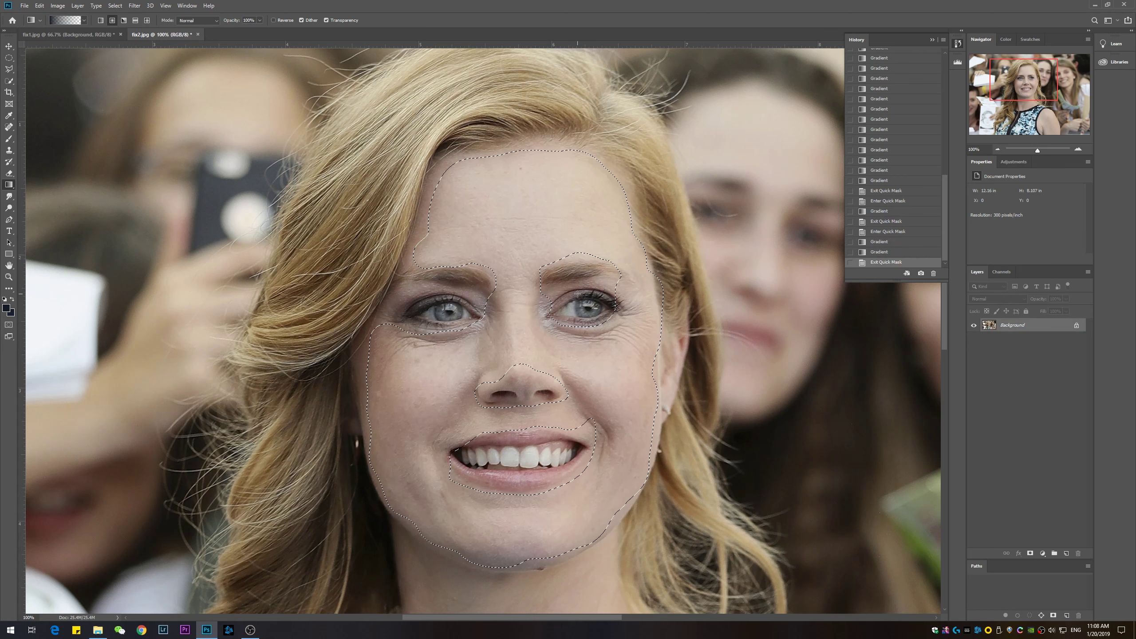
pyautogui.press('q')
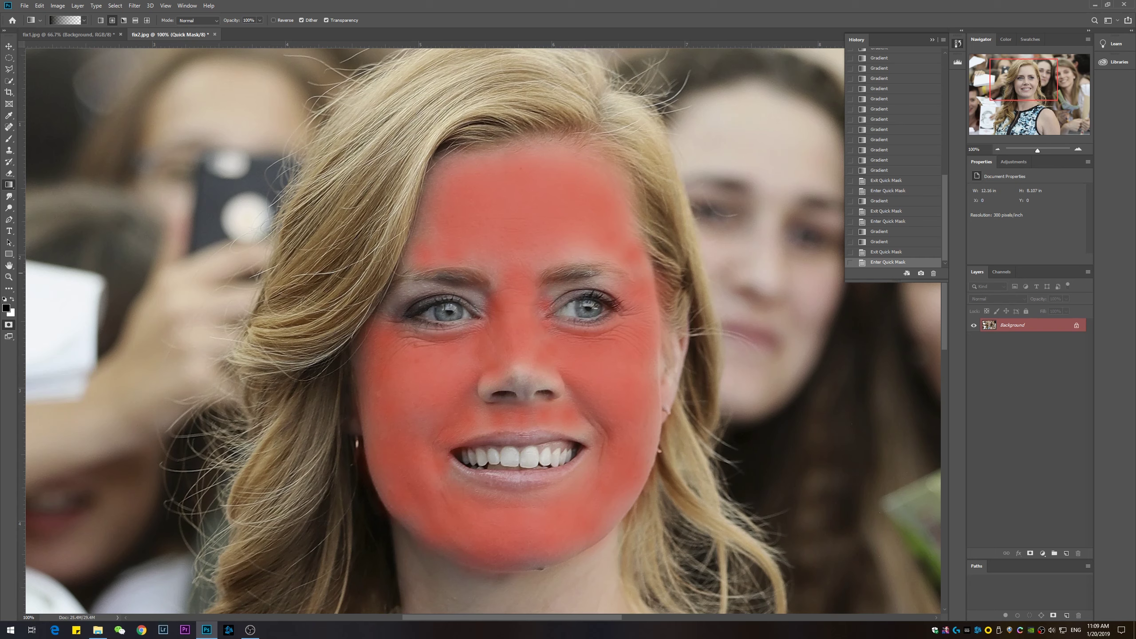
pyautogui.press('q')
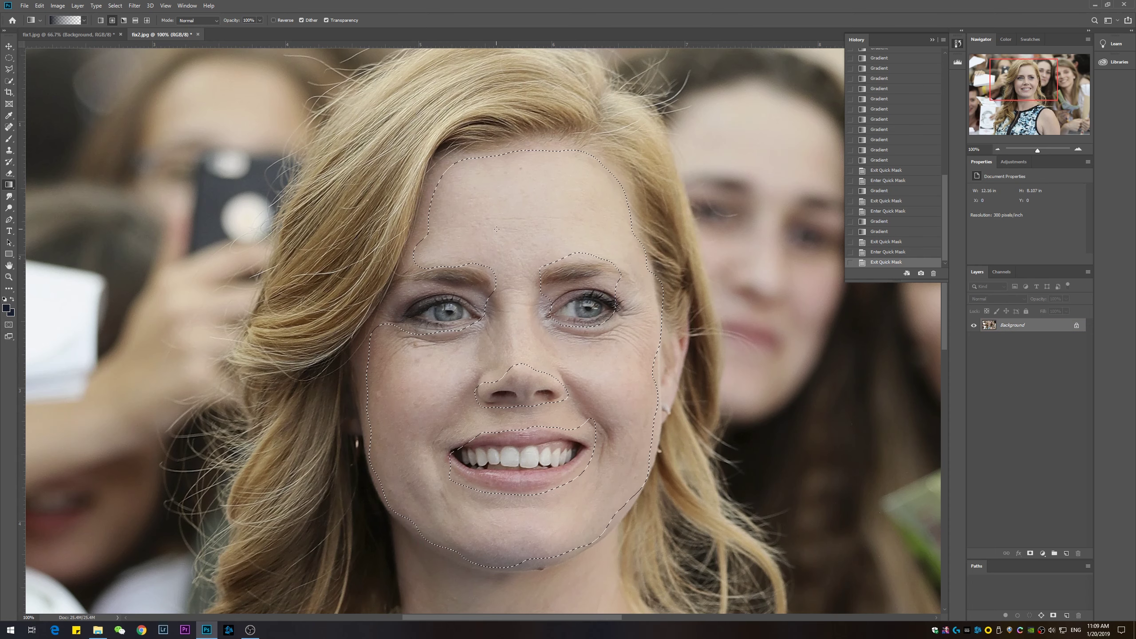
pyautogui.press('q')
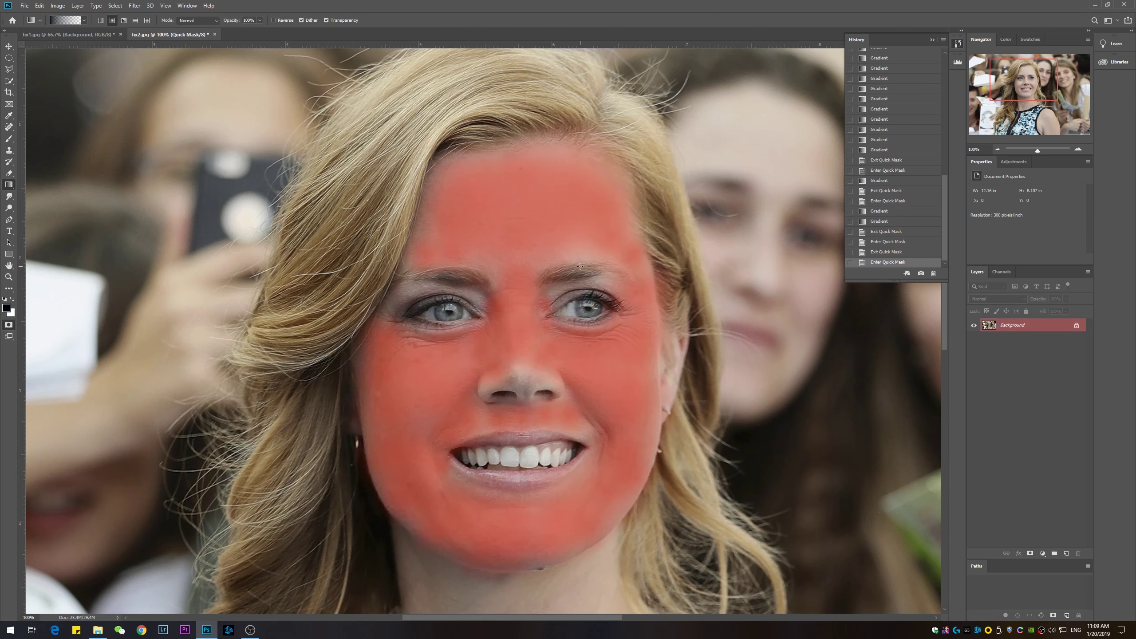
pyautogui.press('q')
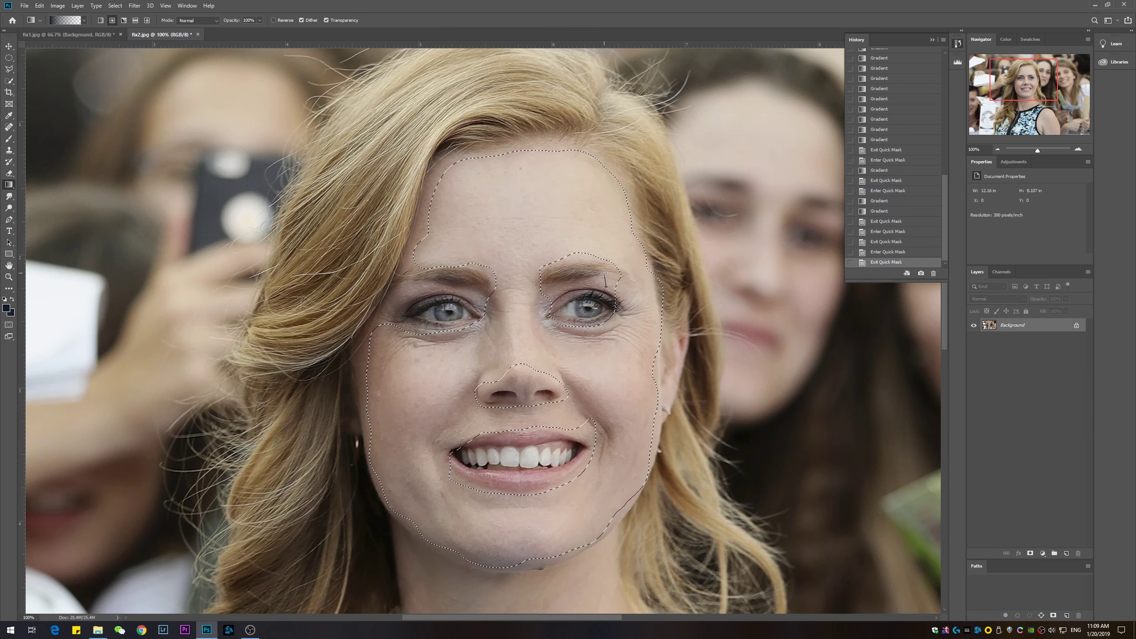
pyautogui.press('q')
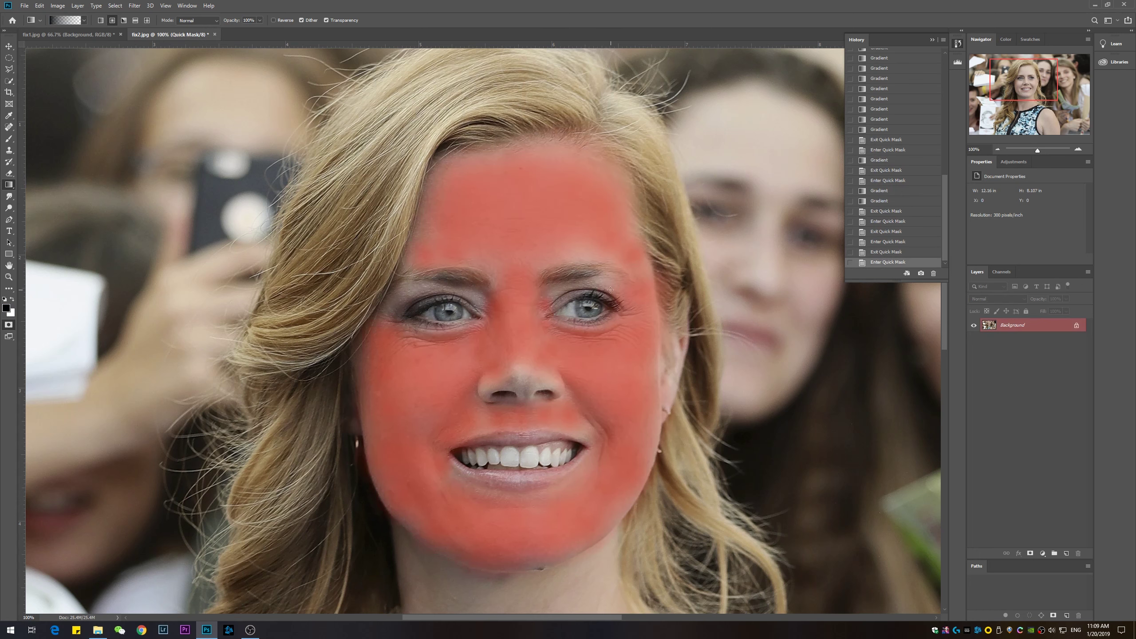
# Add small gradients to the mask around the image-right eyelid and exit Quick Mask mode.
pyautogui.moveTo(604, 285); pyautogui.dragTo(550, 294)
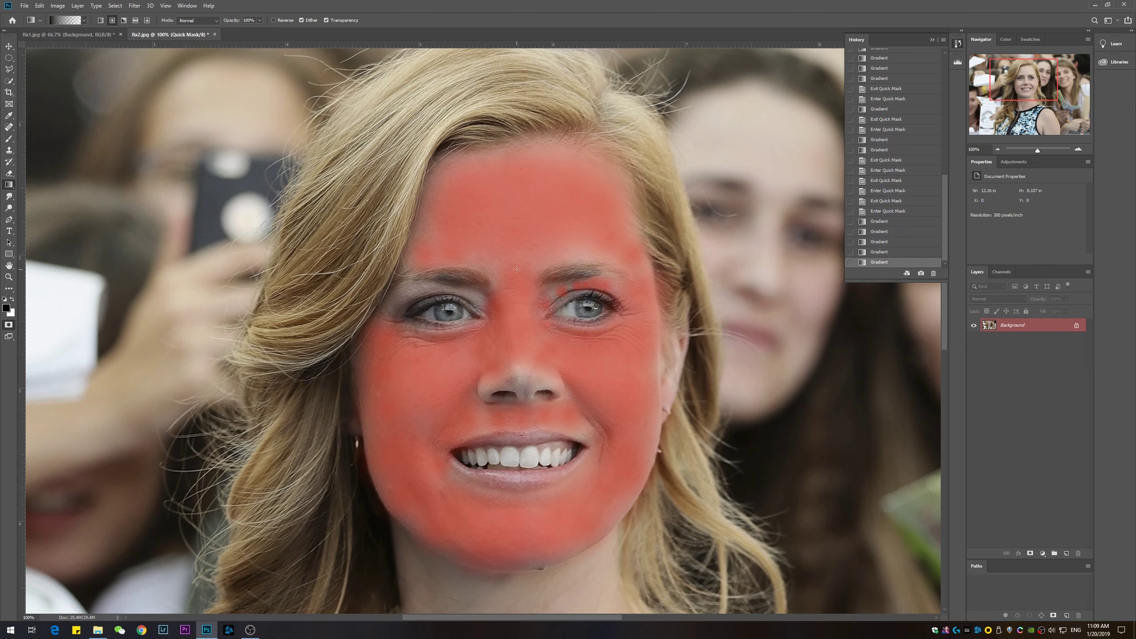
pyautogui.press('q')
# Switch between fix1.jpg and fix2.jpg to view both portraits, ending on fix2.jpg.
pyautogui.click(67, 34)
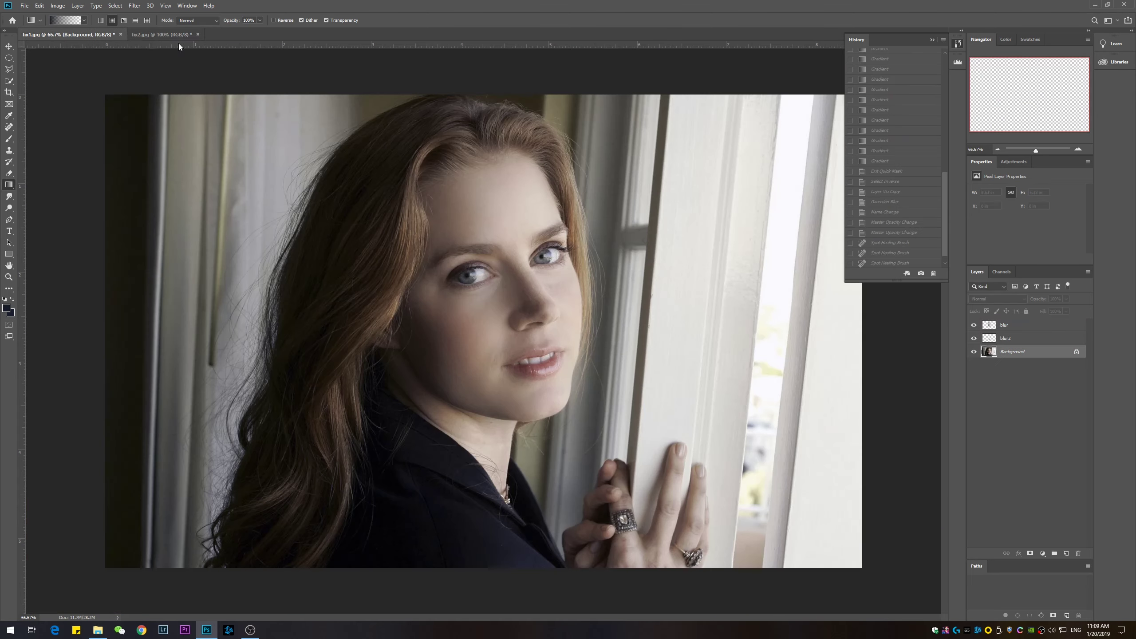
pyautogui.click(170, 34)
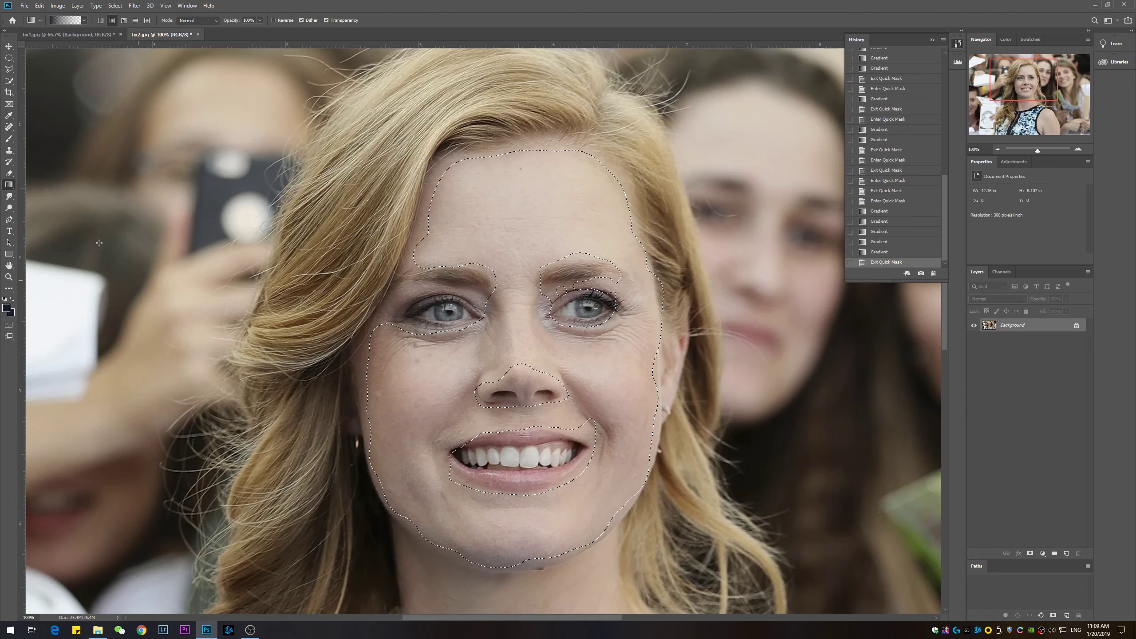
pyautogui.click(103, 34)
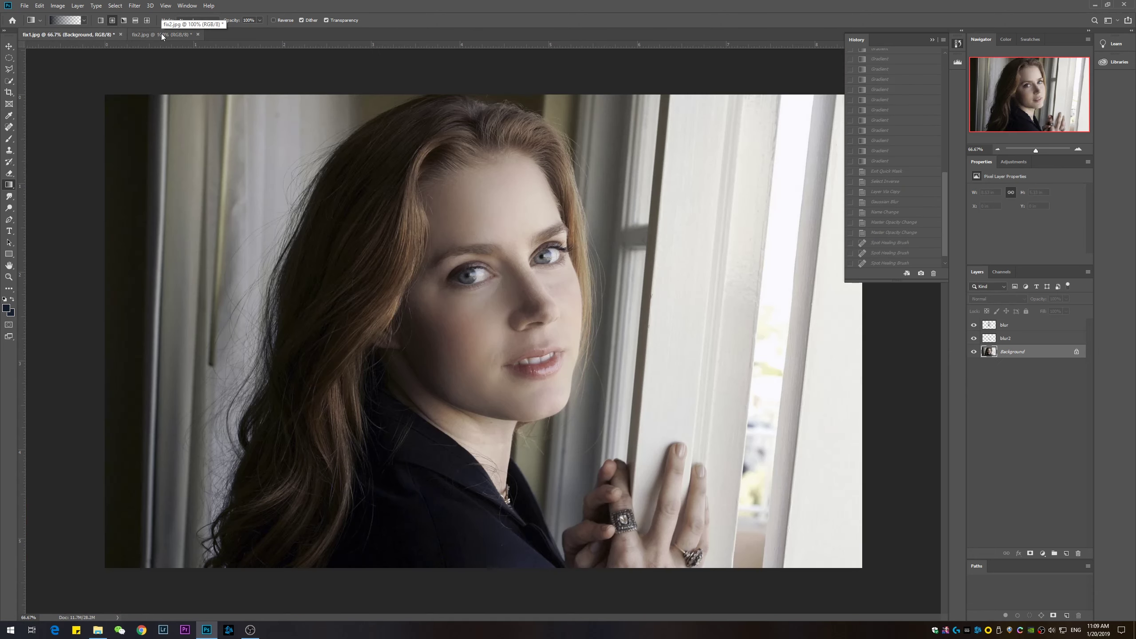
pyautogui.click(161, 34)
# Re-enter Quick Mask, correct the mask over the image-right eyelid, and exit to load the face selection.
pyautogui.press('q')
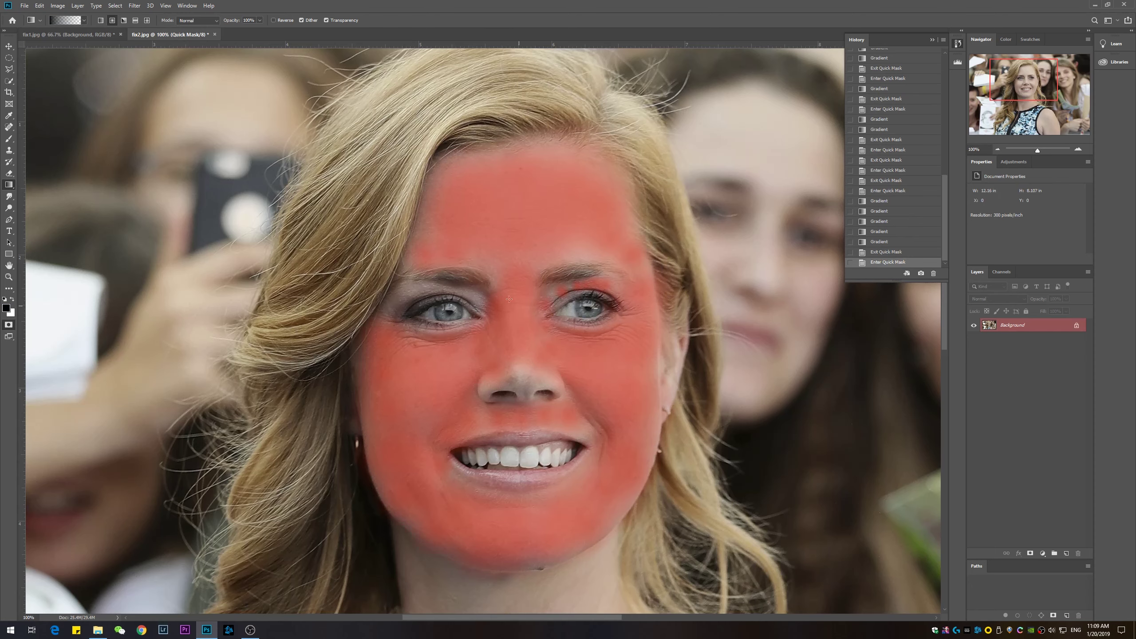
pyautogui.moveTo(550, 292); pyautogui.dragTo(563, 291)
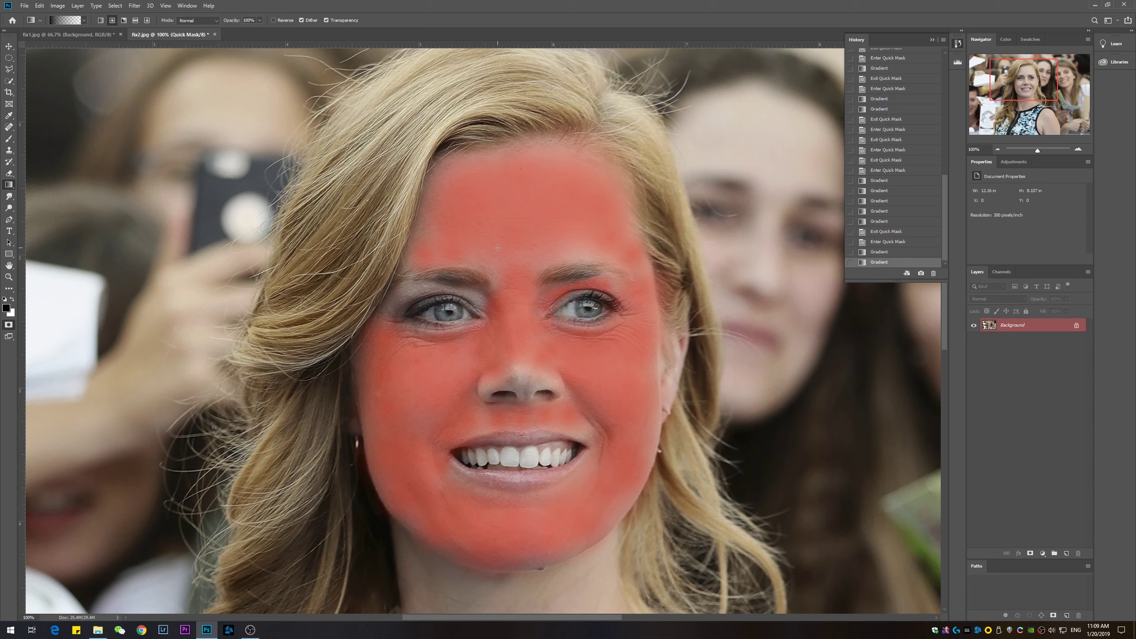
pyautogui.press('q')
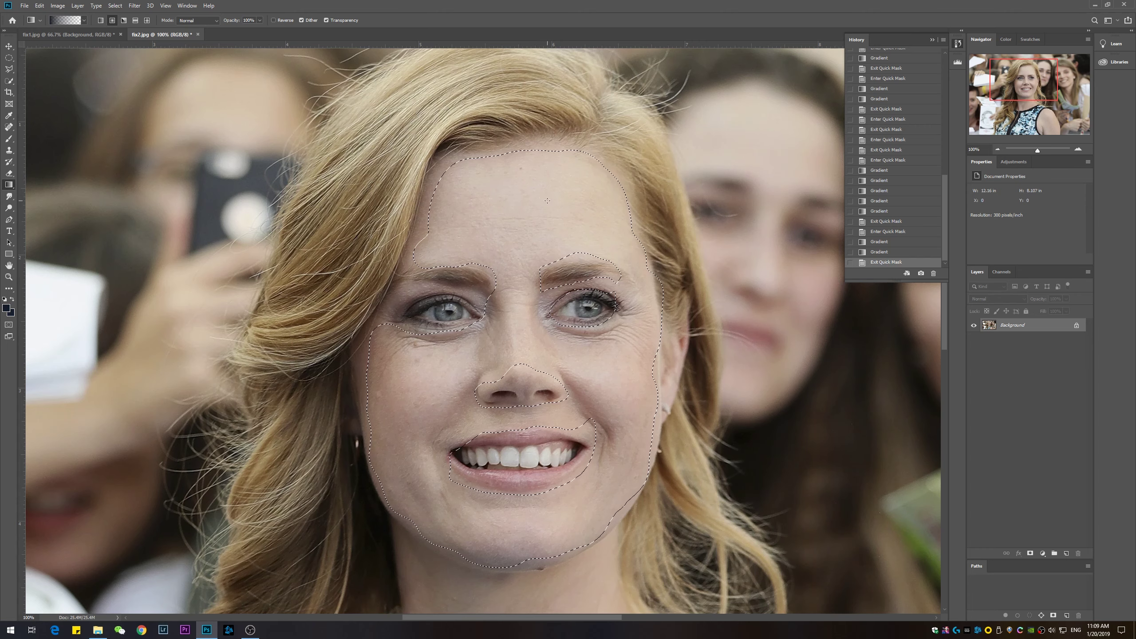
# Check the face mask in Quick Mask and invert the selection back and forth, ending with the facial skin selected.
pyautogui.press('q')
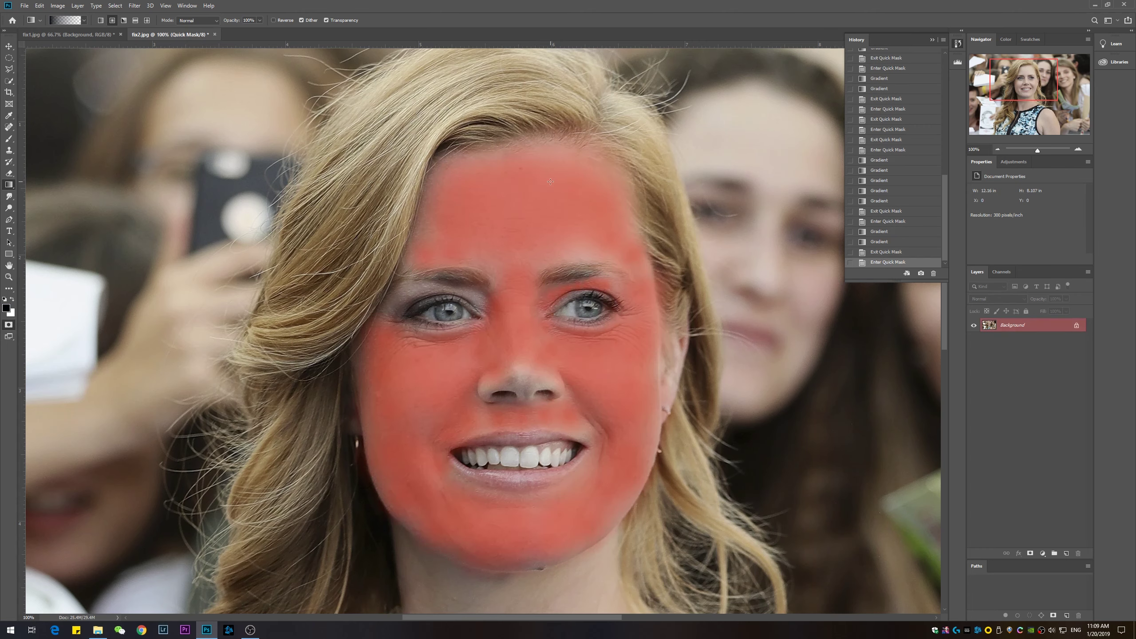
pyautogui.press('q')
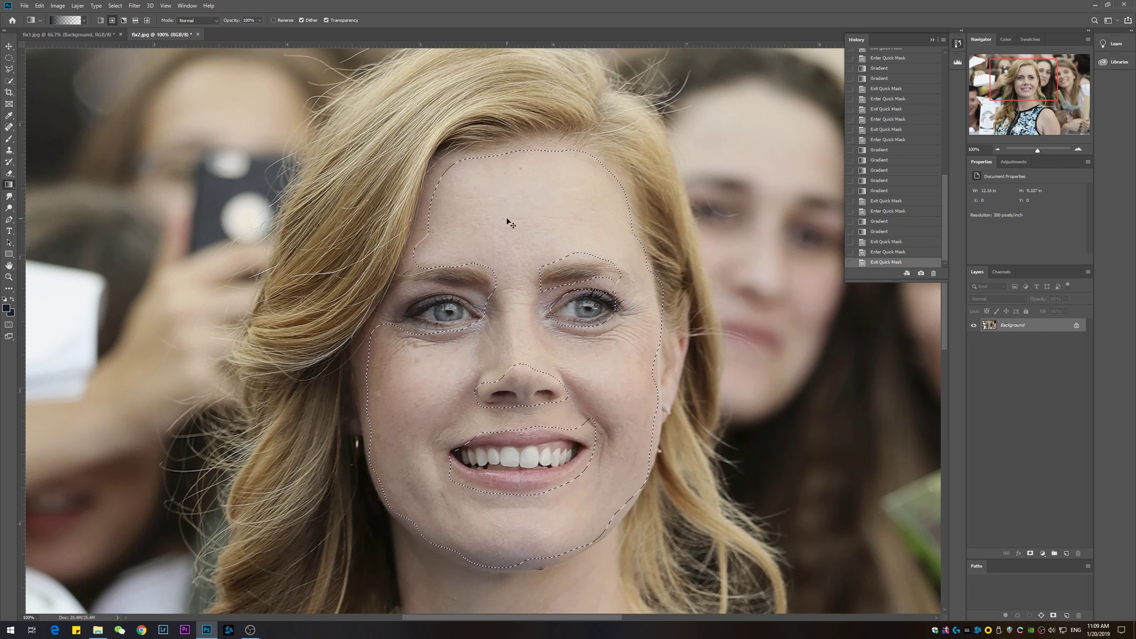
pyautogui.hotkey('ctrl', 'shift', 'i')
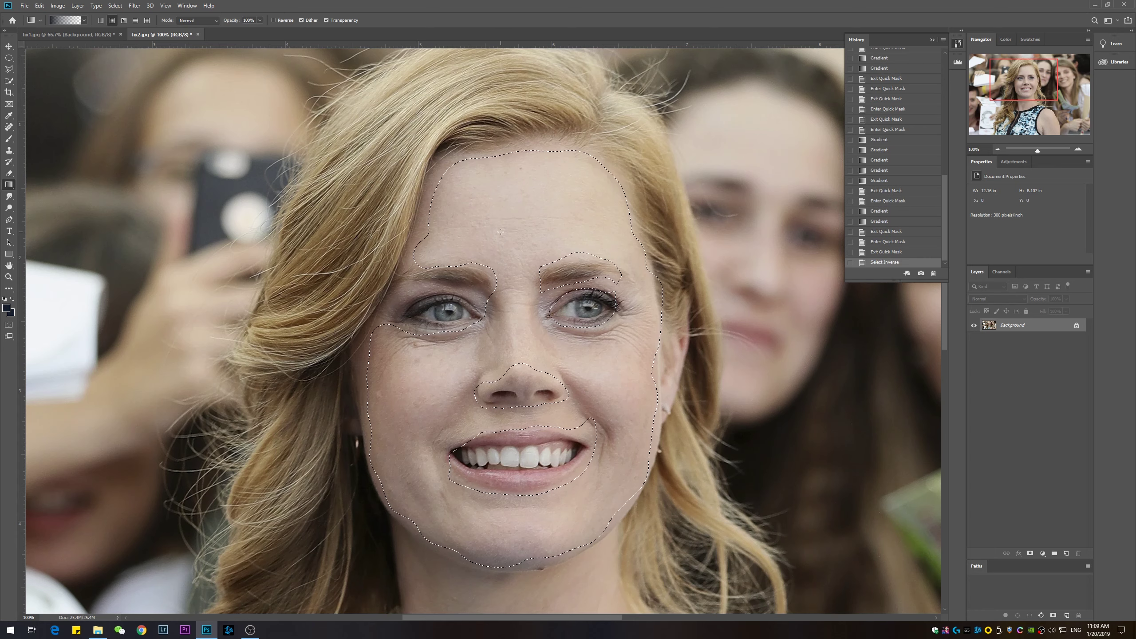
pyautogui.hotkey('ctrl', '-')
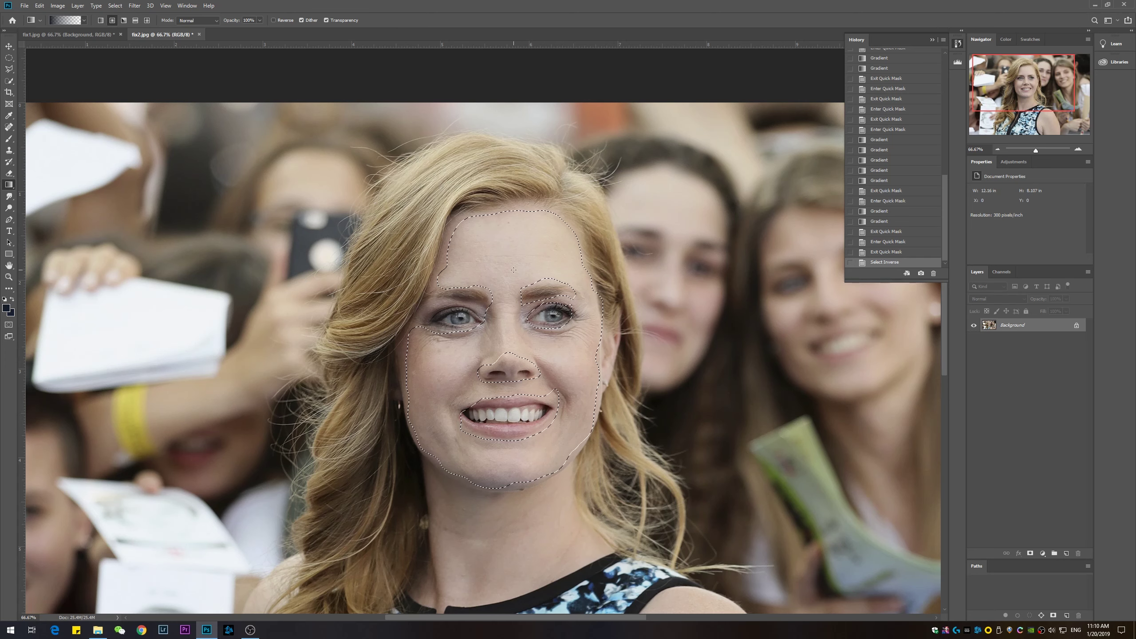
pyautogui.hotkey('ctrl', 'shift', 'i')
pyautogui.hotkey('ctrl', 'shift', 'i')
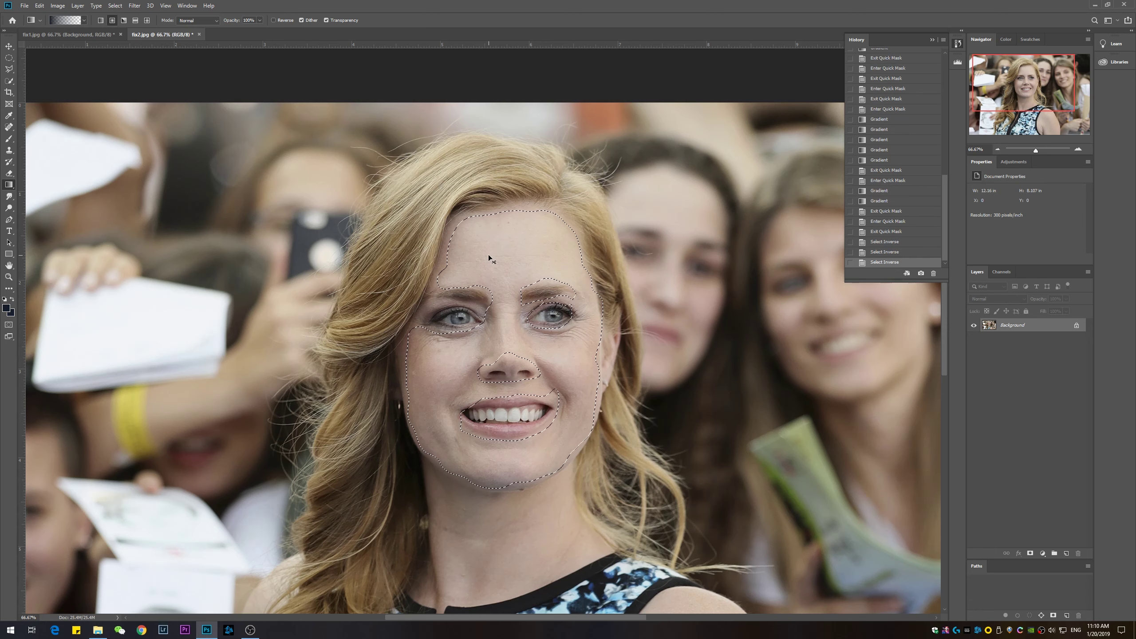
pyautogui.hotkey('ctrl', 'shift', 'i')
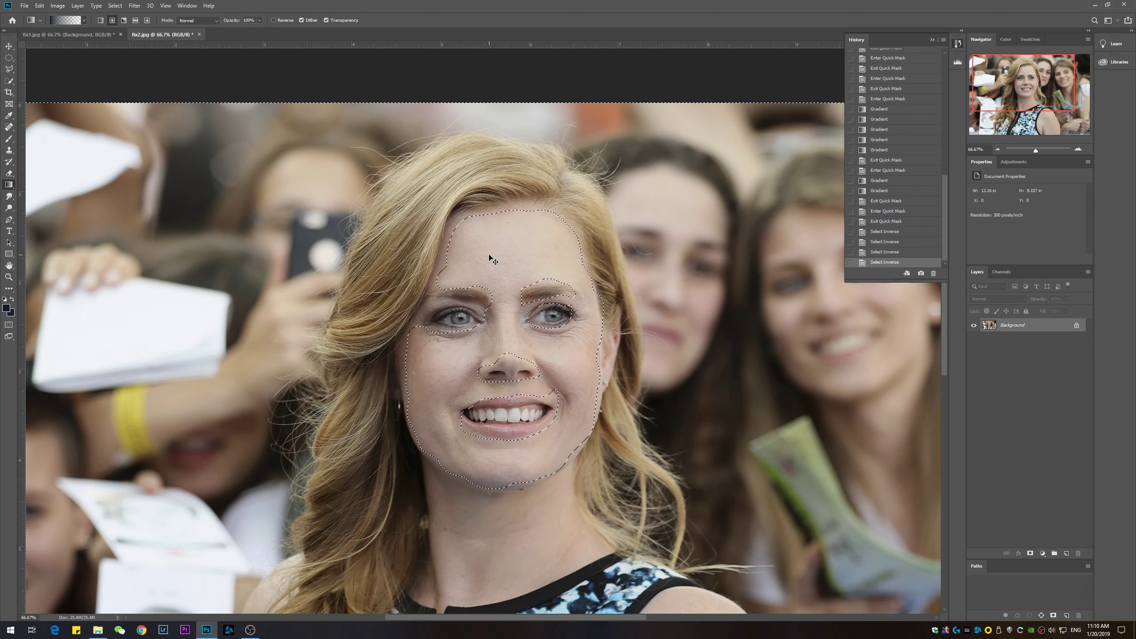
pyautogui.hotkey('ctrl', 'shift', 'i')
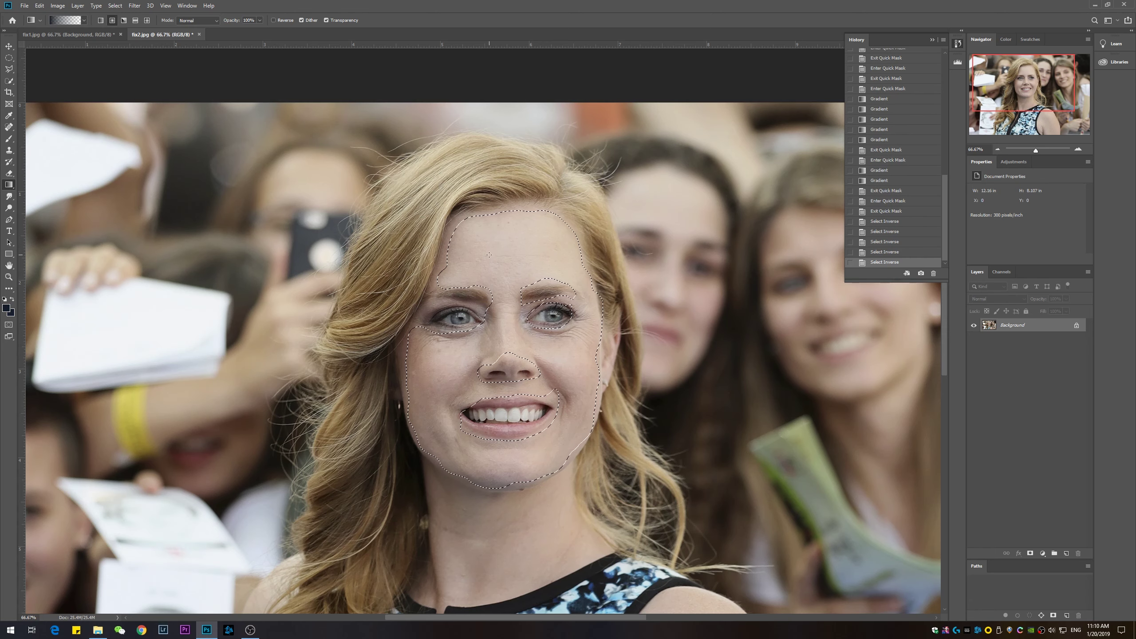
pyautogui.press('q')
pyautogui.press('q')
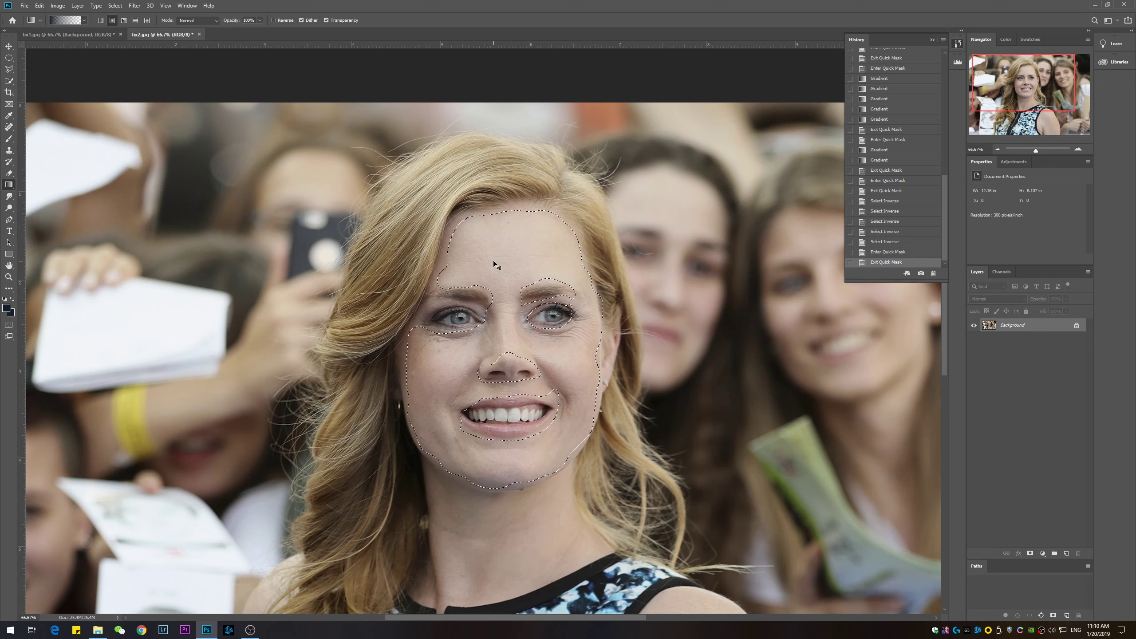
# Copy the selected facial skin onto a new layer and inspect it alone by hiding and restoring the Background layer.
pyautogui.hotkey('ctrl', 'j')
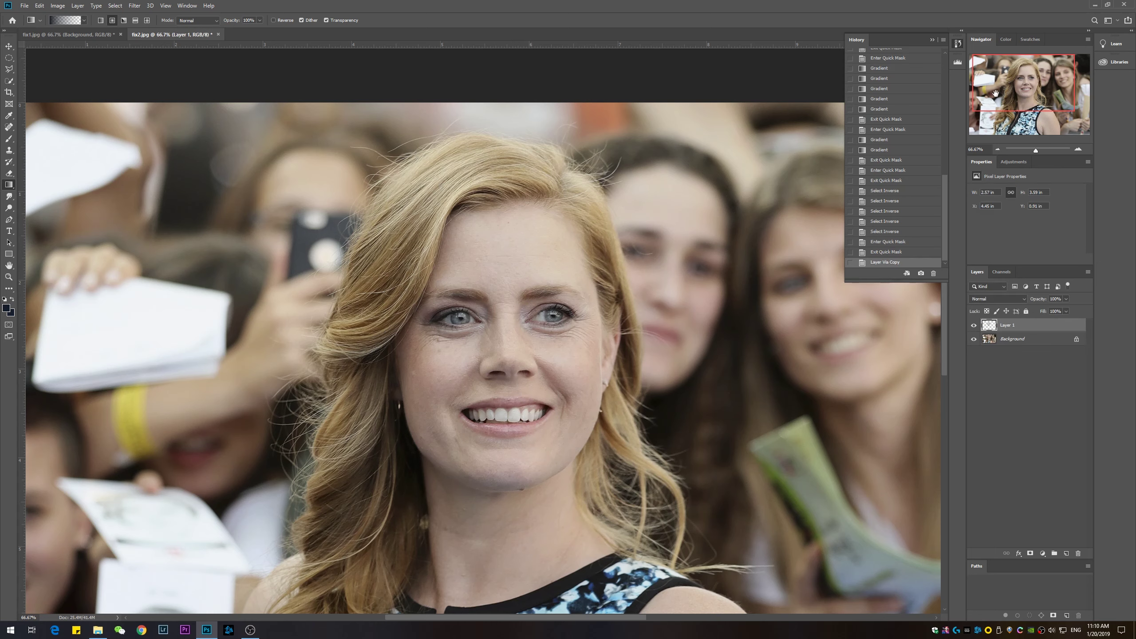
pyautogui.click(974, 340)
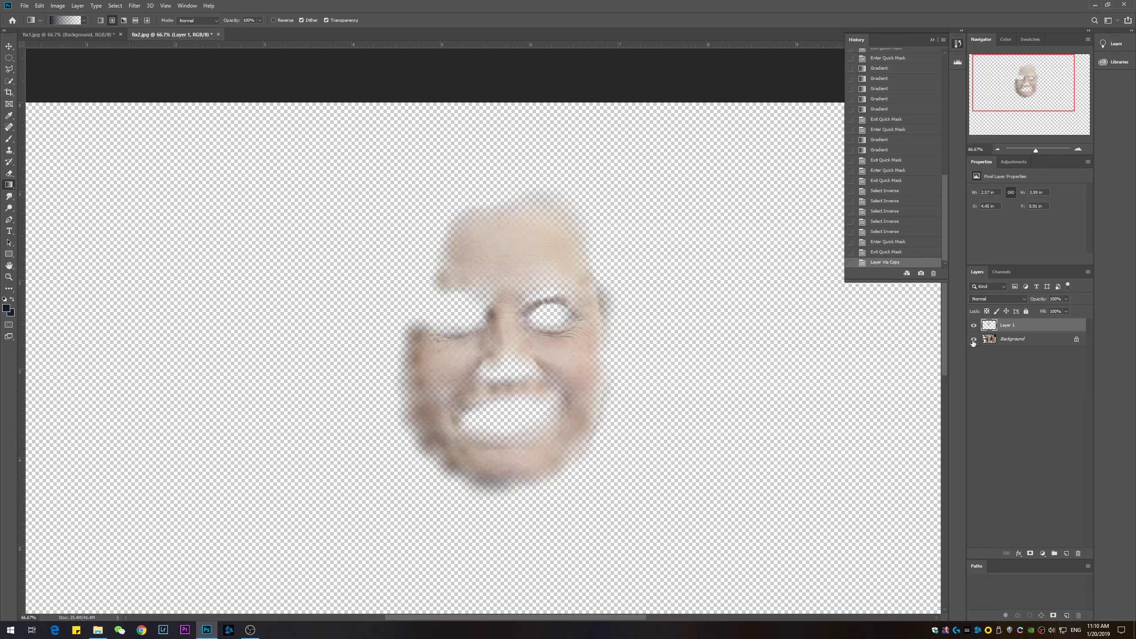
pyautogui.click(974, 339)
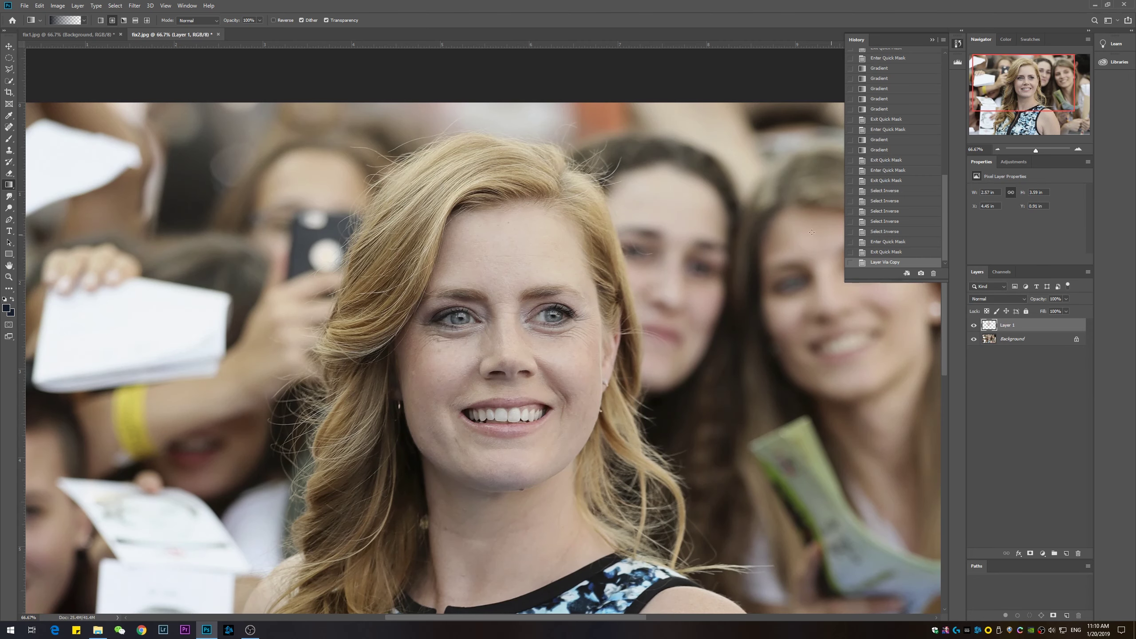
# Start a Gaussian Blur on Layer 1 and try stronger and weaker radii, settling on 15.3 pixels.
pyautogui.click(134, 6)
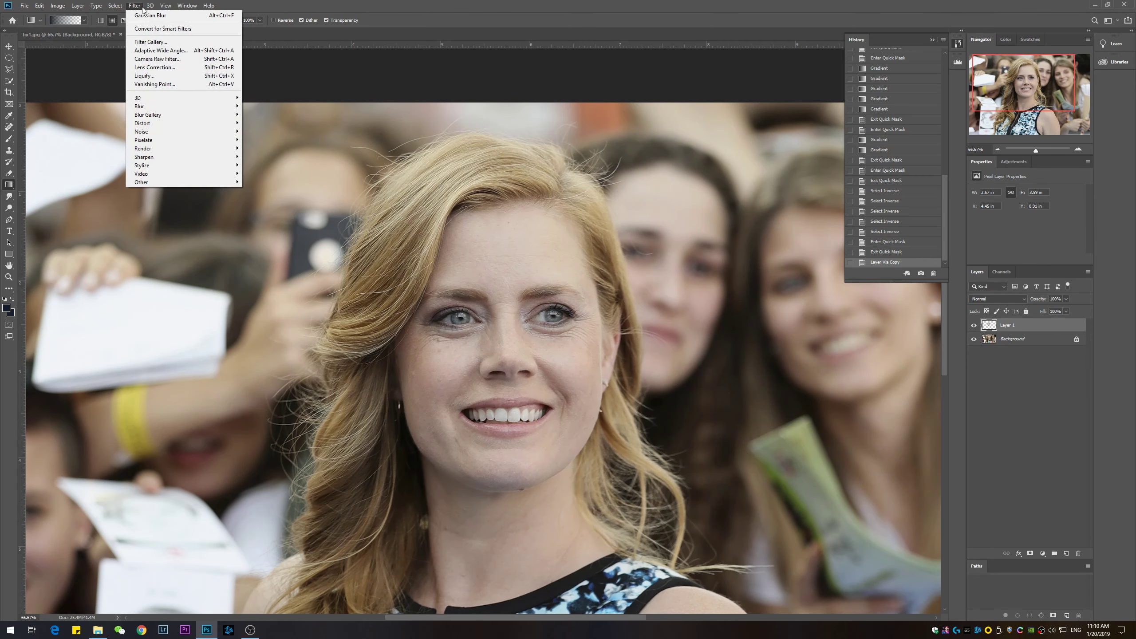
pyautogui.moveTo(150, 6)
pyautogui.moveTo(215, 106)
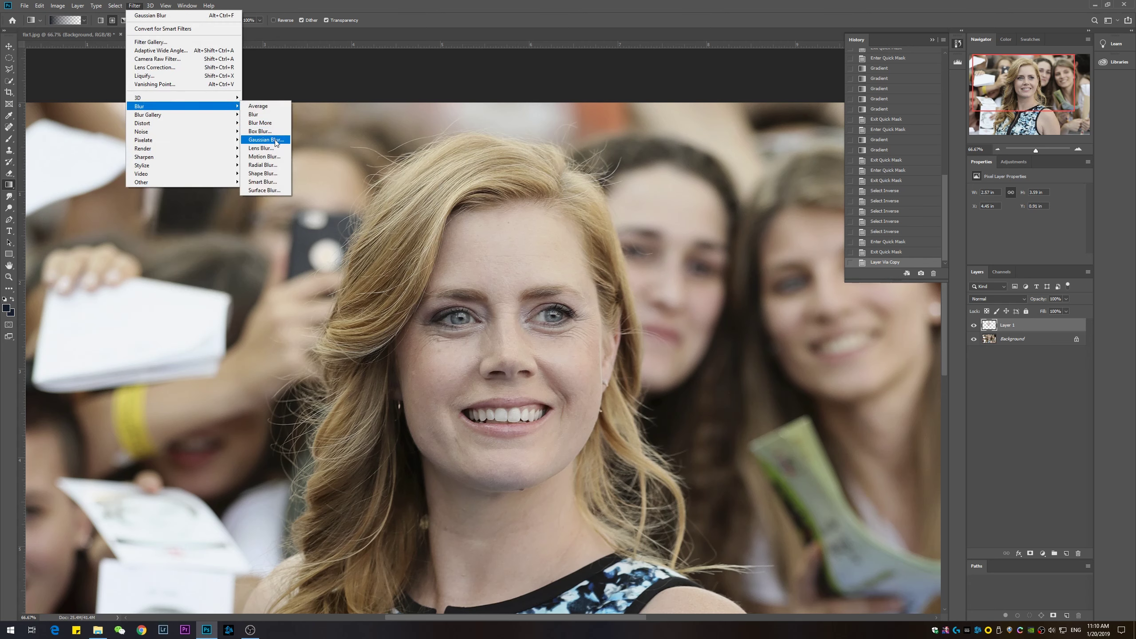
pyautogui.click(266, 140)
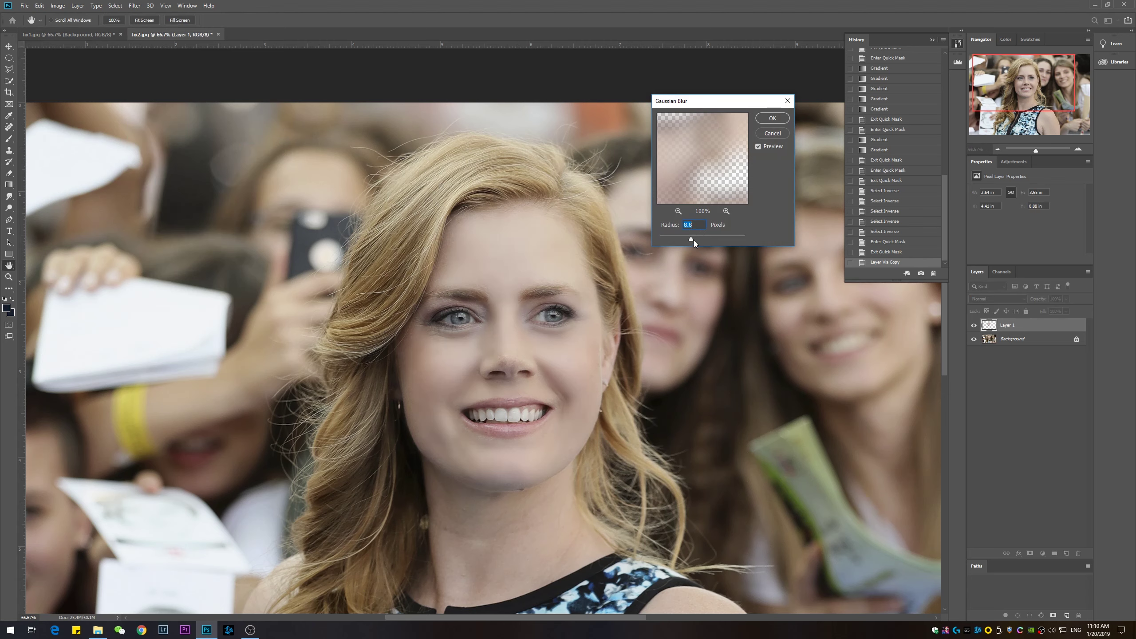
pyautogui.moveTo(695, 240)
pyautogui.mouseDown()
pyautogui.moveTo(687, 238)
pyautogui.moveTo(701, 238)
pyautogui.mouseUp()
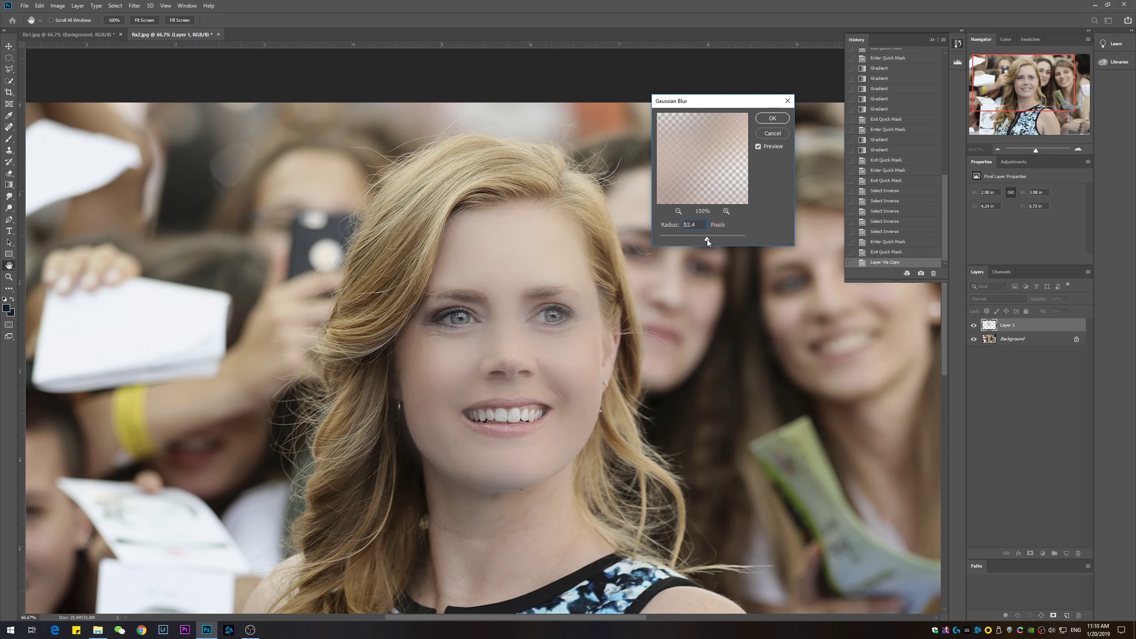
pyautogui.click(707, 240)
pyautogui.moveTo(705, 240); pyautogui.dragTo(690, 238)
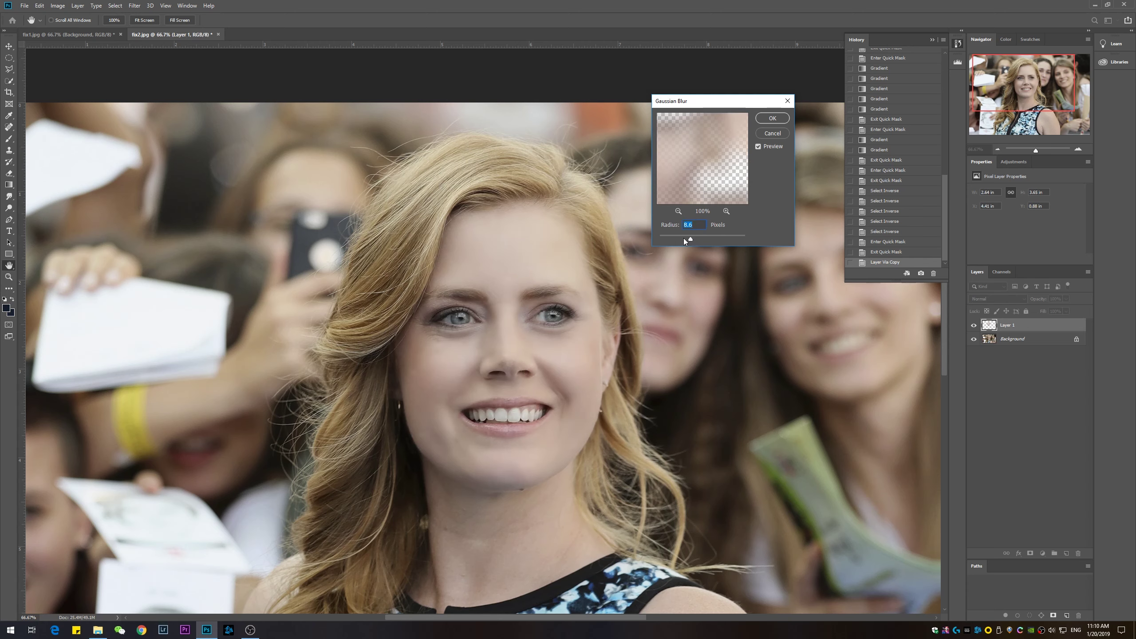
pyautogui.moveTo(685, 239); pyautogui.dragTo(696, 238)
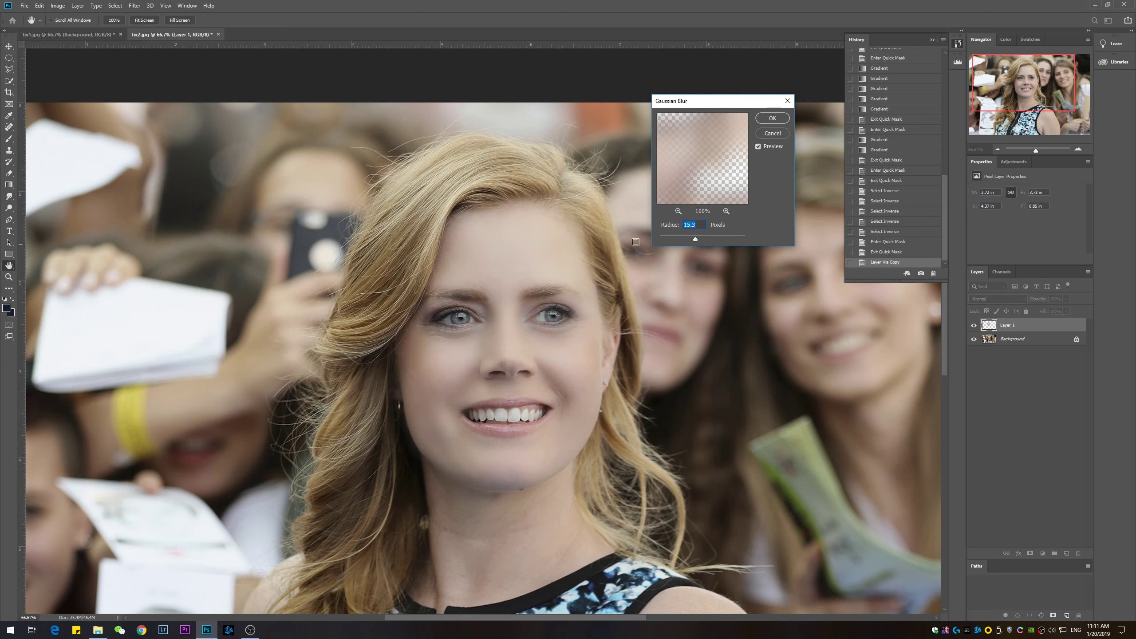
# Compare the face with the blur preview off and on, and apply the Gaussian Blur.
pyautogui.click(699, 225)
pyautogui.doubleClick(685, 225)
pyautogui.click(758, 146)
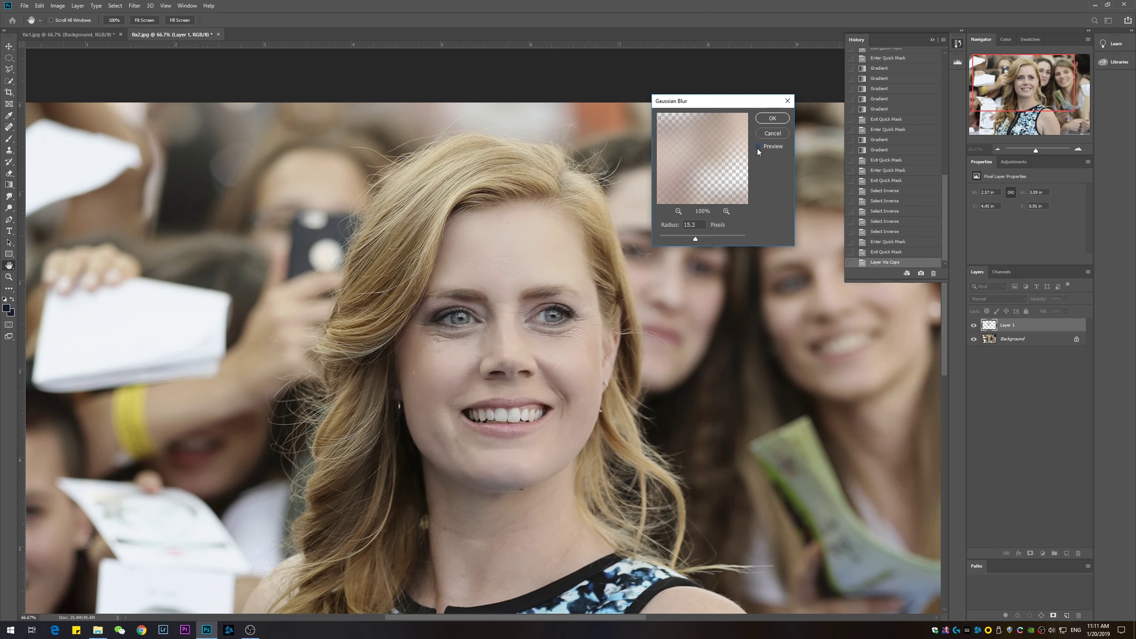
pyautogui.click(758, 147)
pyautogui.click(757, 146)
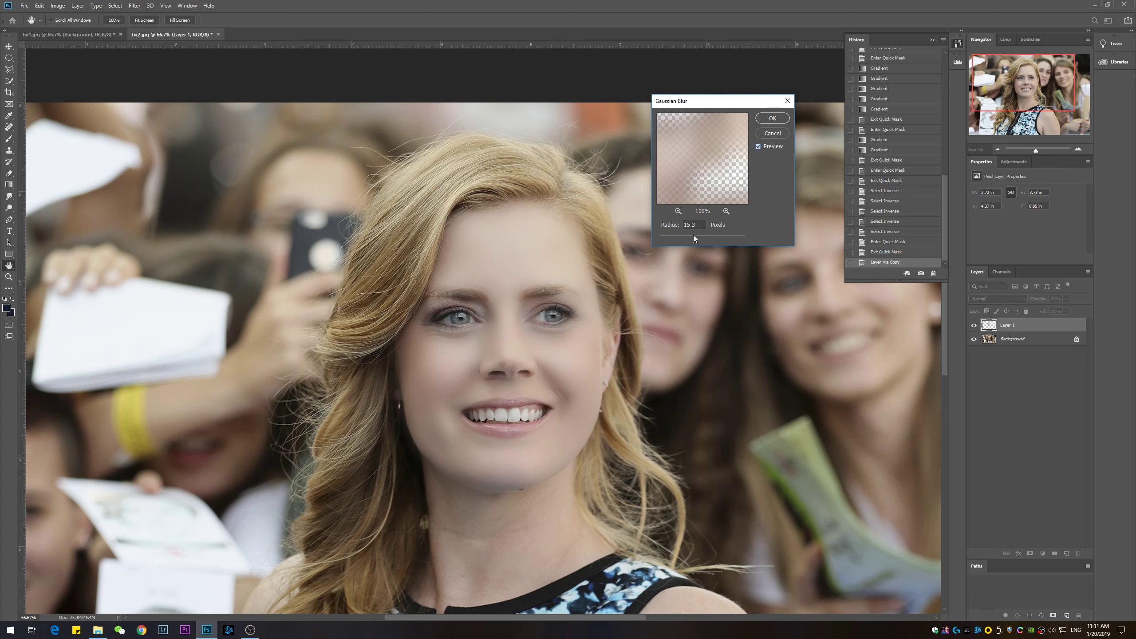
pyautogui.click(766, 121)
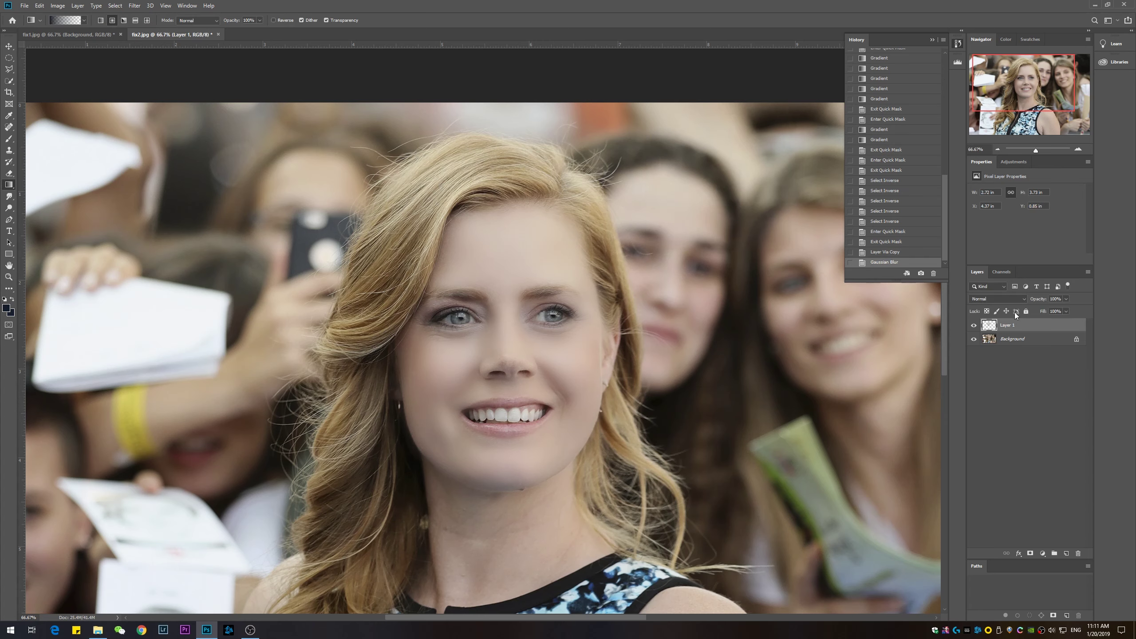
# Toggle the visibility of Background and Layer 1 to compare the blurred skin with the original, leaving both shown.
pyautogui.click(975, 340)
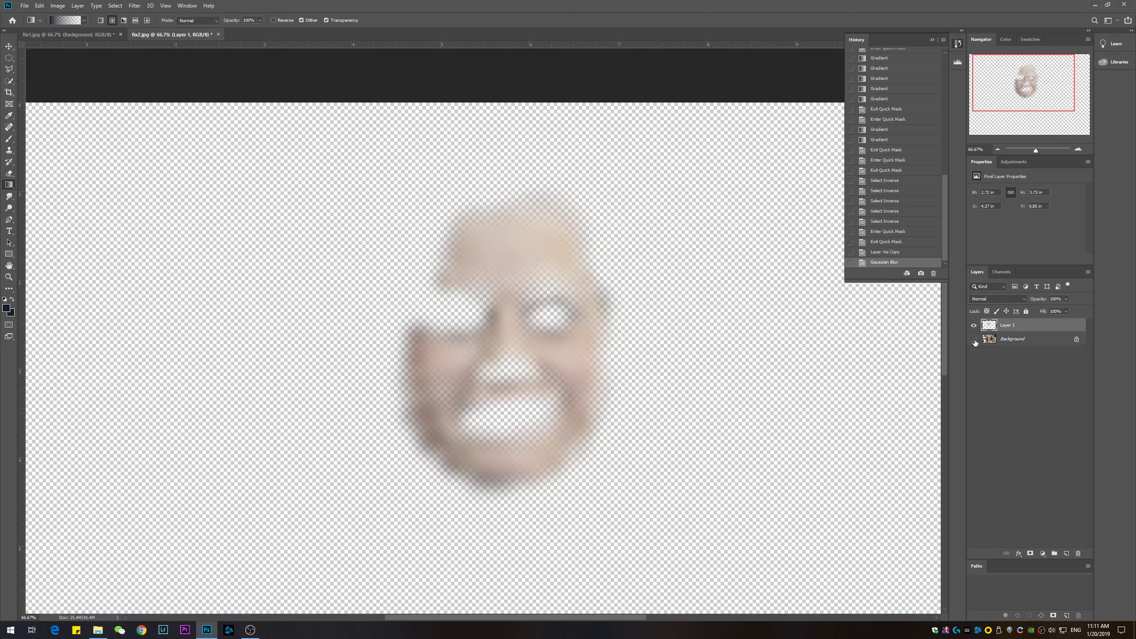
pyautogui.click(974, 340)
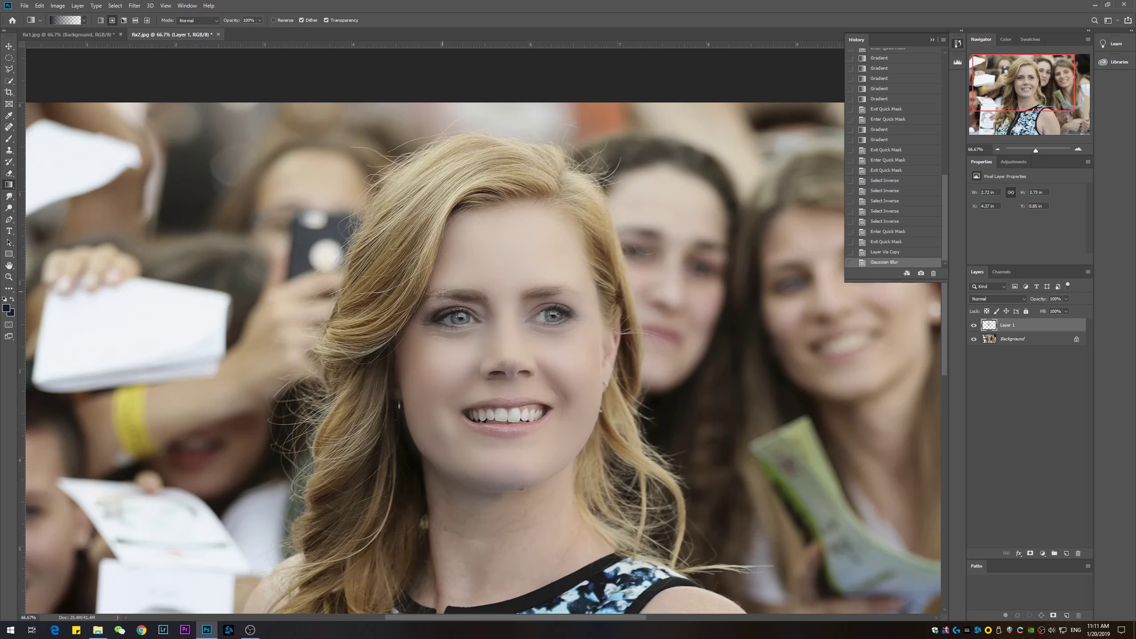
pyautogui.click(974, 326)
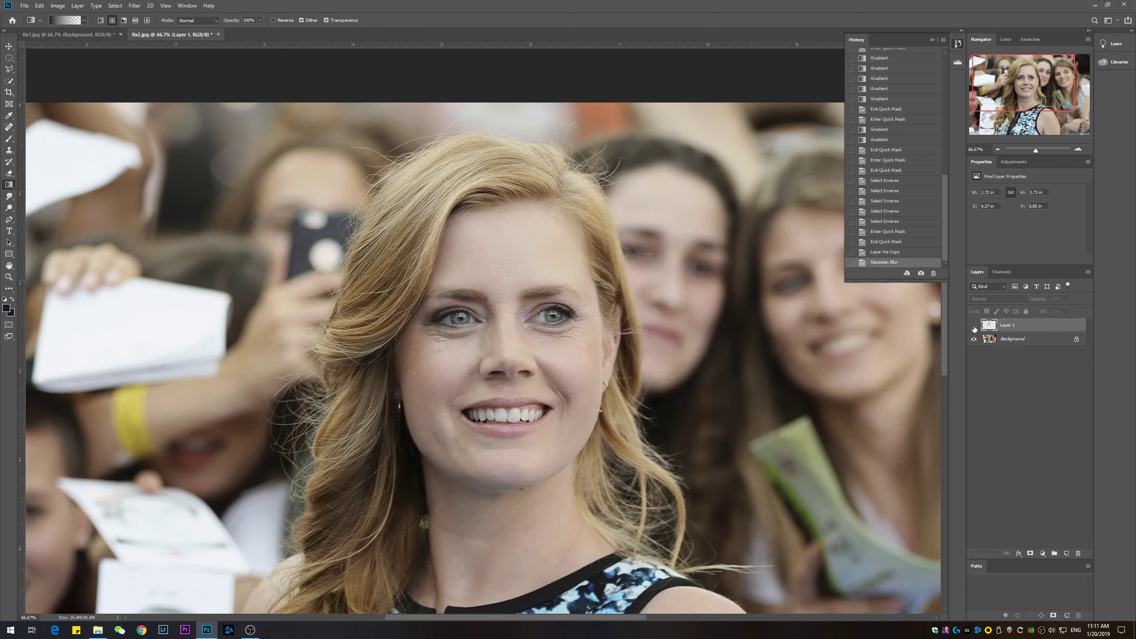
pyautogui.click(974, 327)
pyautogui.click(974, 326)
pyautogui.click(974, 326)
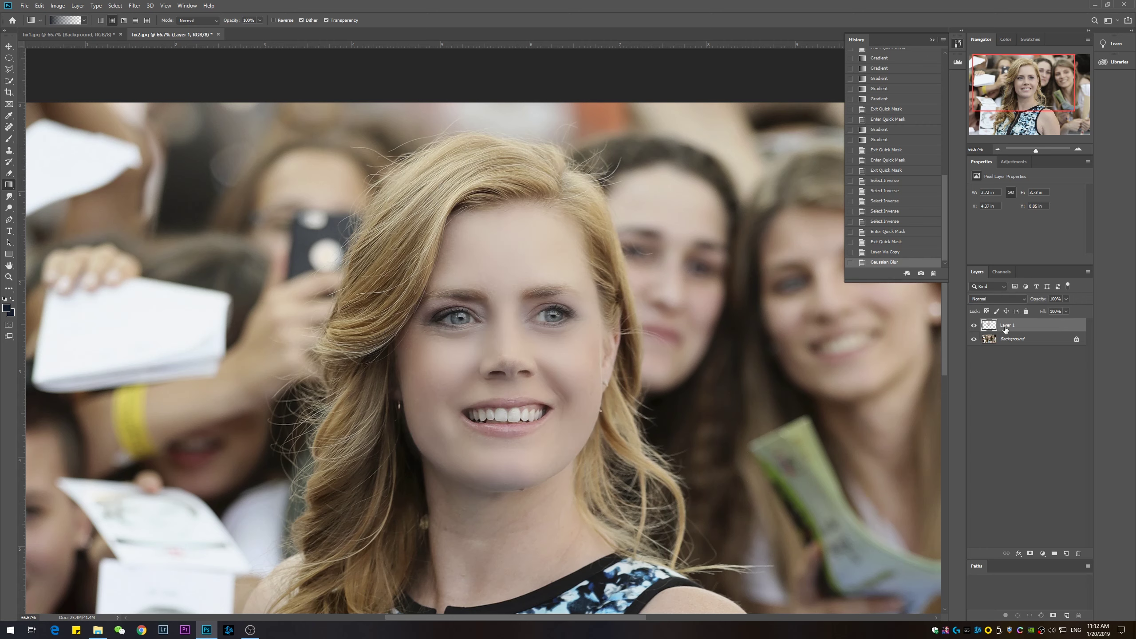
# Lower the opacity of Layer 1 to 72%.
pyautogui.click(1067, 299)
pyautogui.click(1060, 310)
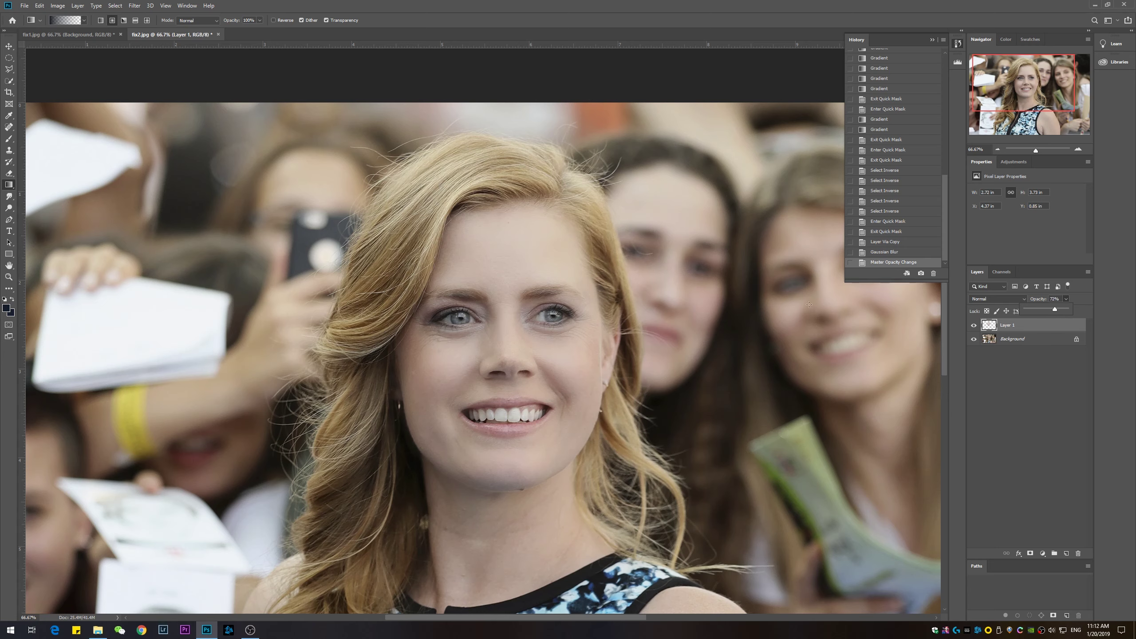
pyautogui.click(1026, 328)
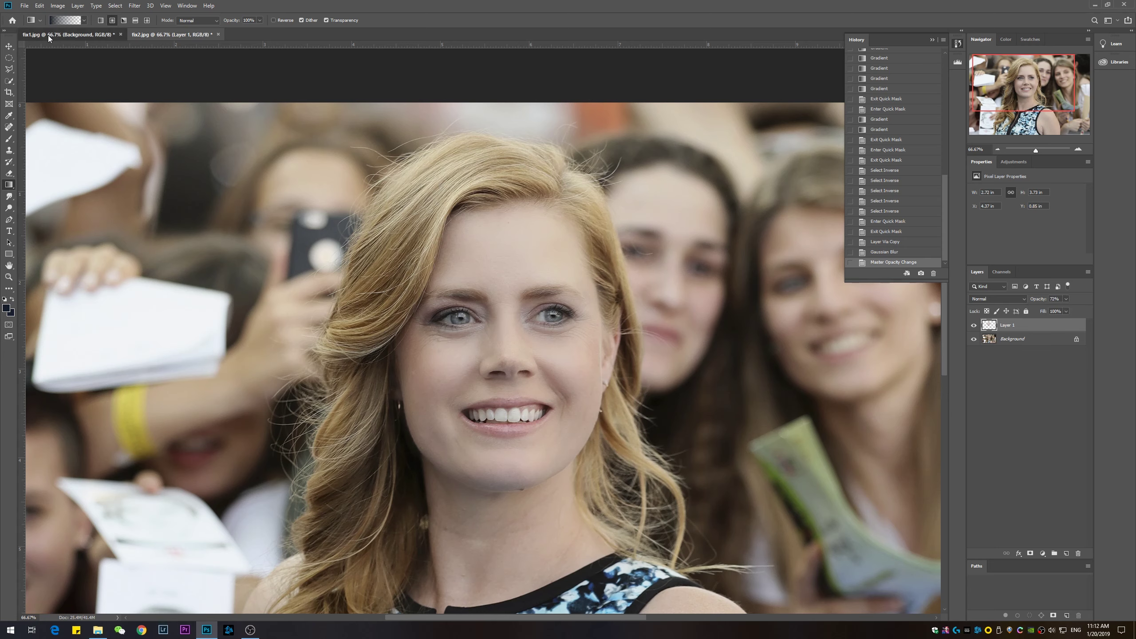
# Switch to fix1.jpg, select its blur layer, and return to fix2.jpg.
pyautogui.click(48, 35)
pyautogui.click(1007, 325)
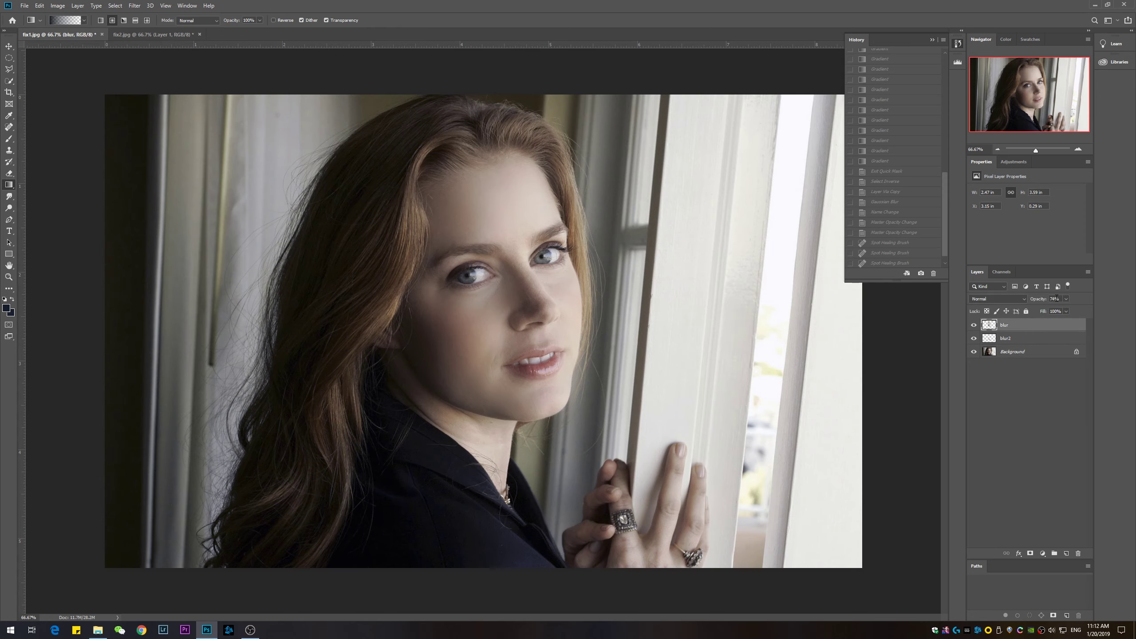
pyautogui.click(170, 35)
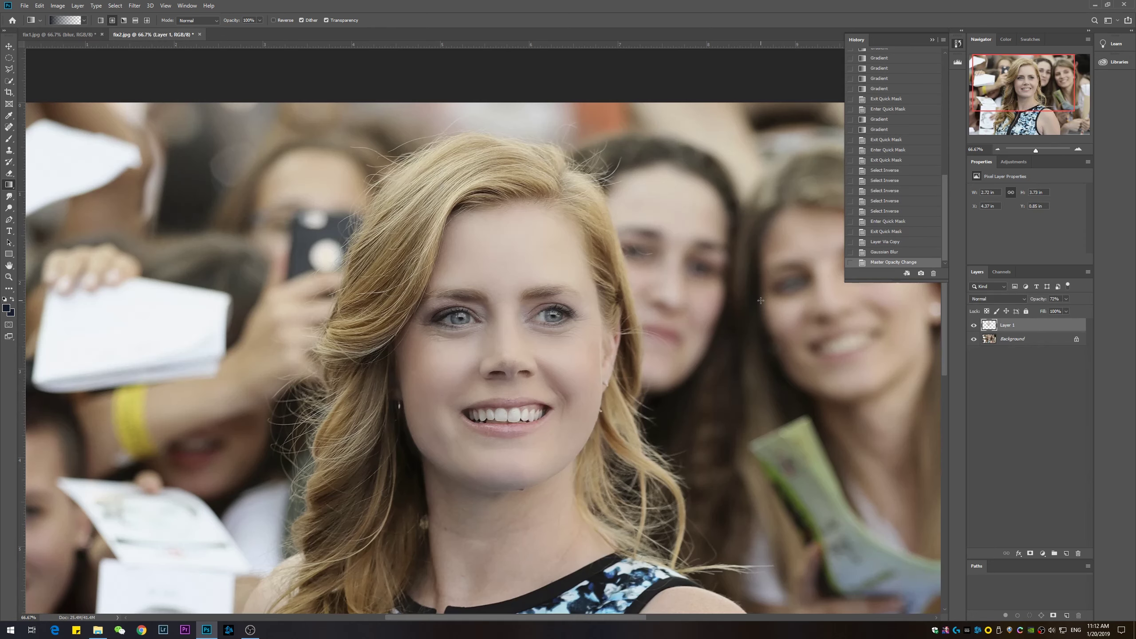
# Examine the face up close with Layer 1 hidden and shown to compare skin detail around the eyes, cheeks and hairline.
pyautogui.scroll(3, 504, 313)
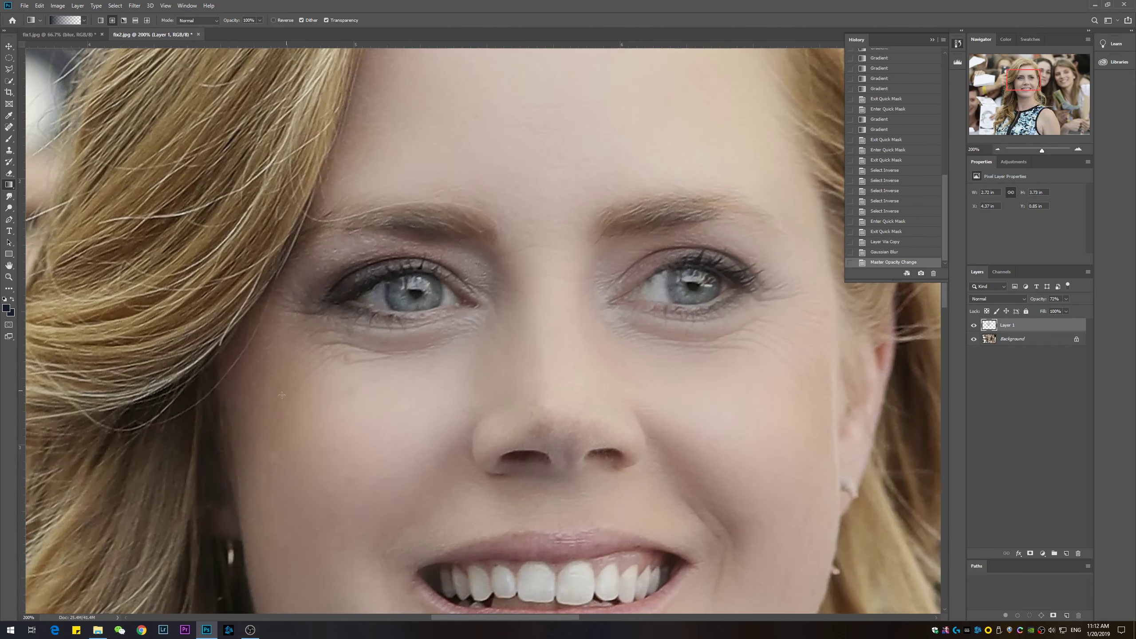
pyautogui.moveTo(719, 433); pyautogui.dragTo(680, 330)
pyautogui.click(974, 325)
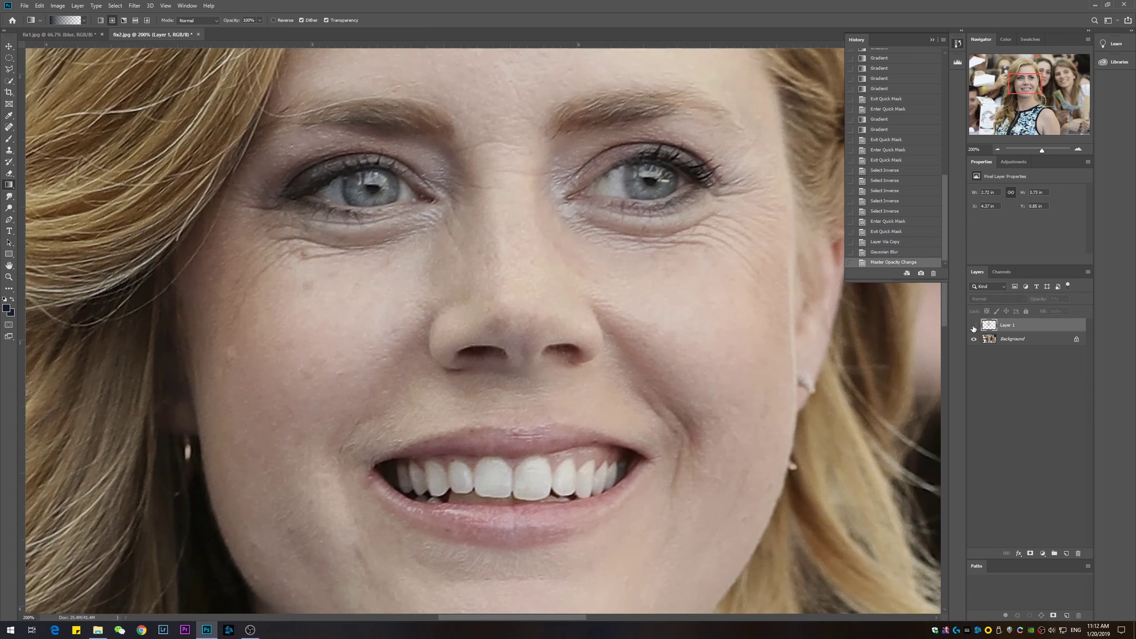
pyautogui.click(974, 326)
pyautogui.click(974, 327)
pyautogui.click(974, 326)
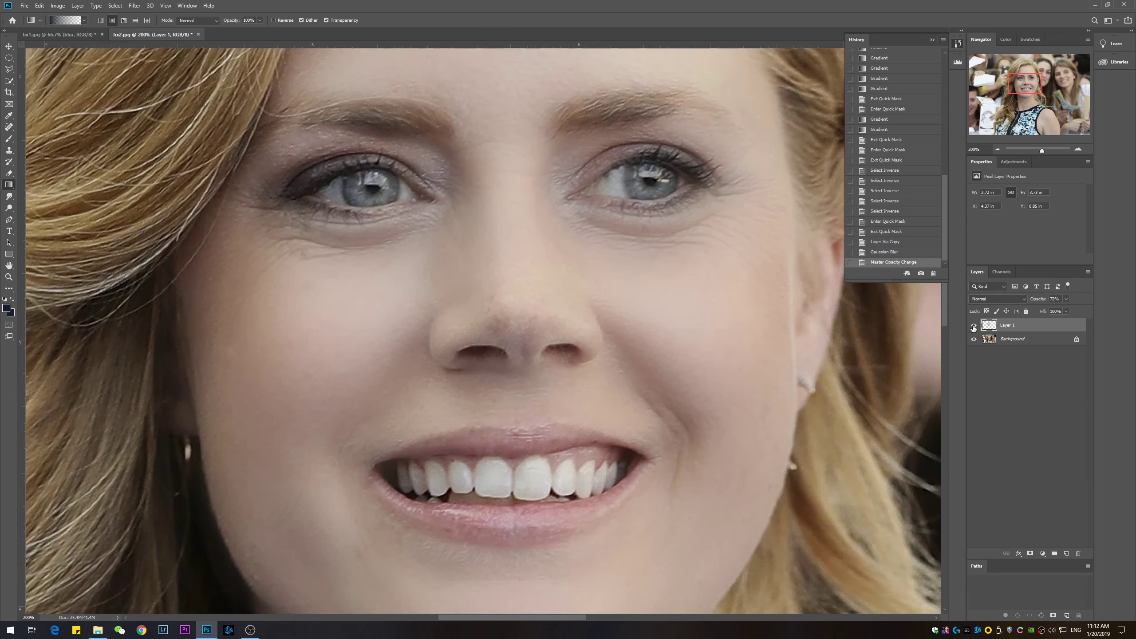
pyautogui.click(974, 326)
pyautogui.moveTo(814, 340); pyautogui.dragTo(673, 335)
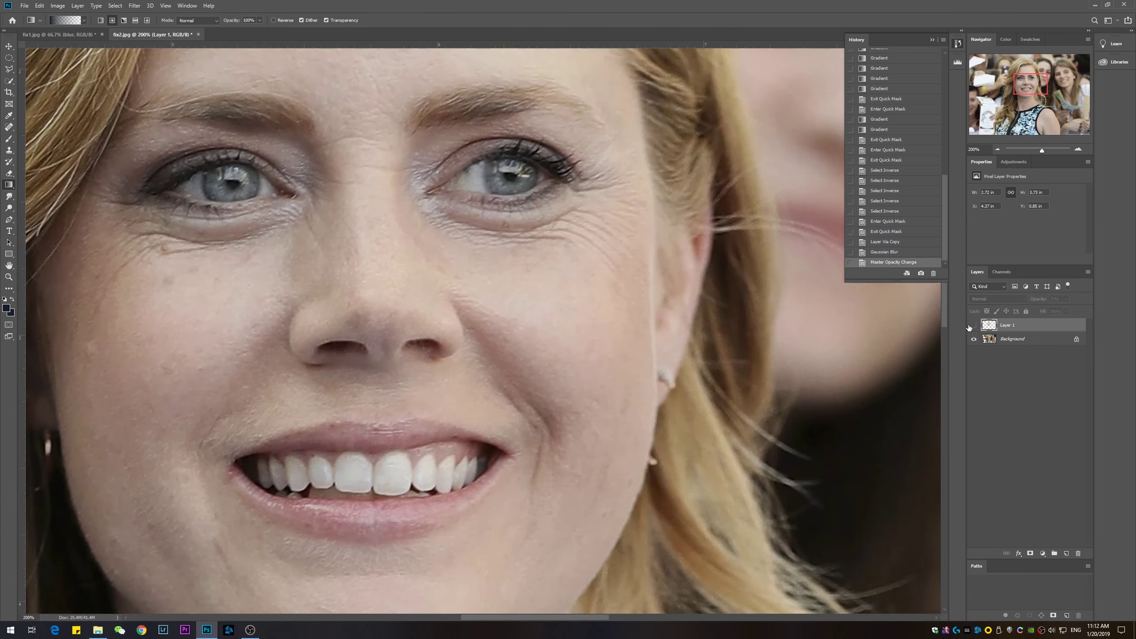
pyautogui.click(974, 328)
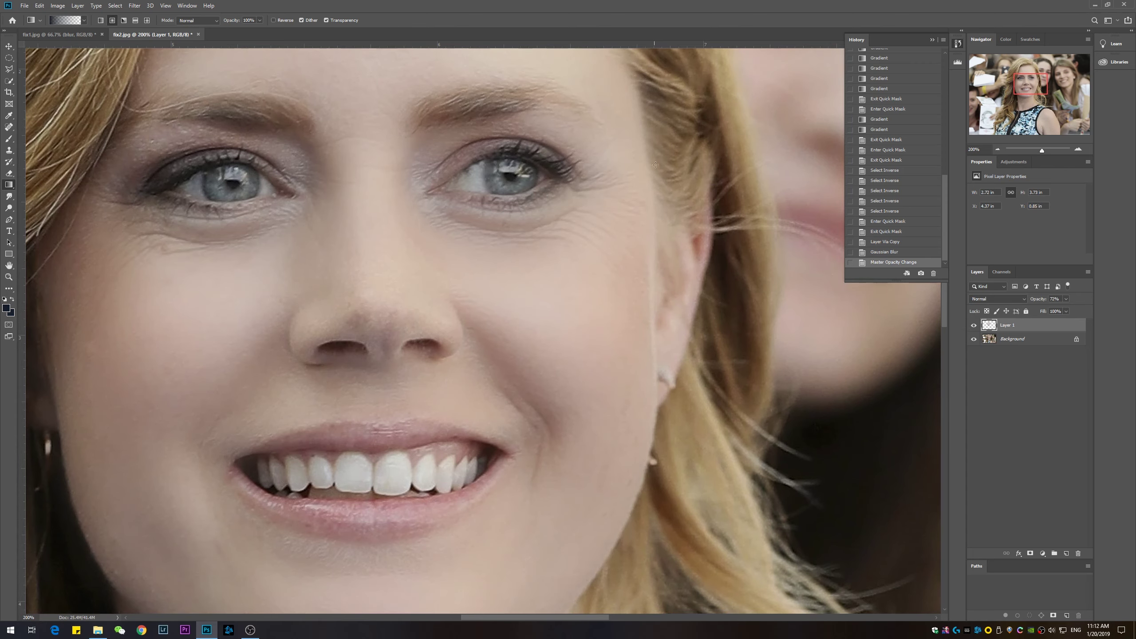
pyautogui.click(975, 339)
pyautogui.click(975, 340)
# Erase the blur of Layer 1 along the ear and adjoining hair with a resized eraser brush, undoing and restoring the stroke to compare.
pyautogui.press('e')
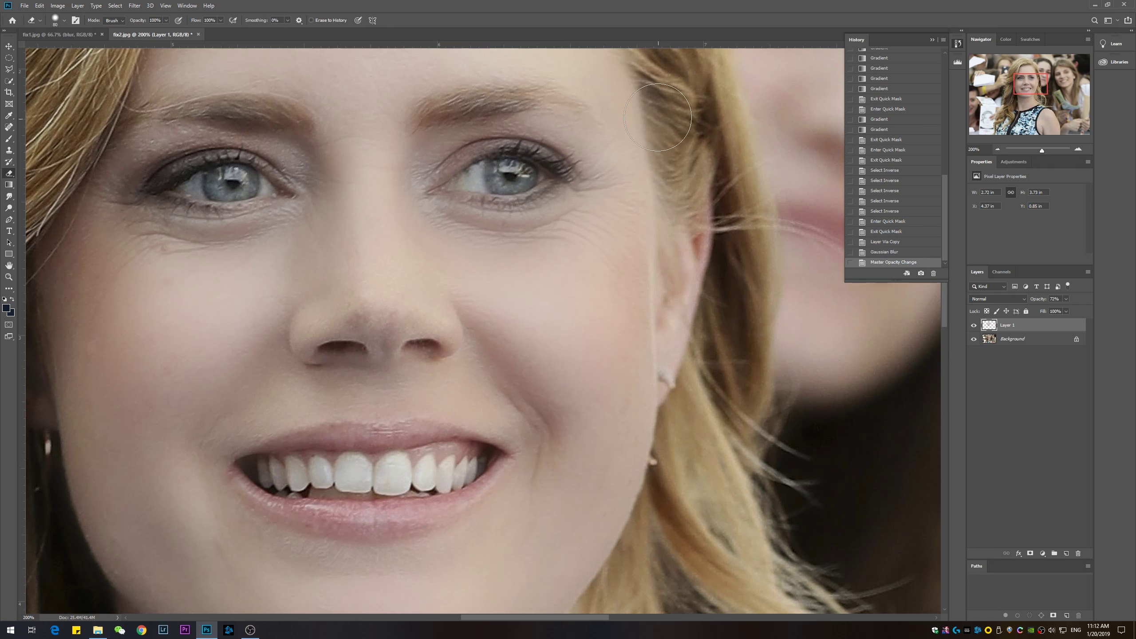
pyautogui.moveTo(676, 126)
pyautogui.mouseDown()
pyautogui.moveTo(673, 90)
pyautogui.moveTo(674, 109)
pyautogui.mouseUp()
pyautogui.rightClick(674, 108)
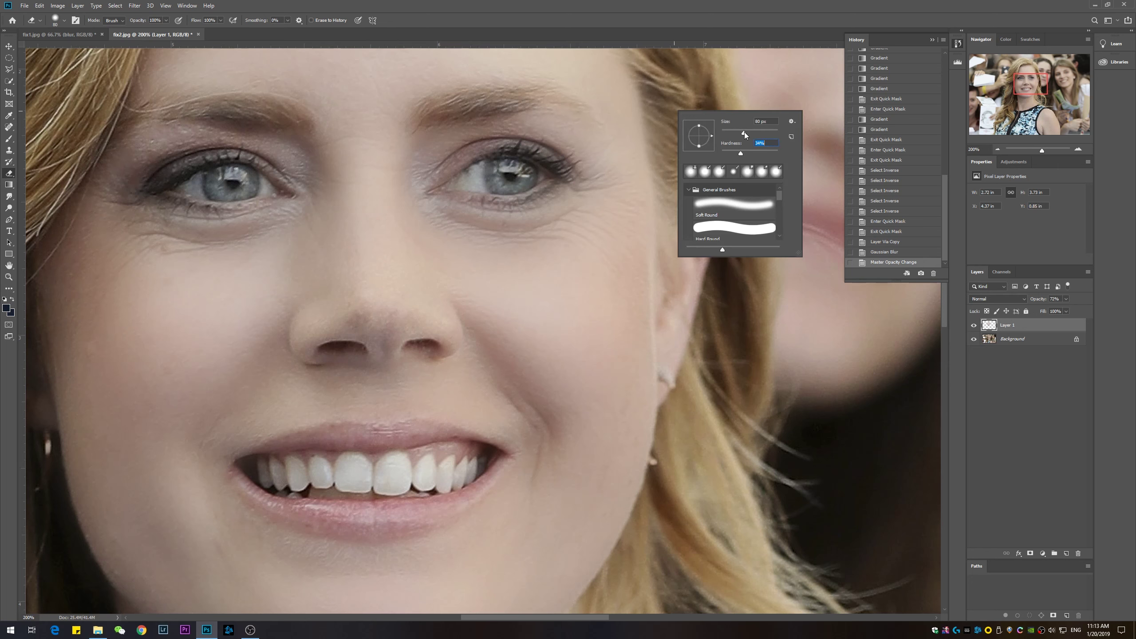
pyautogui.moveTo(744, 132); pyautogui.dragTo(746, 134)
pyautogui.click(671, 71)
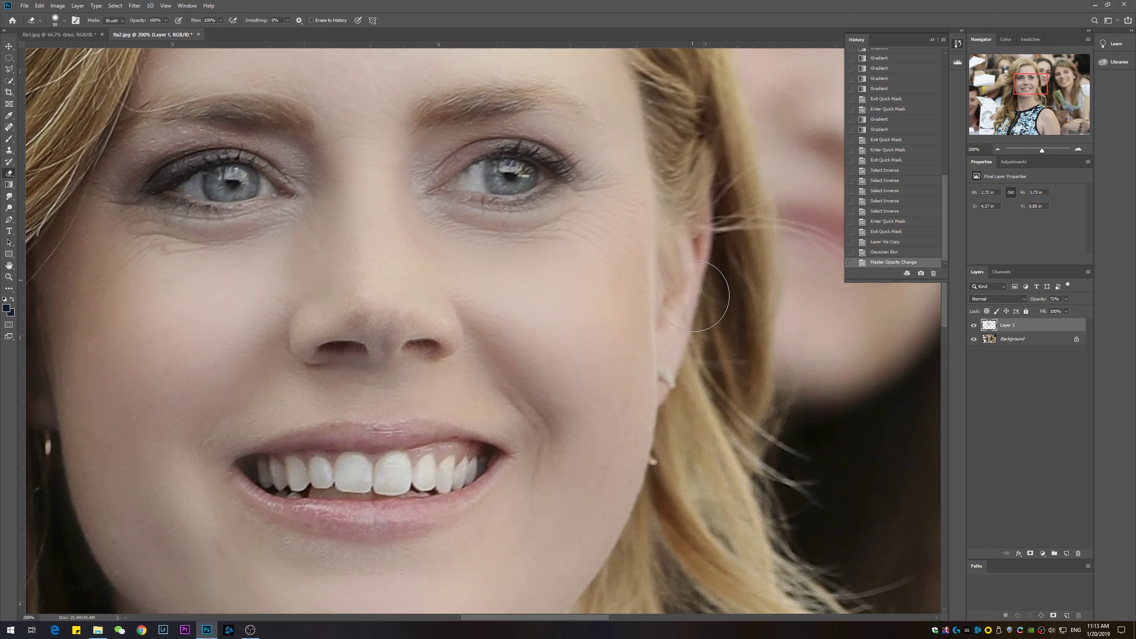
pyautogui.moveTo(693, 295)
pyautogui.mouseDown()
pyautogui.moveTo(714, 398)
pyautogui.moveTo(790, 414)
pyautogui.mouseUp()
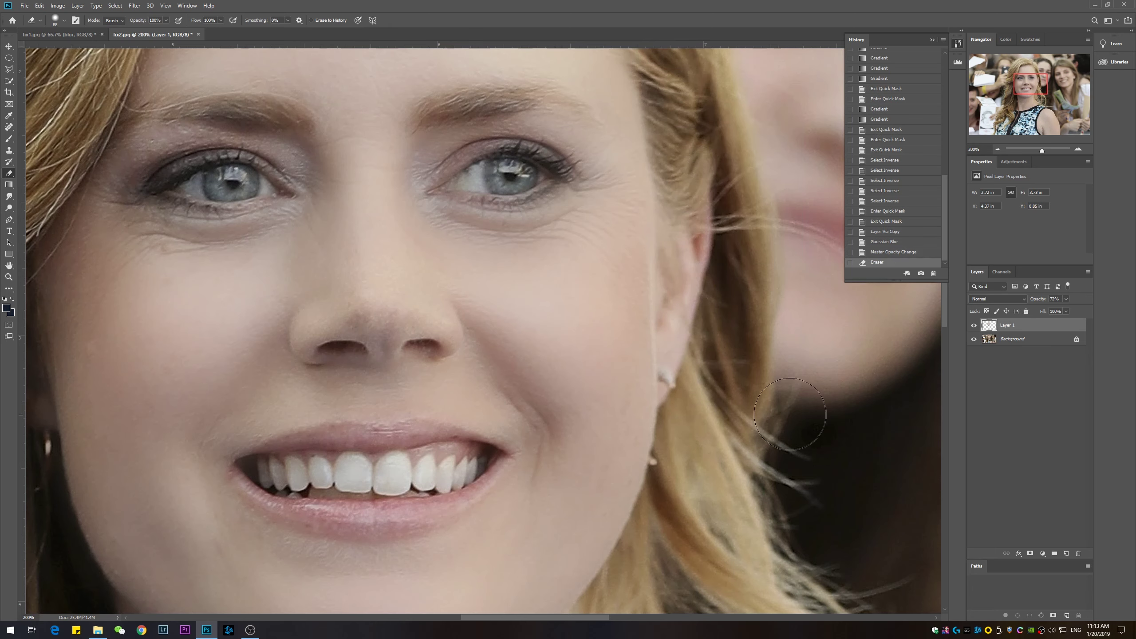
pyautogui.hotkey('ctrl', 'z')
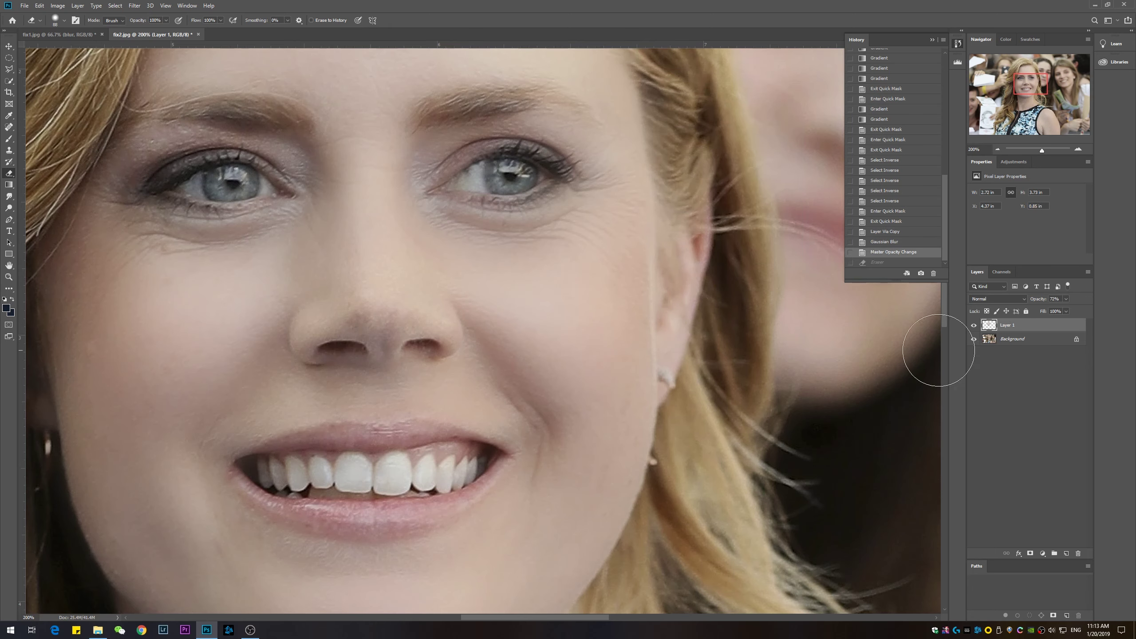
pyautogui.click(890, 263)
# Erase the blur along the forehead hairline, and undo a trial eraser stroke across the skin beneath the eyes.
pyautogui.hotkey('ctrl', '-')
pyautogui.hotkey('ctrl', '-')
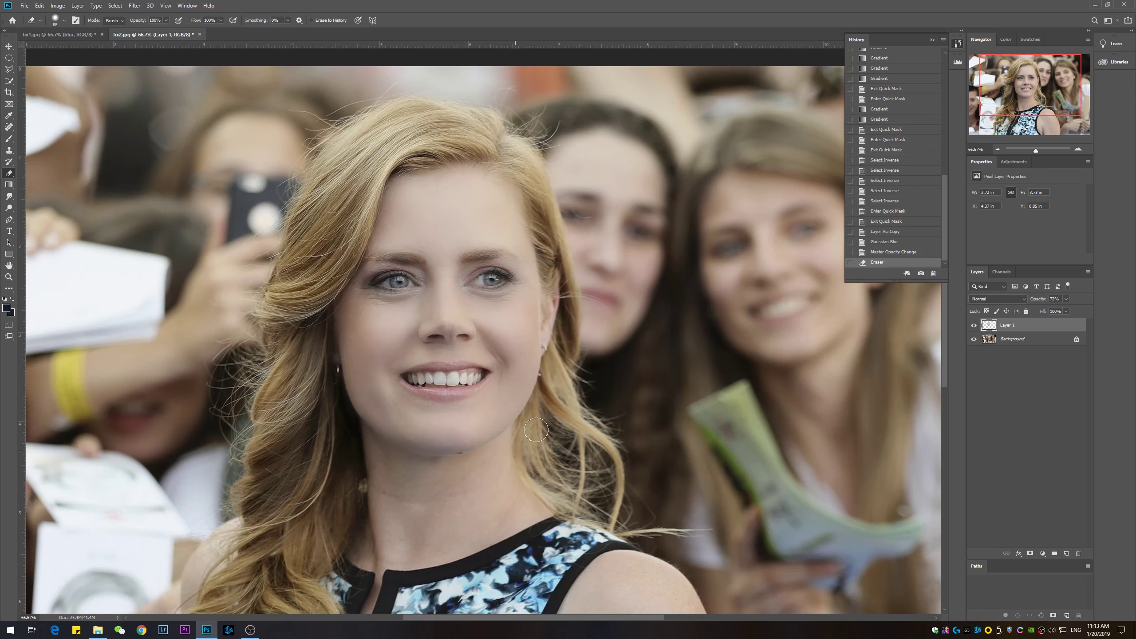
pyautogui.moveTo(543, 142); pyautogui.dragTo(523, 134)
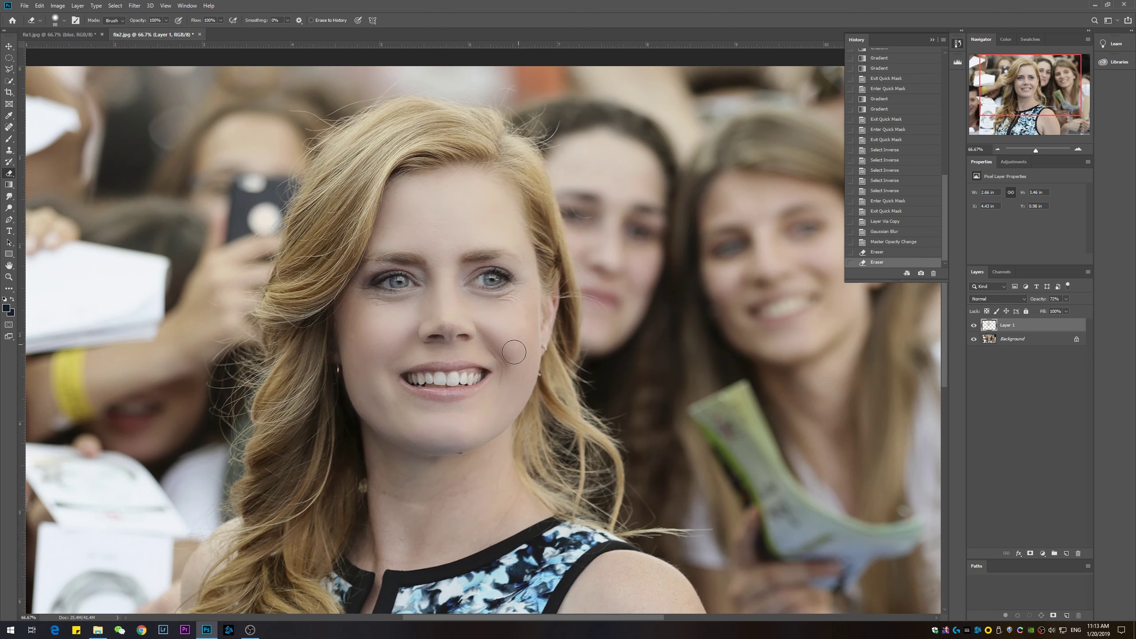
pyautogui.moveTo(465, 294)
pyautogui.mouseDown()
pyautogui.moveTo(500, 308)
pyautogui.moveTo(487, 273)
pyautogui.moveTo(416, 345)
pyautogui.moveTo(417, 323)
pyautogui.moveTo(391, 332)
pyautogui.mouseUp()
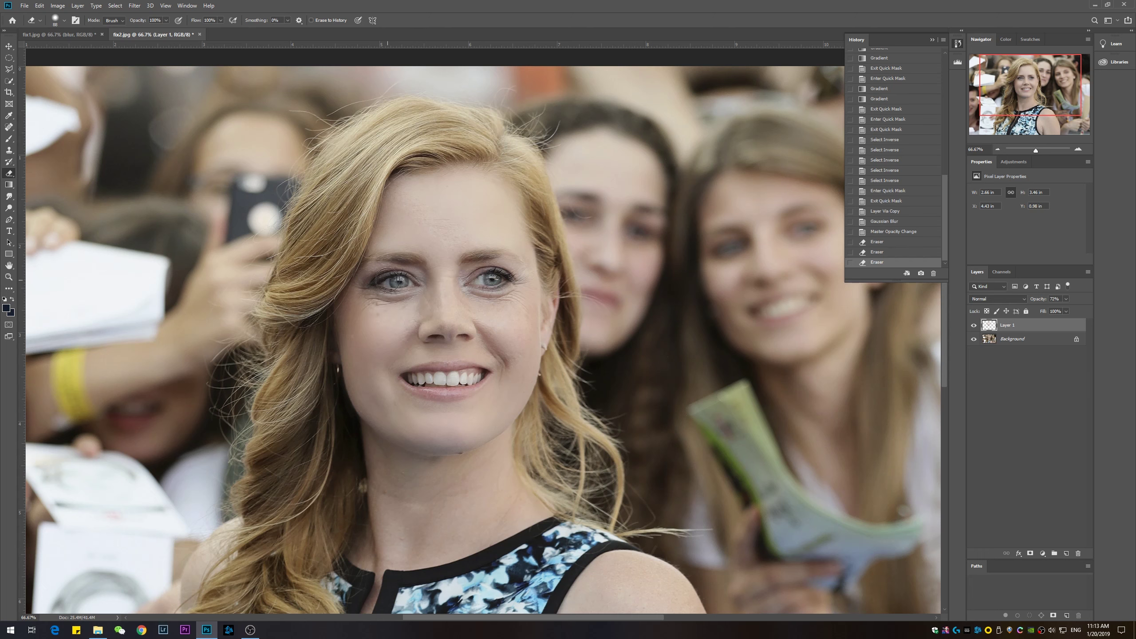
pyautogui.hotkey('ctrl', 'z')
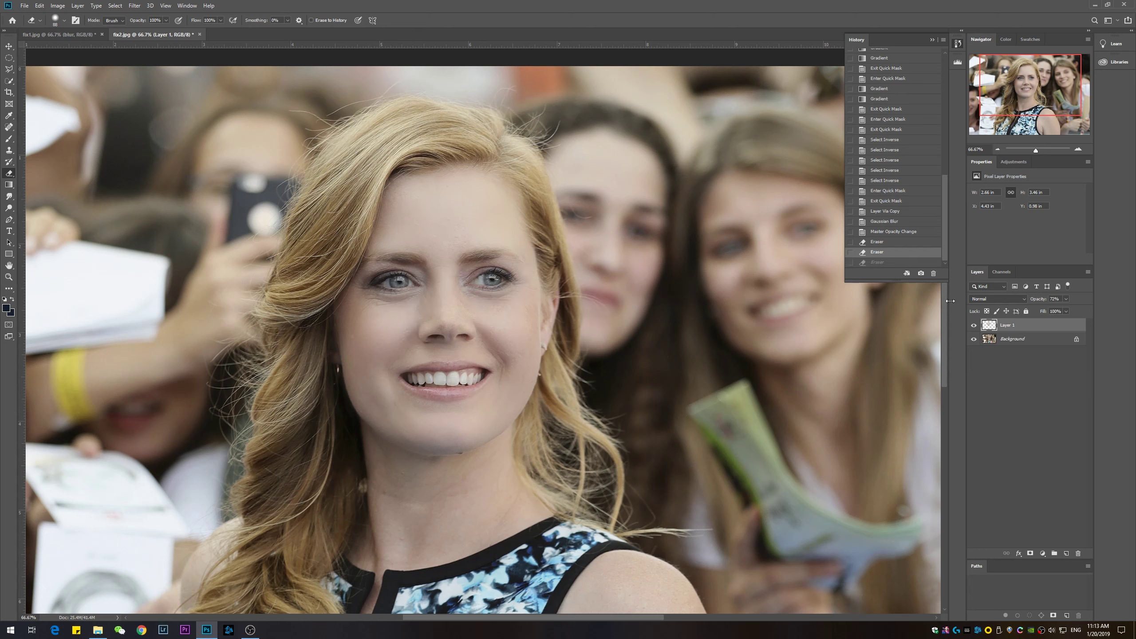
# Rename Layer 1 to blur1.
pyautogui.doubleClick(1008, 326)
pyautogui.write('blue1')
pyautogui.press('Return')
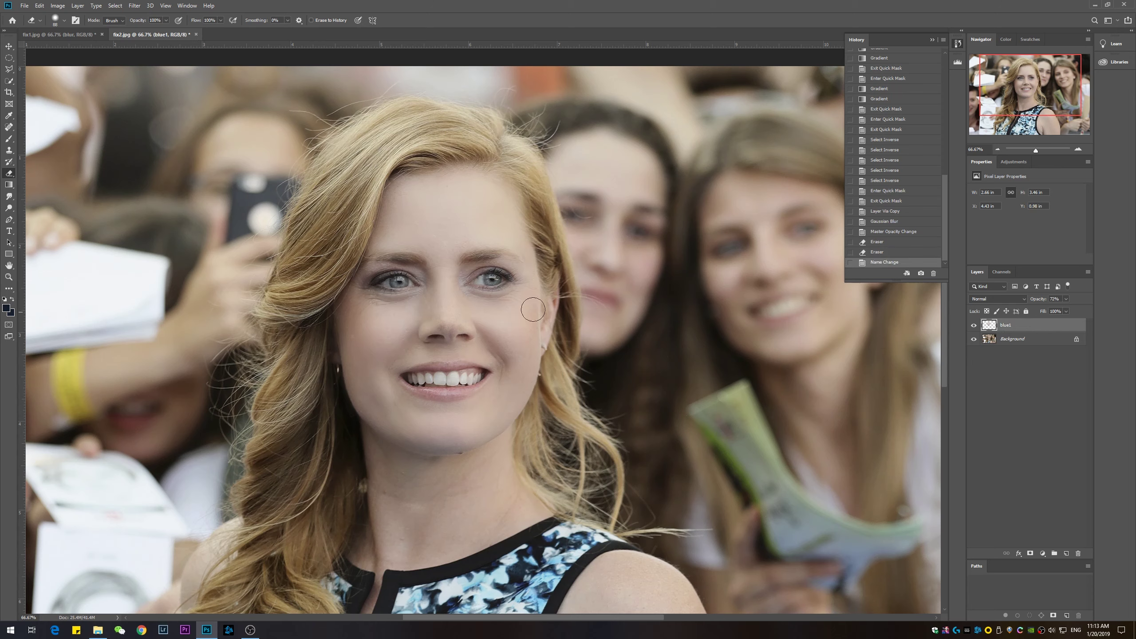
# Mask the lined skin below both eyes and the smile fold beside the mouth on Background in Quick Mask with small radial gradients.
pyautogui.hotkey('ctrl', '+')
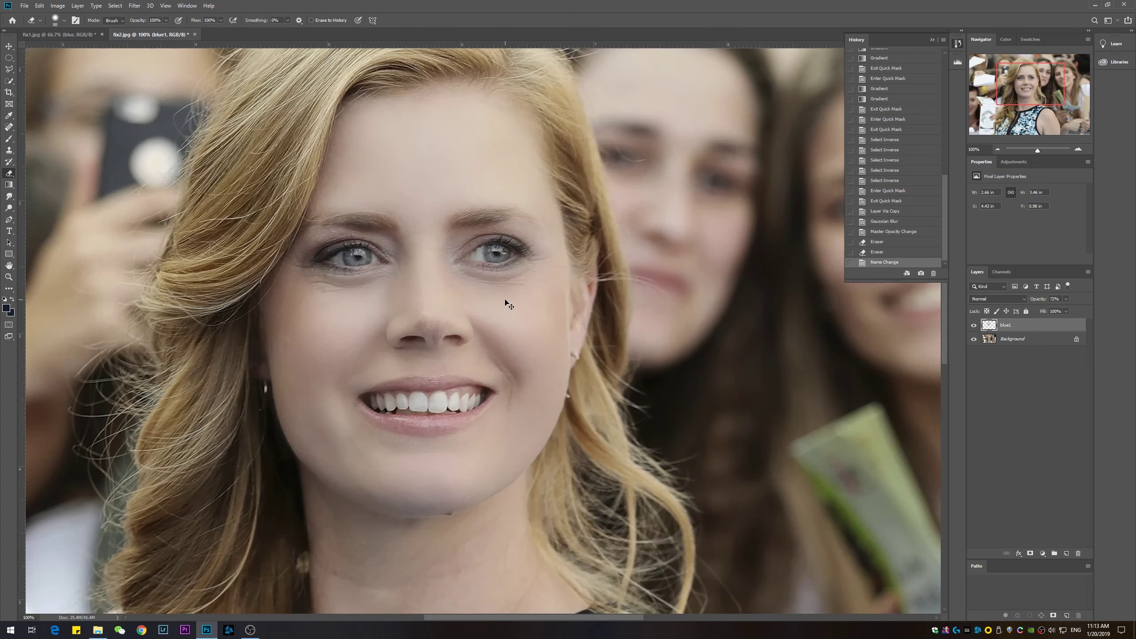
pyautogui.click(1001, 341)
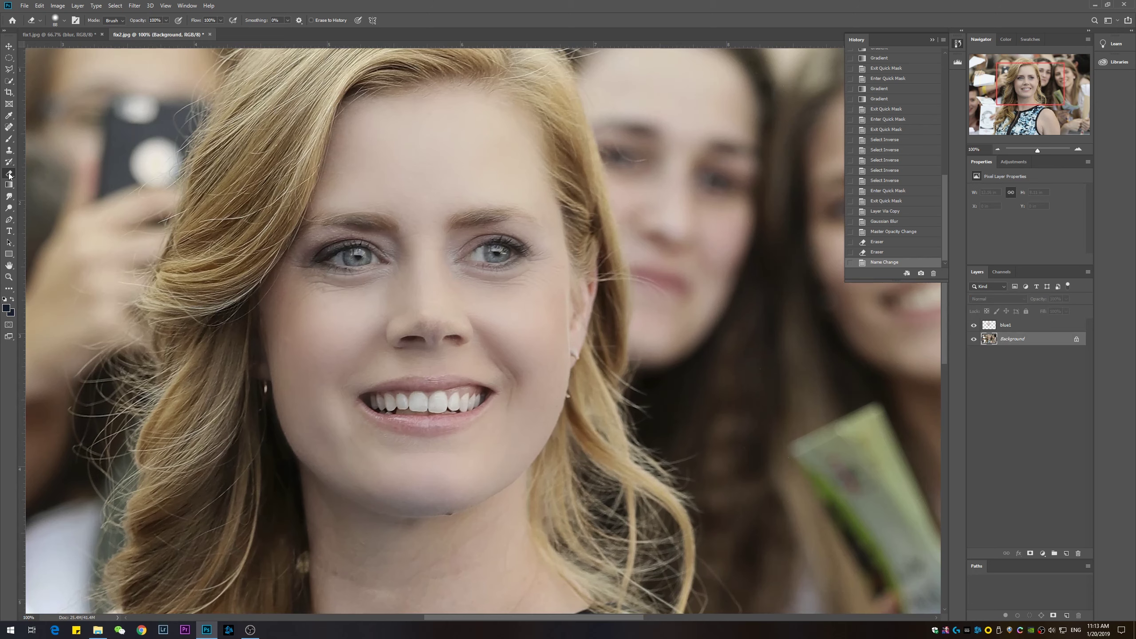
pyautogui.press('g')
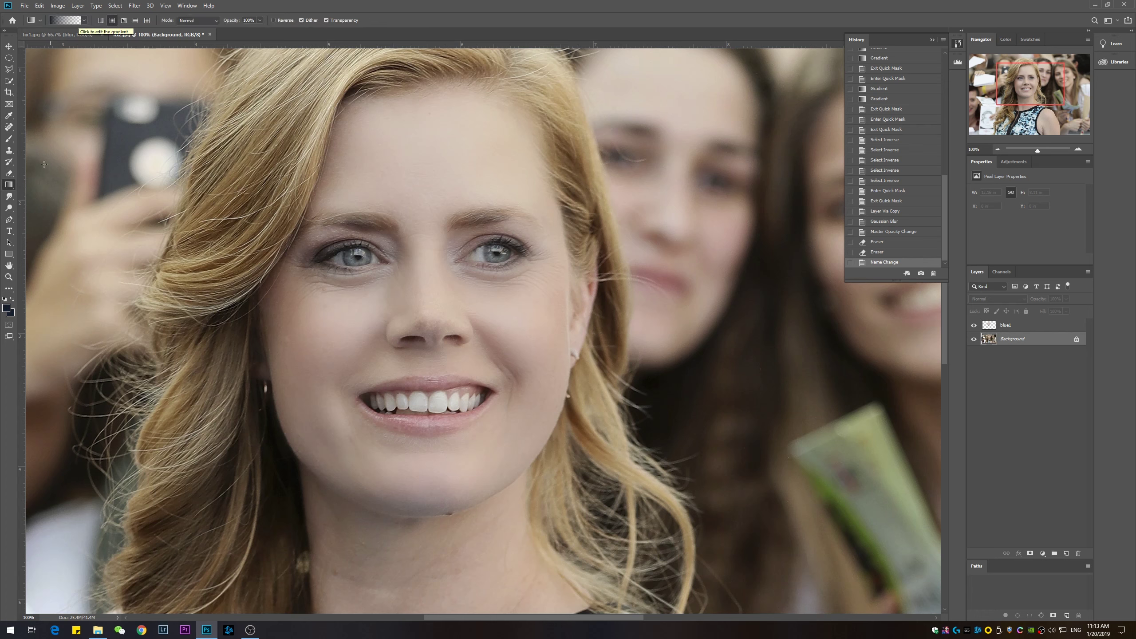
pyautogui.click(8, 324)
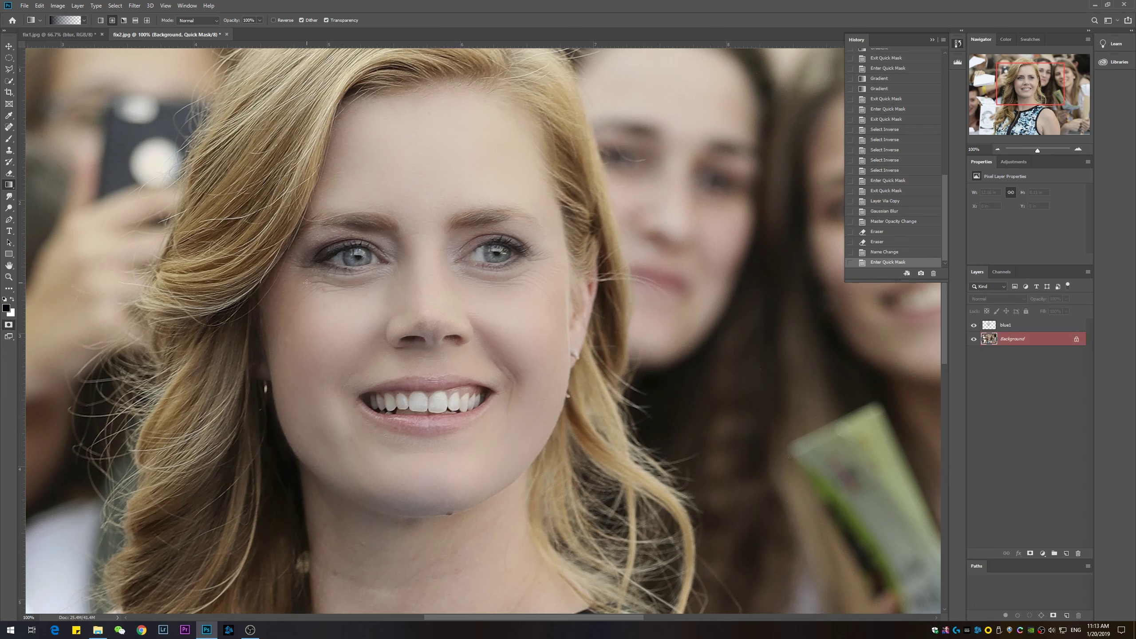
pyautogui.moveTo(307, 283)
pyautogui.mouseDown()
pyautogui.moveTo(383, 274)
pyautogui.moveTo(382, 254)
pyautogui.mouseUp()
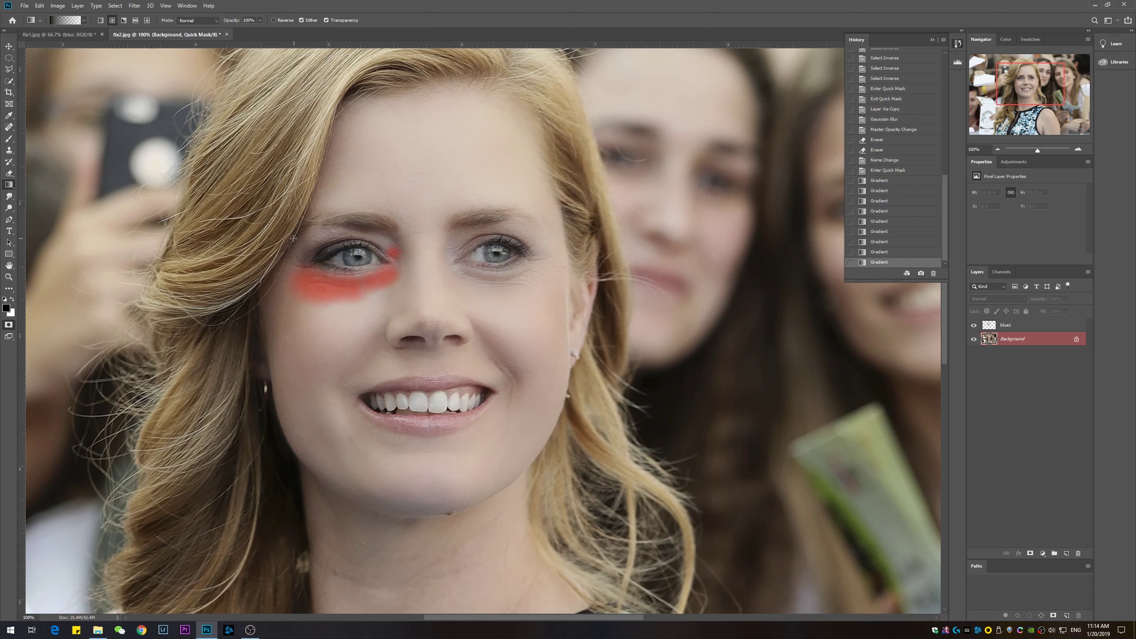
pyautogui.moveTo(304, 249); pyautogui.dragTo(294, 259)
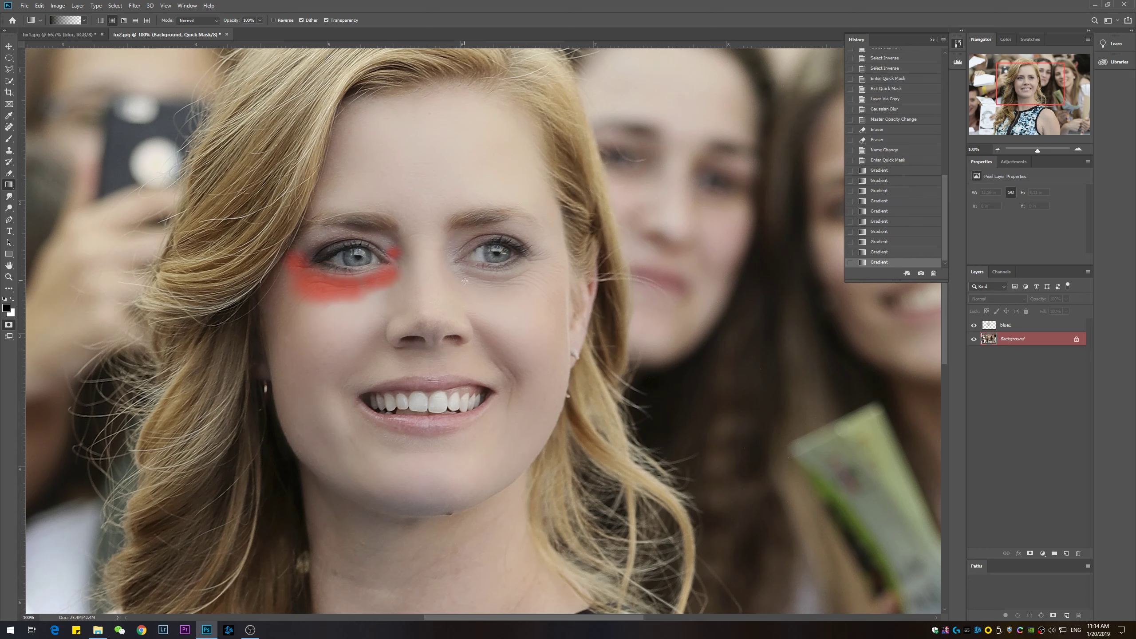
pyautogui.moveTo(464, 280)
pyautogui.mouseDown()
pyautogui.moveTo(463, 255)
pyautogui.moveTo(483, 284)
pyautogui.moveTo(553, 276)
pyautogui.mouseUp()
pyautogui.moveTo(559, 271); pyautogui.dragTo(496, 271)
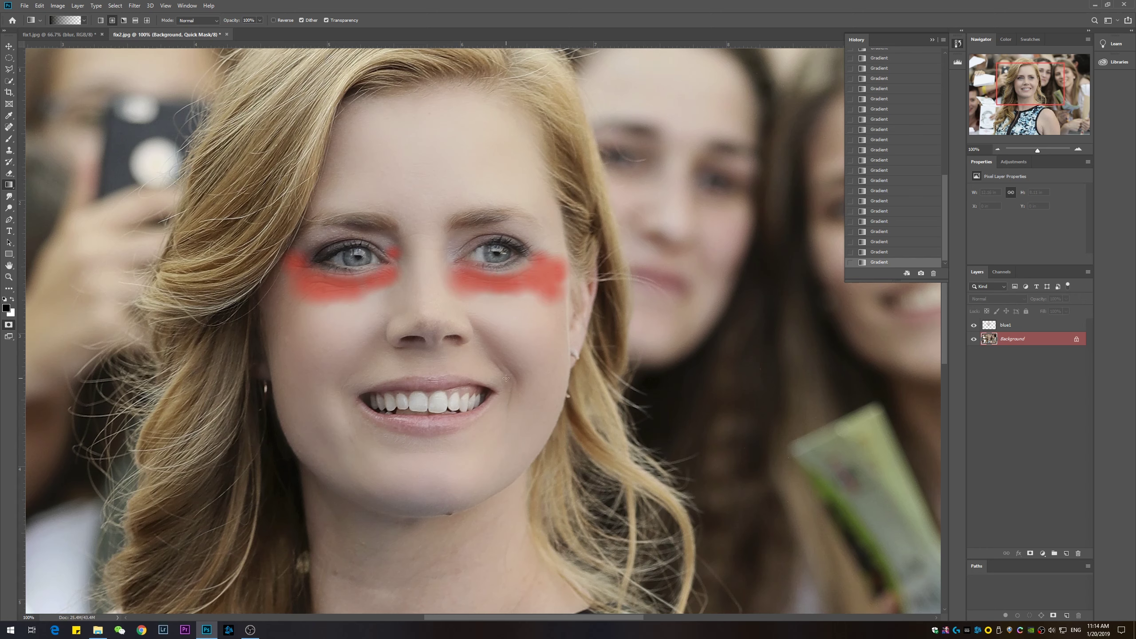
pyautogui.moveTo(506, 374); pyautogui.dragTo(517, 406)
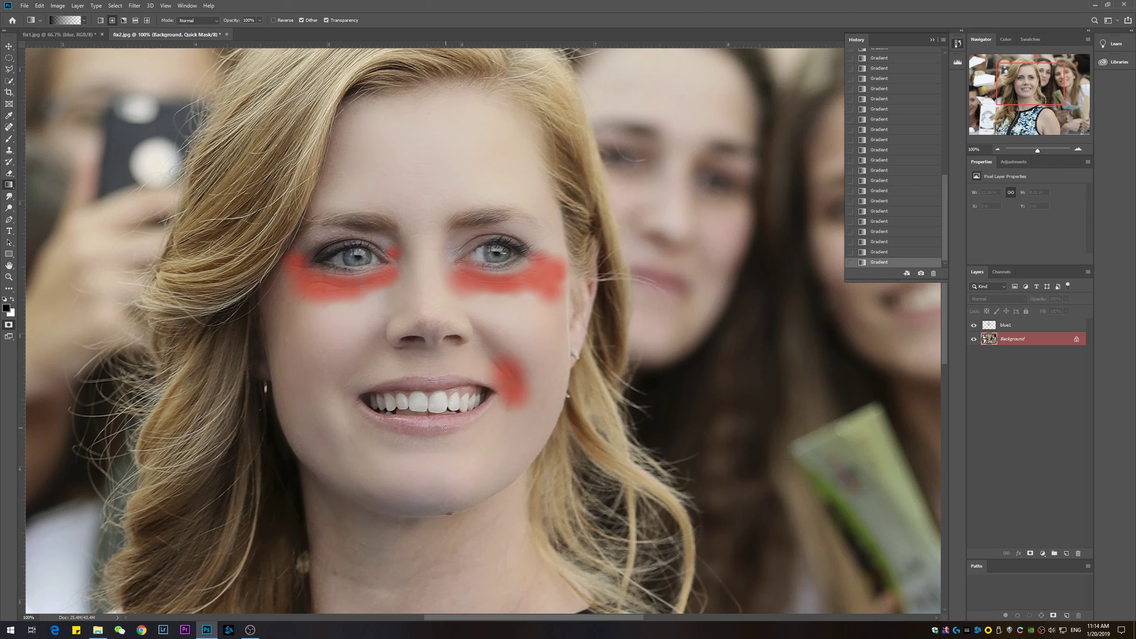
# Convert the mask into an inverted selection and copy those Background skin areas onto a new layer.
pyautogui.press('q')
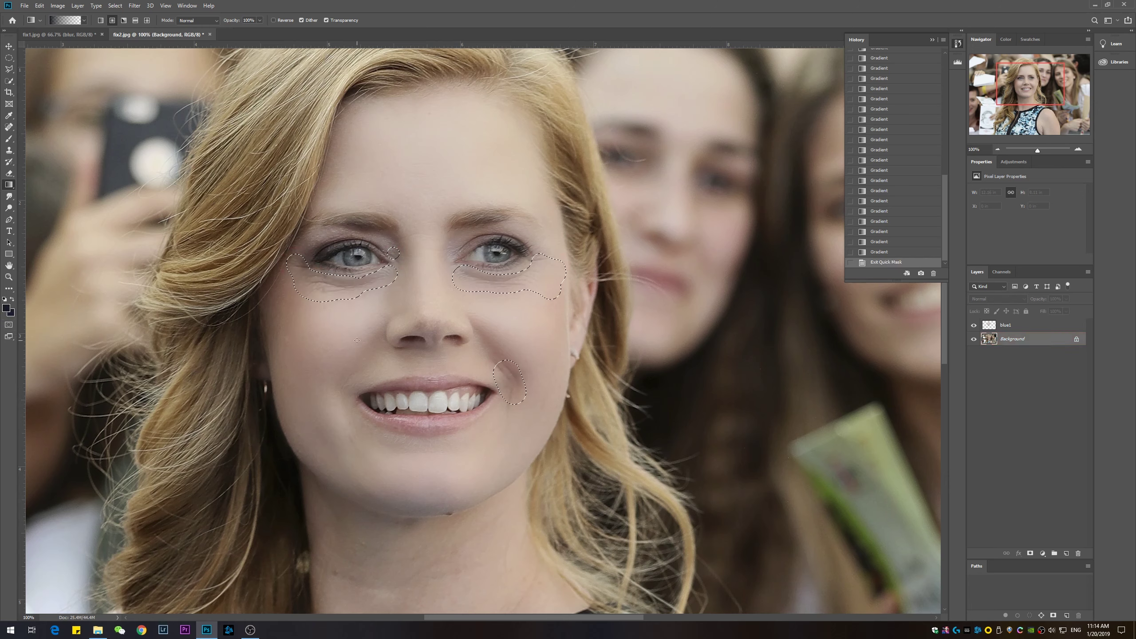
pyautogui.hotkey('ctrl', 'shift', 'i')
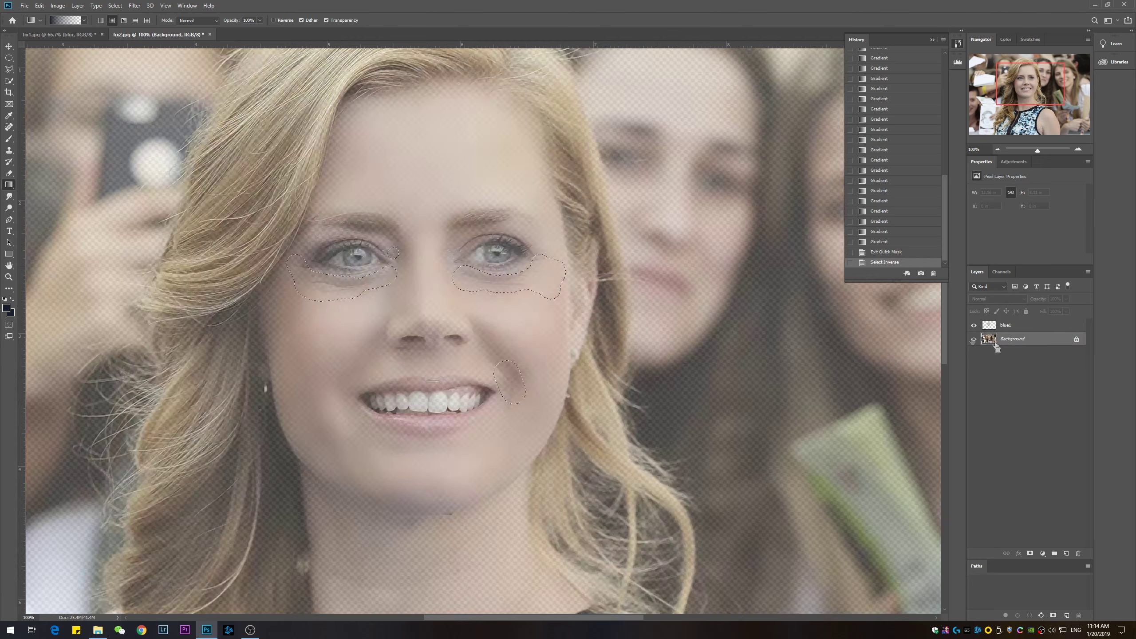
pyautogui.hotkey('ctrl', 'j')
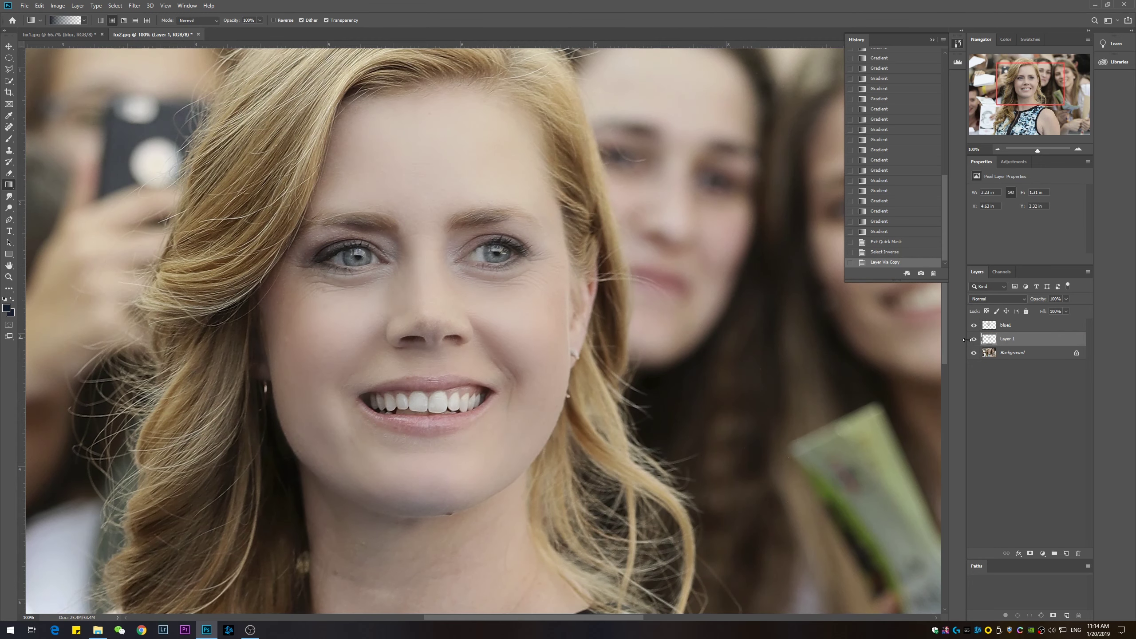
# Hide blur1 and Background to inspect the copied skin patches on their own, and show Background again.
pyautogui.click(973, 324)
pyautogui.click(974, 354)
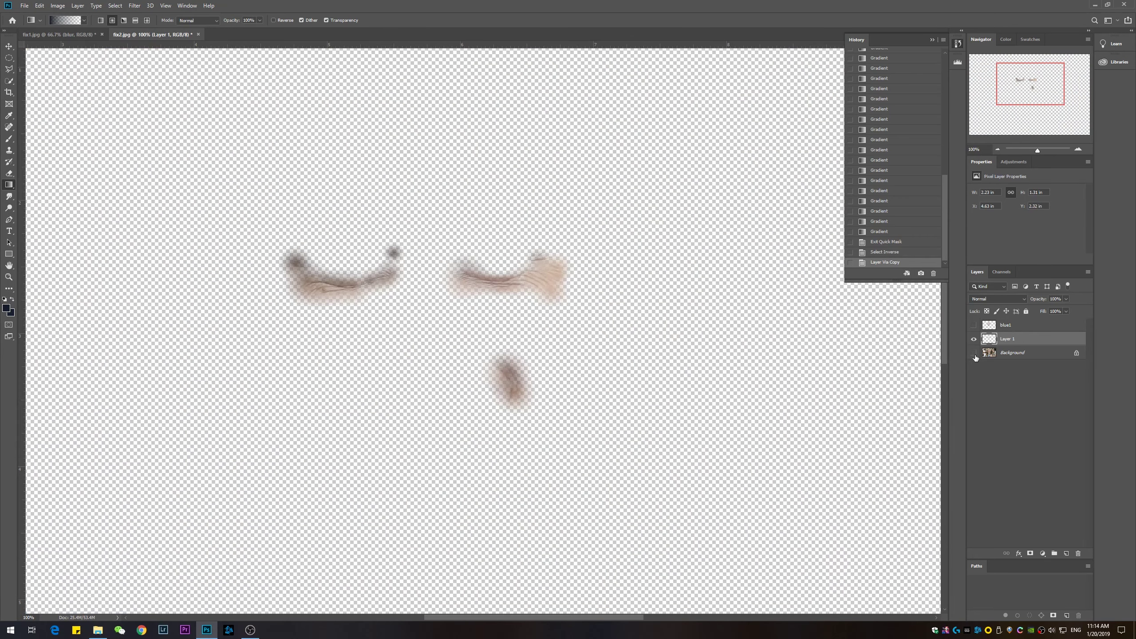
pyautogui.click(974, 353)
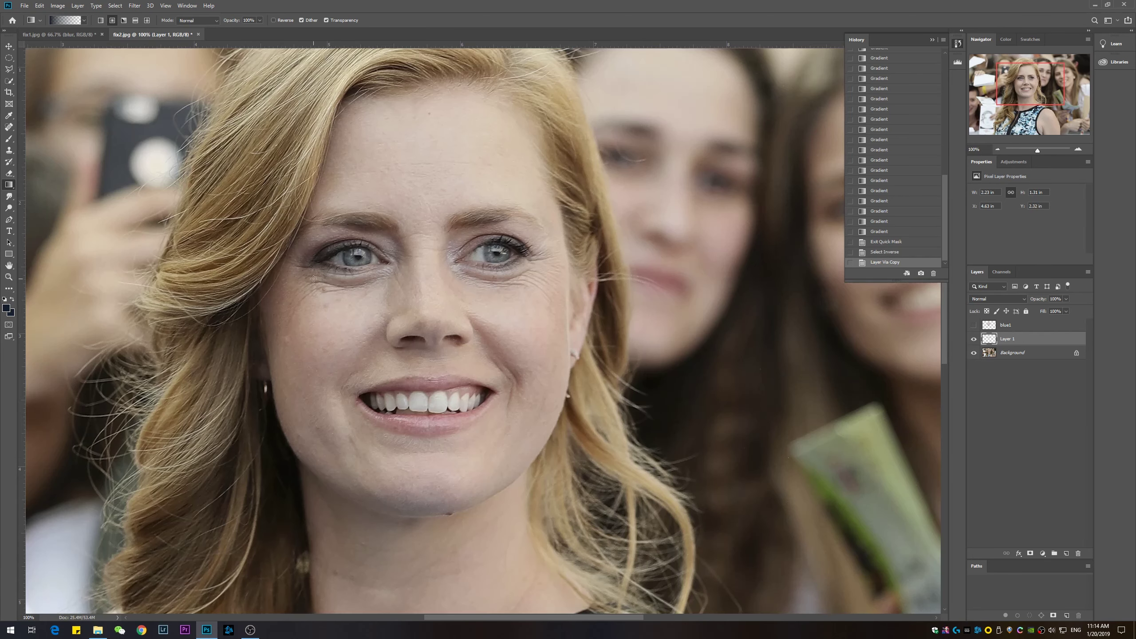
pyautogui.click(134, 6)
pyautogui.moveTo(152, 112)
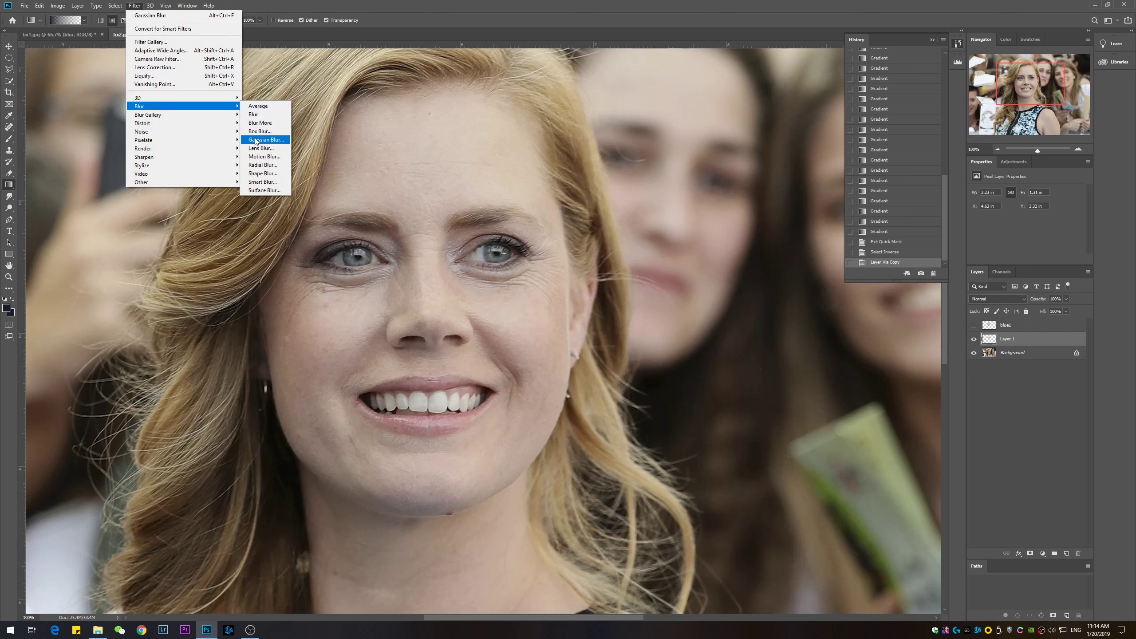
pyautogui.click(259, 139)
pyautogui.moveTo(695, 238); pyautogui.dragTo(682, 238)
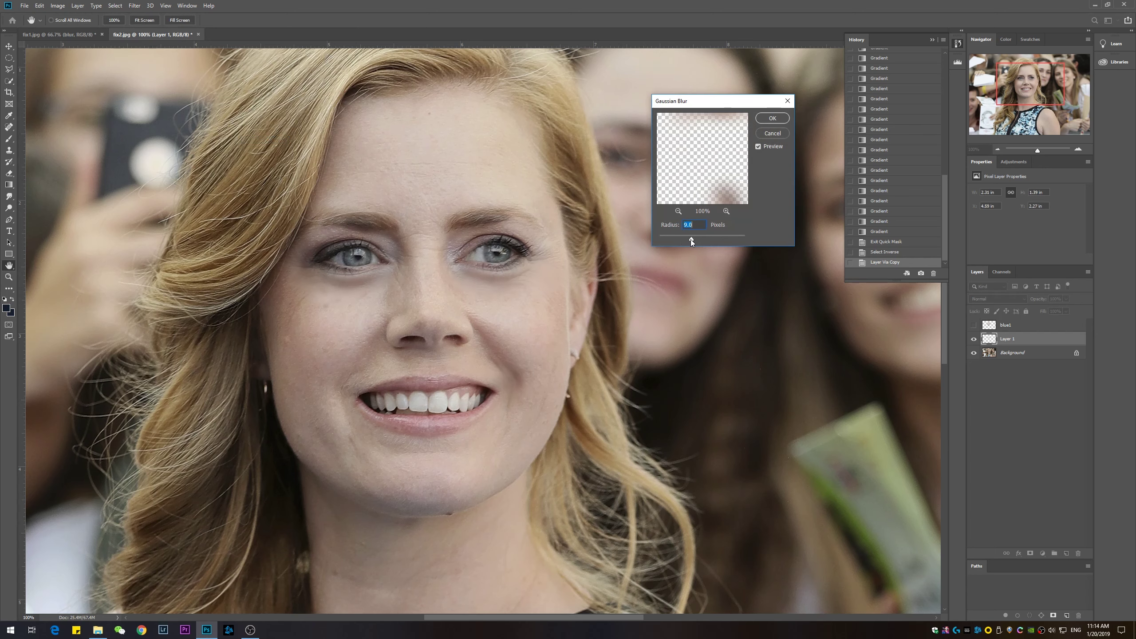
pyautogui.click(770, 134)
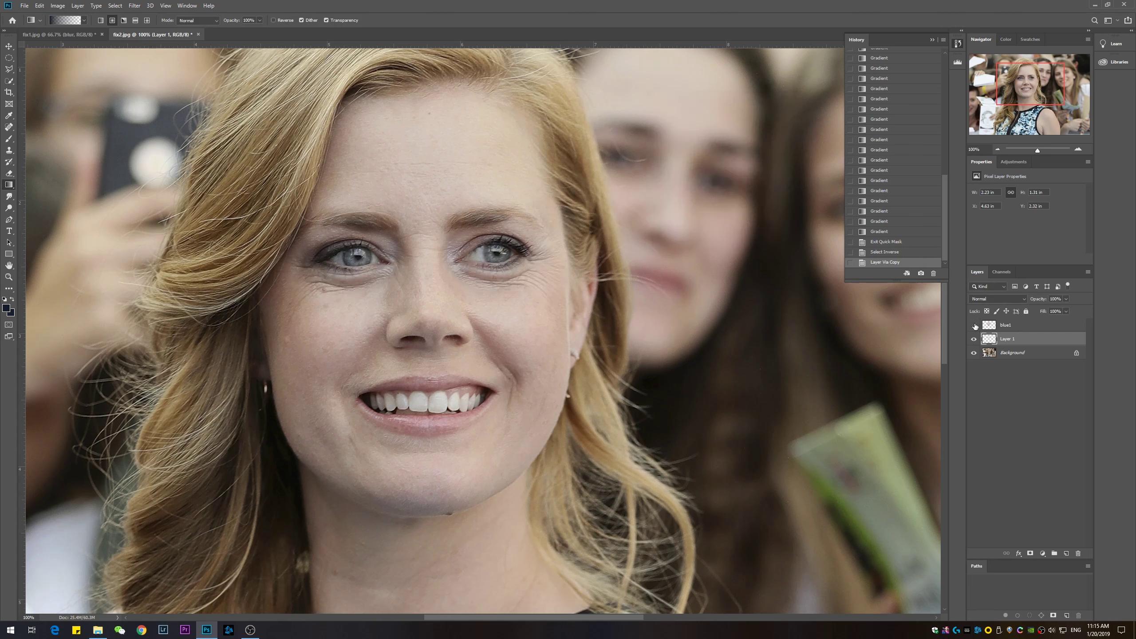
# Show blur1 again and rename the copied patch layer, Layer 1, to blur2.
pyautogui.click(974, 325)
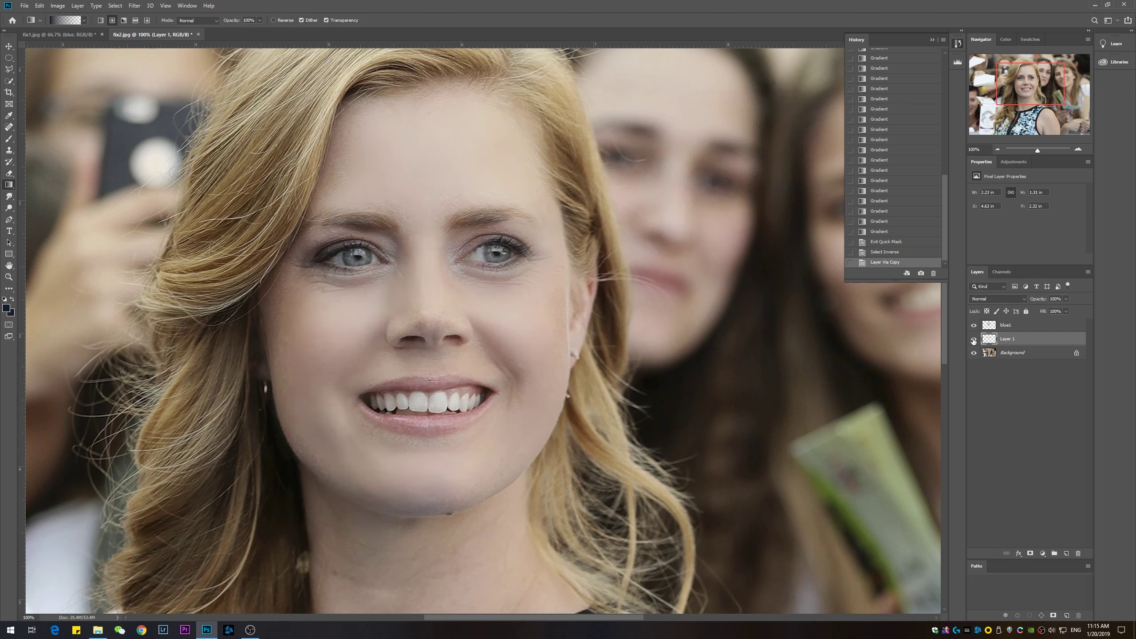
pyautogui.click(165, 5)
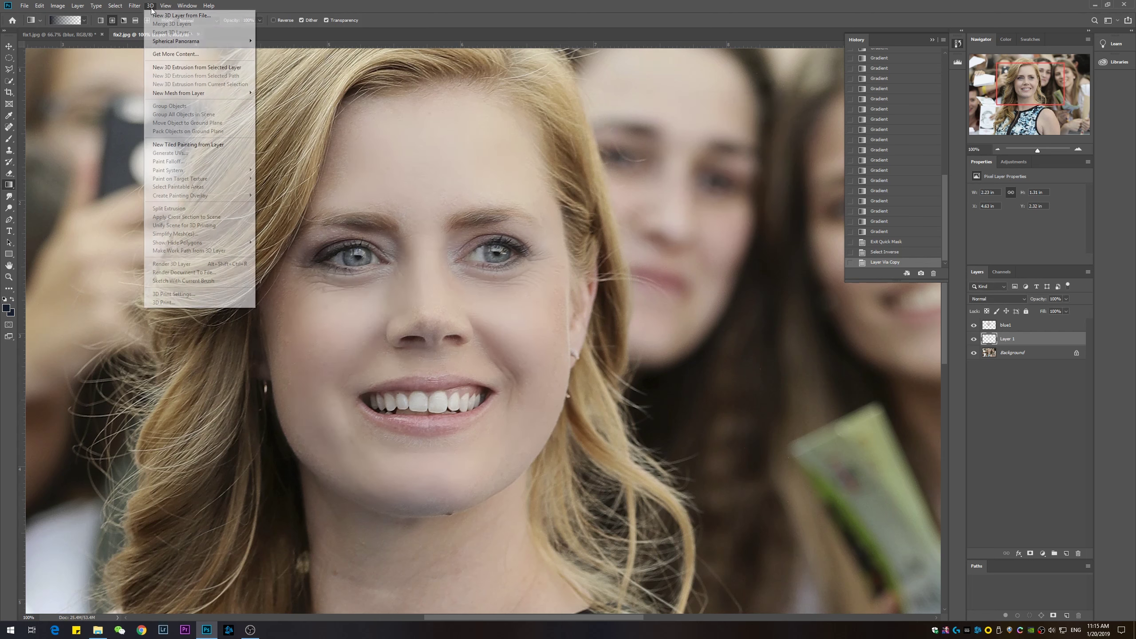
pyautogui.doubleClick(1007, 339)
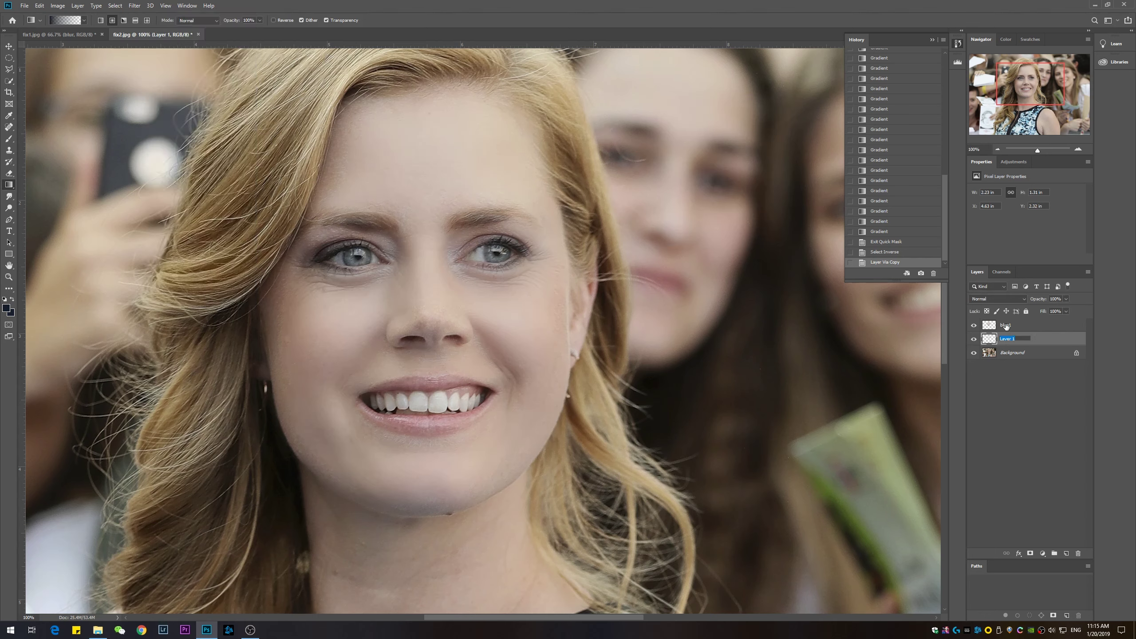
pyautogui.write('blue2')
pyautogui.press('Return')
# Try blur2 above blur1 in the layer order and move it back below, keeping blur2 selected.
pyautogui.moveTo(997, 340); pyautogui.dragTo(997, 324)
pyautogui.moveTo(997, 323); pyautogui.dragTo(998, 345)
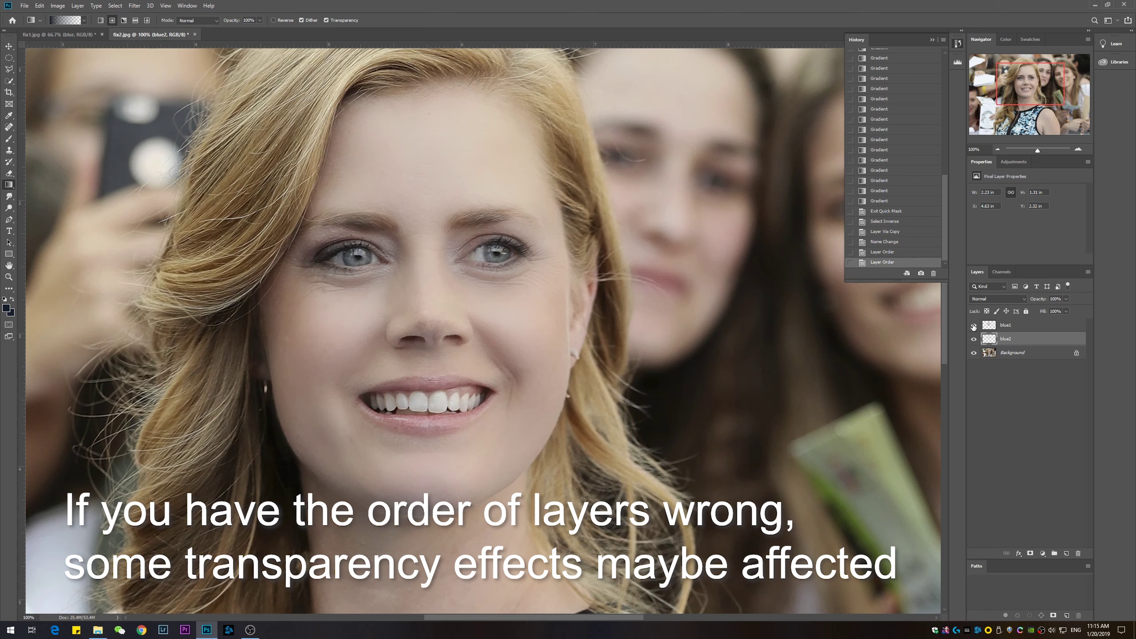
pyautogui.click(1005, 331)
pyautogui.click(993, 341)
# Apply a Gaussian Blur with a reduced radius to blur2, judging the eye and smile-fold areas in the preview.
pyautogui.click(130, 6)
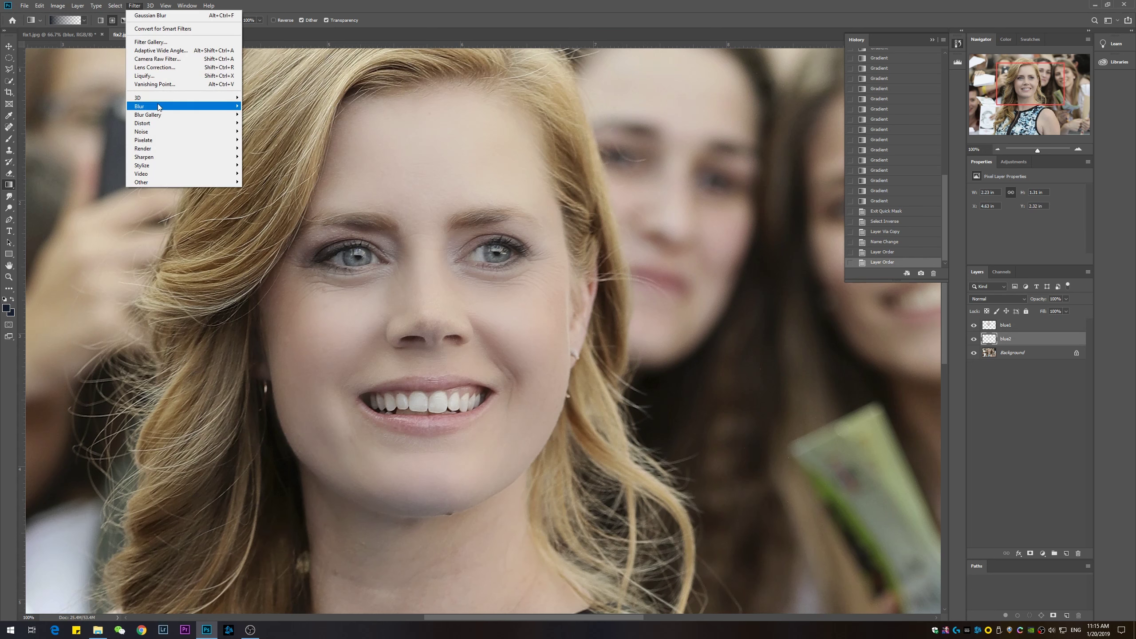
pyautogui.moveTo(174, 107)
pyautogui.click(265, 139)
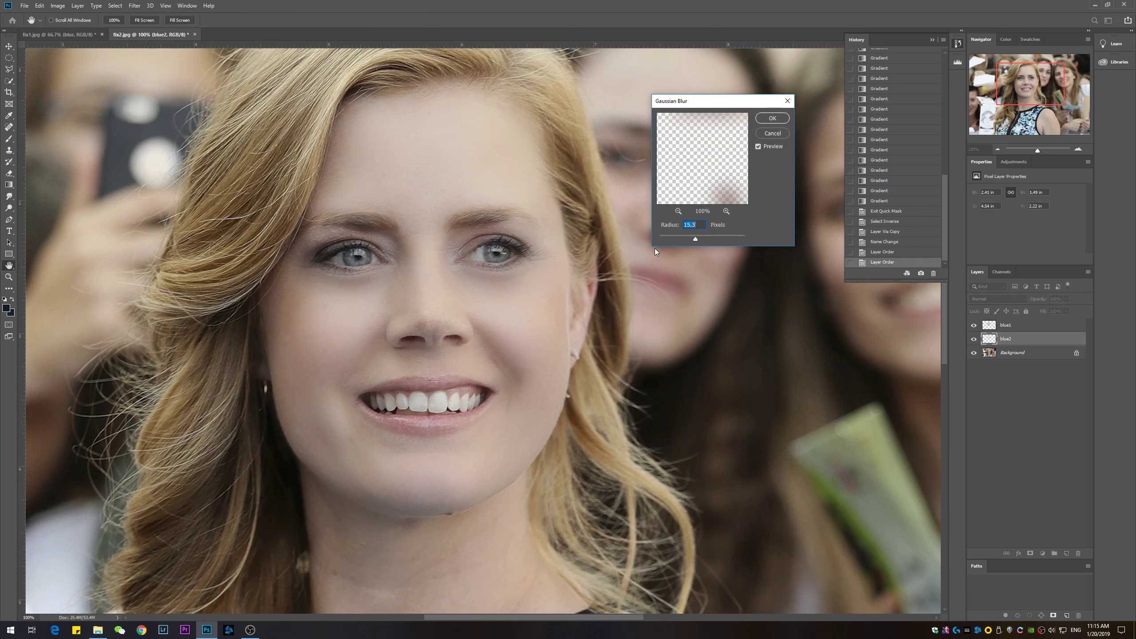
pyautogui.click(687, 241)
pyautogui.moveTo(687, 241)
pyautogui.mouseDown()
pyautogui.moveTo(705, 240)
pyautogui.moveTo(690, 240)
pyautogui.mouseUp()
pyautogui.moveTo(681, 239); pyautogui.dragTo(679, 240)
pyautogui.click(772, 119)
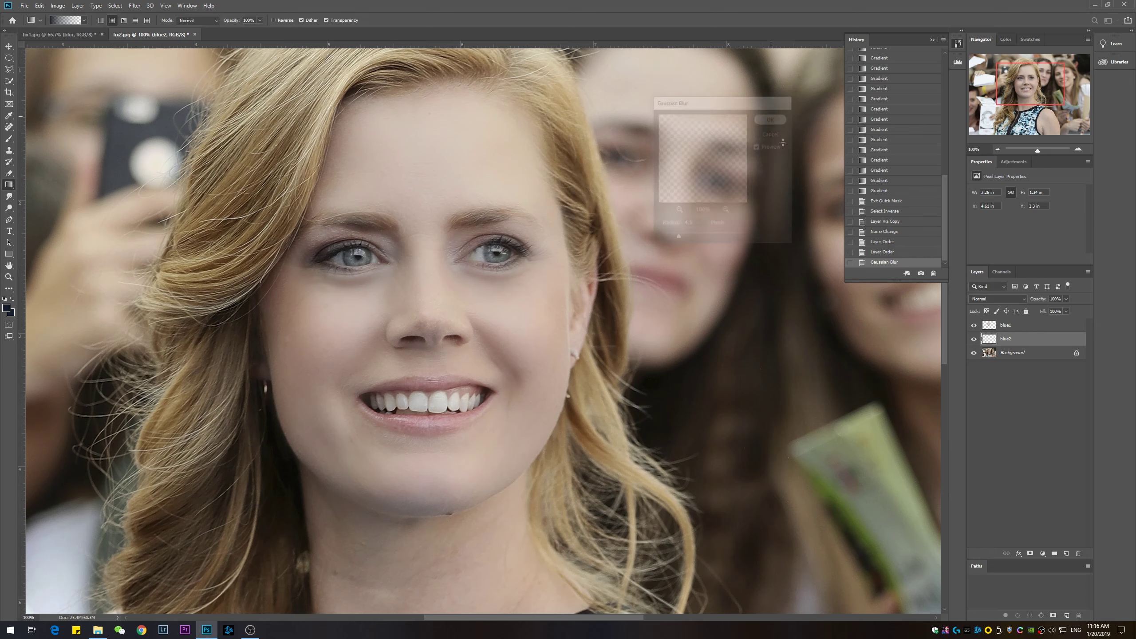
# Toggle blur2 to compare its effect, lower its opacity, and select the blur1 layer.
pyautogui.click(975, 339)
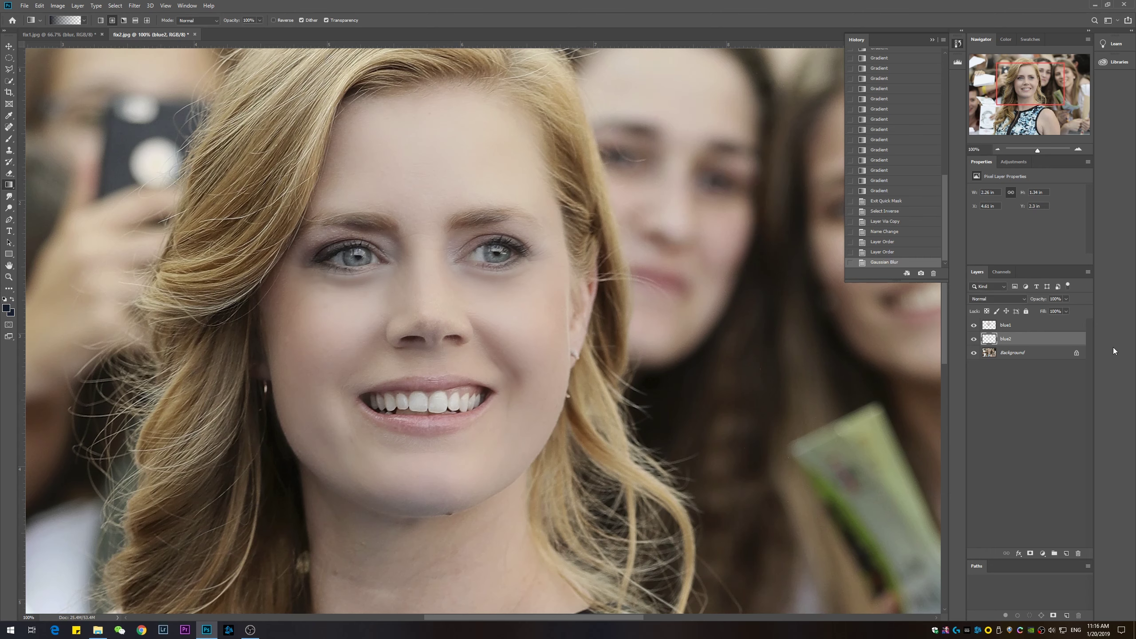
pyautogui.click(1067, 299)
pyautogui.click(1052, 309)
pyautogui.click(1003, 325)
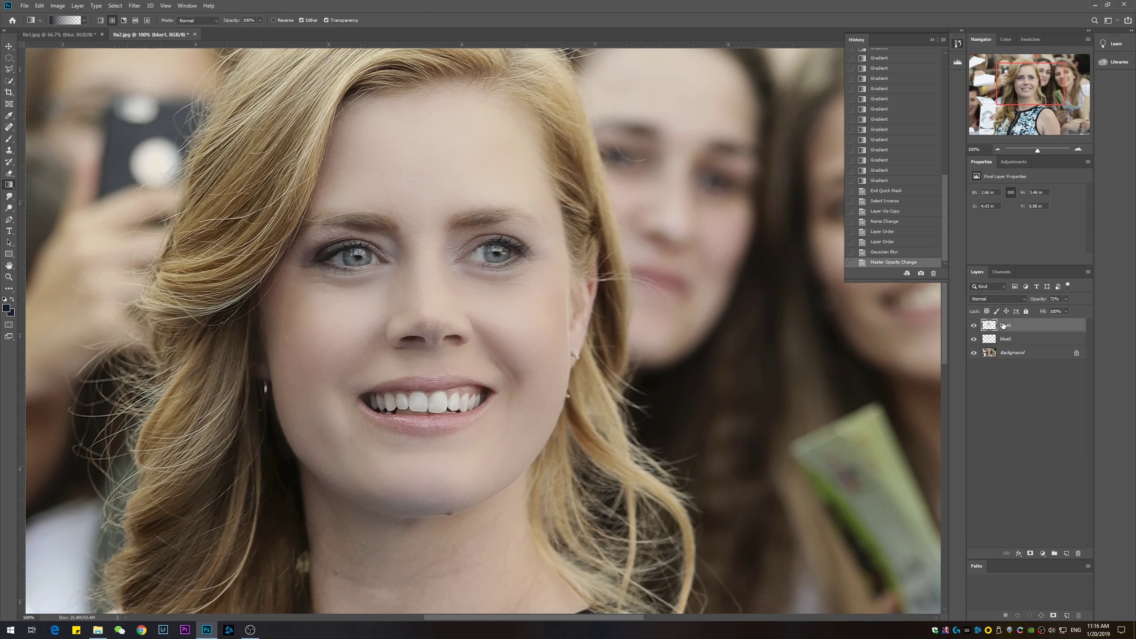
# Try merging blur1 down into blur2 and review the combined retouch across the whole photo.
pyautogui.hotkey('ctrl', 'e')
pyautogui.scroll(-2, 591, 358)
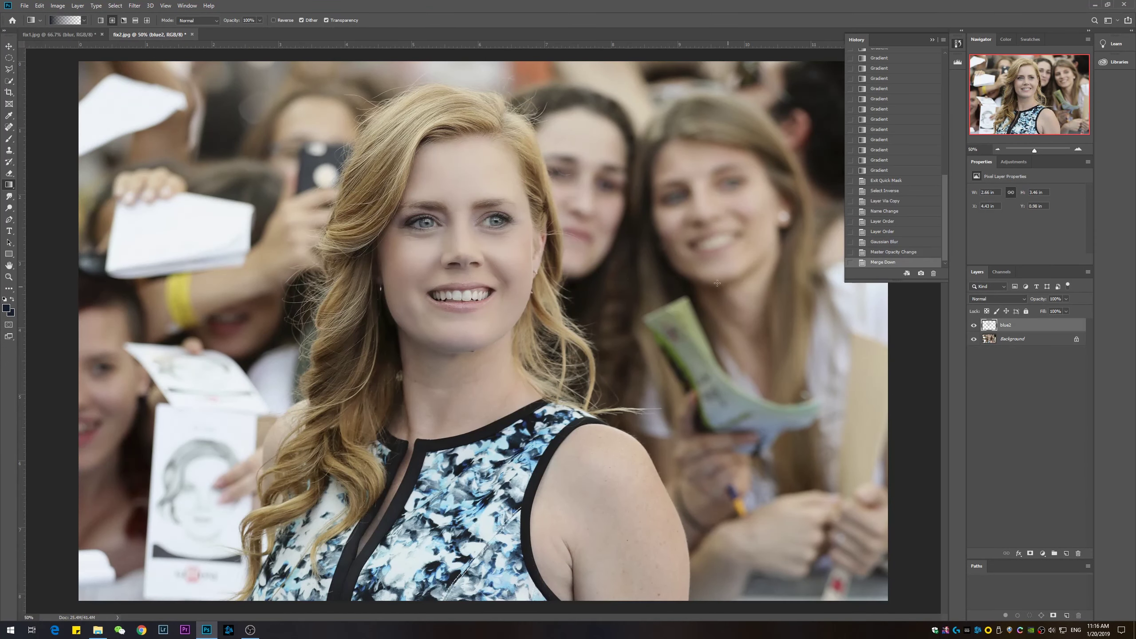
pyautogui.scroll(-1, 550, 325)
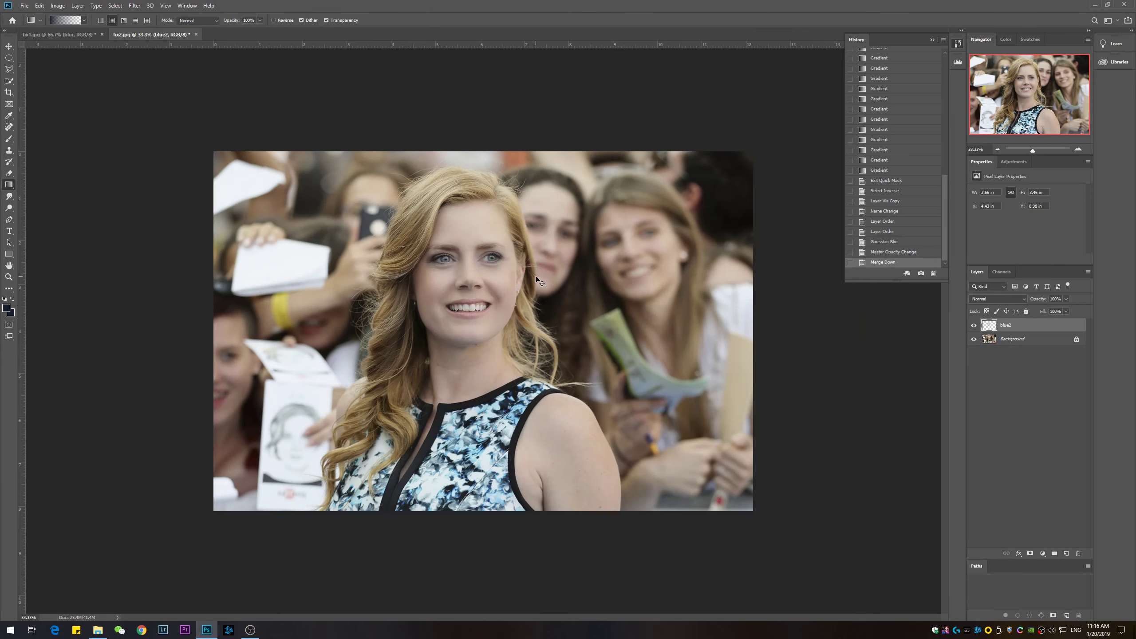
pyautogui.scroll(2, 582, 218)
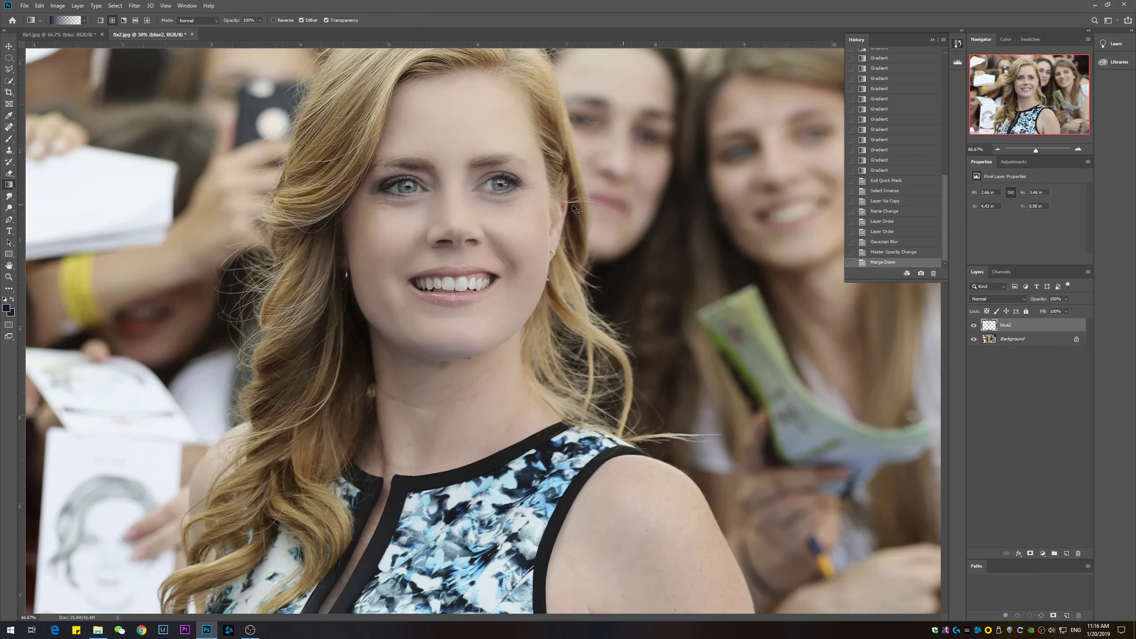
pyautogui.scroll(-1, 555, 204)
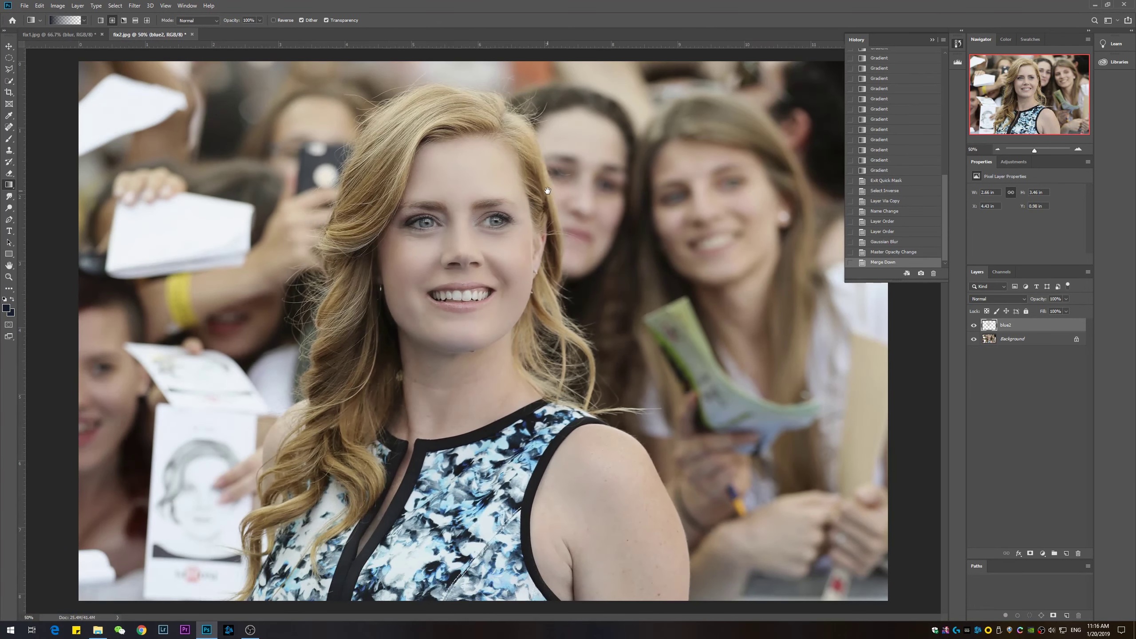
# Switch to fix1.jpg to review its finished portrait retouch and return to fix2.jpg.
pyautogui.click(58, 34)
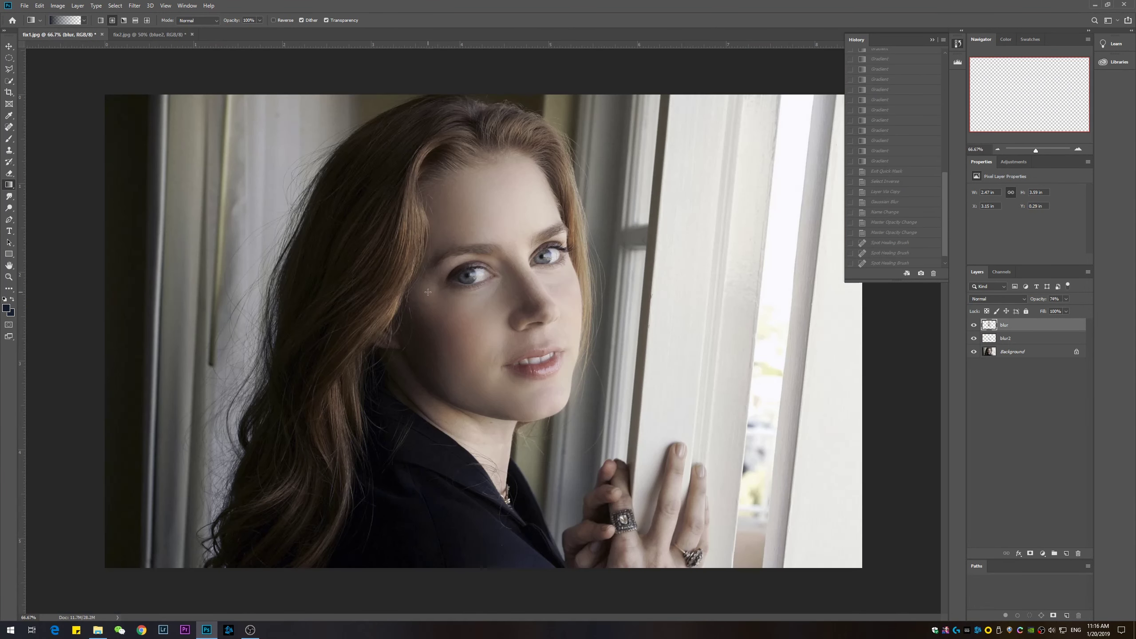
pyautogui.hotkey('ctrl', '-')
pyautogui.hotkey('ctrl', '+')
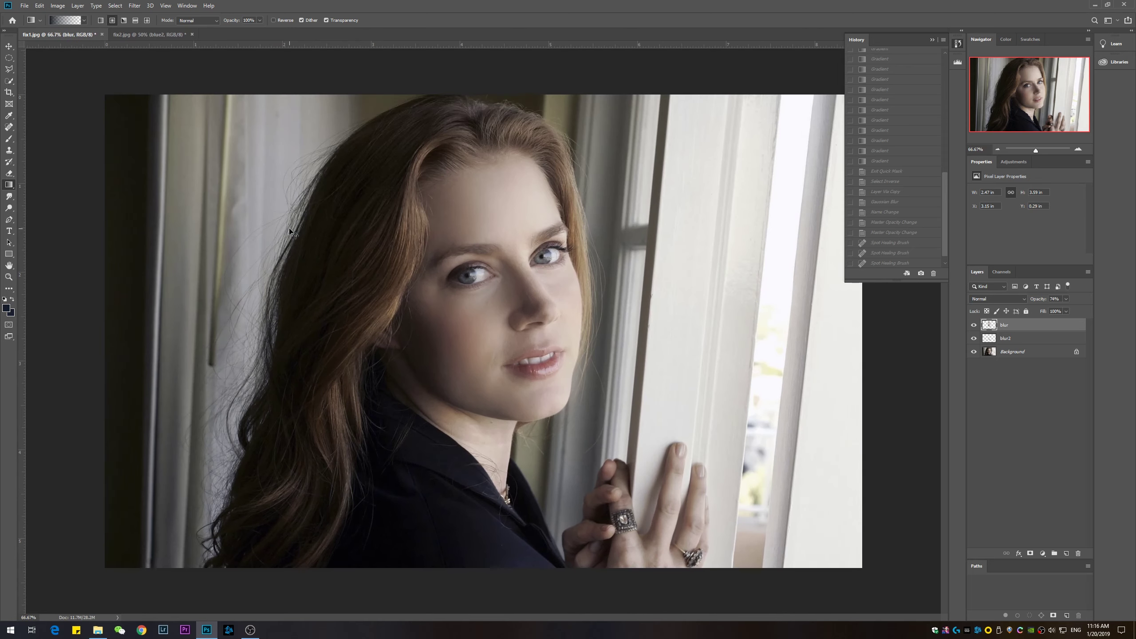
pyautogui.click(147, 35)
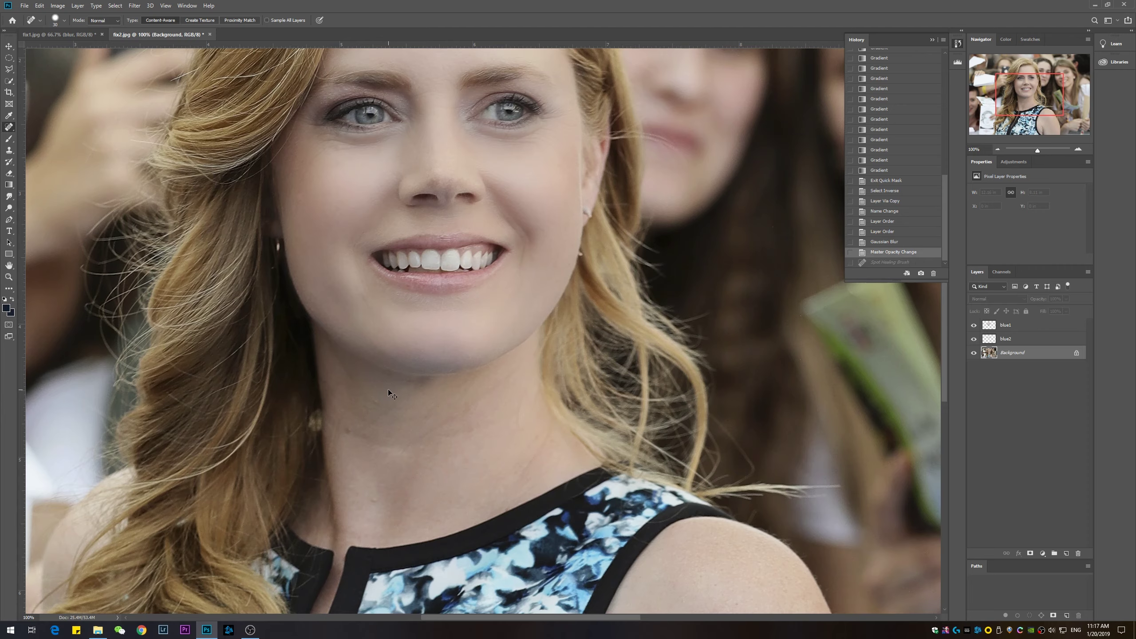
# Try removing the dark mole on the chin edge of the Background layer with the Spot Healing Brush at different sizes.
pyautogui.hotkey('ctrl', '+')
pyautogui.moveTo(410, 419); pyautogui.dragTo(457, 297)
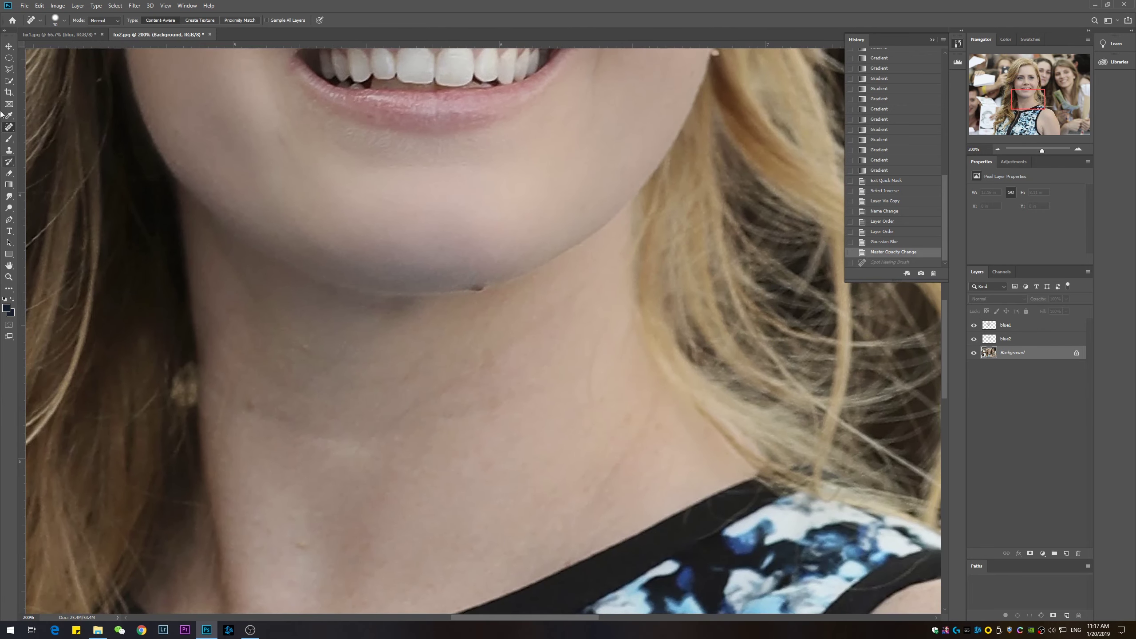
pyautogui.moveTo(477, 271); pyautogui.dragTo(480, 301)
pyautogui.hotkey('ctrl', 'z')
pyautogui.press('[')
pyautogui.press('[')
pyautogui.press(']')
pyautogui.click(472, 287)
pyautogui.moveTo(472, 287); pyautogui.dragTo(478, 284)
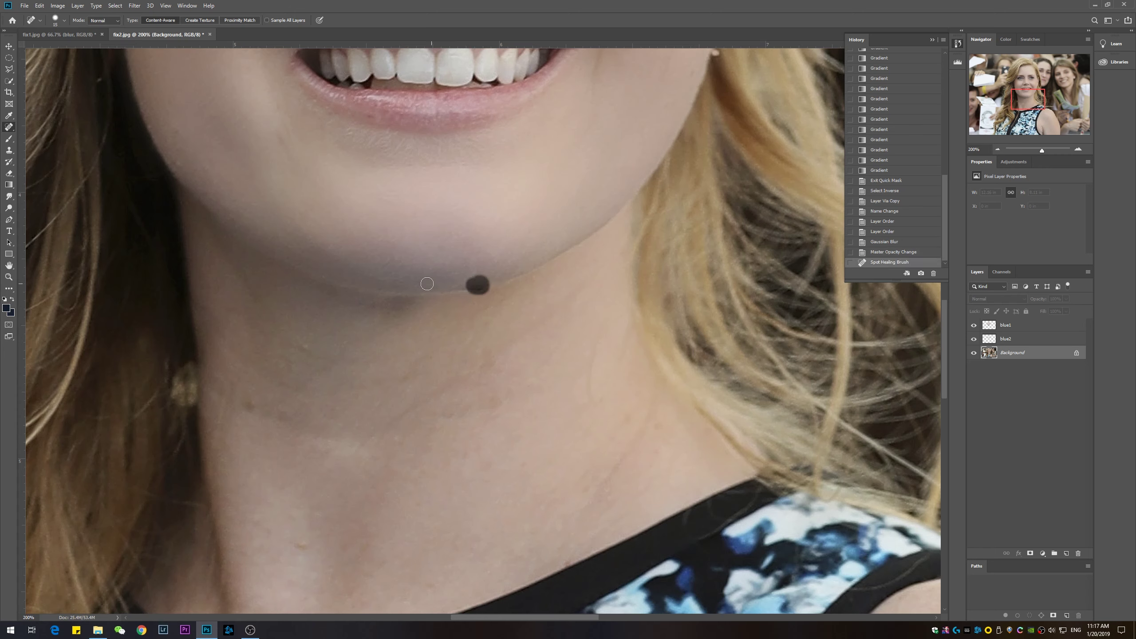
pyautogui.hotkey('ctrl', 'z')
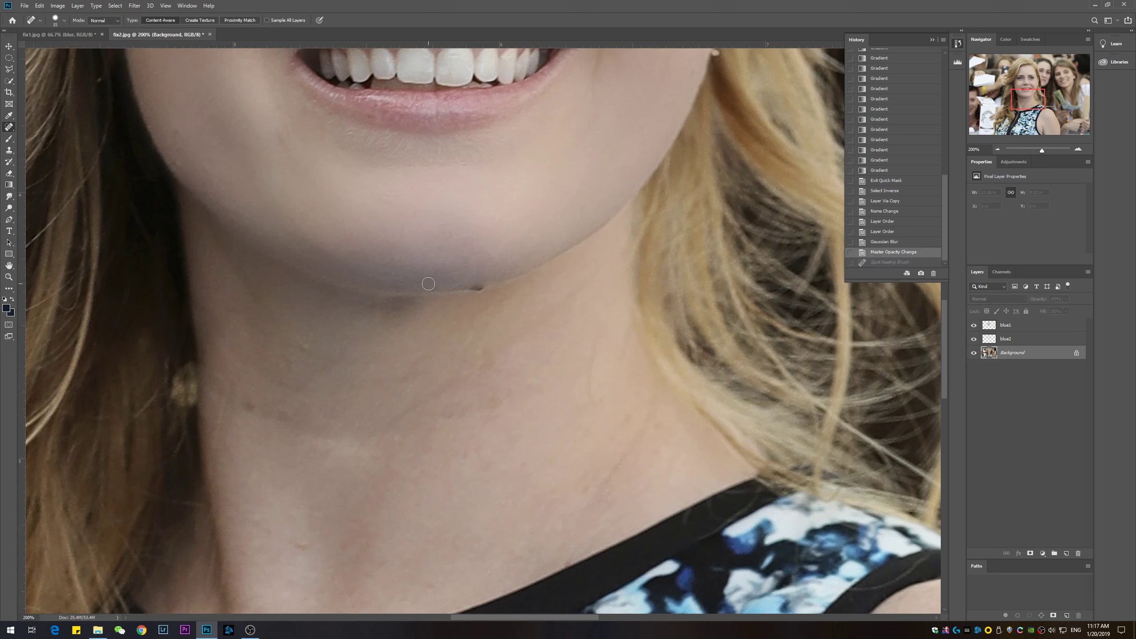
# Clone skin over the side of the chin-edge mole on the Background layer with a much smaller Clone Stamp brush.
pyautogui.press('s')
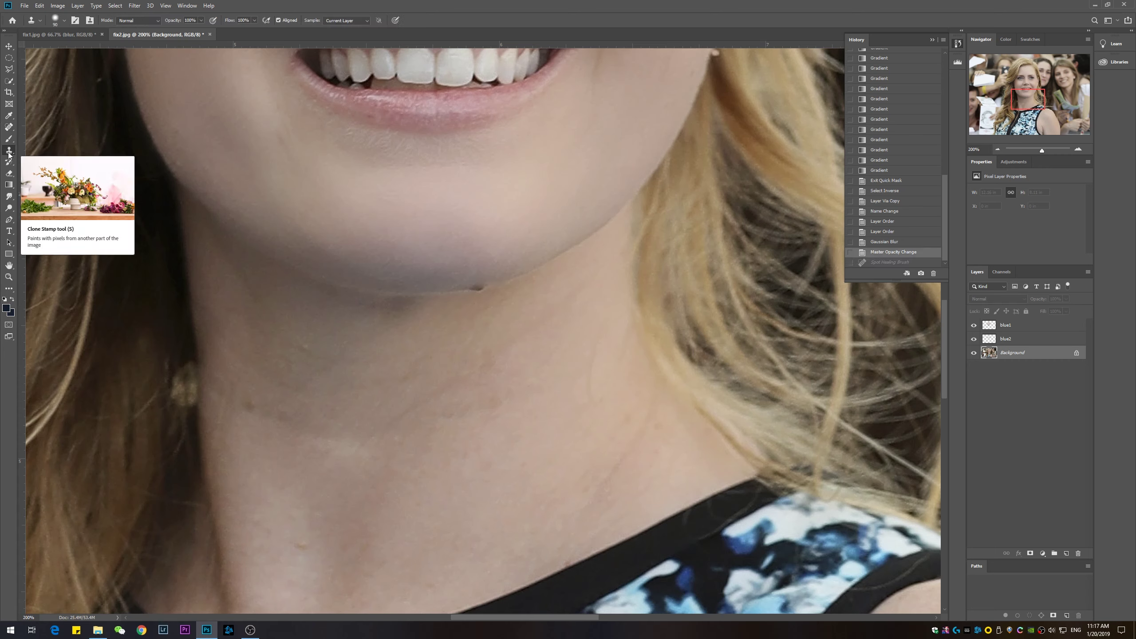
pyautogui.press('[')
pyautogui.press('[')
pyautogui.press('[')
pyautogui.press('[')
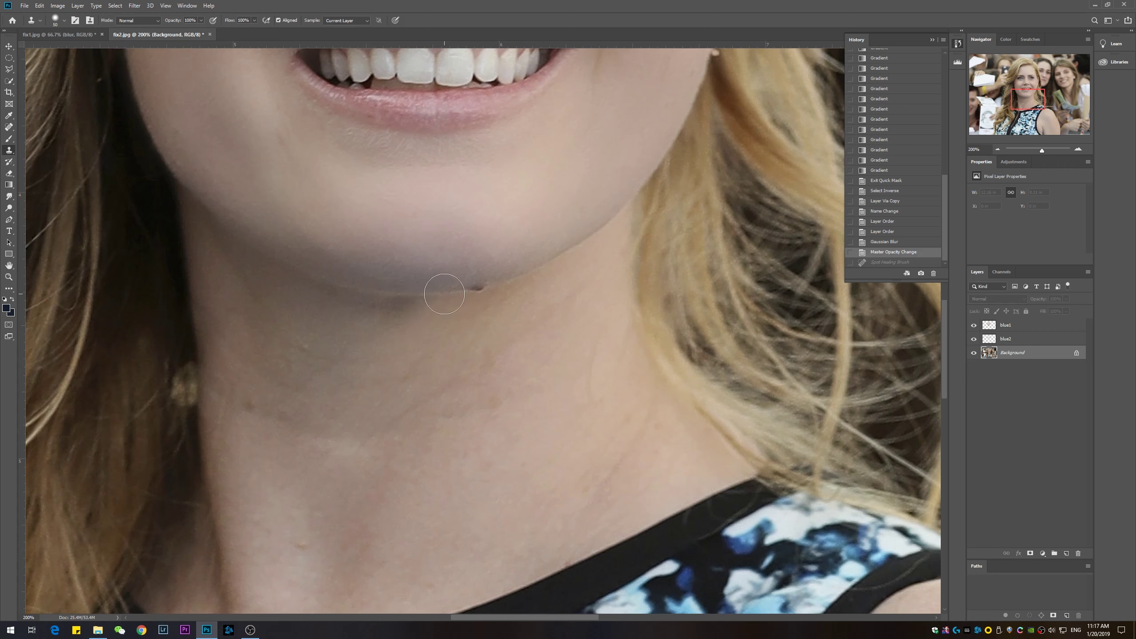
pyautogui.press('[')
pyautogui.press('[')
pyautogui.press('[')
pyautogui.click(470, 290)
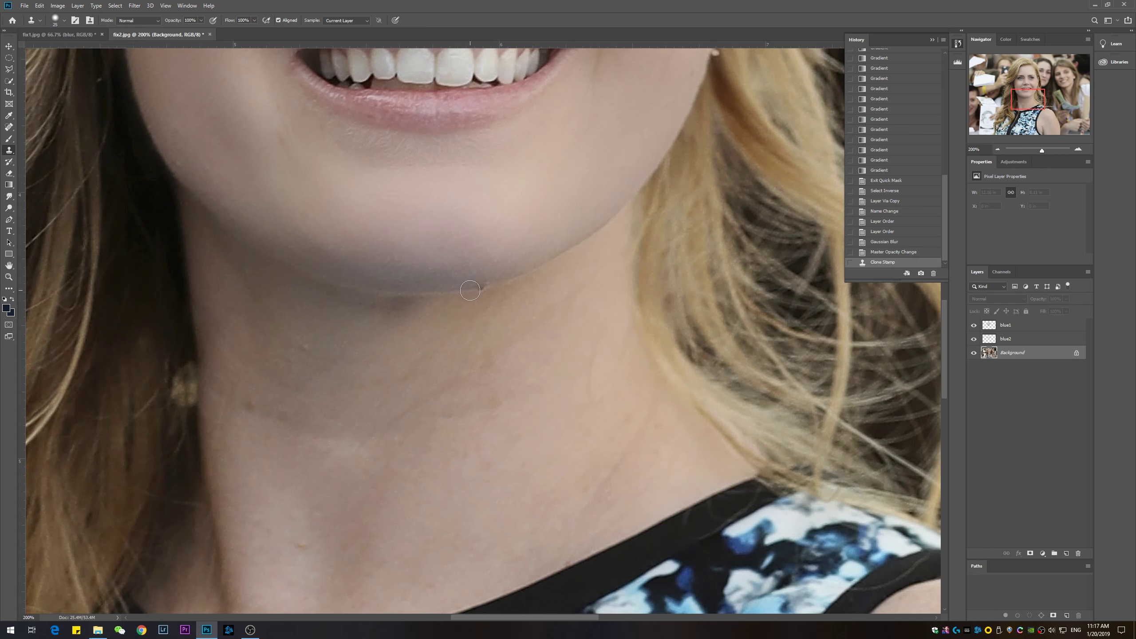
# Sample the jawline beside the mole and clone away its remainder with a further reduced Clone Stamp brush.
pyautogui.keyDown('alt'); pyautogui.click(502, 284); pyautogui.keyUp('alt')
pyautogui.click(484, 289)
pyautogui.click(488, 287)
pyautogui.press('[')
pyautogui.press('[')
pyautogui.press('[')
pyautogui.press(']')
pyautogui.click(478, 294)
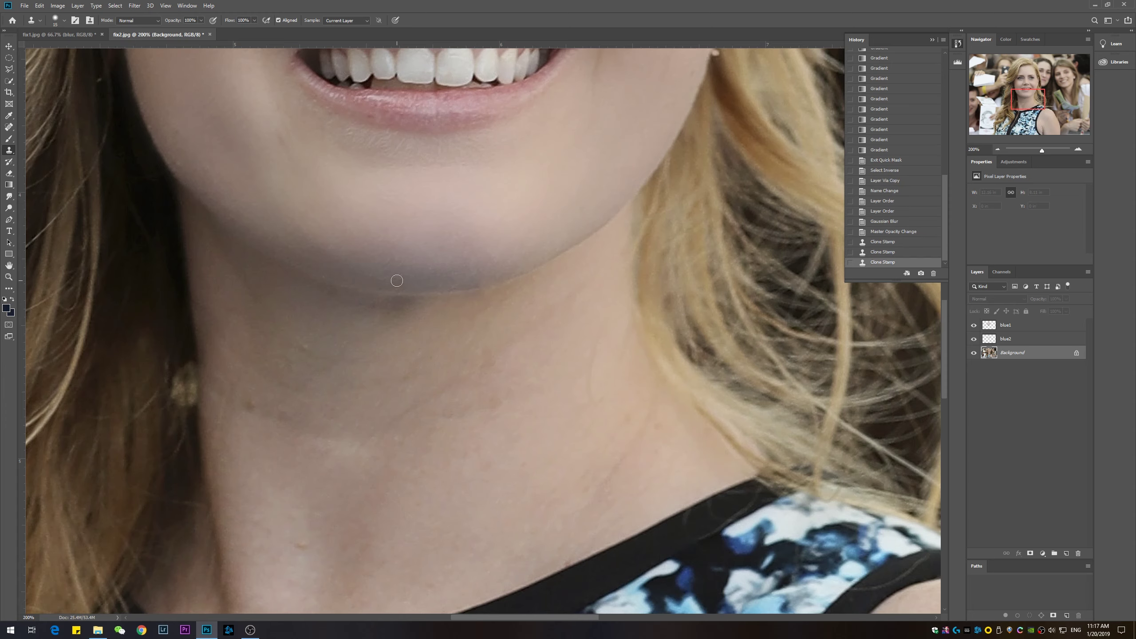
# Clean up the chin edge around the removed mole with more Clone Stamp strokes, using a slightly smaller brush.
pyautogui.scroll(-3, 396, 279)
pyautogui.scroll(4, 388, 285)
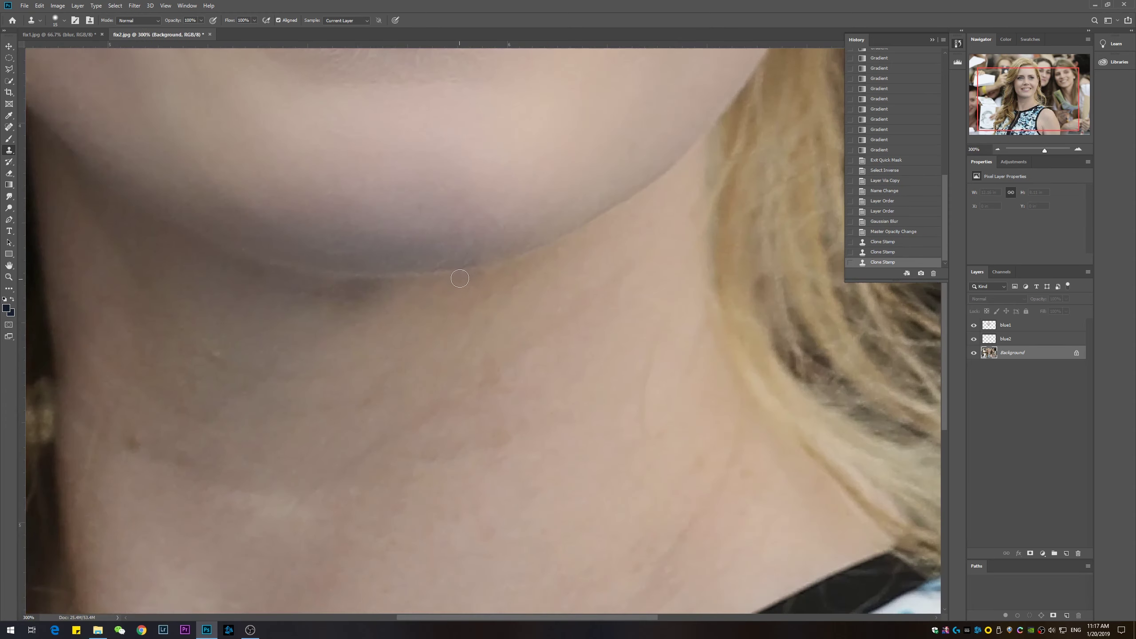
pyautogui.click(490, 259)
pyautogui.scroll(-1, 492, 265)
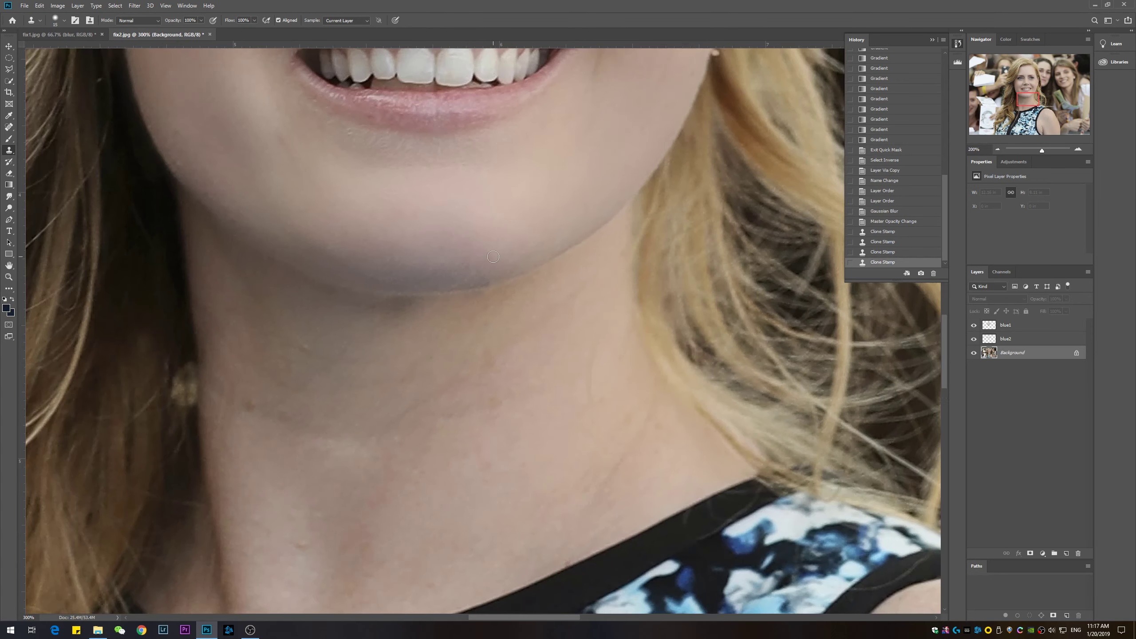
pyautogui.press('[')
pyautogui.moveTo(493, 280); pyautogui.dragTo(415, 283)
pyautogui.scroll(-4, 325, 258)
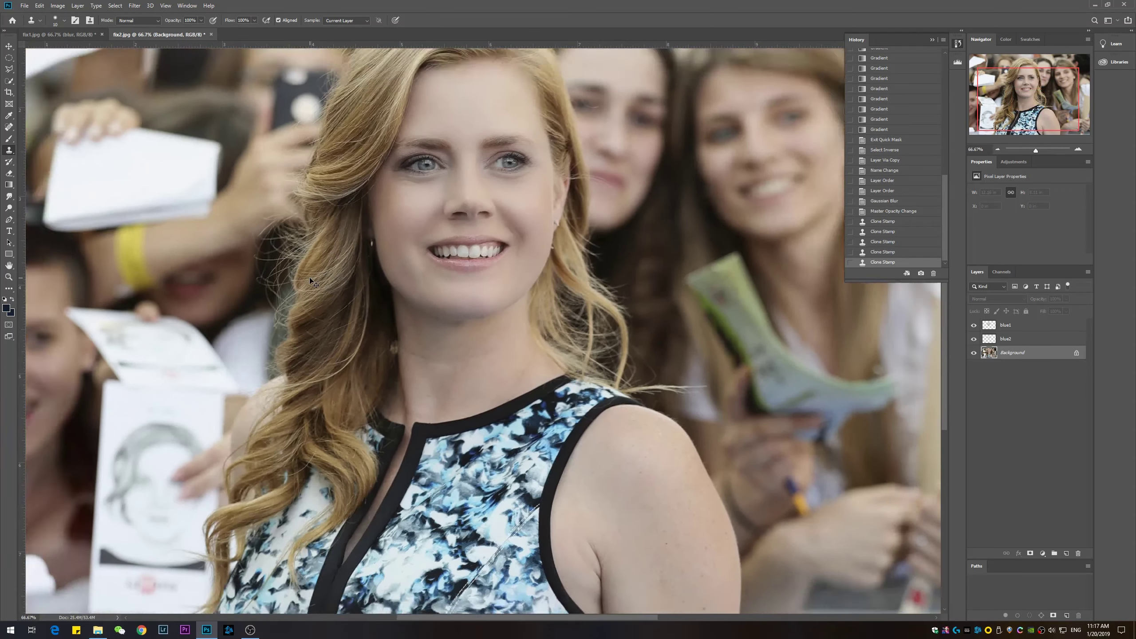
# Heal the leftover blemish where the chin meets the neck with the Spot Healing Brush.
pyautogui.scroll(2, 408, 385)
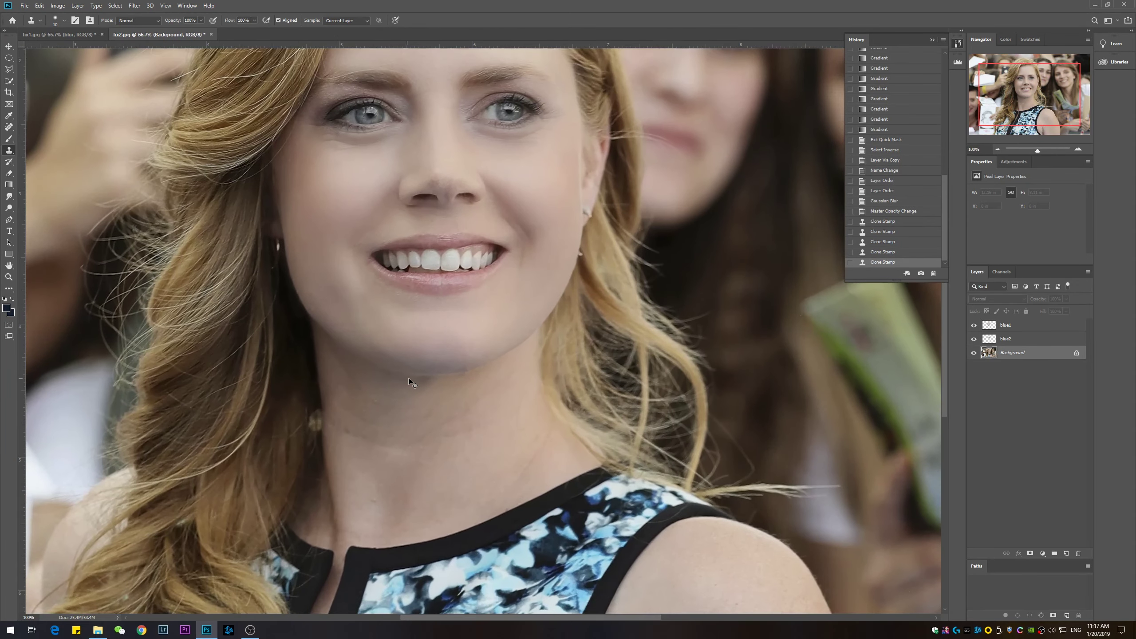
pyautogui.press('j')
pyautogui.click(468, 368)
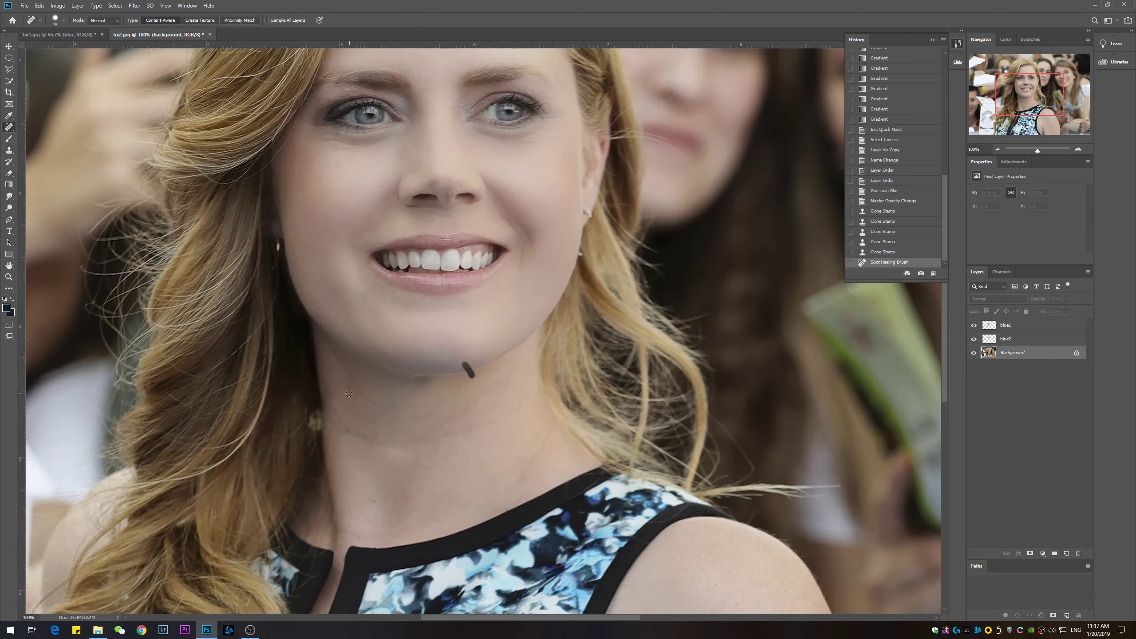
pyautogui.scroll(-1, 538, 356)
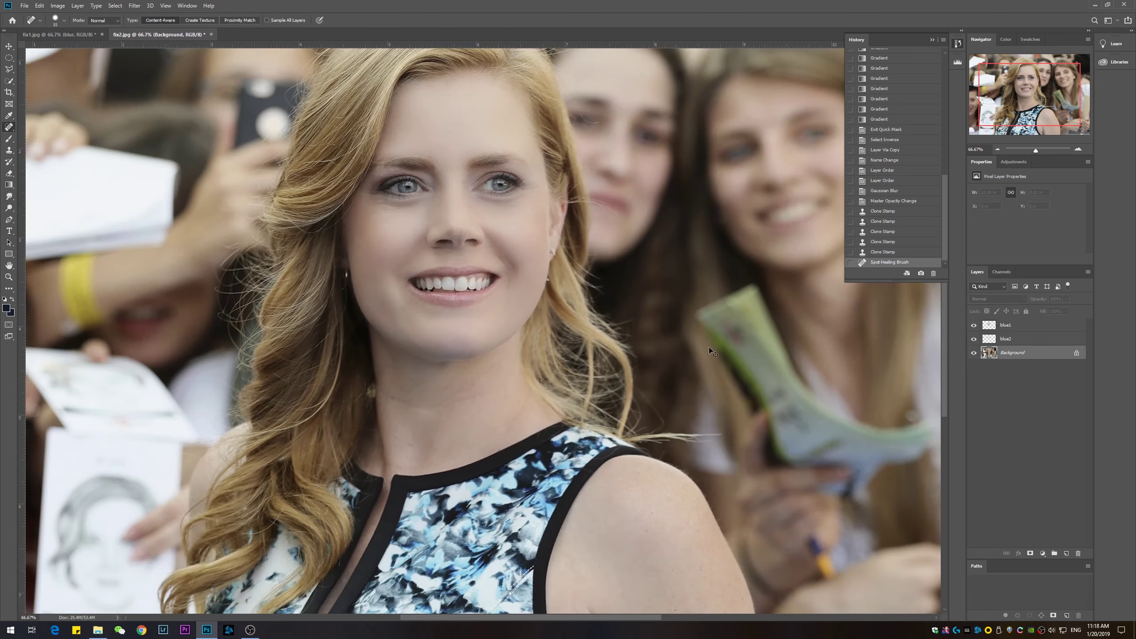
# Save the retouched state as a history snapshot and compare it with the original fix2.jpg state, ending on the snapshot.
pyautogui.click(921, 274)
pyautogui.moveTo(947, 242); pyautogui.dragTo(949, 110)
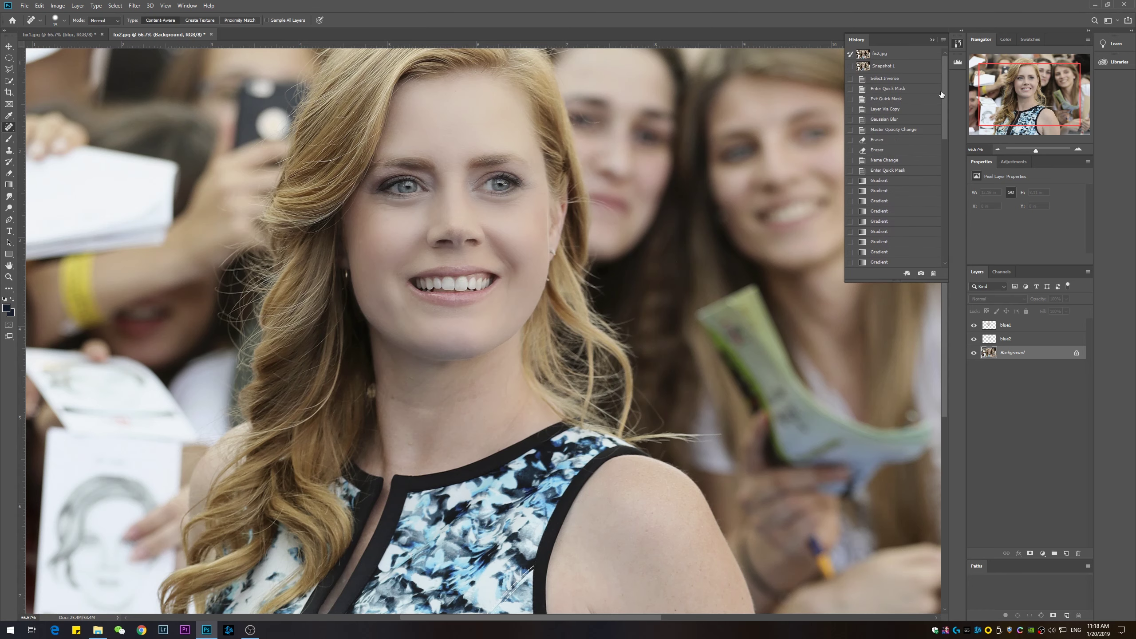
pyautogui.scroll(3, 828, 67)
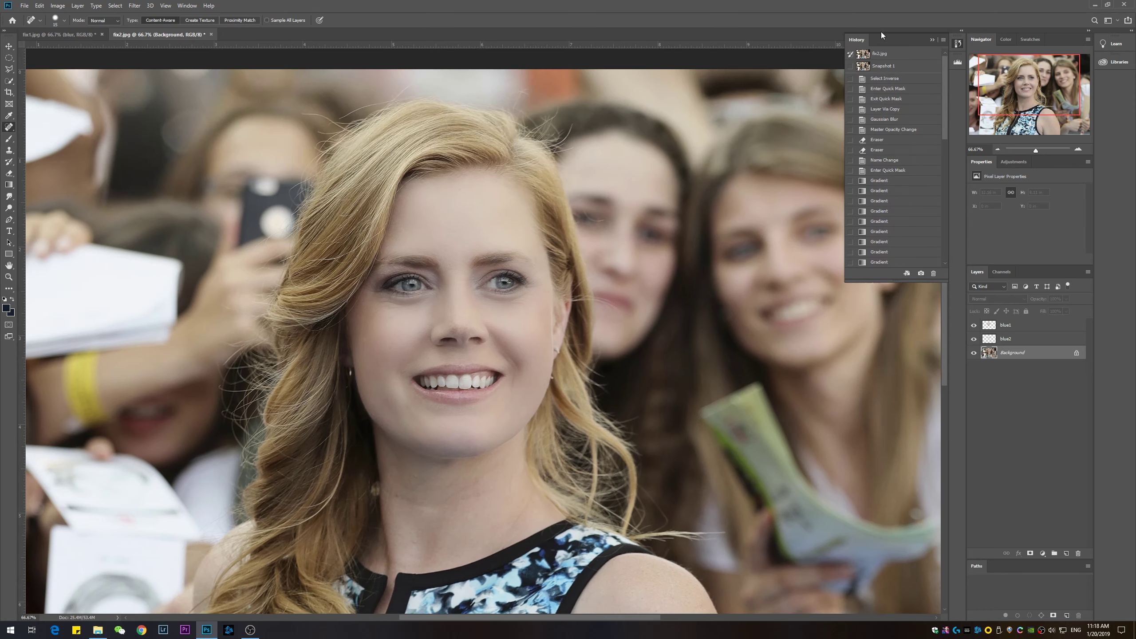
pyautogui.click(879, 54)
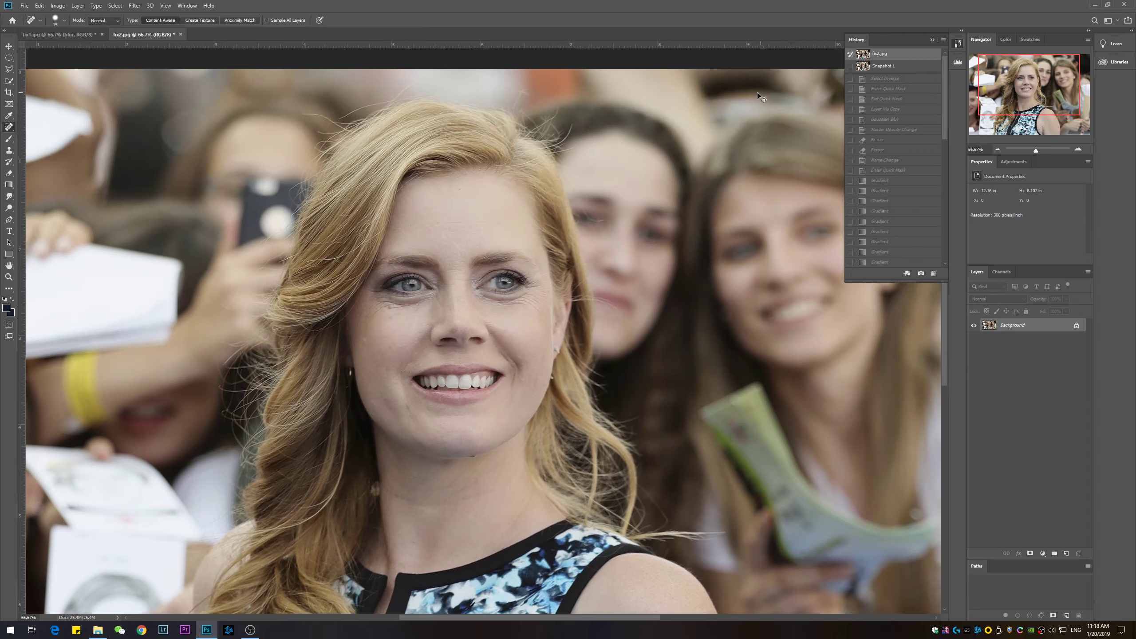
pyautogui.hotkey('ctrl', '1')
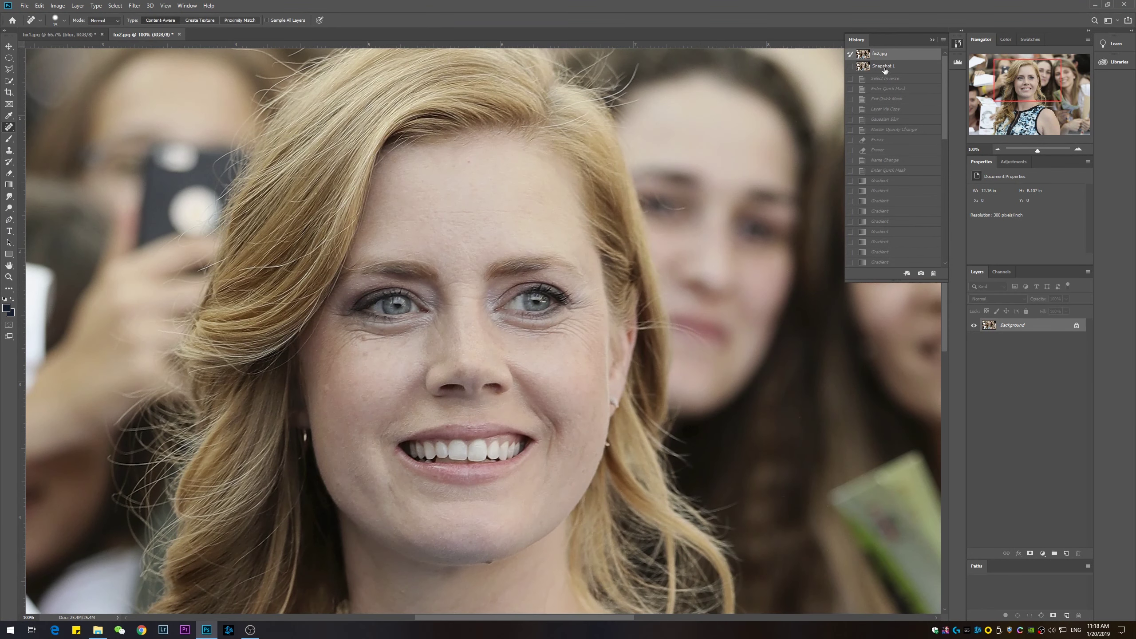
pyautogui.click(884, 67)
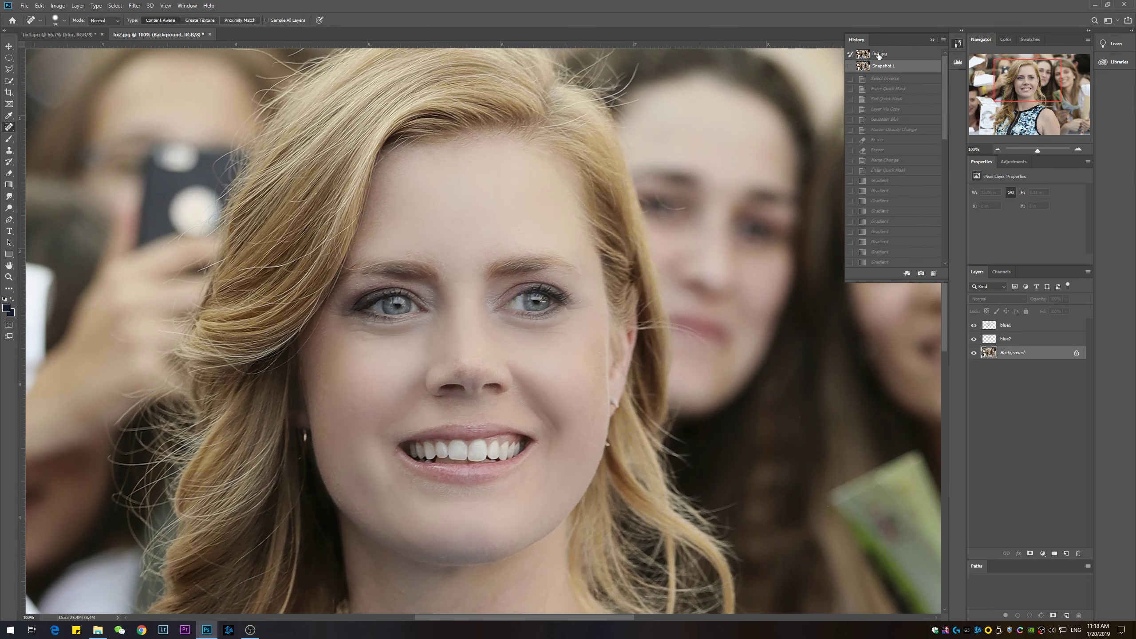
pyautogui.click(879, 54)
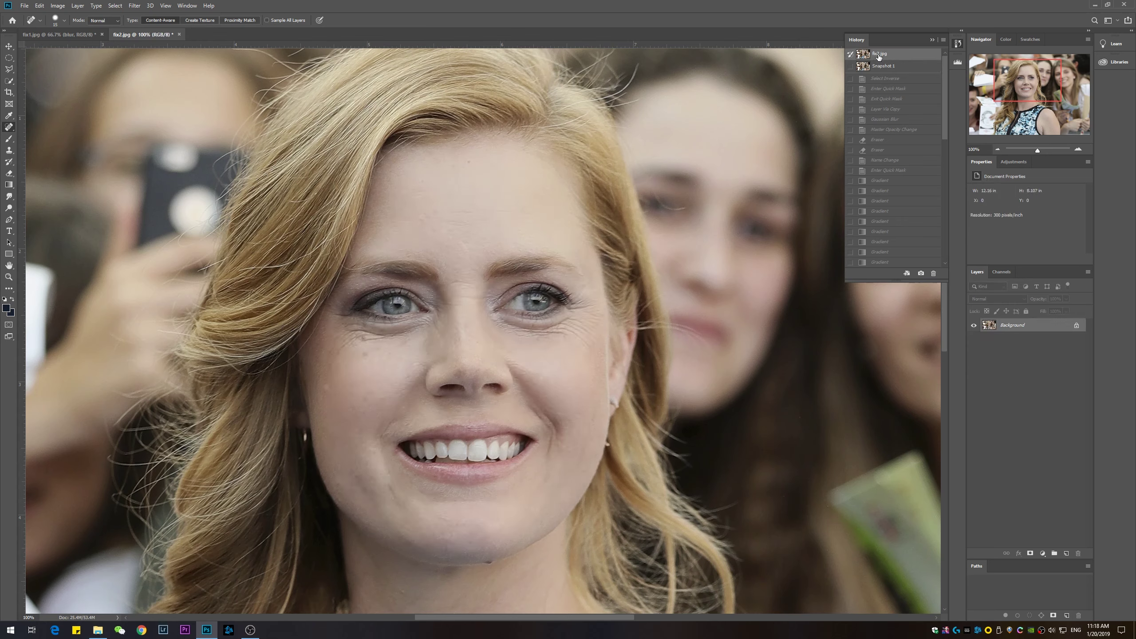
pyautogui.click(879, 67)
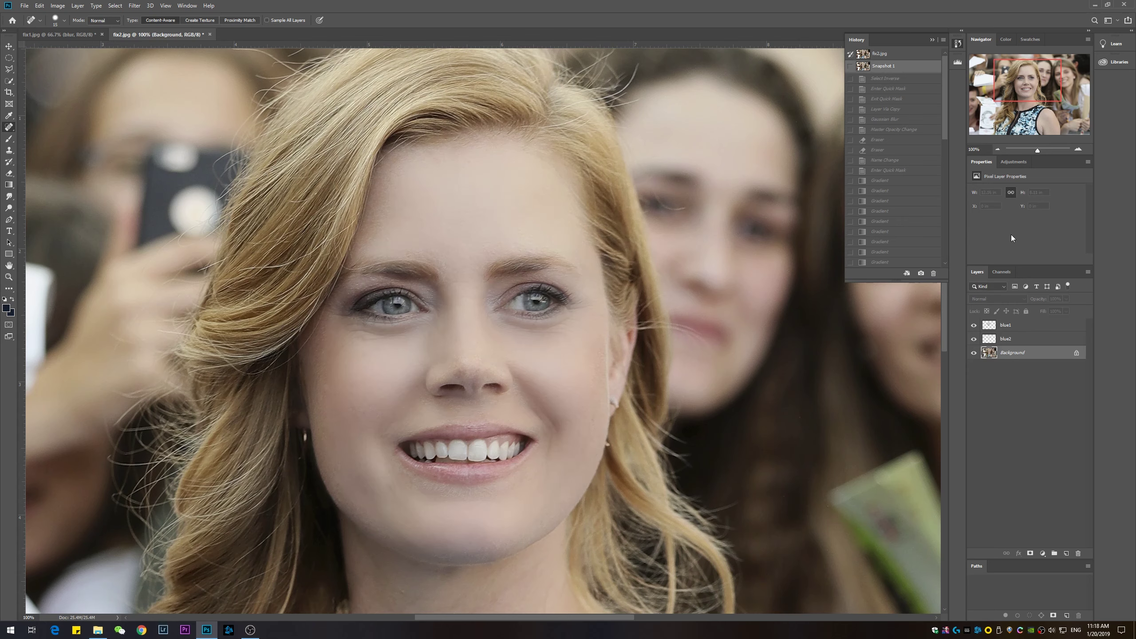
# Lower the opacity of the blur1 layer to 43%.
pyautogui.click(1004, 340)
pyautogui.keyDown('shift'); pyautogui.click(1006, 326); pyautogui.keyUp('shift')
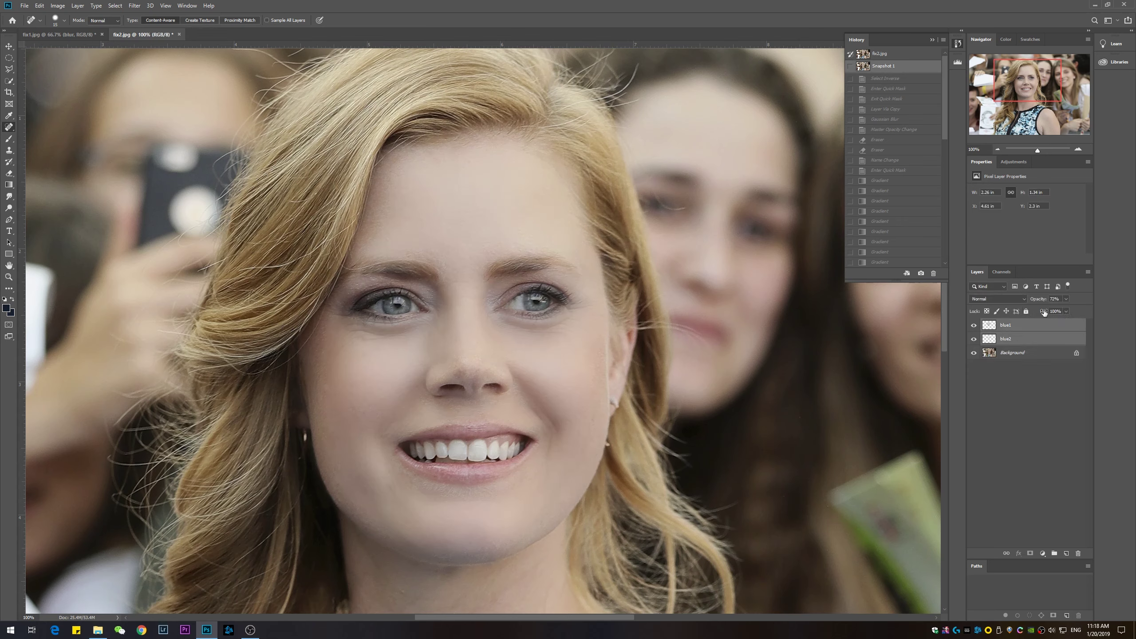
pyautogui.click(1002, 326)
pyautogui.click(1065, 299)
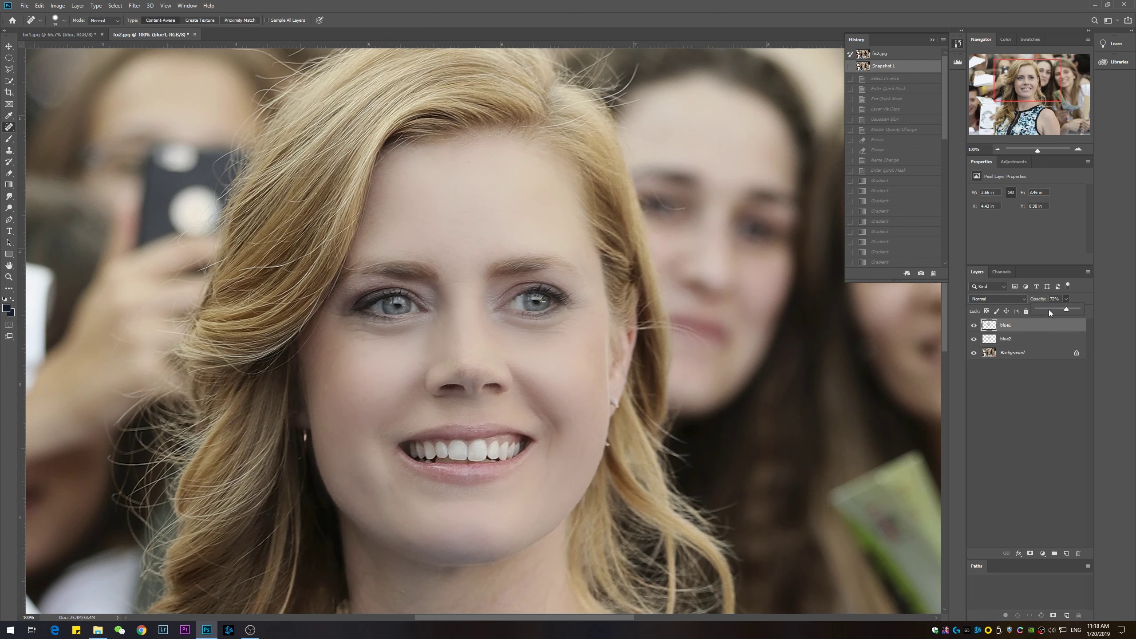
pyautogui.click(1050, 310)
pyautogui.moveTo(1056, 309); pyautogui.dragTo(1052, 310)
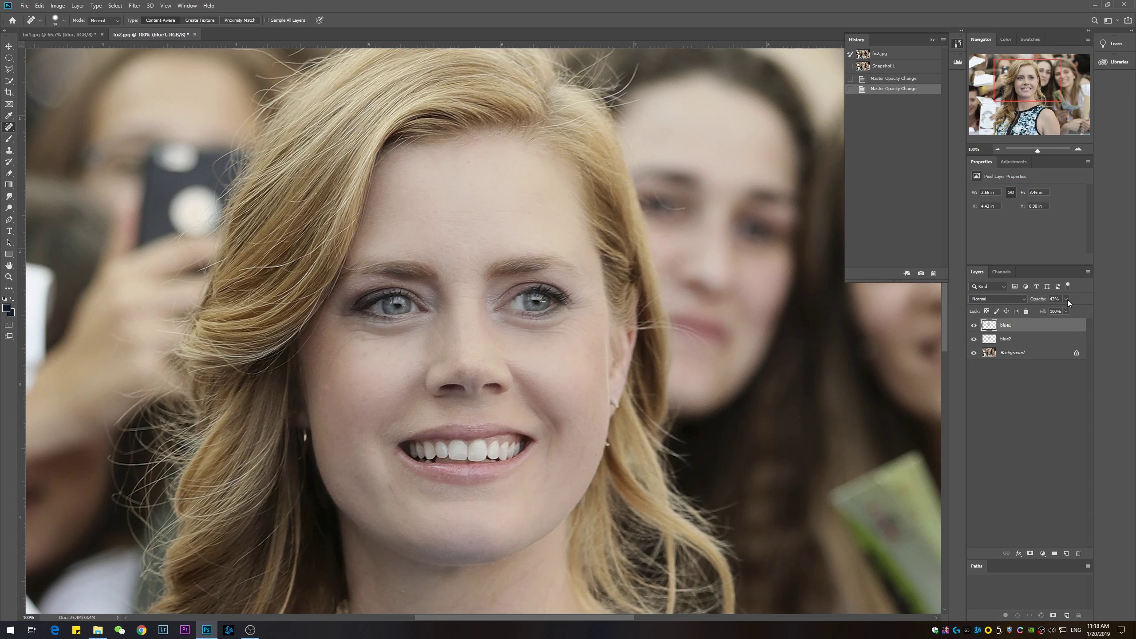
# Save the reduced-opacity version as a second history snapshot and compare it with the first snapshot and the original photo.
pyautogui.click(921, 274)
pyautogui.click(879, 54)
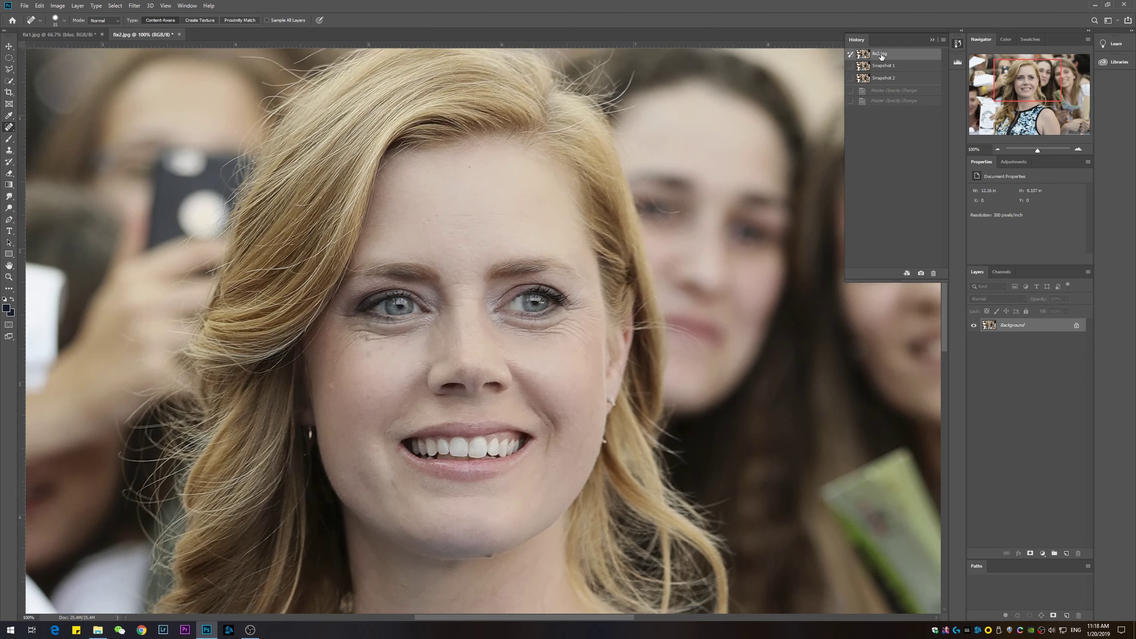
pyautogui.hotkey('ctrl', '-')
pyautogui.click(882, 66)
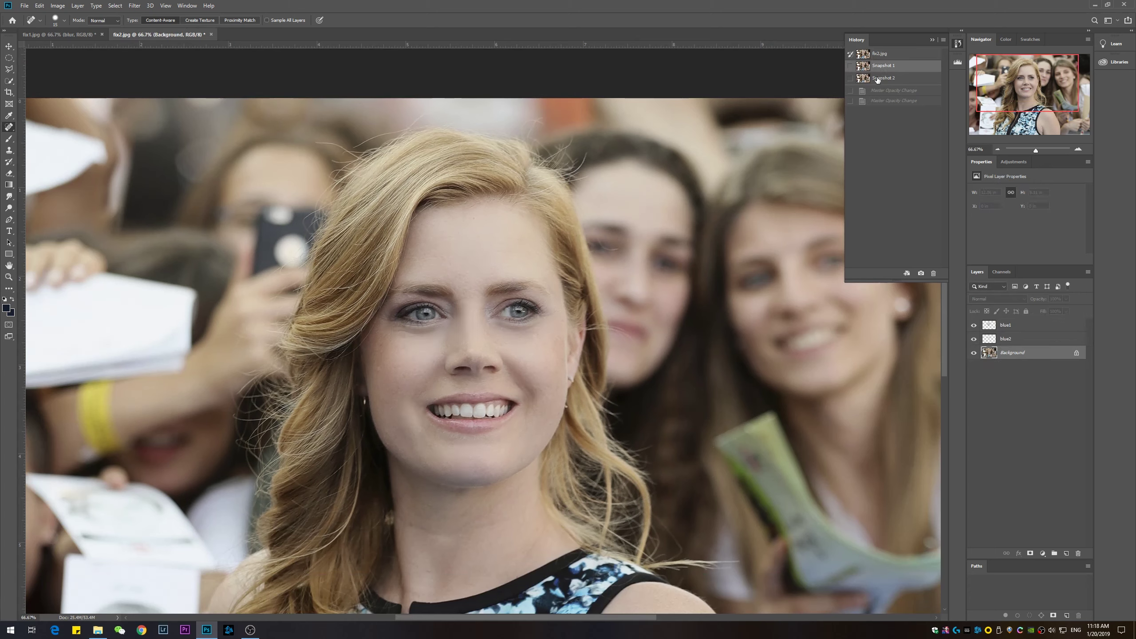
pyautogui.click(877, 79)
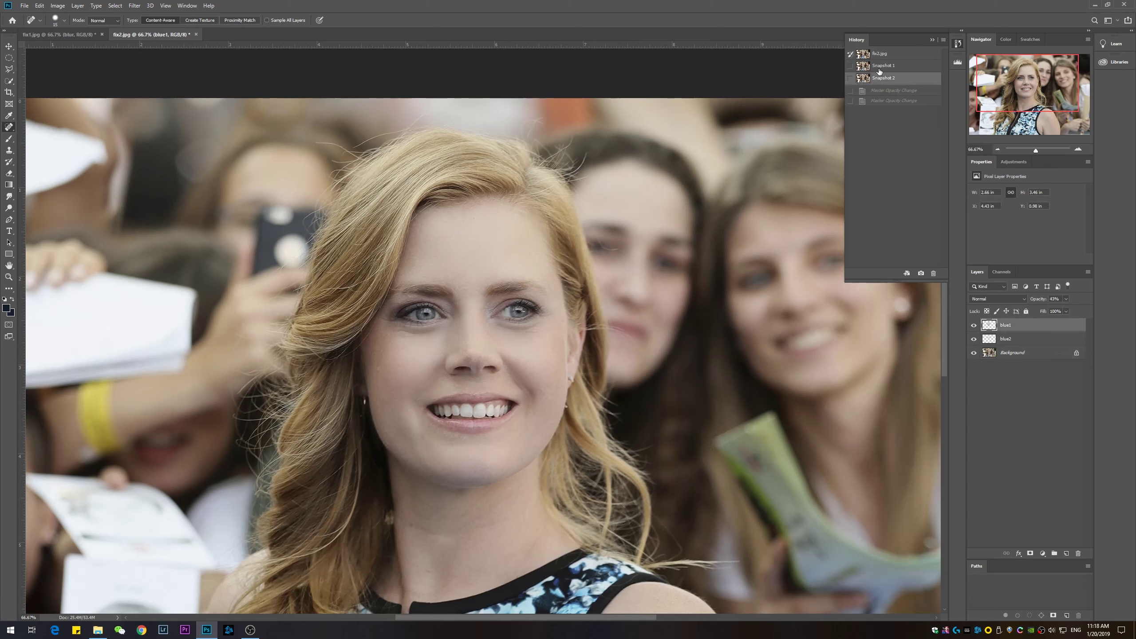
pyautogui.click(879, 67)
pyautogui.click(879, 79)
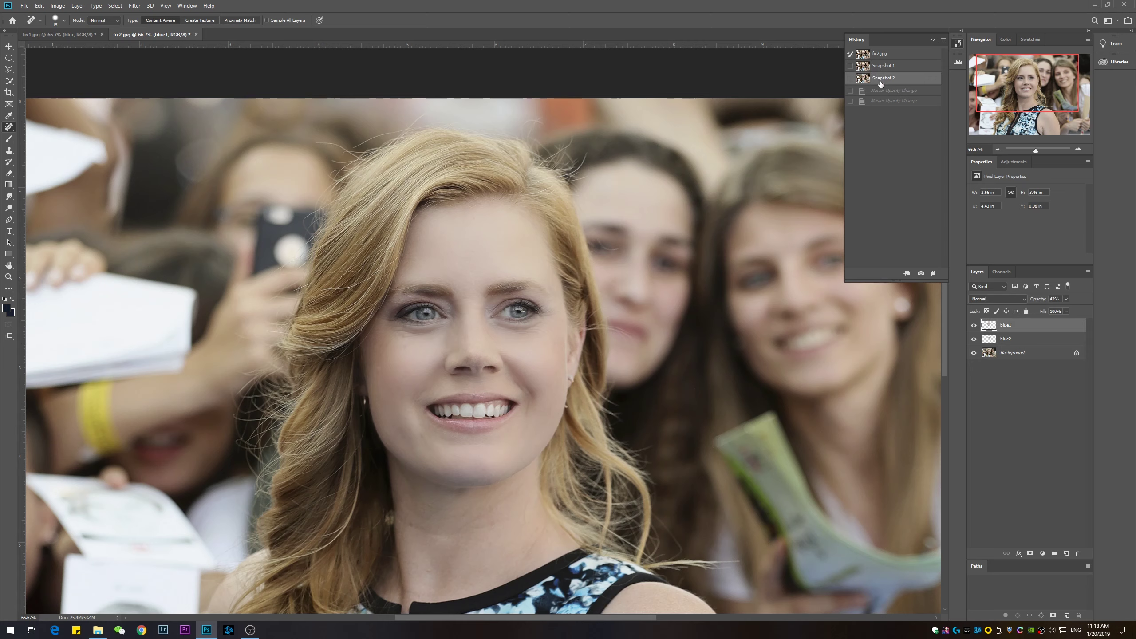
pyautogui.click(878, 56)
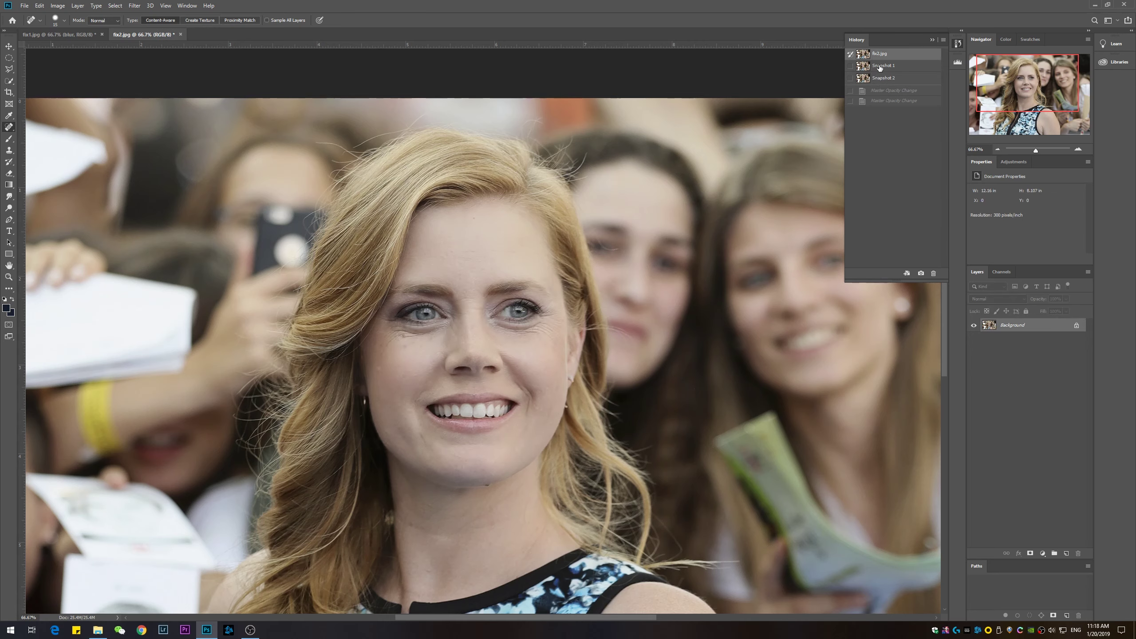
# Show the first snapshot of fix2.jpg with the whole photo in view, and compare it with the retouched fix1.jpg document.
pyautogui.click(880, 67)
pyautogui.scroll(-1, 349, 132)
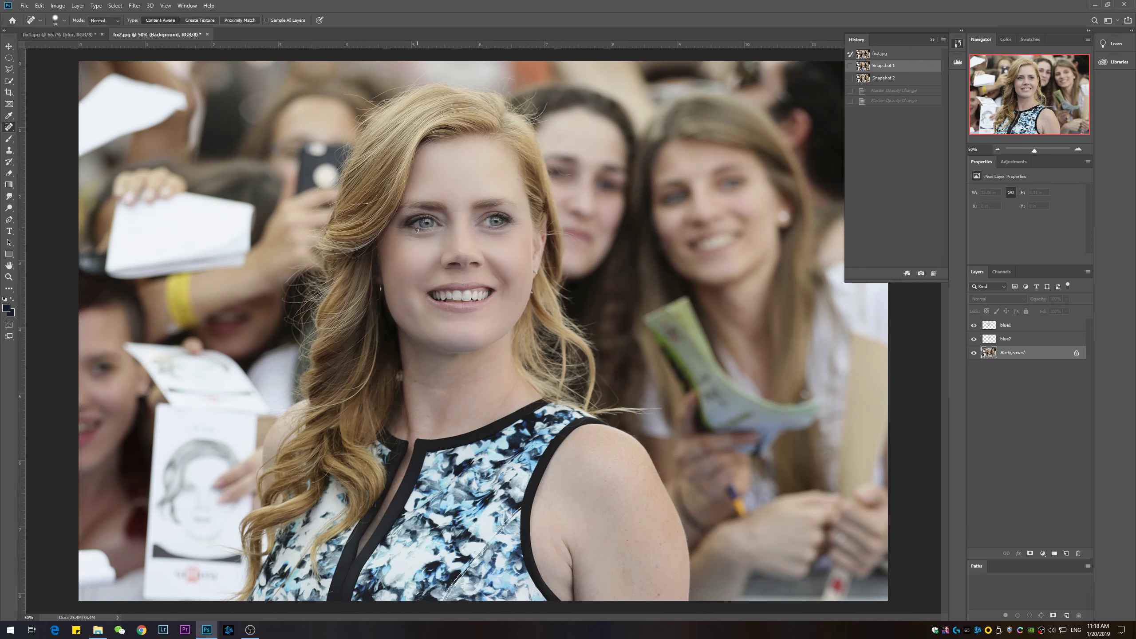
pyautogui.click(58, 34)
pyautogui.click(131, 35)
pyautogui.click(46, 35)
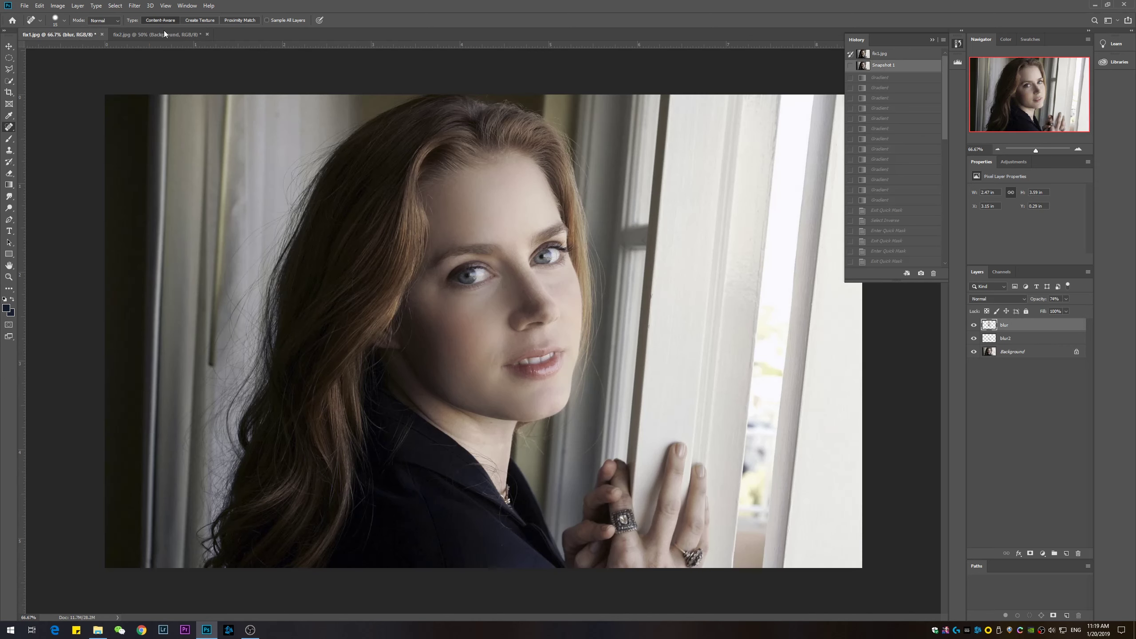
pyautogui.click(164, 35)
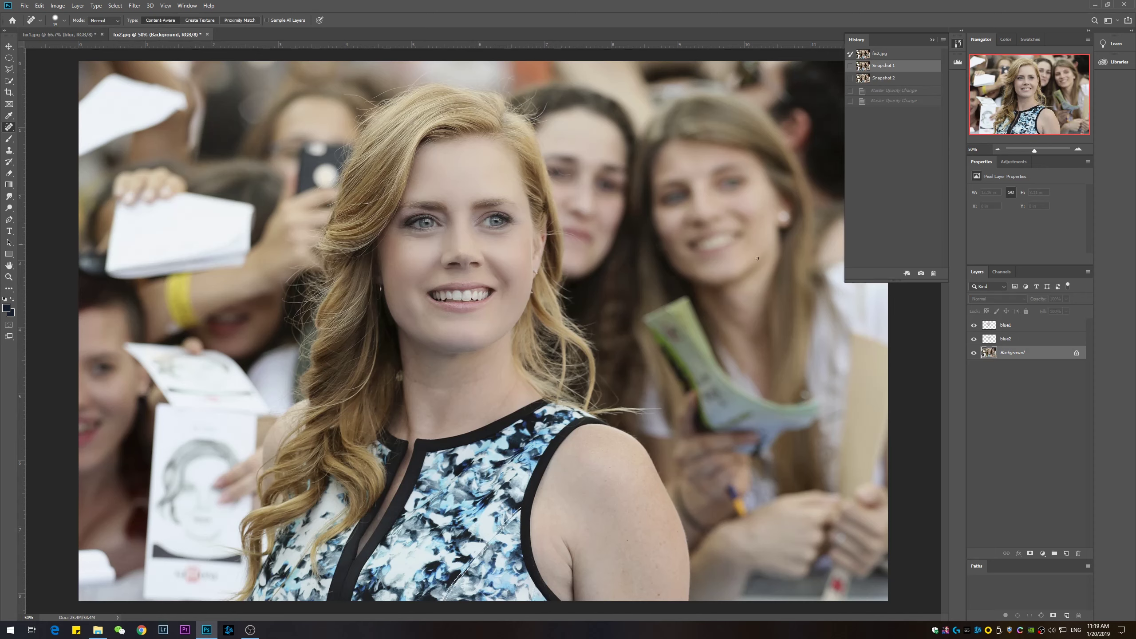
# Compare the original fix2.jpg state with the first and second history snapshots, ending on the original photo.
pyautogui.click(884, 55)
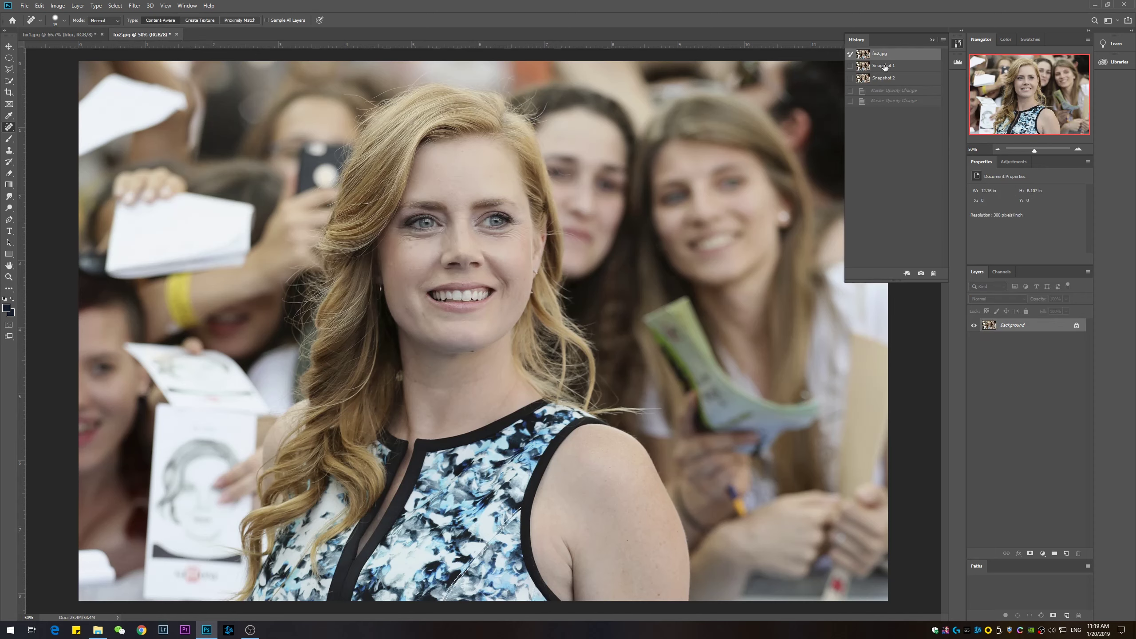
pyautogui.click(885, 67)
pyautogui.click(885, 78)
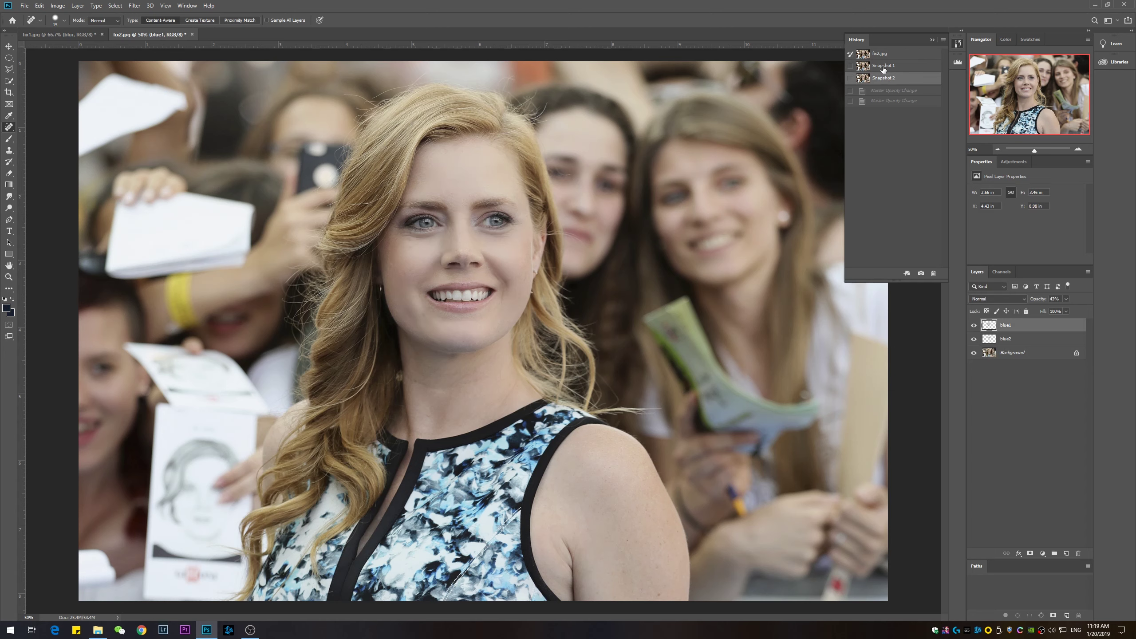
pyautogui.click(883, 67)
pyautogui.click(861, 49)
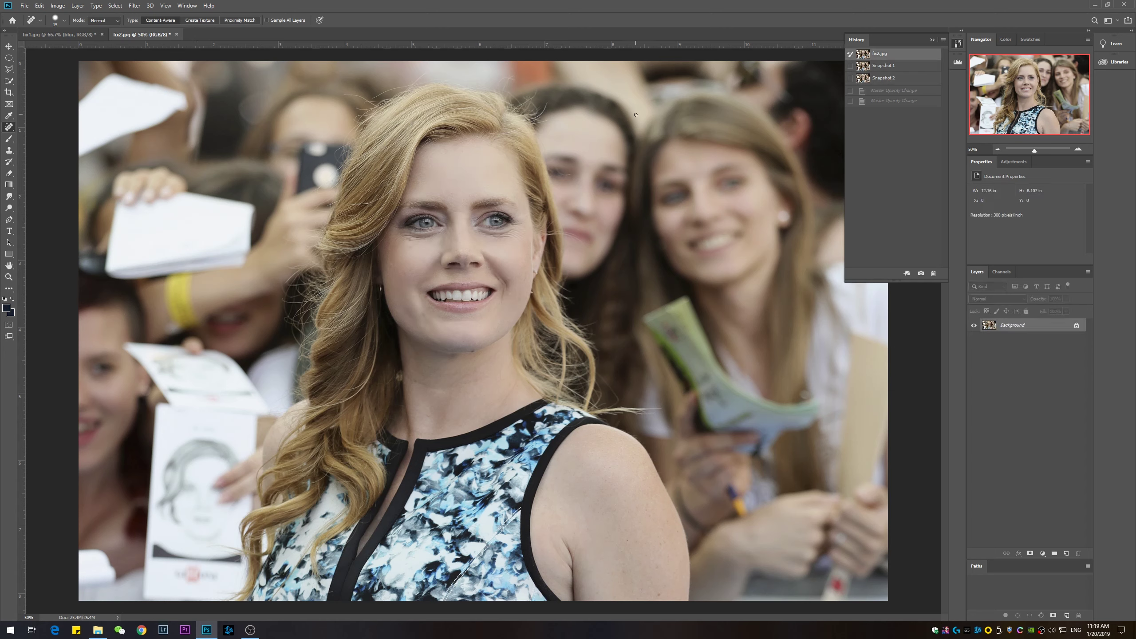